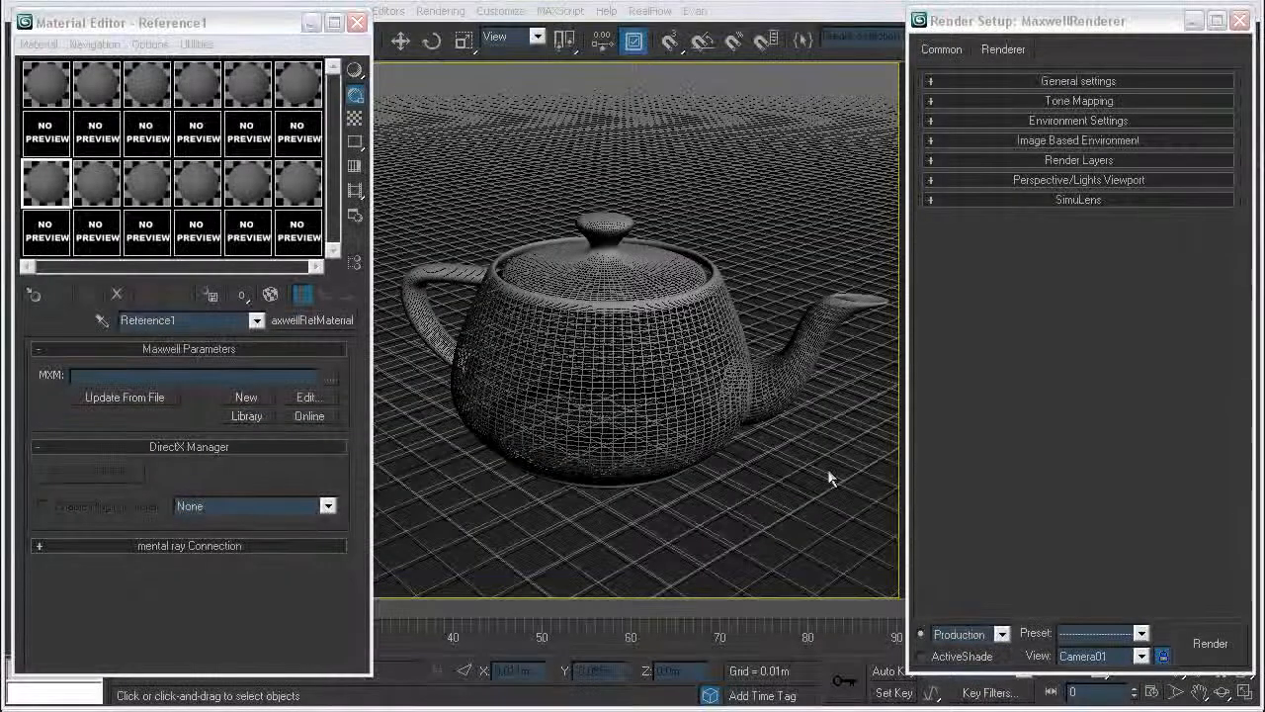
Step: Check the renderer choices available for the production renderer in the common render settings, keeping MaxwellRenderer assigned
{"action": "left_click_drag", "start_coordinate": [1060, 32], "coordinate": [1025, 37]}
{"action": "left_click", "coordinate": [918, 55]}
{"action": "scroll", "coordinate": [994, 316], "scroll_direction": "down", "scroll_amount": 5}
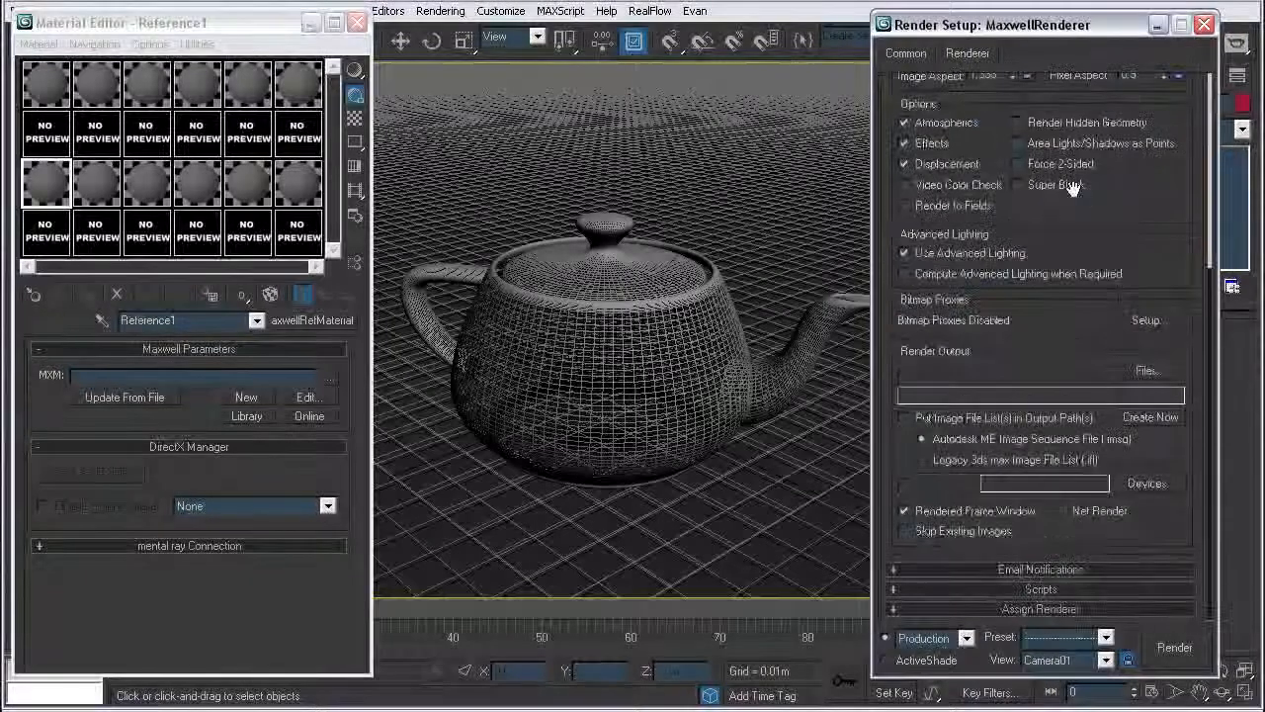
{"action": "left_click", "coordinate": [1010, 609]}
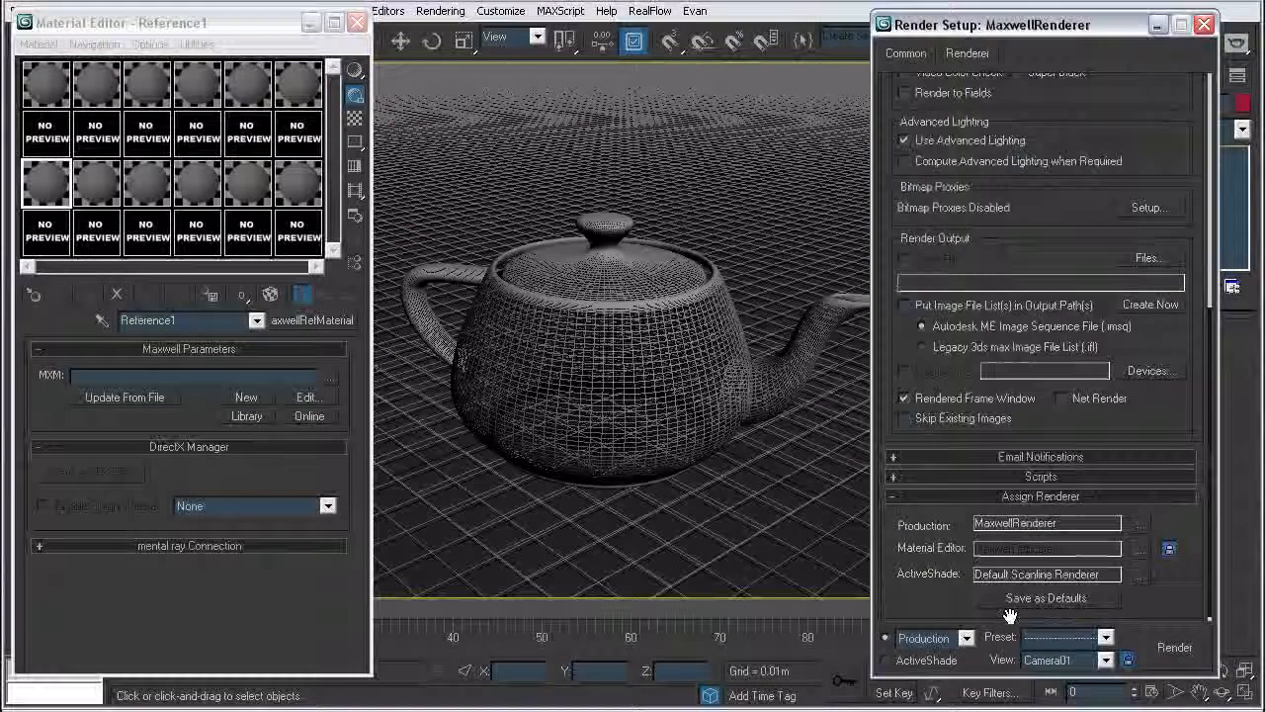
{"action": "left_click", "coordinate": [1141, 525]}
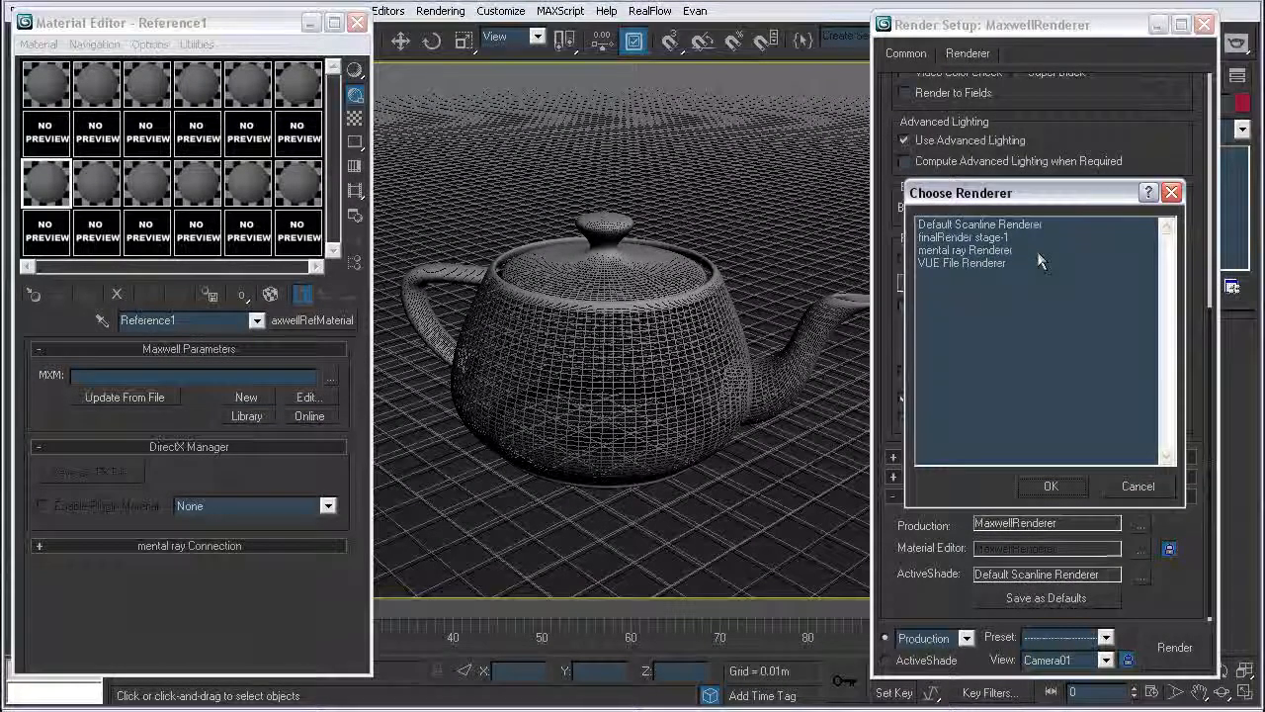
{"action": "left_click", "coordinate": [1050, 485]}
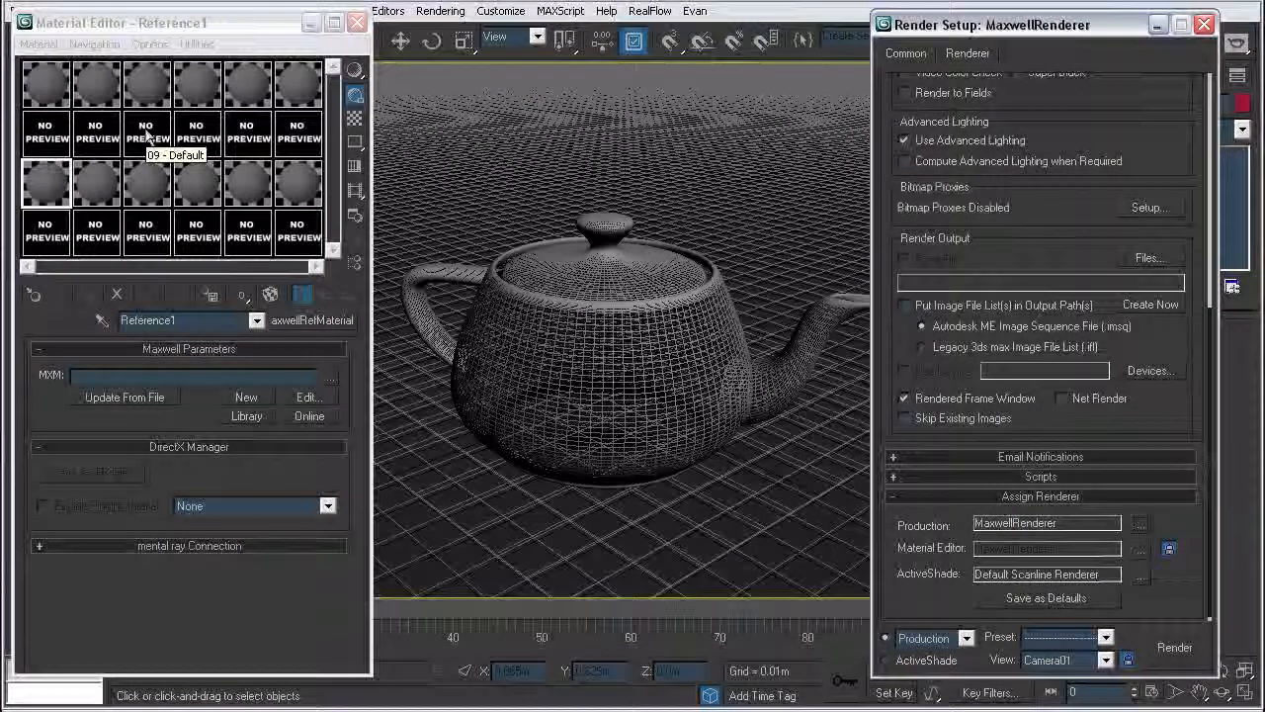
Step: Browse the material types available for the active sample slot and highlight Maxwell Material
{"action": "left_click", "coordinate": [20, 300]}
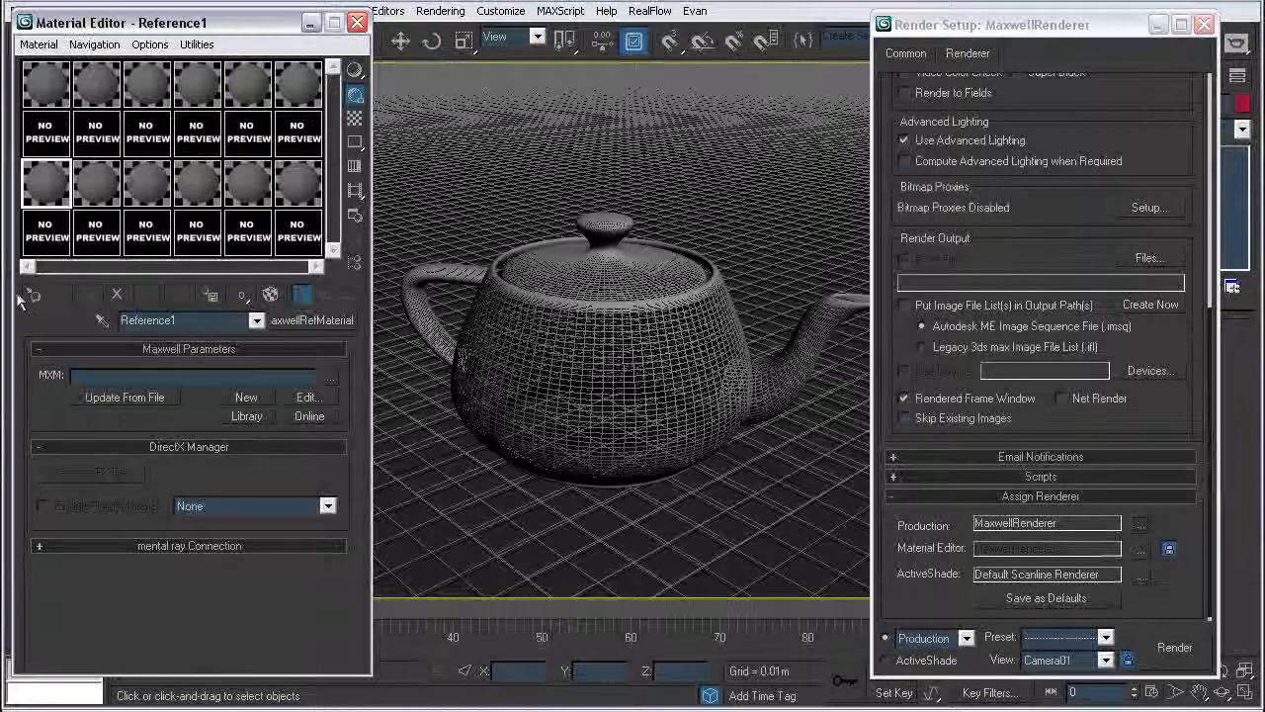
{"action": "left_click", "coordinate": [32, 294]}
{"action": "mouse_move", "coordinate": [718, 216]}
{"action": "left_mouse_down"}
{"action": "mouse_move", "coordinate": [578, 173]}
{"action": "mouse_move", "coordinate": [583, 213]}
{"action": "mouse_move", "coordinate": [578, 50]}
{"action": "mouse_move", "coordinate": [615, 30]}
{"action": "left_mouse_up"}
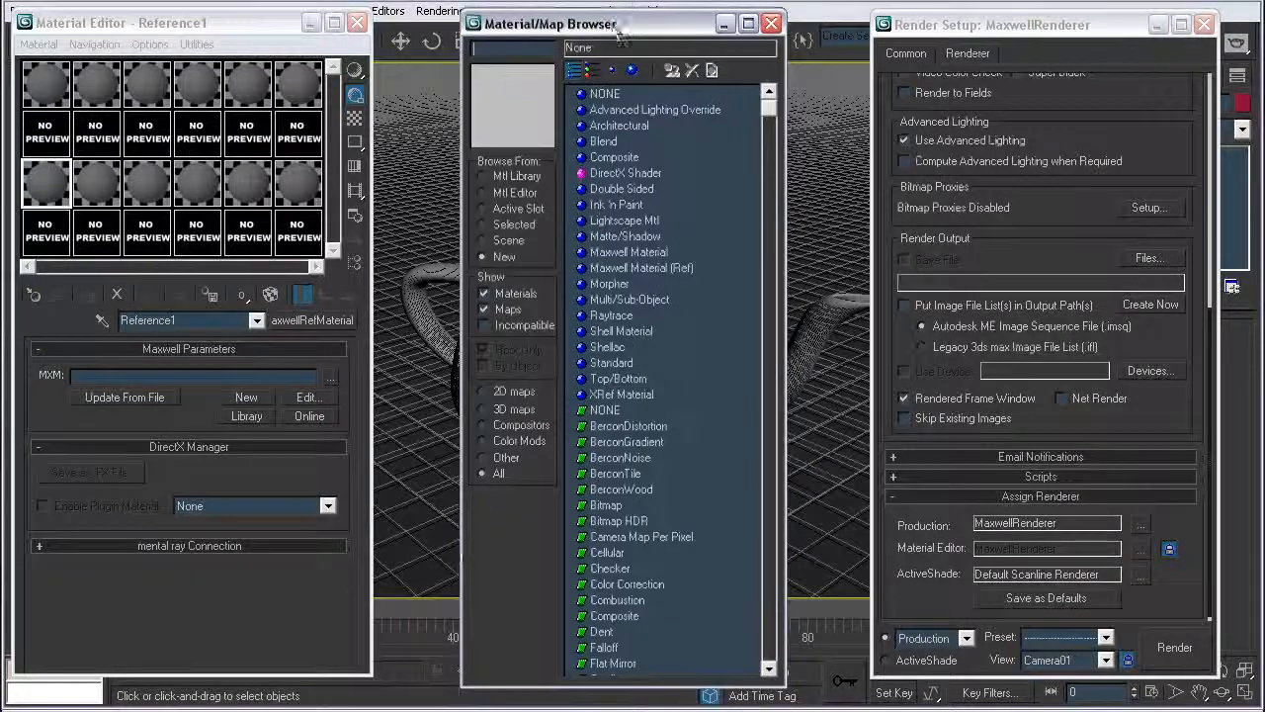
{"action": "left_click", "coordinate": [625, 252]}
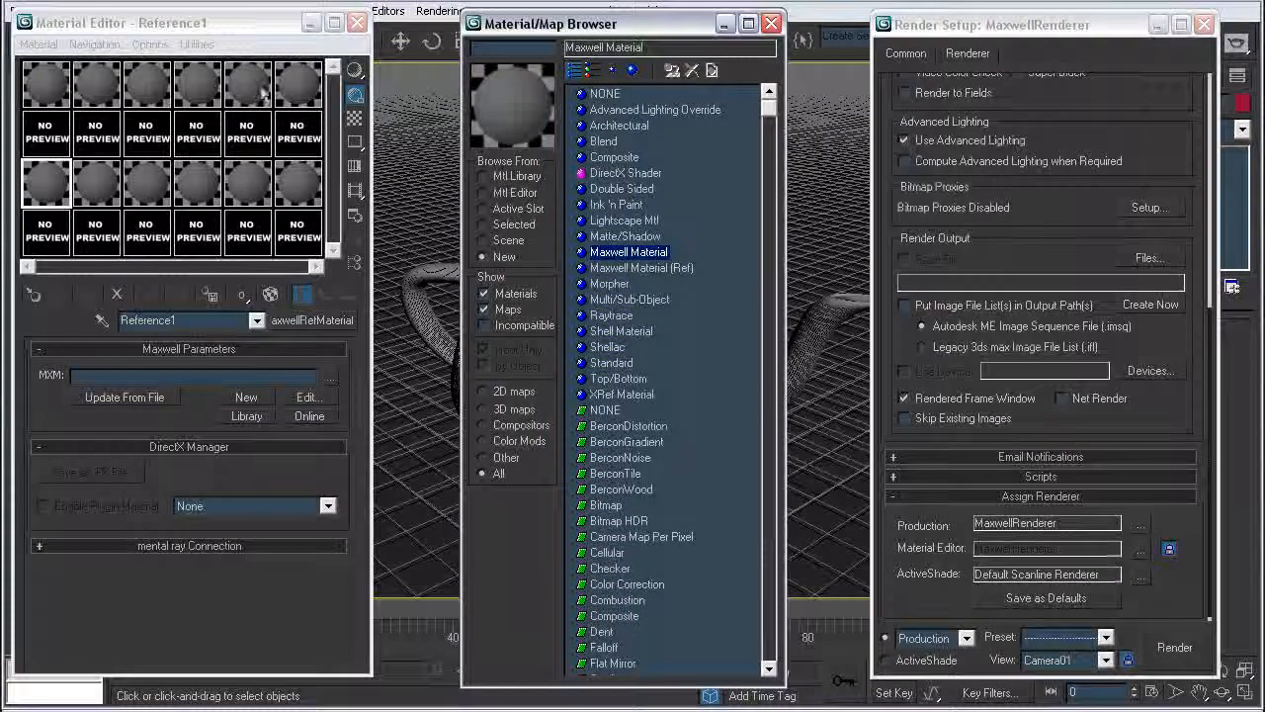
Step: Look through the six referenced Maxwell material slots in the third row, one after another
{"action": "left_click", "coordinate": [71, 197]}
{"action": "left_click", "coordinate": [119, 194]}
{"action": "left_click", "coordinate": [168, 194]}
{"action": "left_click", "coordinate": [219, 194]}
{"action": "left_click", "coordinate": [269, 195]}
{"action": "left_click", "coordinate": [318, 200]}
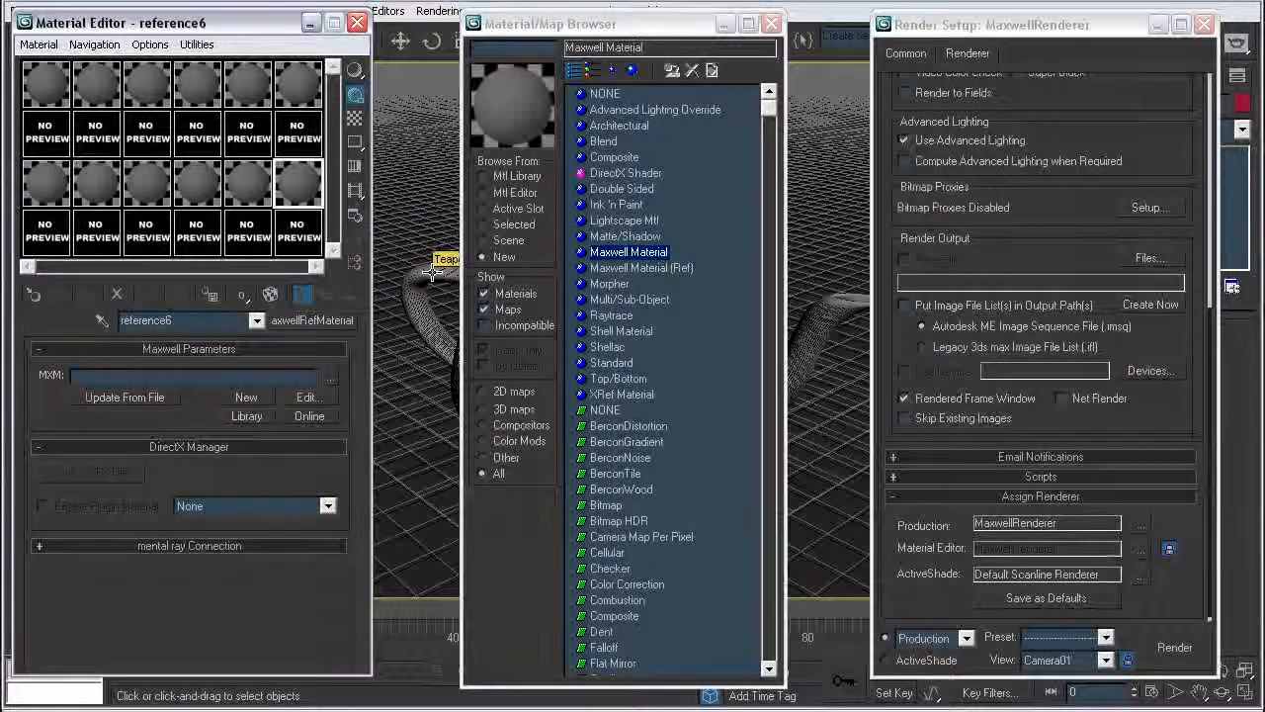
Step: Activate the MXM1 material slot and open the Maxwell materials library for it
{"action": "left_click", "coordinate": [56, 103]}
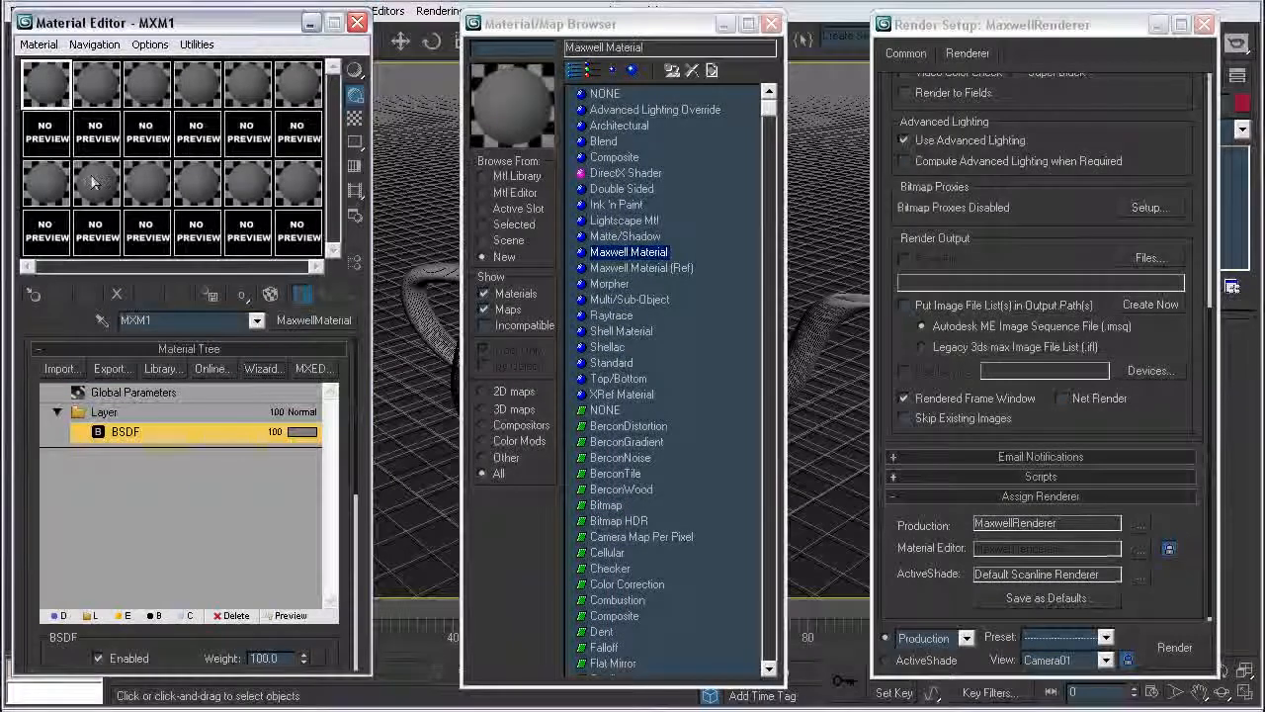
{"action": "left_click_drag", "start_coordinate": [122, 30], "coordinate": [122, 28]}
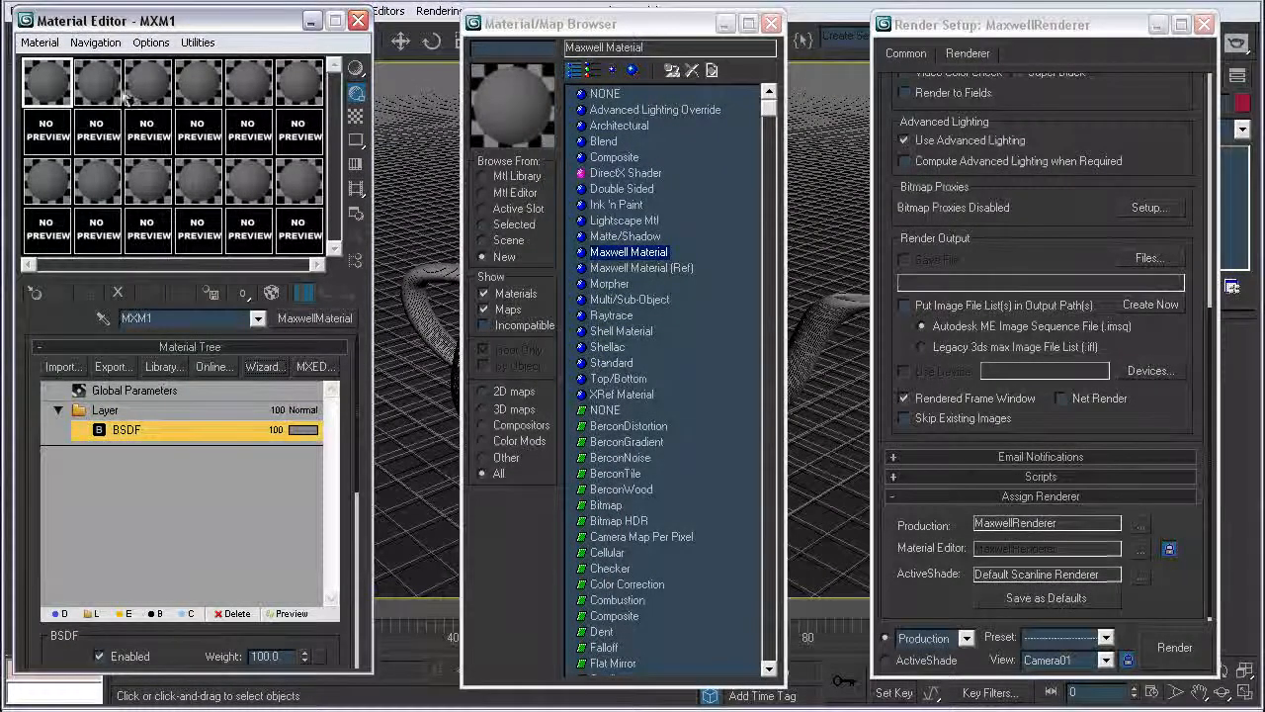
{"action": "left_click", "coordinate": [69, 368]}
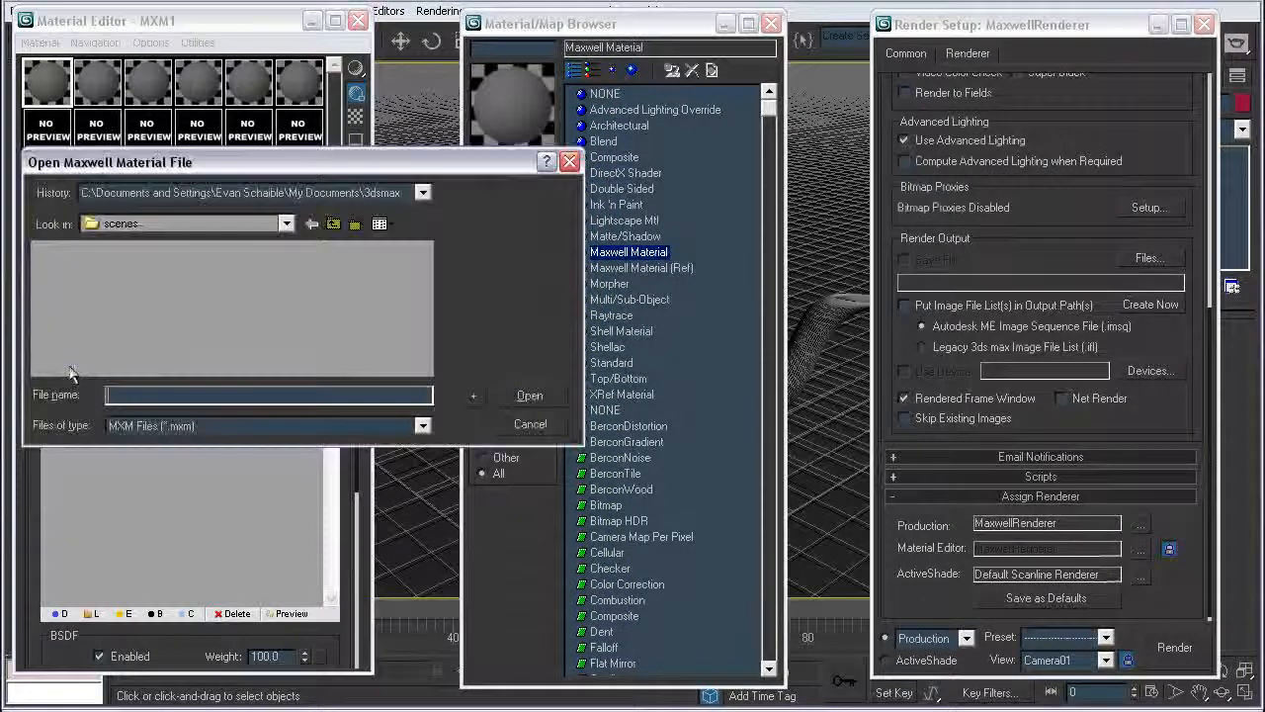
{"action": "left_click", "coordinate": [161, 366]}
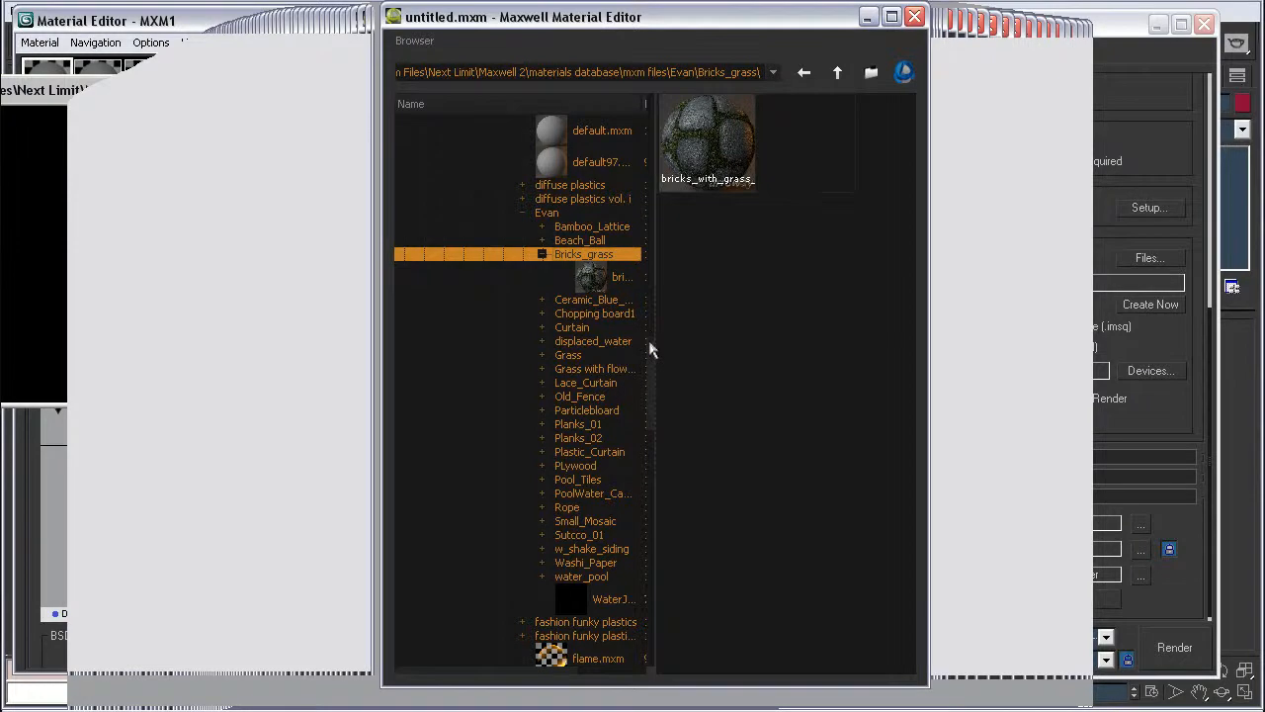
Step: Browse the materials database to the attenuation on blue folder and load 15-blue10m into MXM1
{"action": "scroll", "coordinate": [649, 347], "scroll_direction": "down", "scroll_amount": 3}
{"action": "scroll", "coordinate": [649, 292], "scroll_direction": "up", "scroll_amount": 10}
{"action": "left_click_drag", "start_coordinate": [652, 337], "coordinate": [647, 297]}
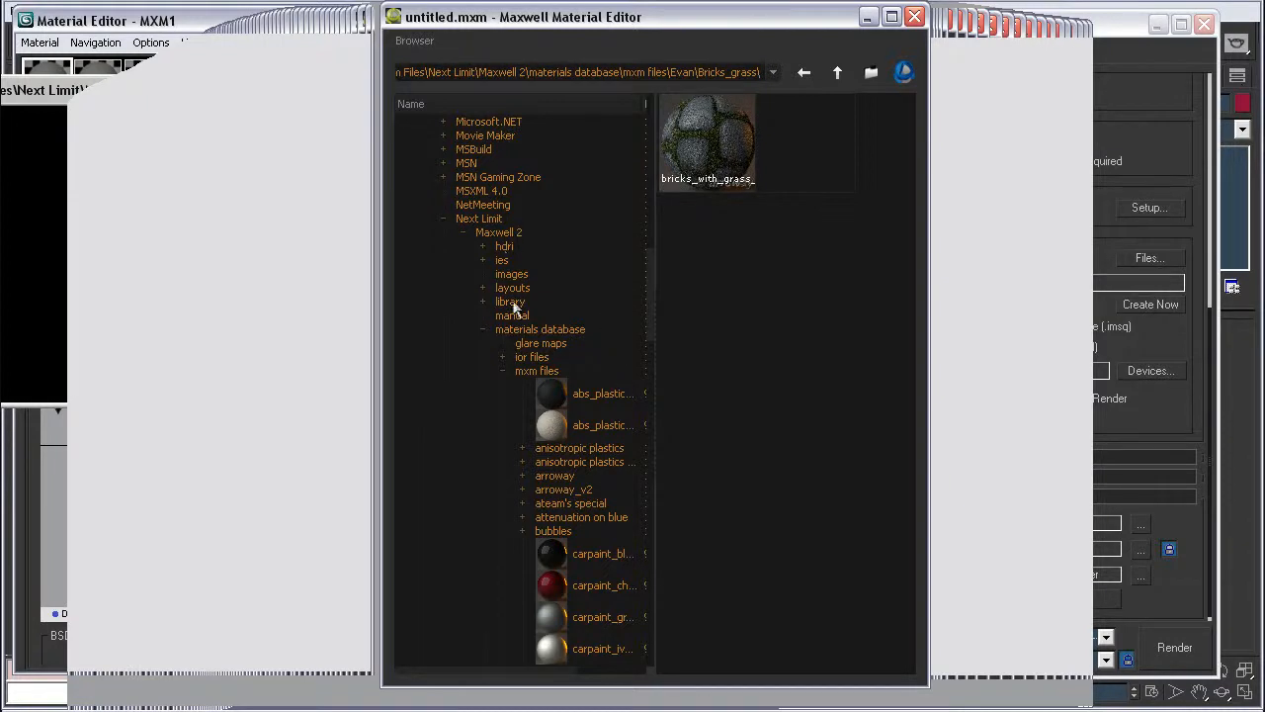
{"action": "scroll", "coordinate": [648, 290], "scroll_direction": "down", "scroll_amount": 1}
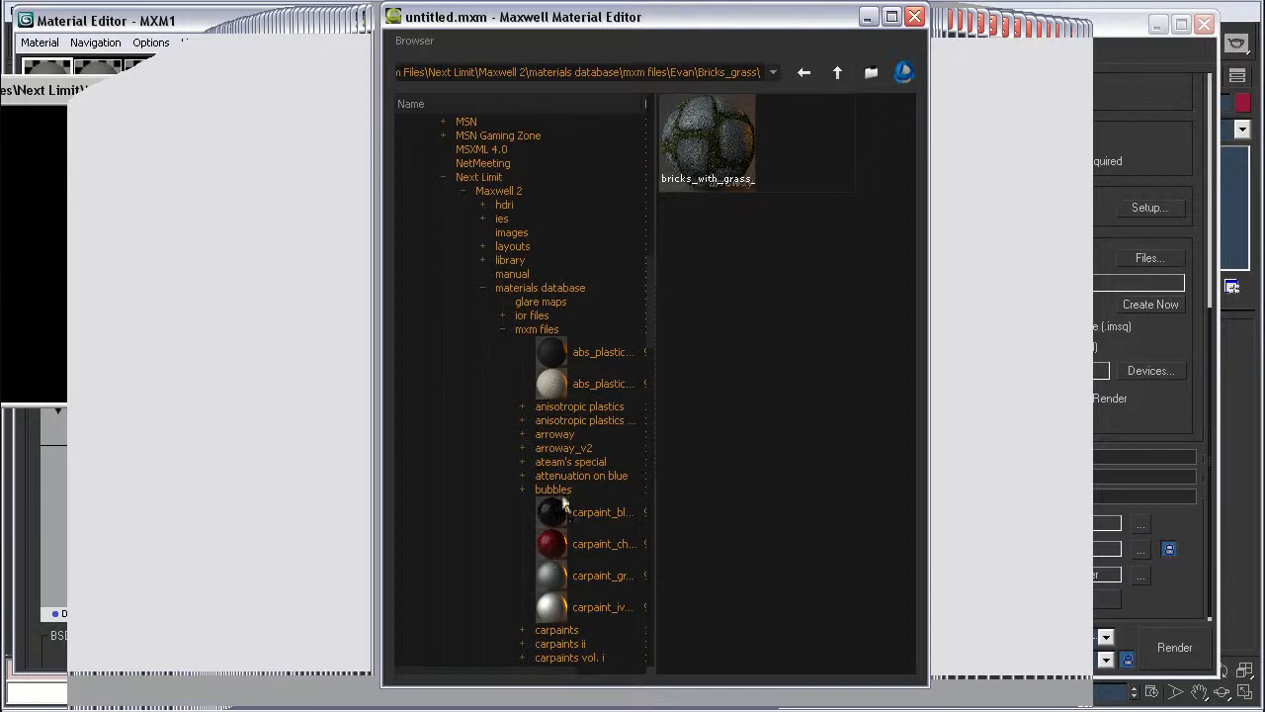
{"action": "scroll", "coordinate": [649, 296], "scroll_direction": "down", "scroll_amount": 3}
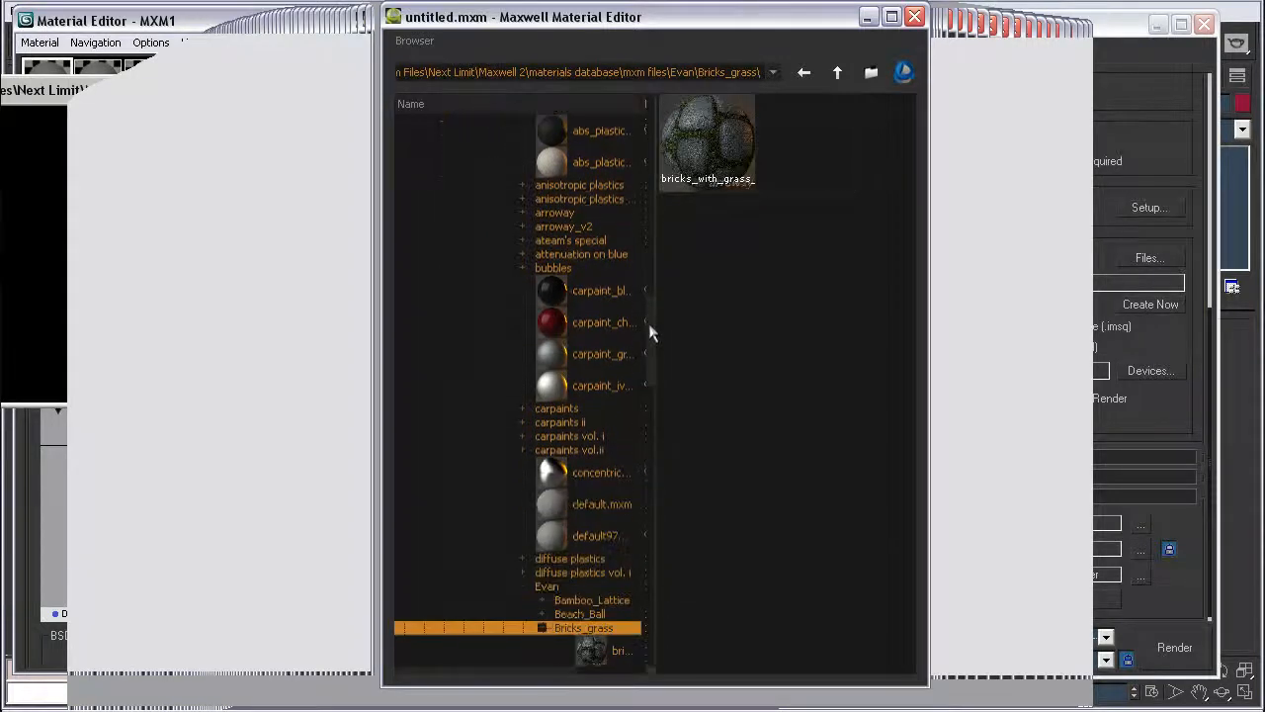
{"action": "scroll", "coordinate": [650, 307], "scroll_direction": "up", "scroll_amount": 1}
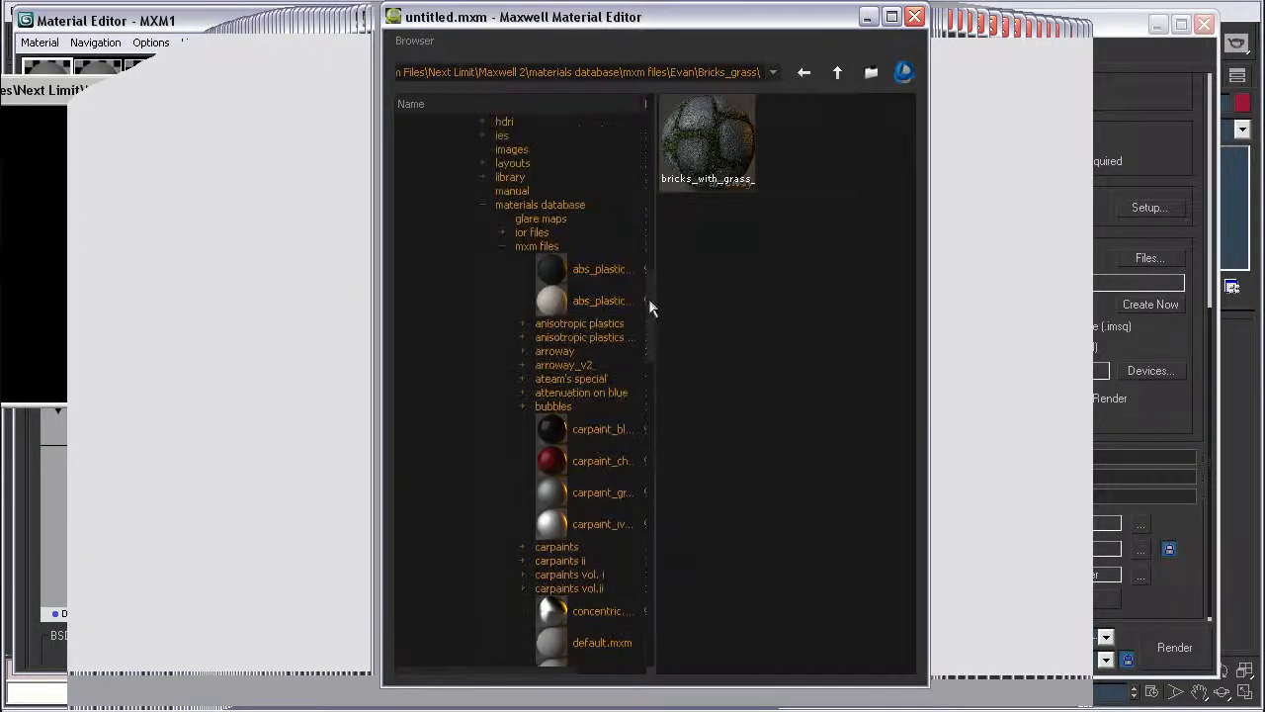
{"action": "left_click", "coordinate": [522, 392]}
{"action": "left_click_drag", "start_coordinate": [653, 337], "coordinate": [653, 374]}
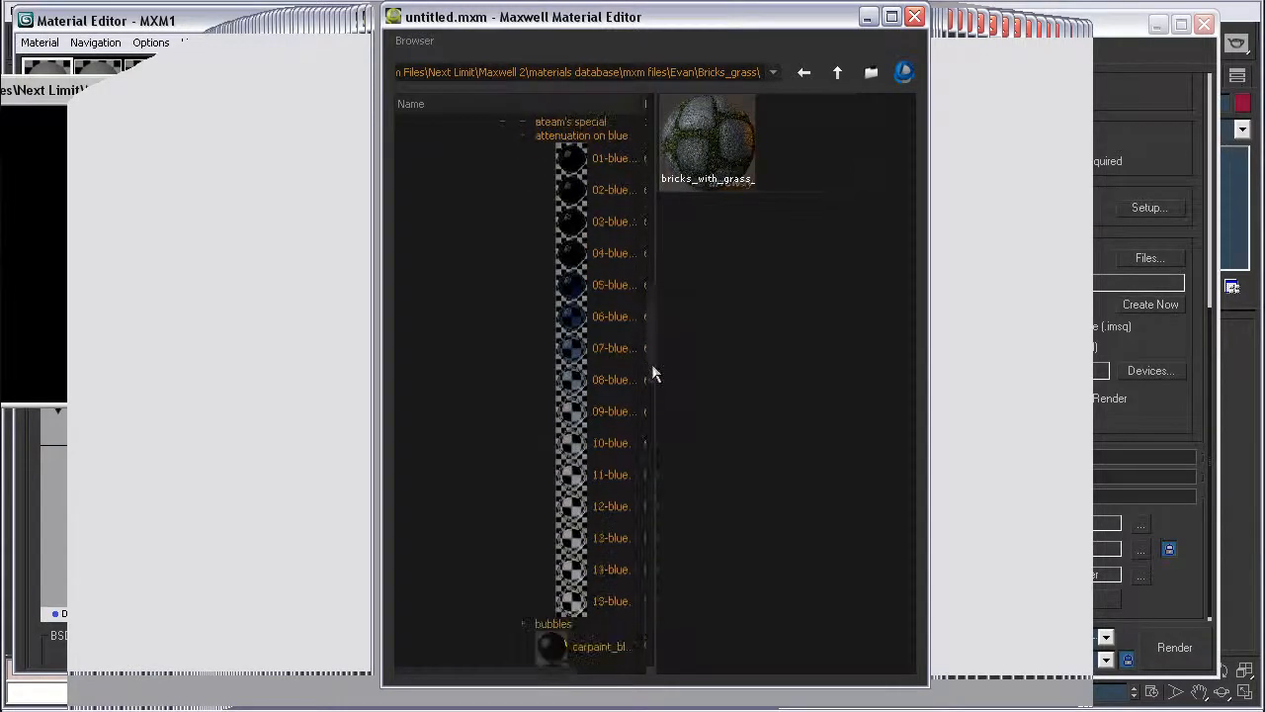
{"action": "left_click", "coordinate": [577, 605]}
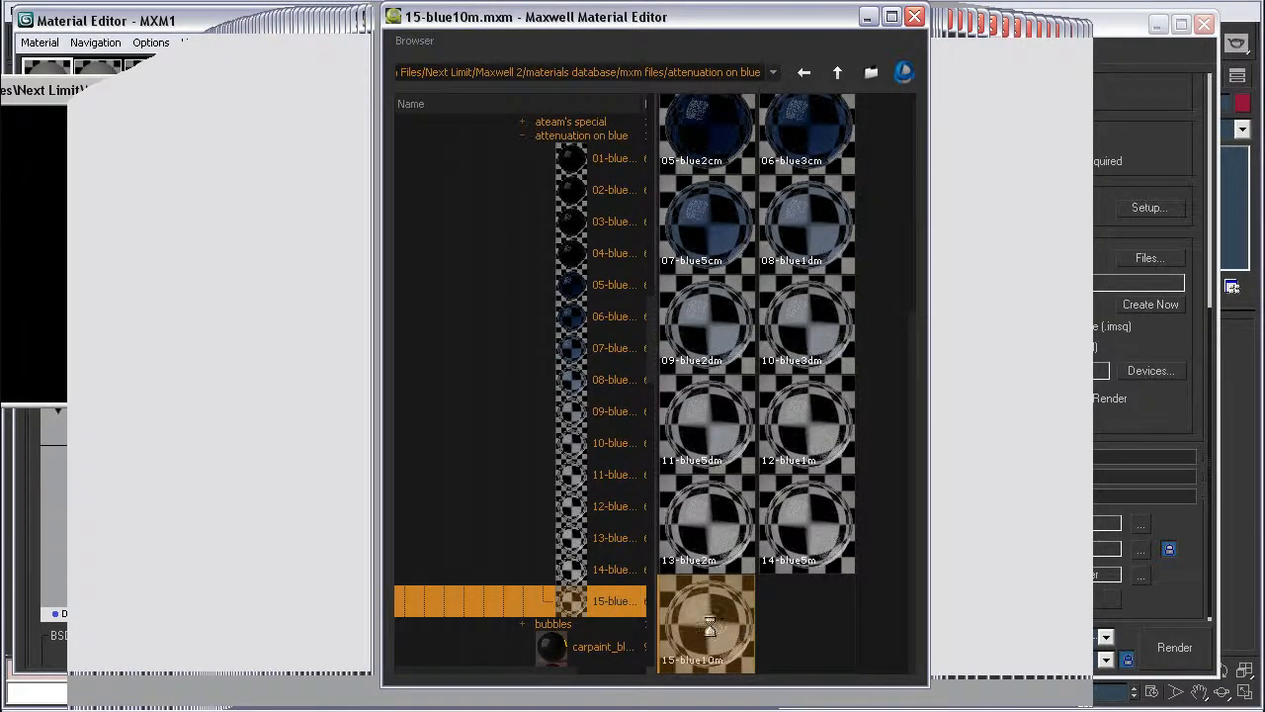
{"action": "double_click", "coordinate": [714, 634]}
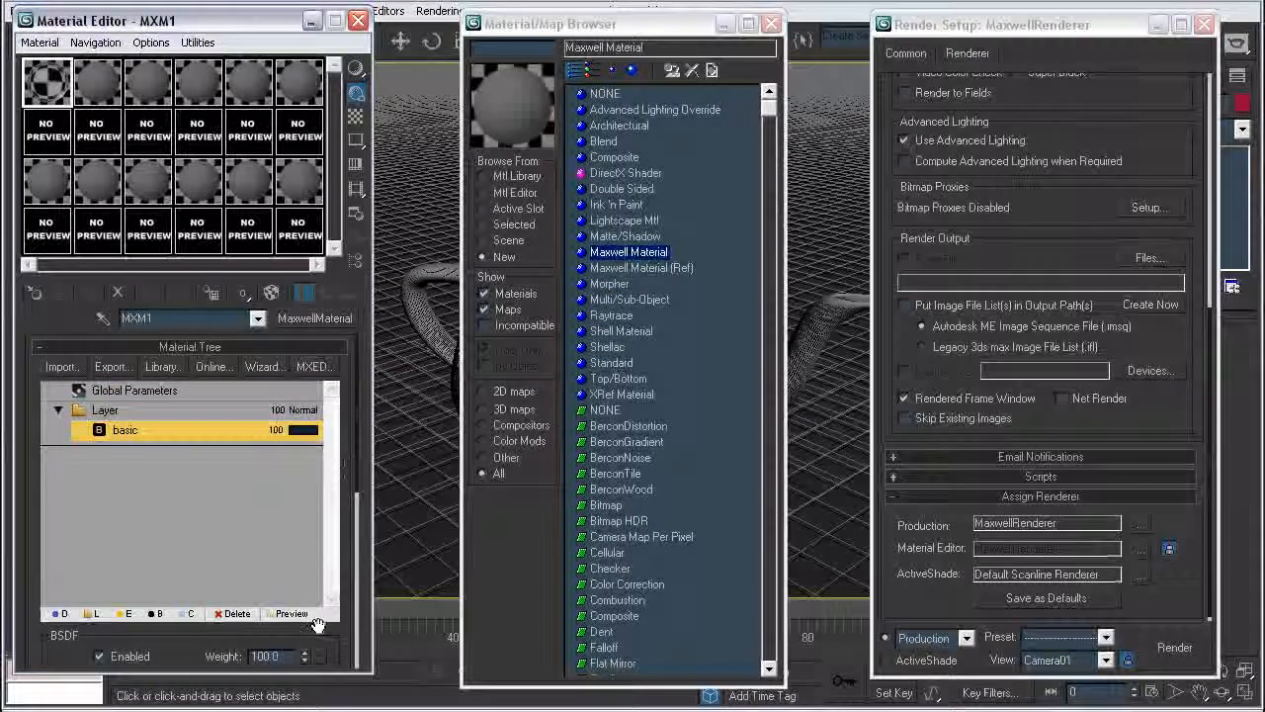
Step: Change the Reflect.0 colour of MXM1's basic BSDF to a lighter grey-blue
{"action": "left_click_drag", "start_coordinate": [317, 640], "coordinate": [335, 378]}
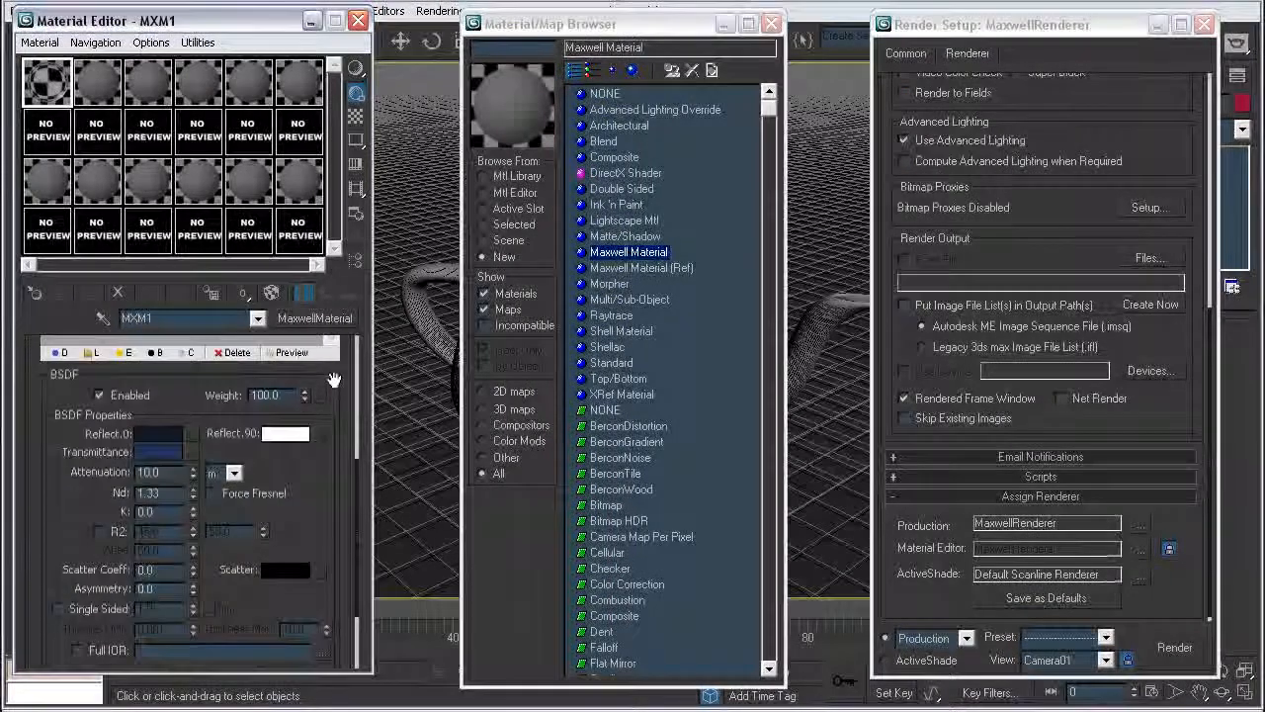
{"action": "left_click", "coordinate": [166, 432]}
{"action": "left_click", "coordinate": [262, 196]}
{"action": "left_click_drag", "start_coordinate": [352, 84], "coordinate": [352, 114]}
{"action": "left_click", "coordinate": [489, 227]}
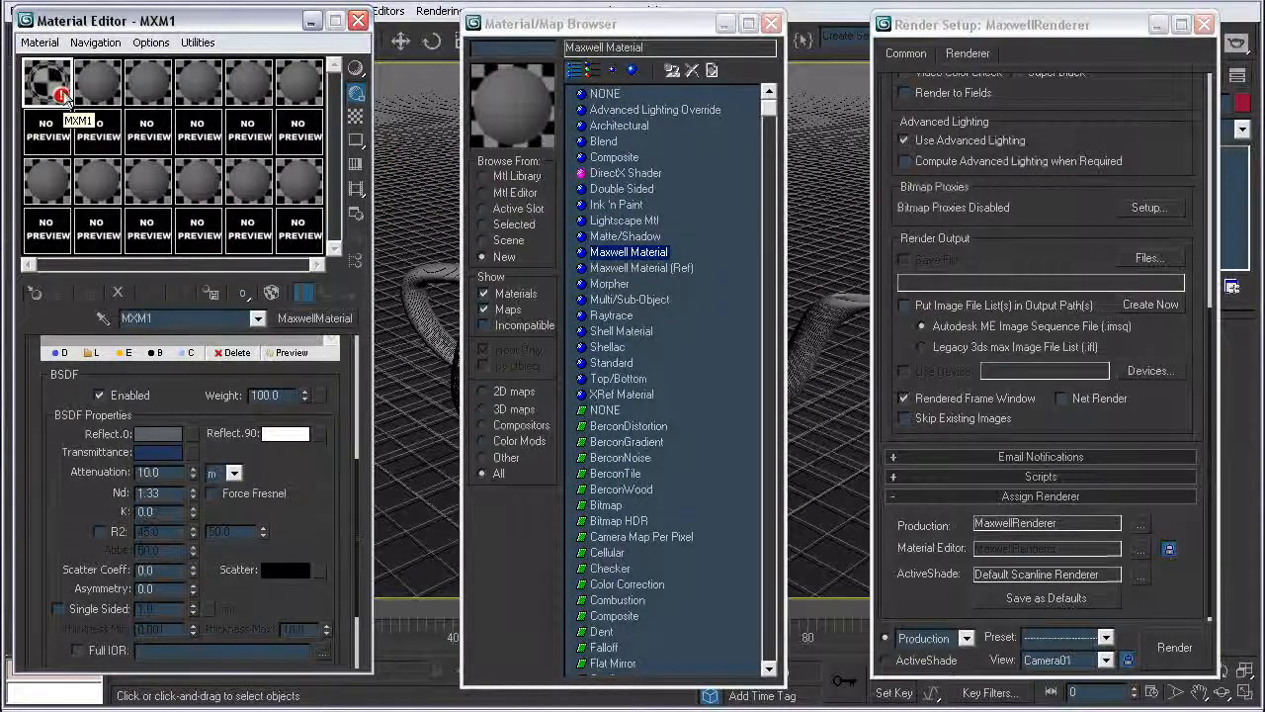
Step: Refresh the MXM1 sample and inspect its enlarged preview, closing it when done
{"action": "double_click", "coordinate": [63, 94]}
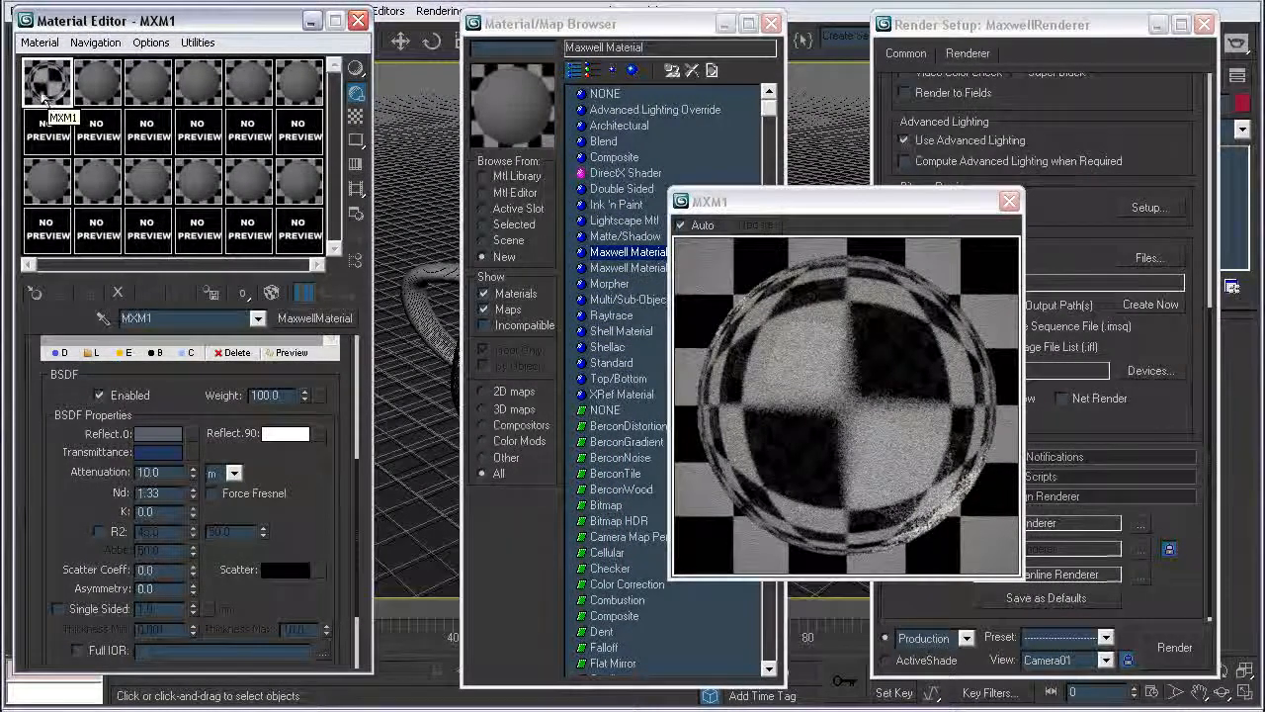
{"action": "left_click_drag", "start_coordinate": [761, 213], "coordinate": [694, 208]}
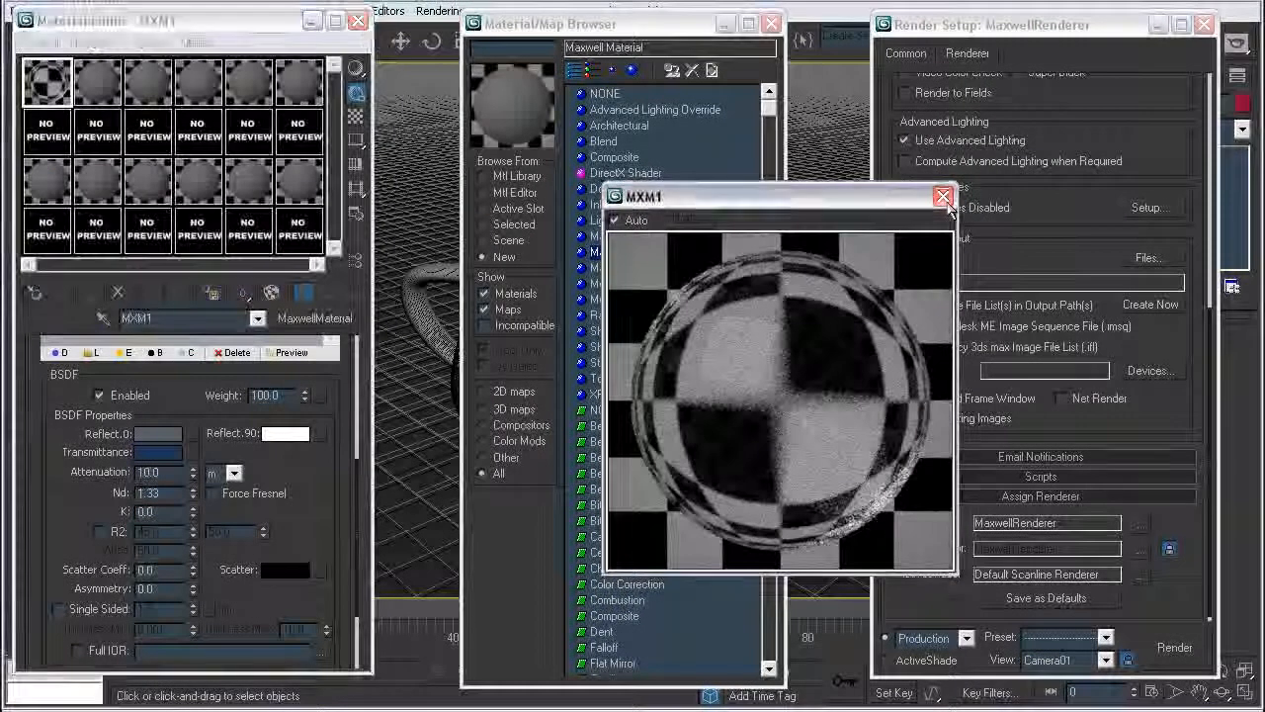
{"action": "left_click", "coordinate": [944, 196]}
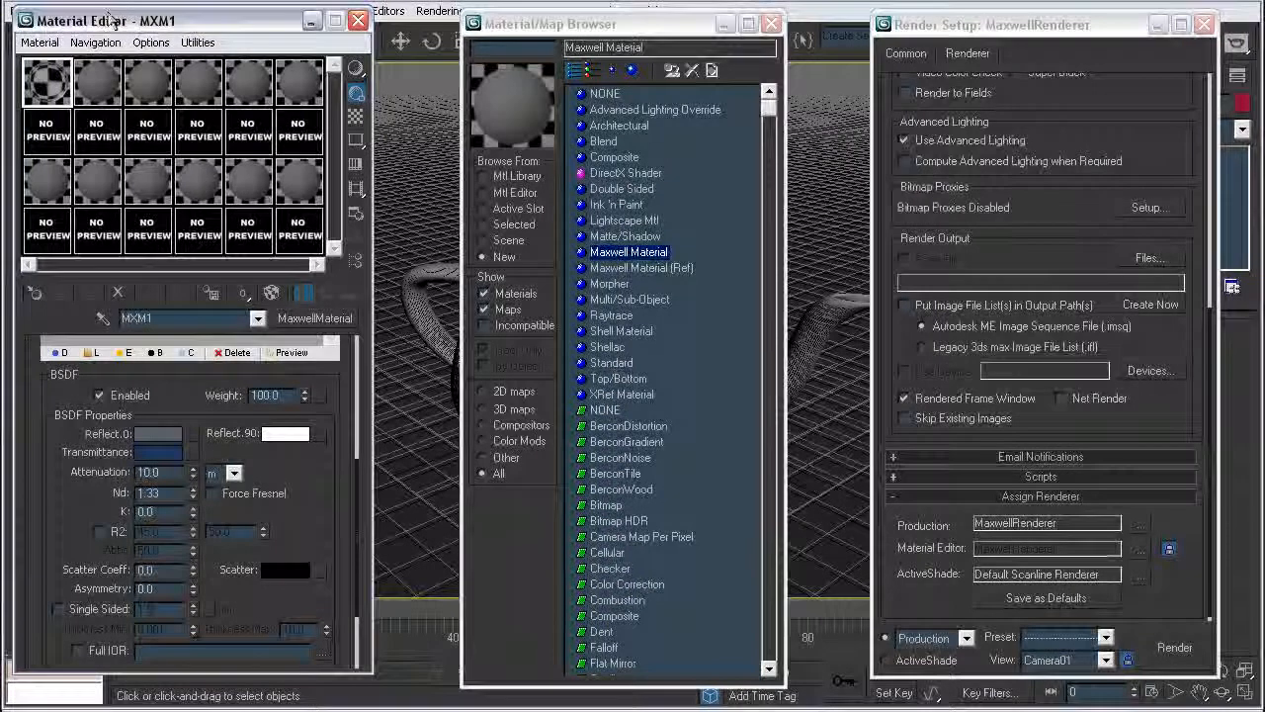
Step: Close the Material/Map Browser and assign the MXM1 material to the teapot
{"action": "left_click_drag", "start_coordinate": [114, 20], "coordinate": [124, 33]}
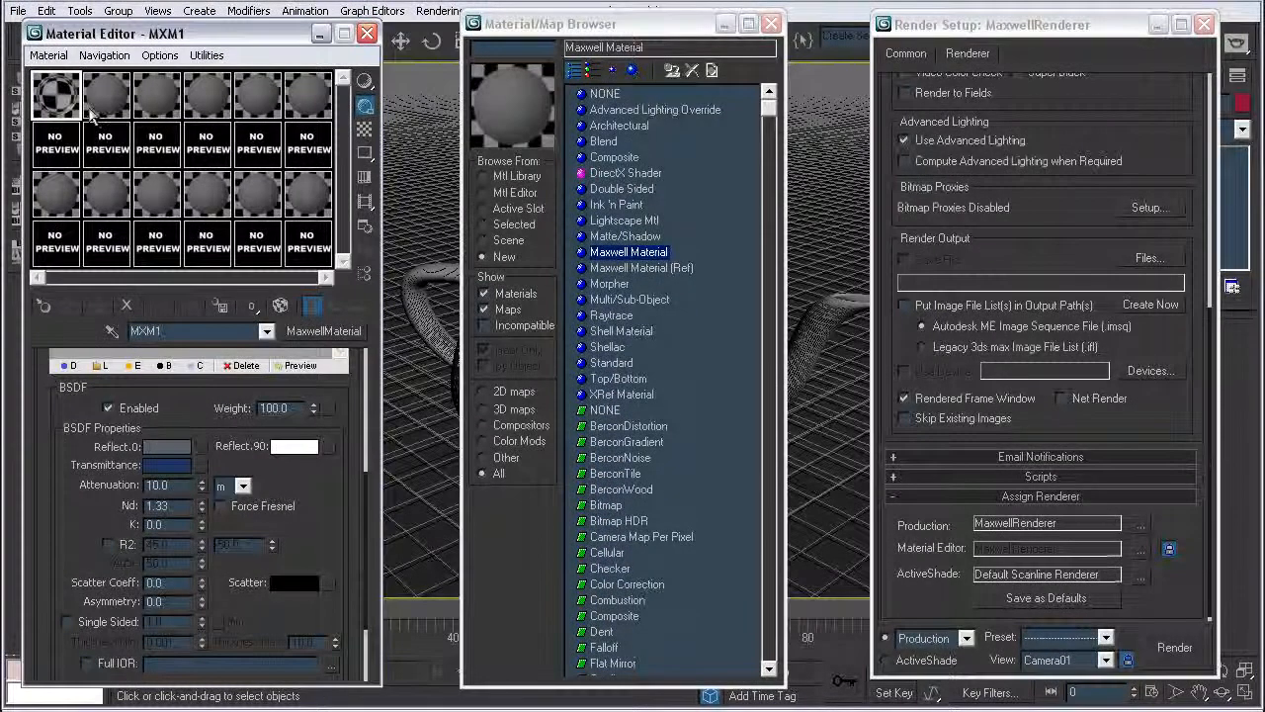
{"action": "left_click", "coordinate": [772, 24]}
{"action": "left_click_drag", "start_coordinate": [62, 99], "coordinate": [614, 272]}
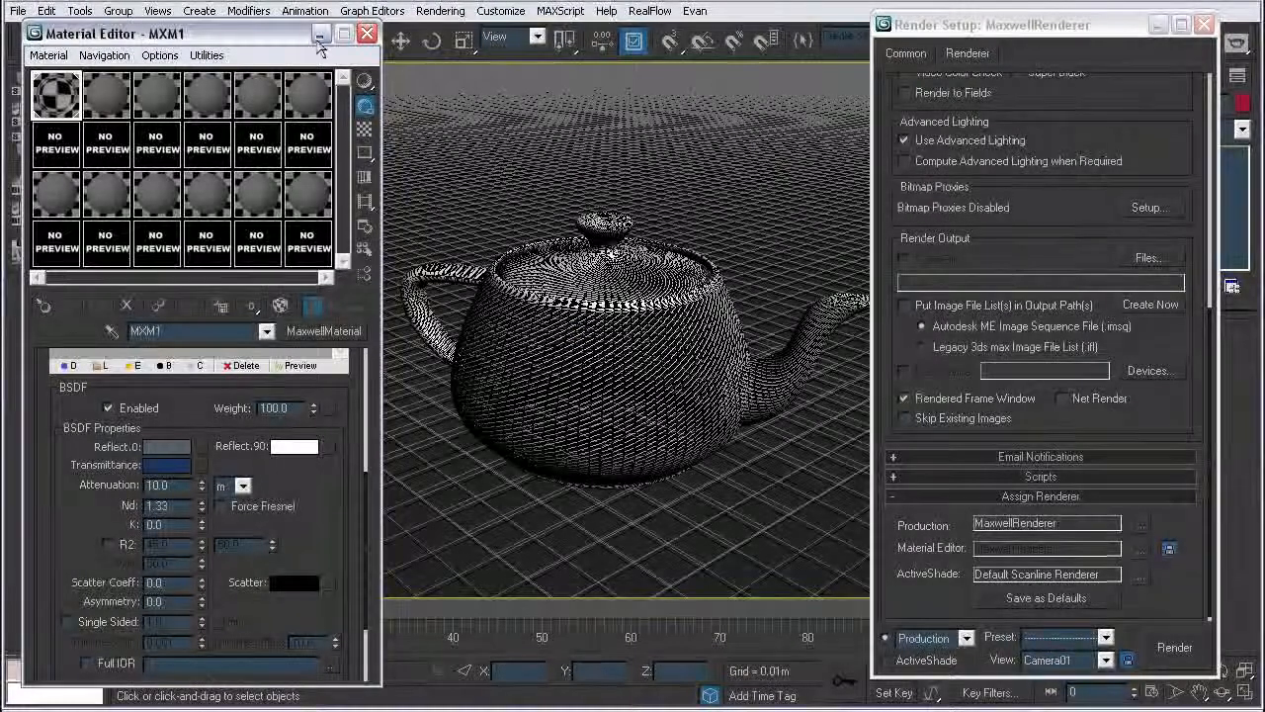
Step: Close the Material Editor and switch the Camera01 viewport to Smooth + Highlights shading
{"action": "left_click", "coordinate": [367, 33]}
{"action": "right_click", "coordinate": [87, 72]}
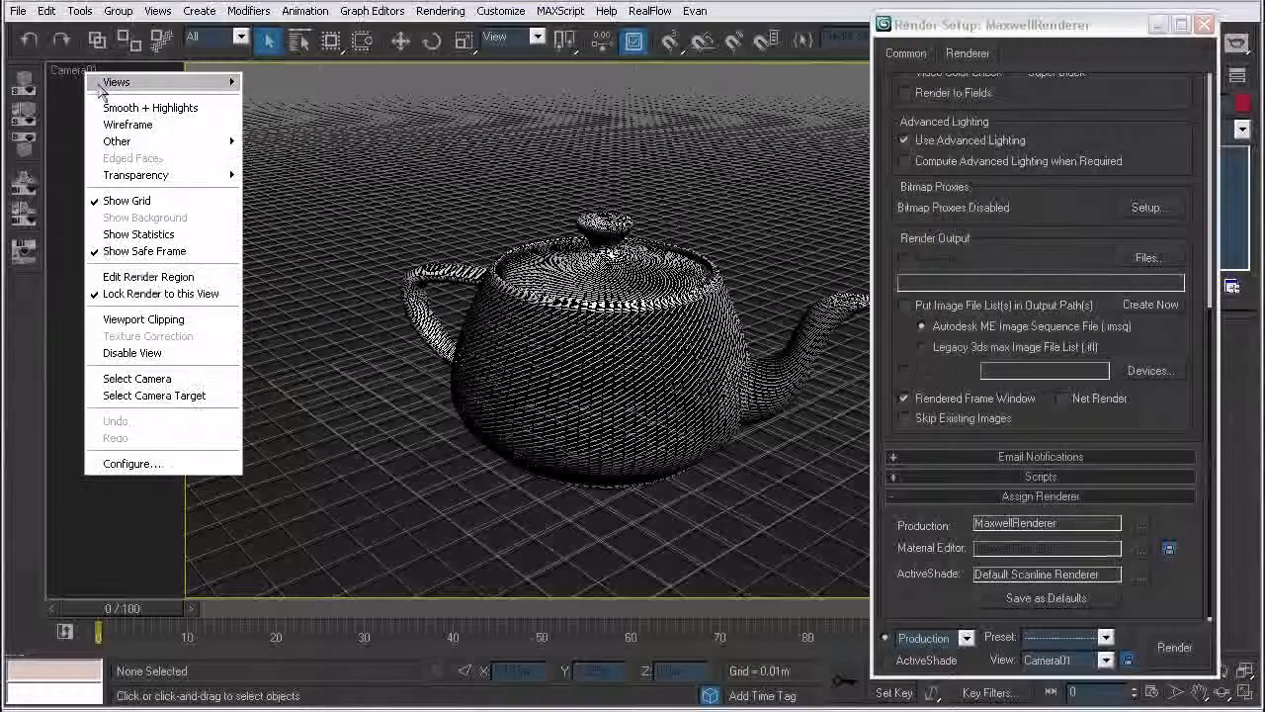
{"action": "left_click", "coordinate": [139, 105]}
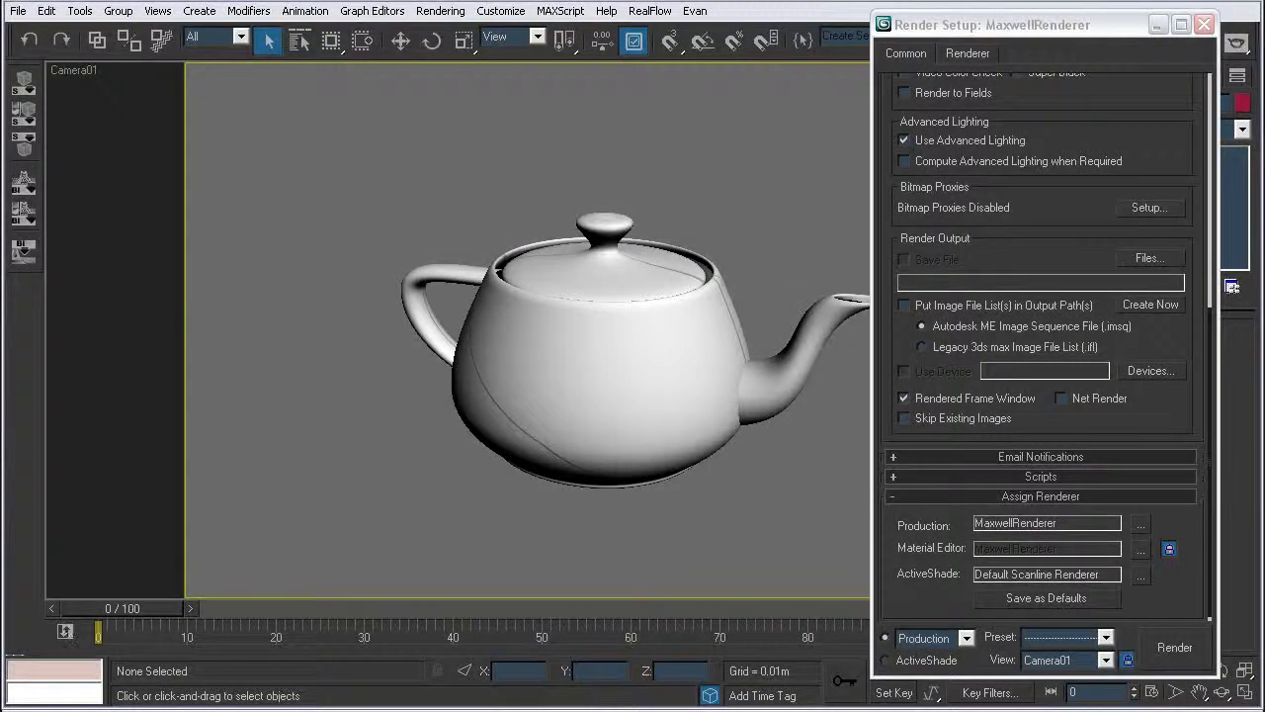
Step: Reopen the Material Editor and render the Camera01 view with Maxwell, showing the whole image in the render window
{"action": "key", "text": "m"}
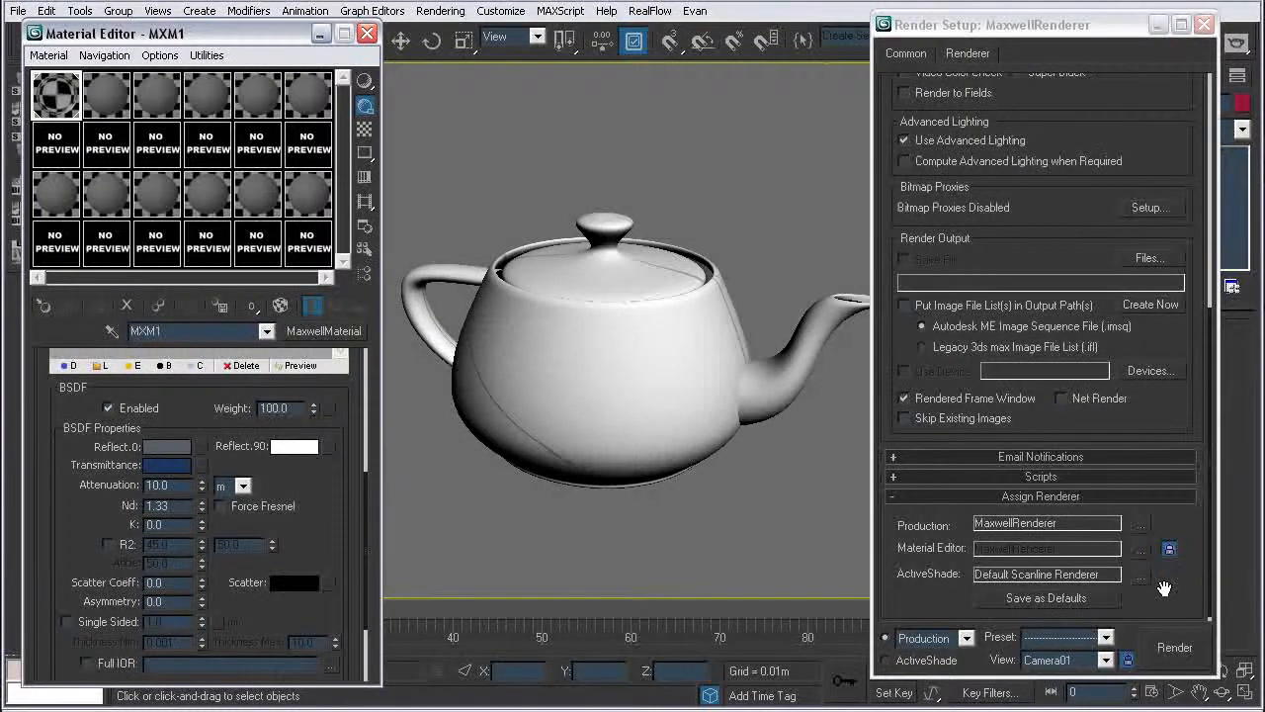
{"action": "left_click", "coordinate": [1174, 668]}
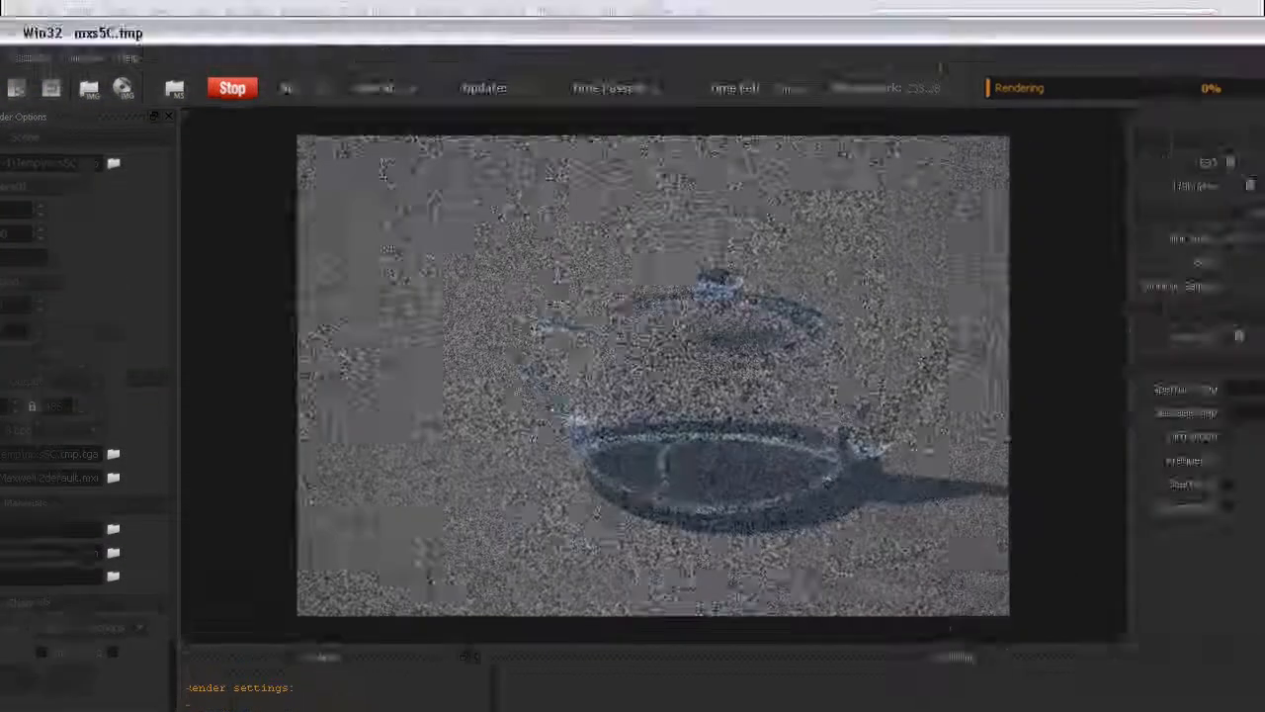
{"action": "left_click_drag", "start_coordinate": [758, 37], "coordinate": [992, 76]}
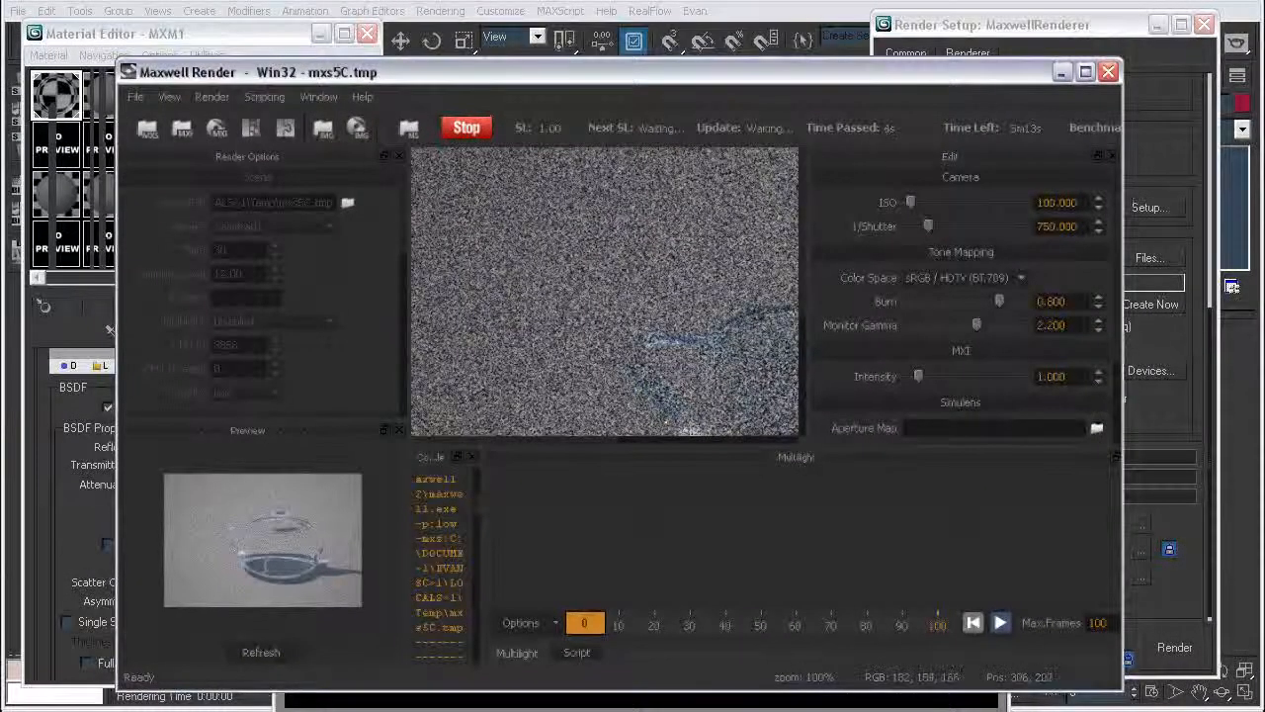
{"action": "left_click_drag", "start_coordinate": [728, 367], "coordinate": [530, 266]}
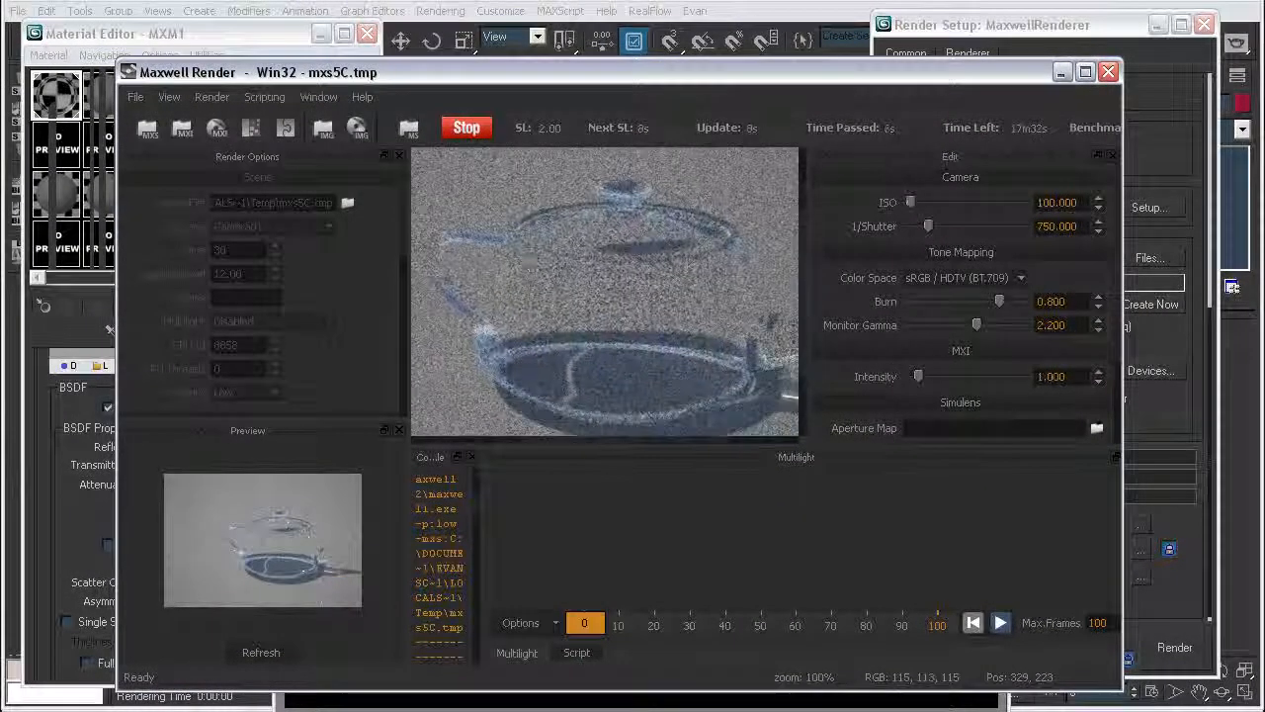
{"action": "scroll", "coordinate": [530, 266], "scroll_direction": "down", "scroll_amount": 2}
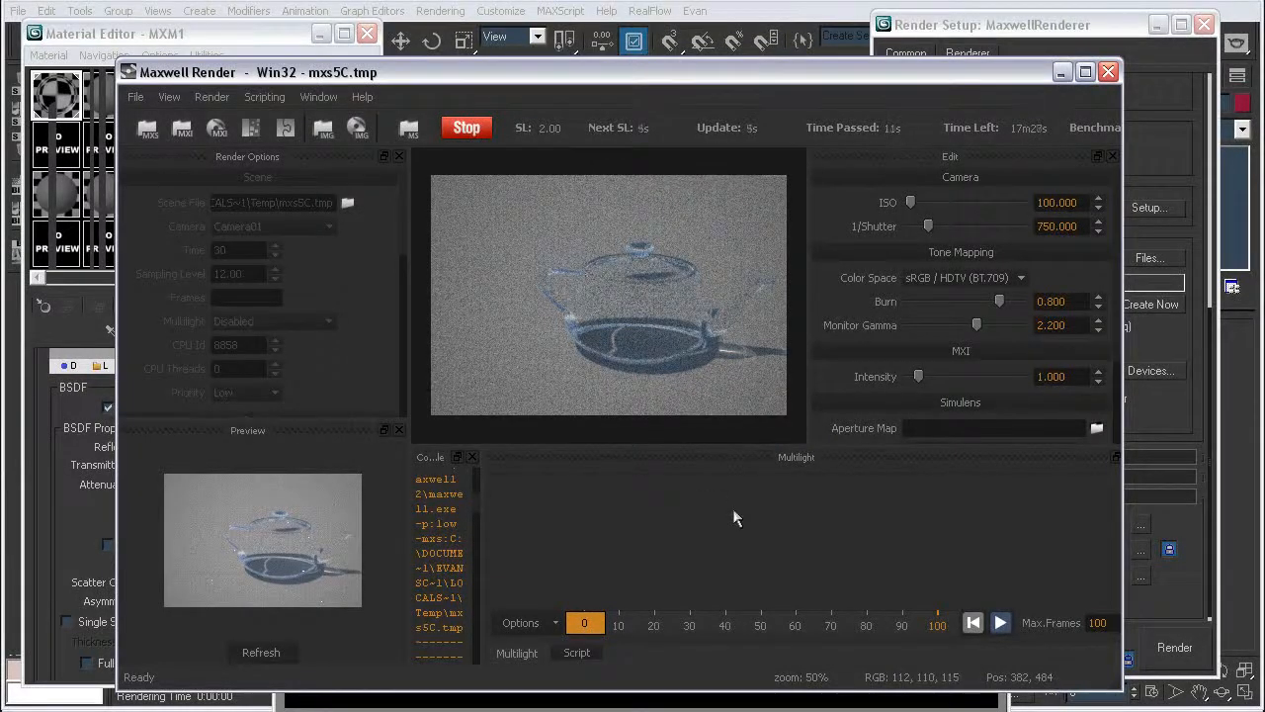
Step: Hide the console, Multilight and Script panes in Maxwell Render to give the image more room
{"action": "left_click", "coordinate": [472, 456]}
{"action": "left_click", "coordinate": [1107, 456]}
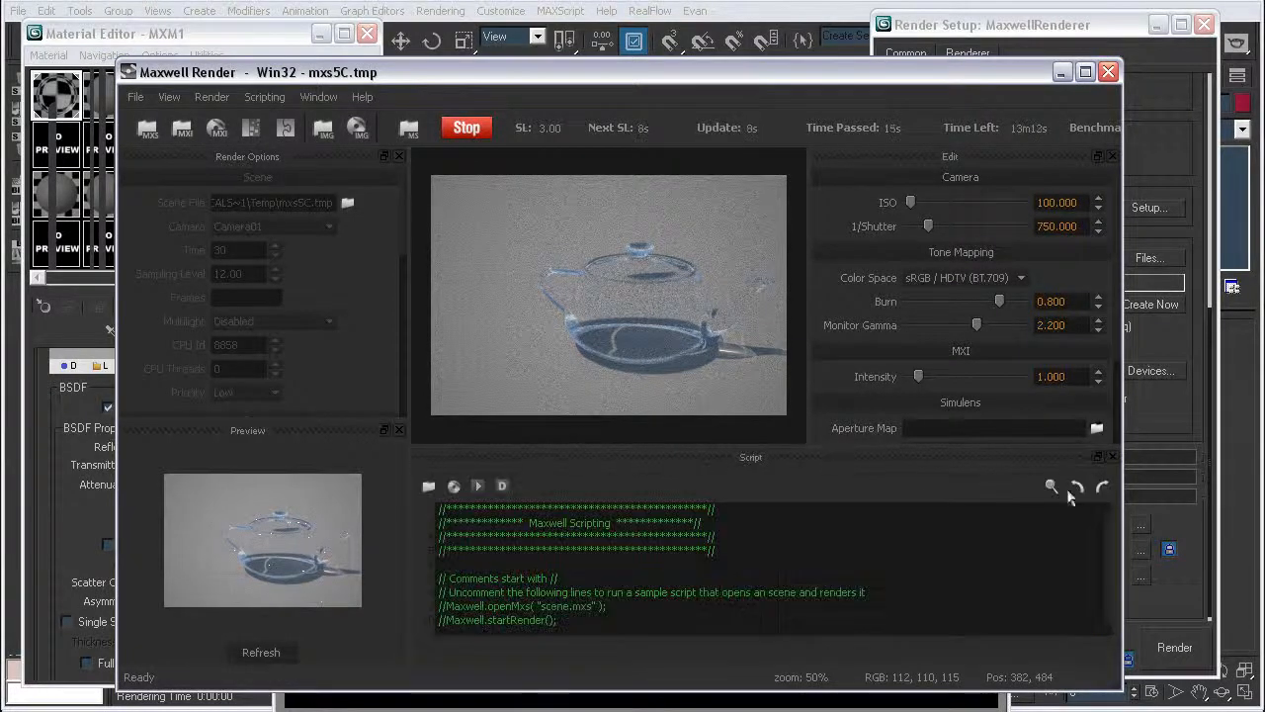
{"action": "left_click", "coordinate": [1114, 455]}
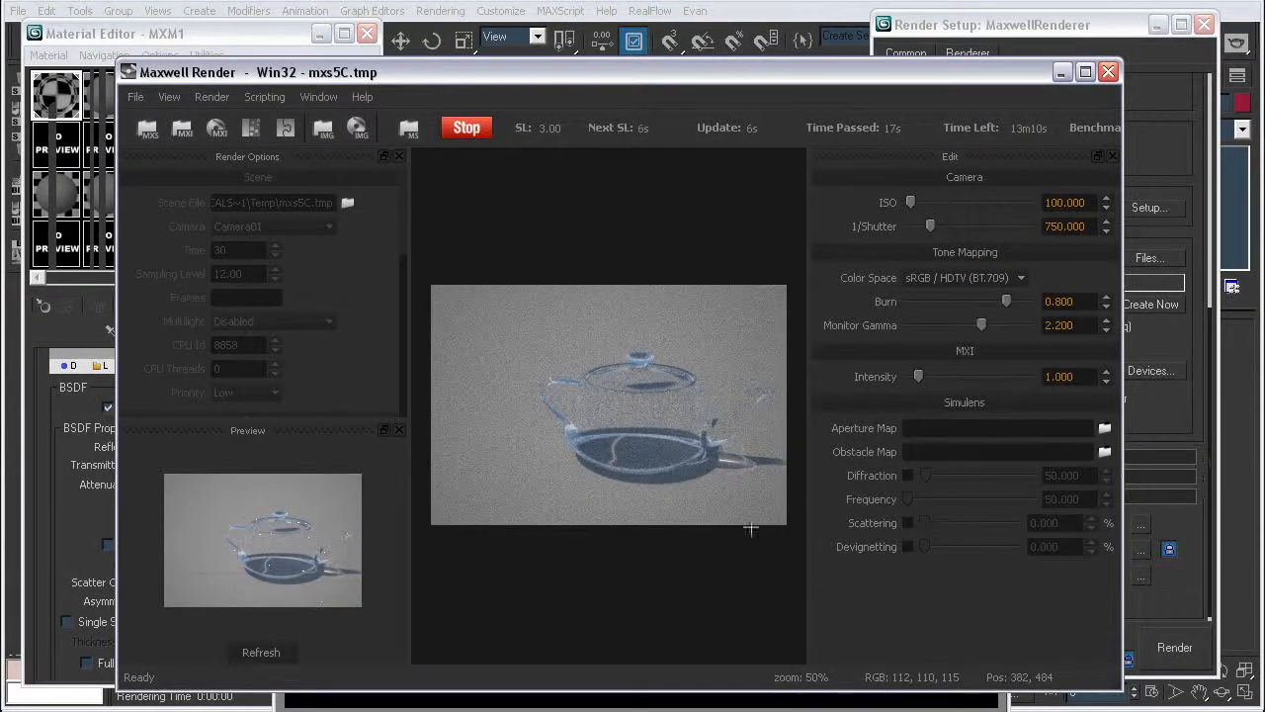
Step: Widen the image area in Maxwell Render, enlarge the teapot image, and minimize the empty Camera01 frame window
{"action": "left_click_drag", "start_coordinate": [811, 489], "coordinate": [1034, 496]}
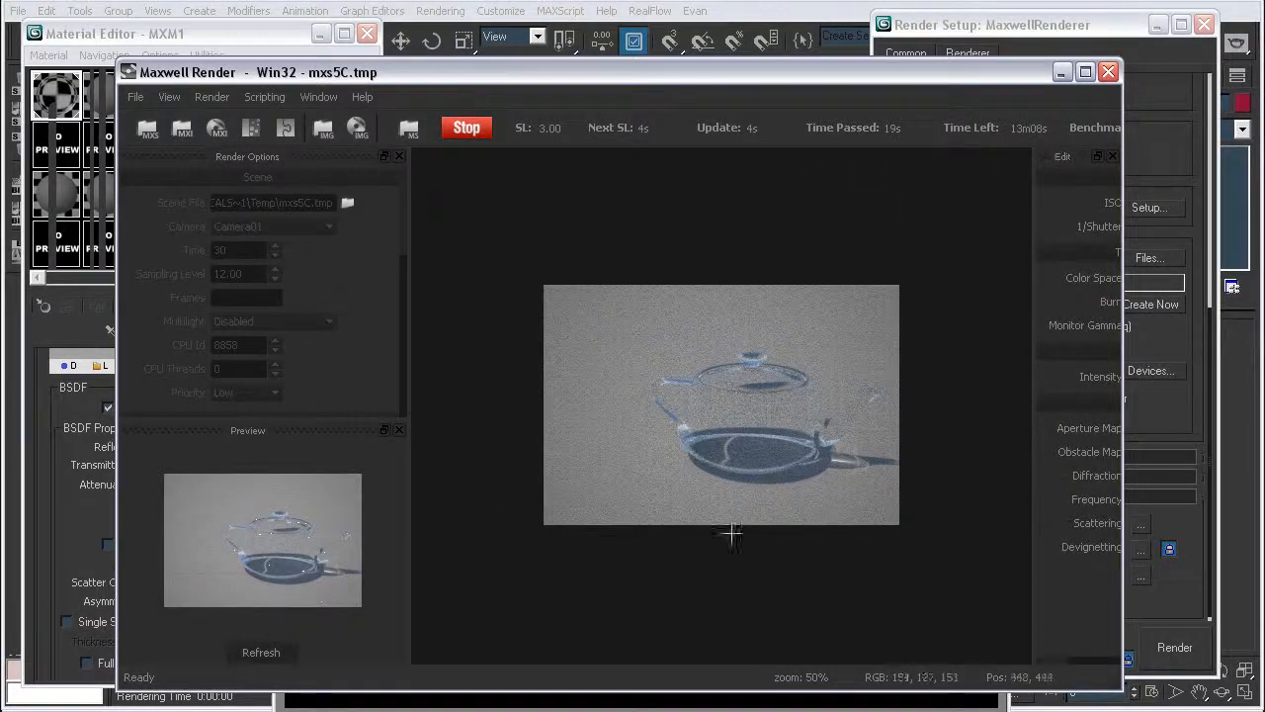
{"action": "scroll", "coordinate": [721, 405], "scroll_direction": "up", "scroll_amount": 1}
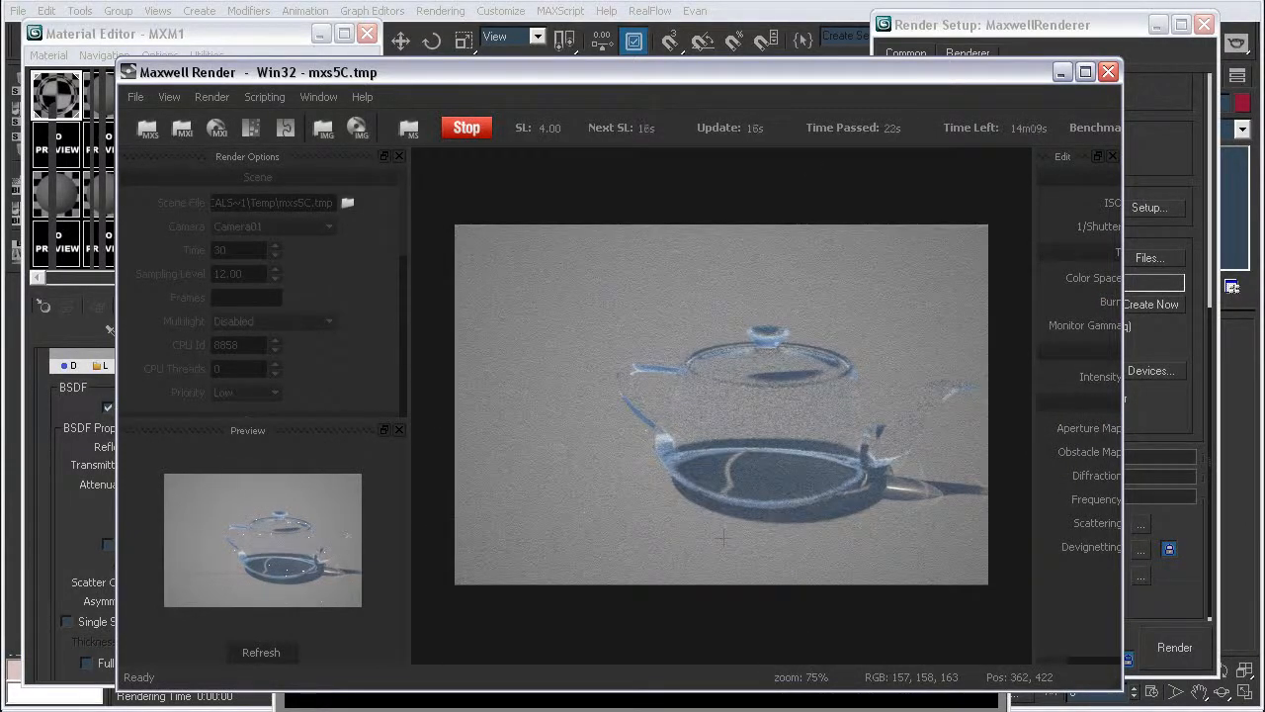
{"action": "left_click", "coordinate": [1062, 73]}
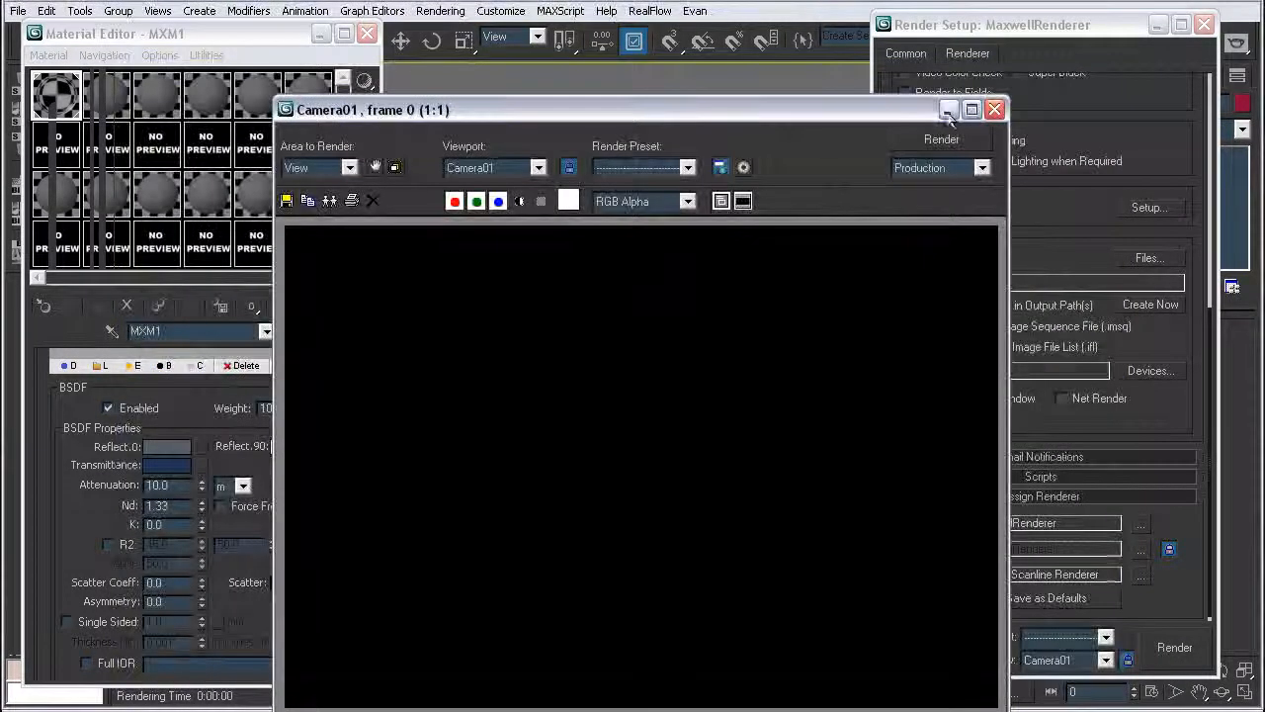
{"action": "left_click", "coordinate": [947, 110]}
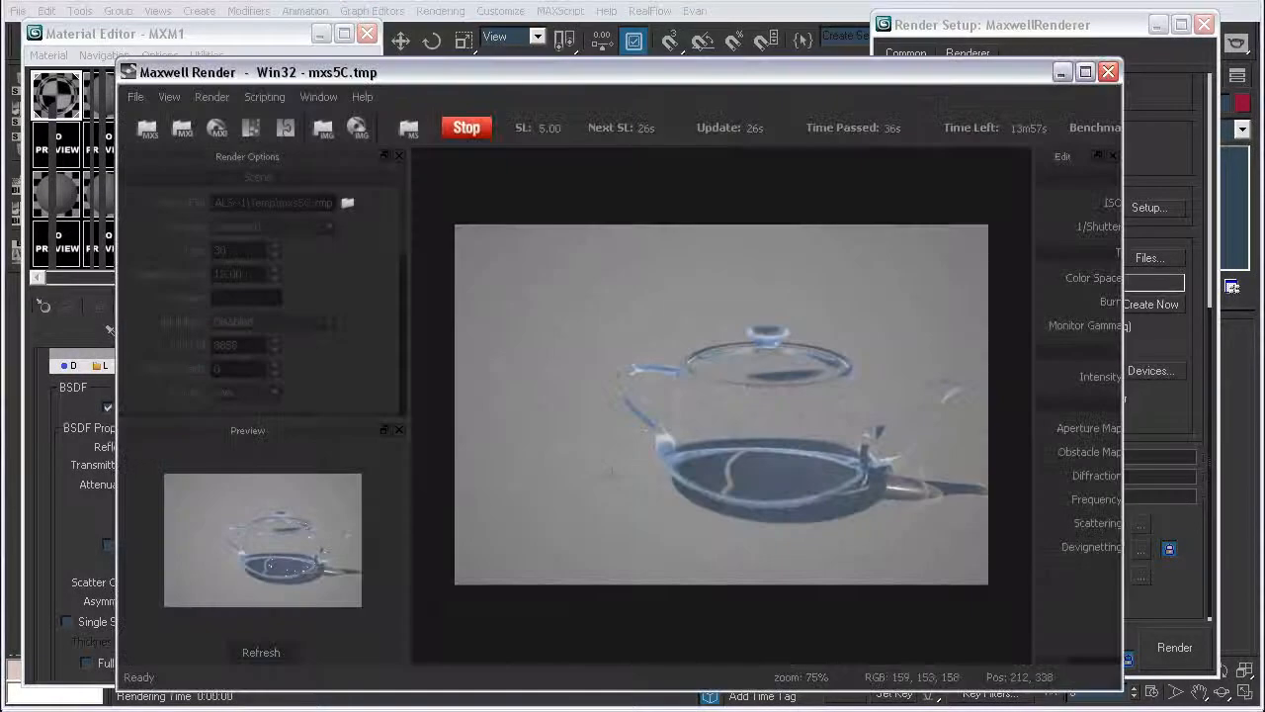
{"action": "left_click_drag", "start_coordinate": [569, 72], "coordinate": [578, 54]}
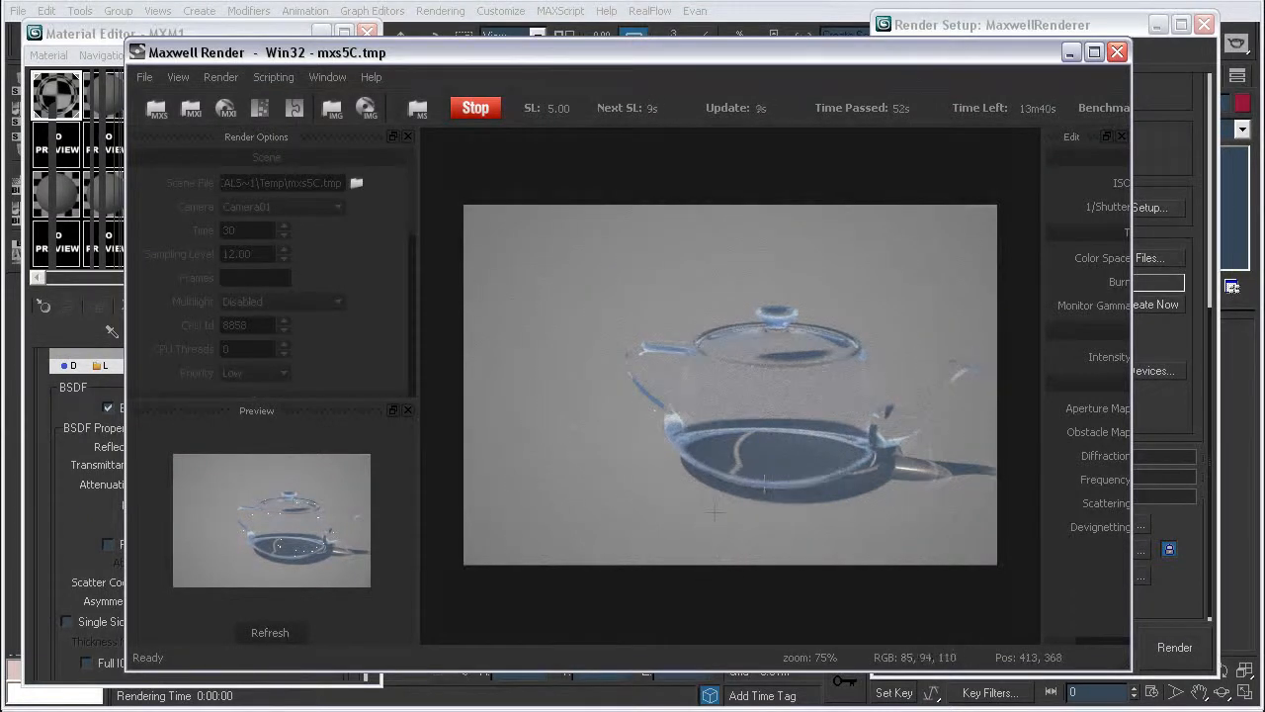
Step: Examine the glass teapot render up close, stop the rendering, and close Maxwell Render
{"action": "scroll", "coordinate": [720, 483], "scroll_direction": "up", "scroll_amount": 1}
{"action": "scroll", "coordinate": [813, 493], "scroll_direction": "up", "scroll_amount": 1}
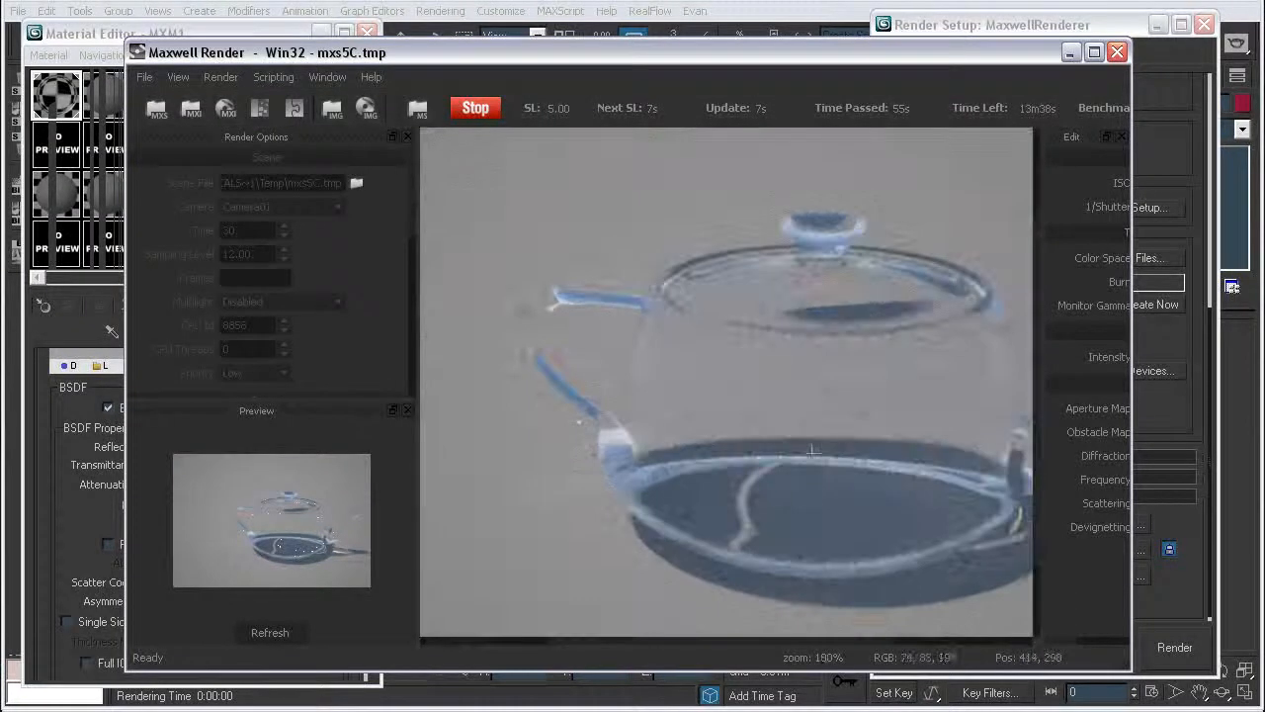
{"action": "left_click_drag", "start_coordinate": [815, 454], "coordinate": [754, 427]}
{"action": "scroll", "coordinate": [708, 415], "scroll_direction": "down", "scroll_amount": 1}
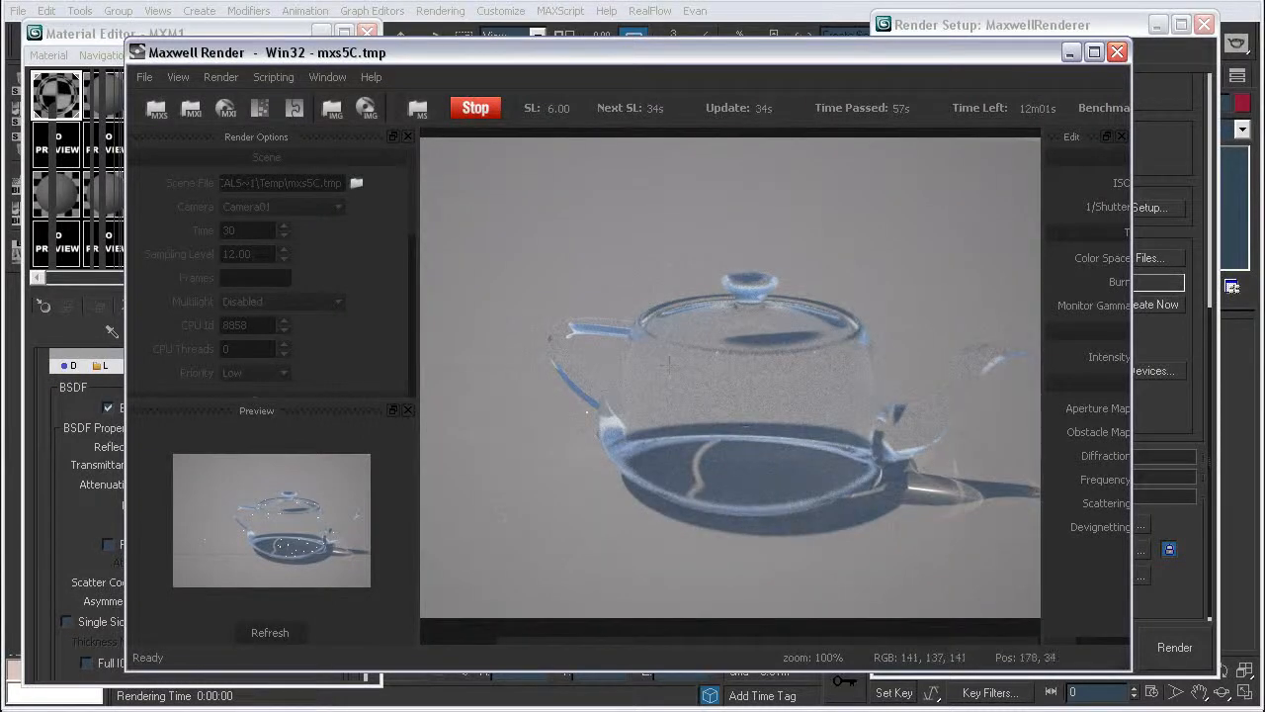
{"action": "left_click", "coordinate": [480, 113]}
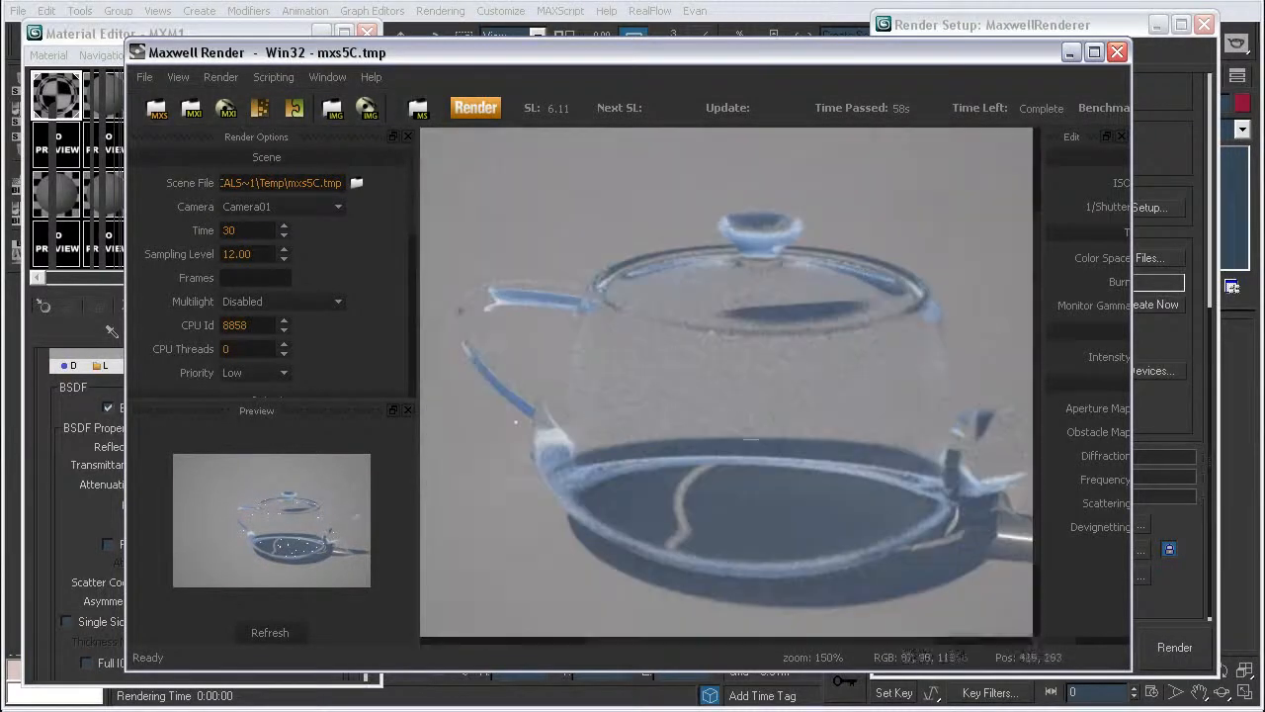
{"action": "scroll", "coordinate": [748, 435], "scroll_direction": "down", "scroll_amount": 2}
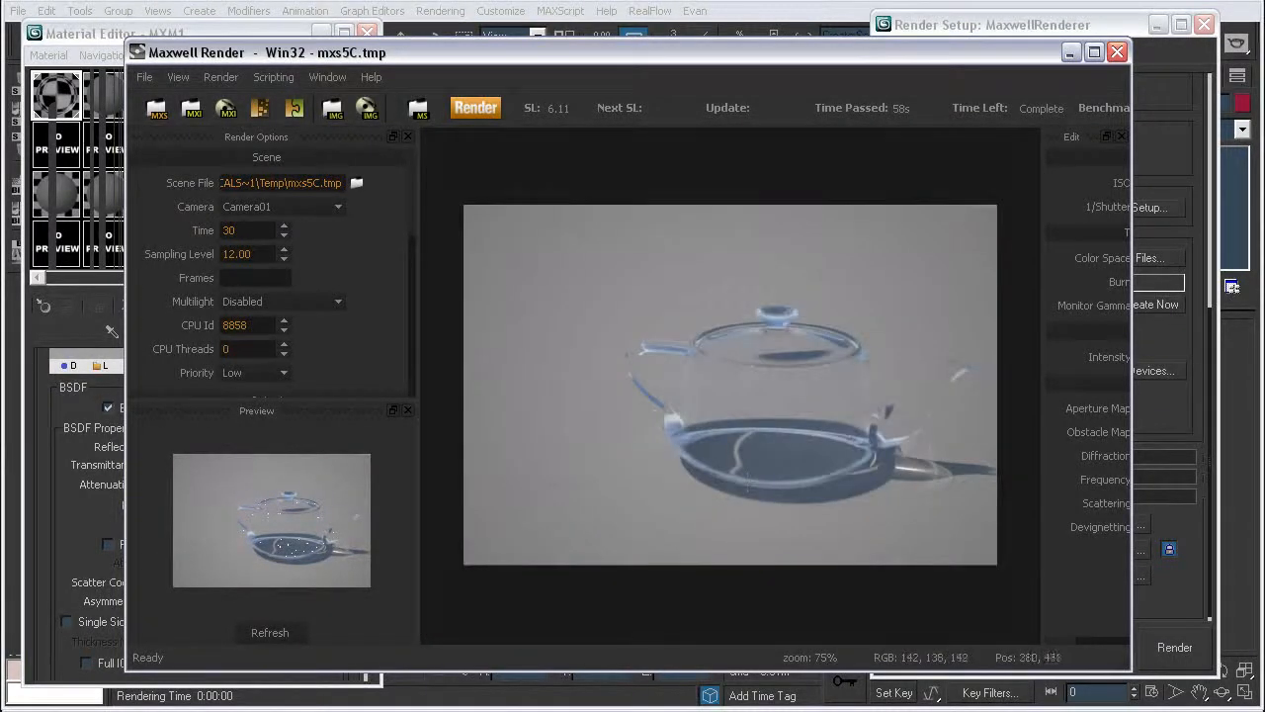
{"action": "scroll", "coordinate": [813, 497], "scroll_direction": "up", "scroll_amount": 2}
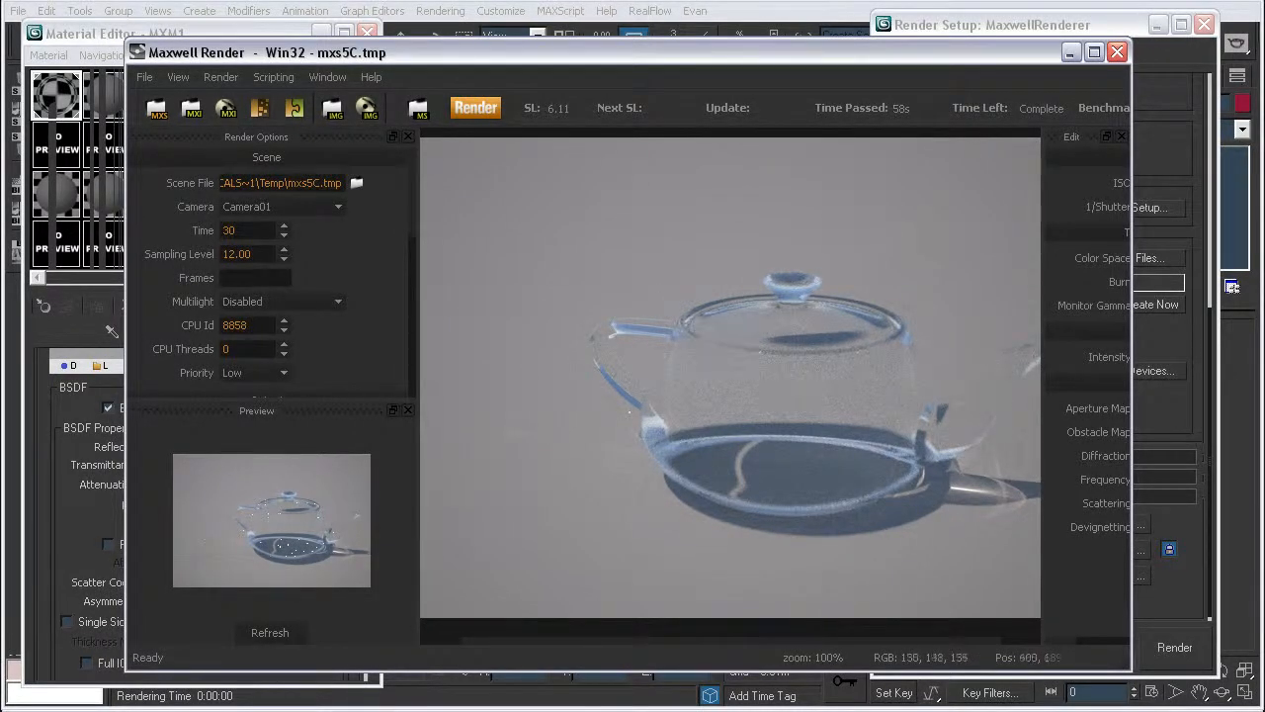
{"action": "left_click", "coordinate": [1118, 51]}
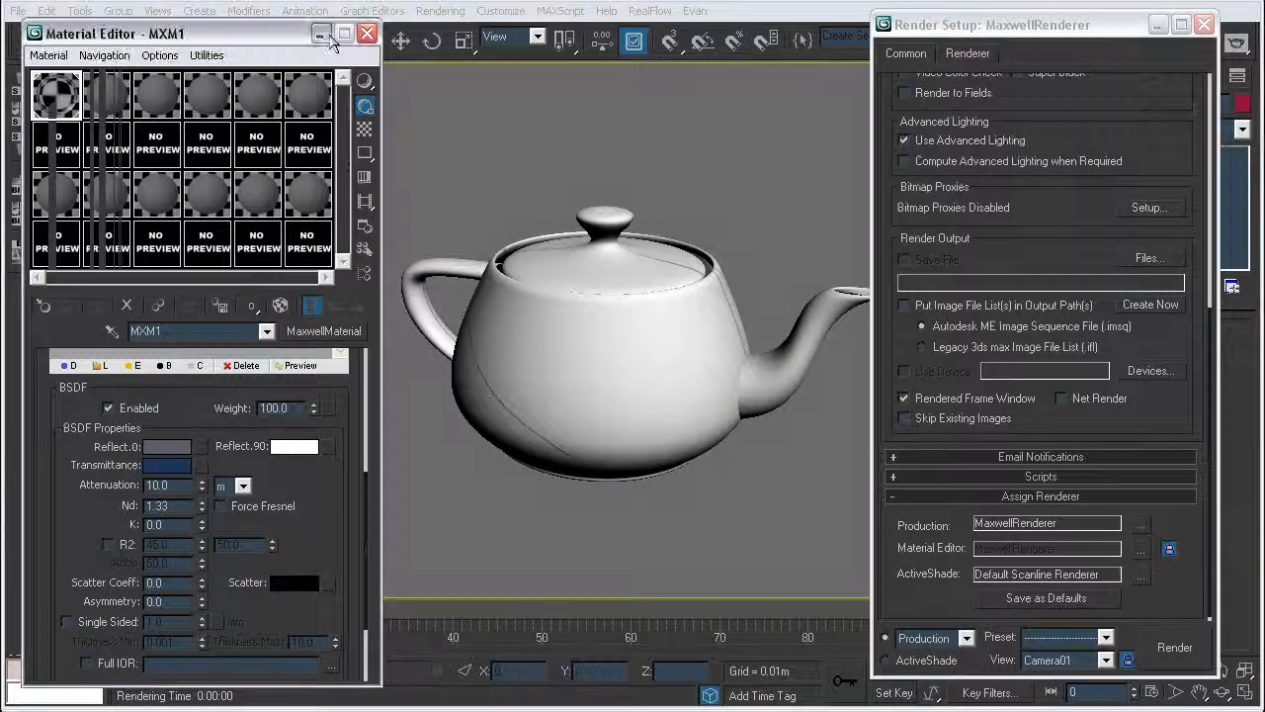
Step: Select the MXM2 material in the Material Editor and open the Maxwell material library with a widened folder list
{"action": "left_click", "coordinate": [367, 34]}
{"action": "key", "text": "m"}
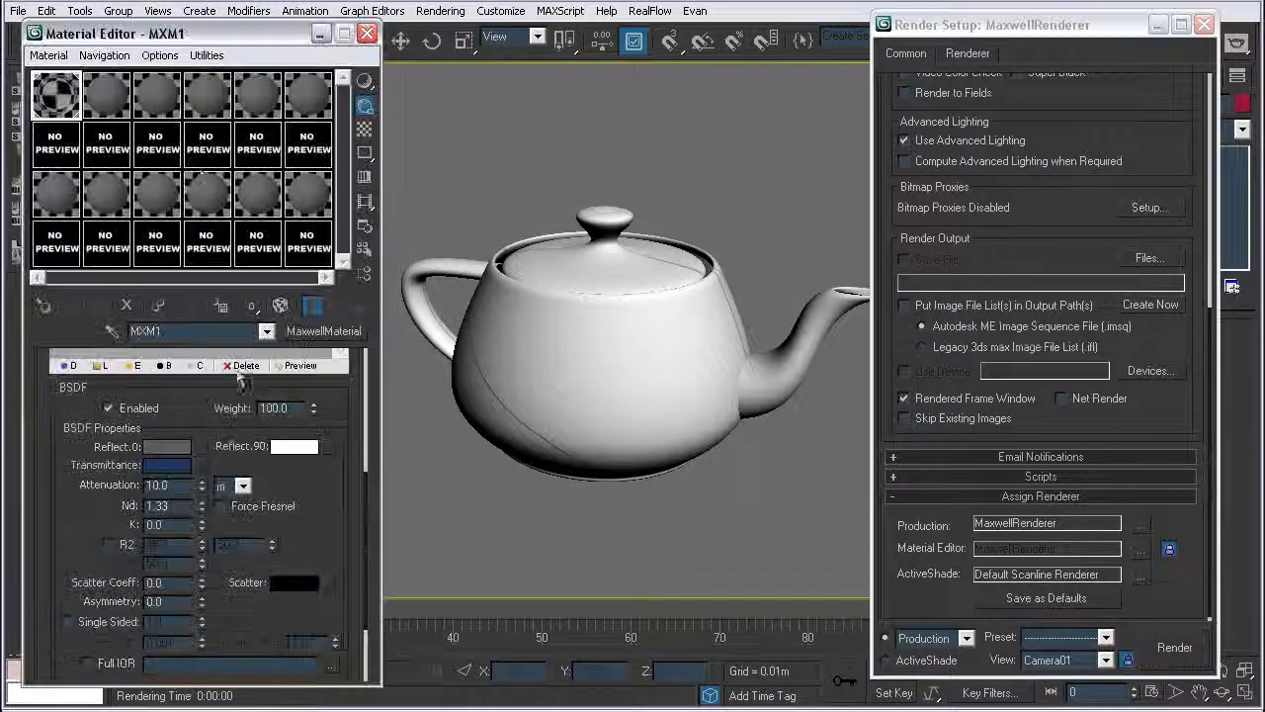
{"action": "left_click", "coordinate": [109, 96]}
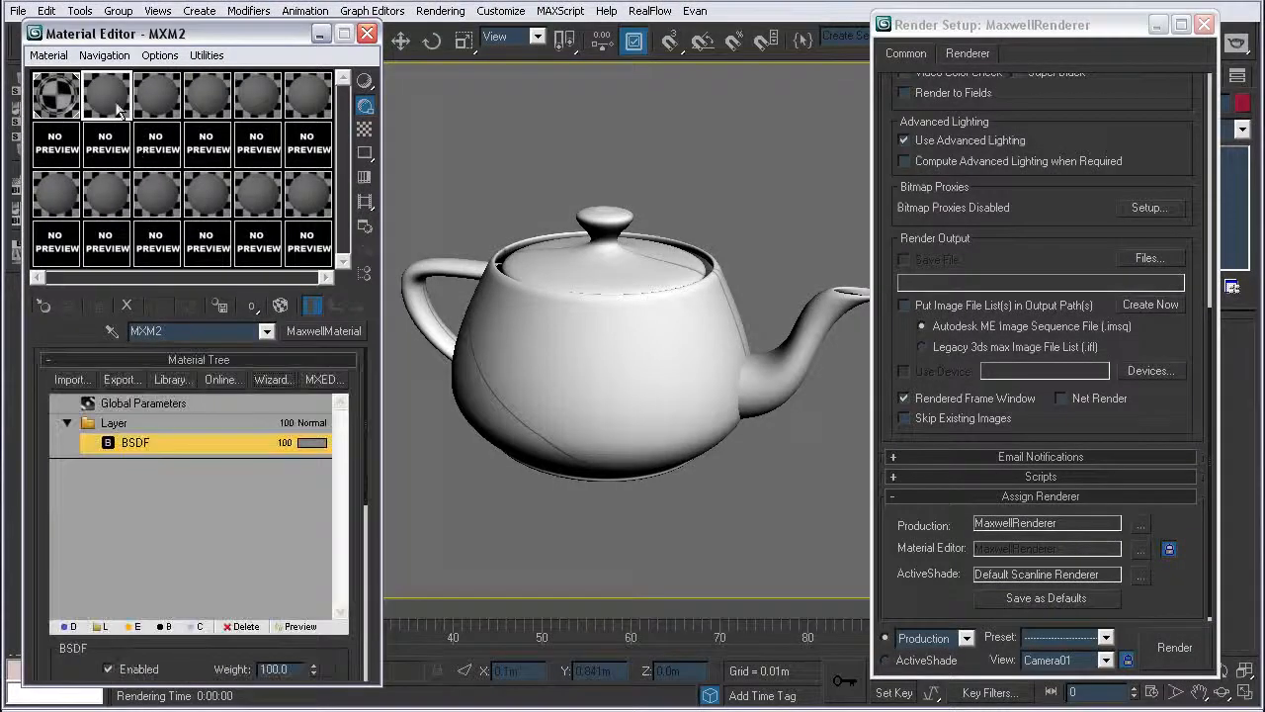
{"action": "left_click", "coordinate": [172, 379]}
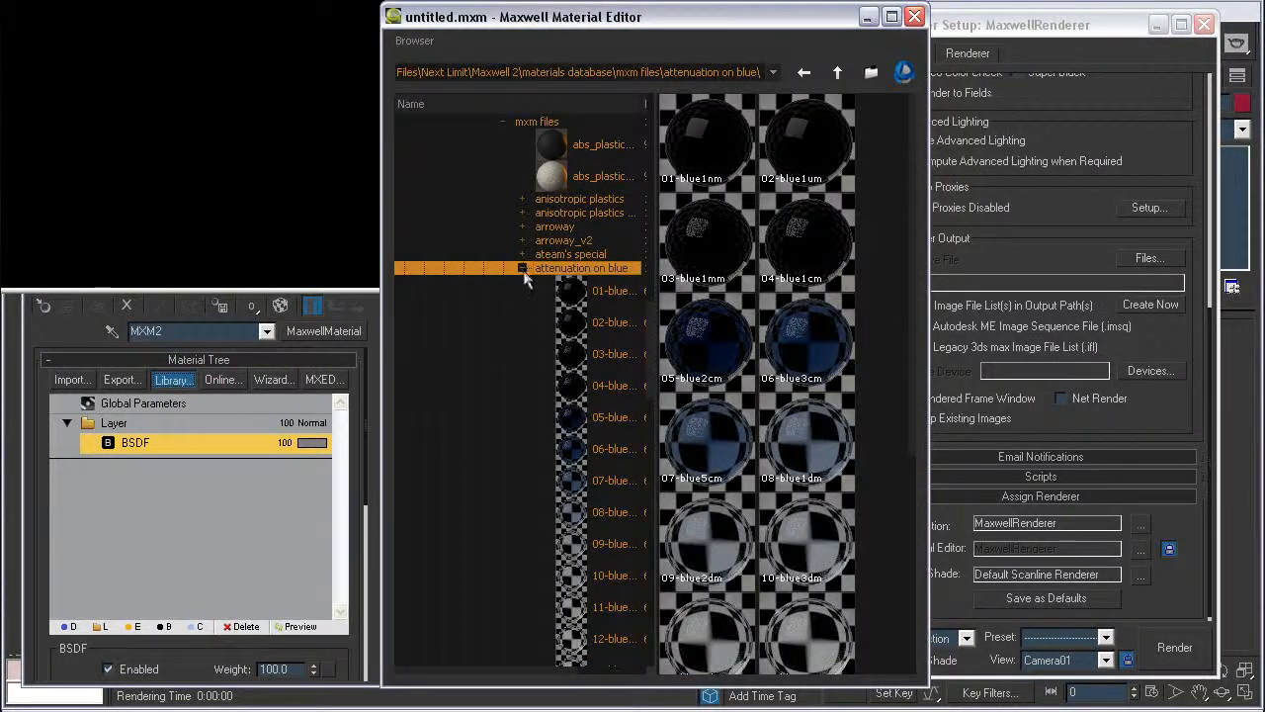
{"action": "left_click", "coordinate": [521, 270]}
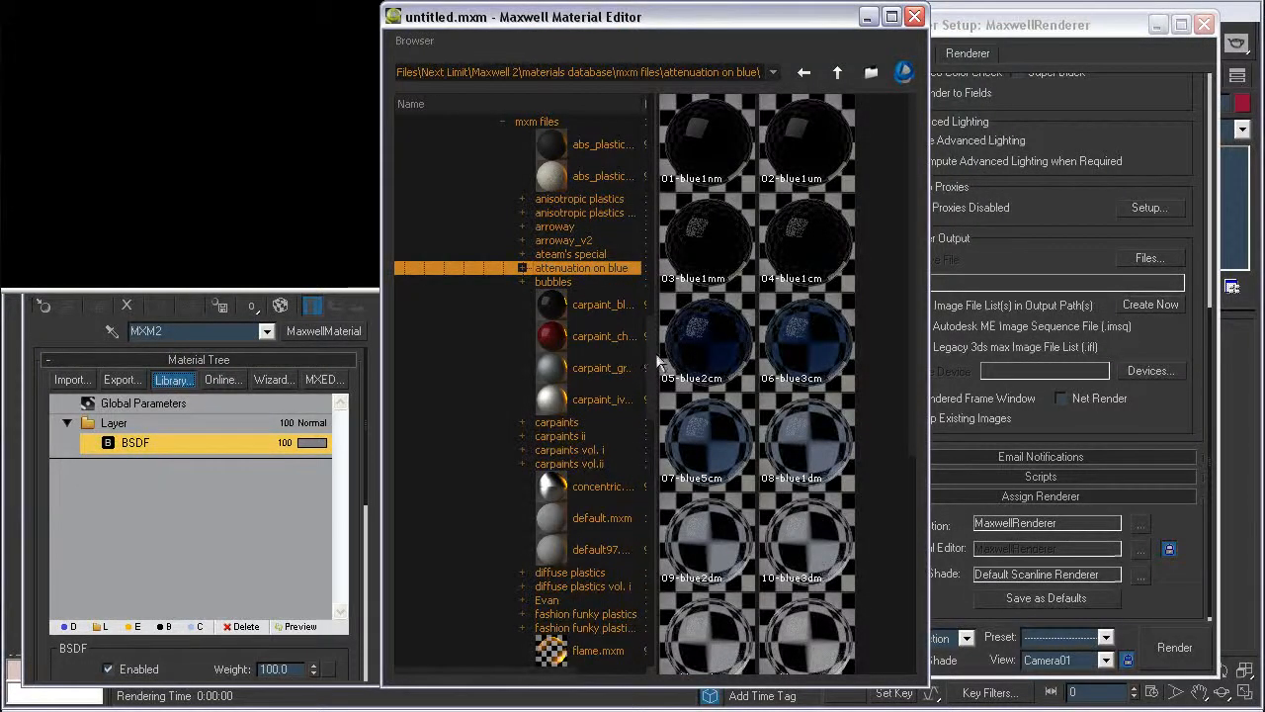
{"action": "left_click_drag", "start_coordinate": [655, 364], "coordinate": [783, 336]}
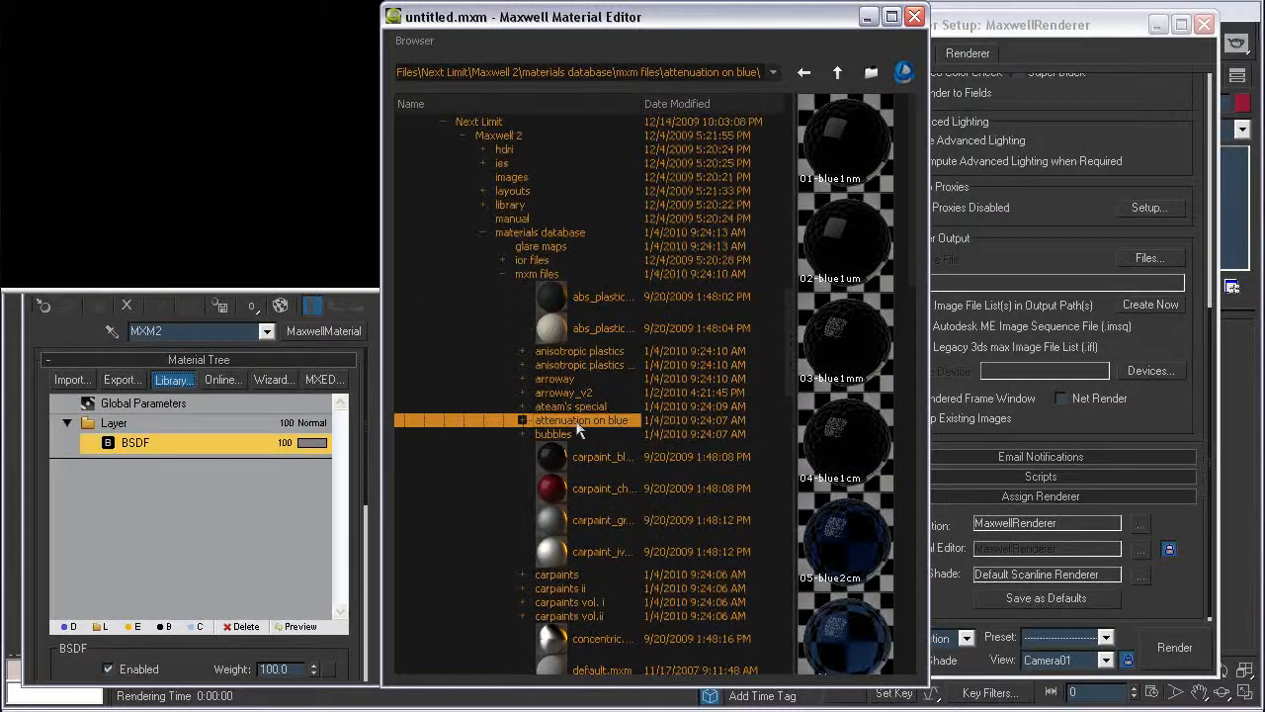
Step: Load the smallmosaicoblue material from the library's Small_Mosaic folder into MXM2 and apply it to the floor with its texture shown
{"action": "scroll", "coordinate": [579, 427], "scroll_direction": "down", "scroll_amount": 5}
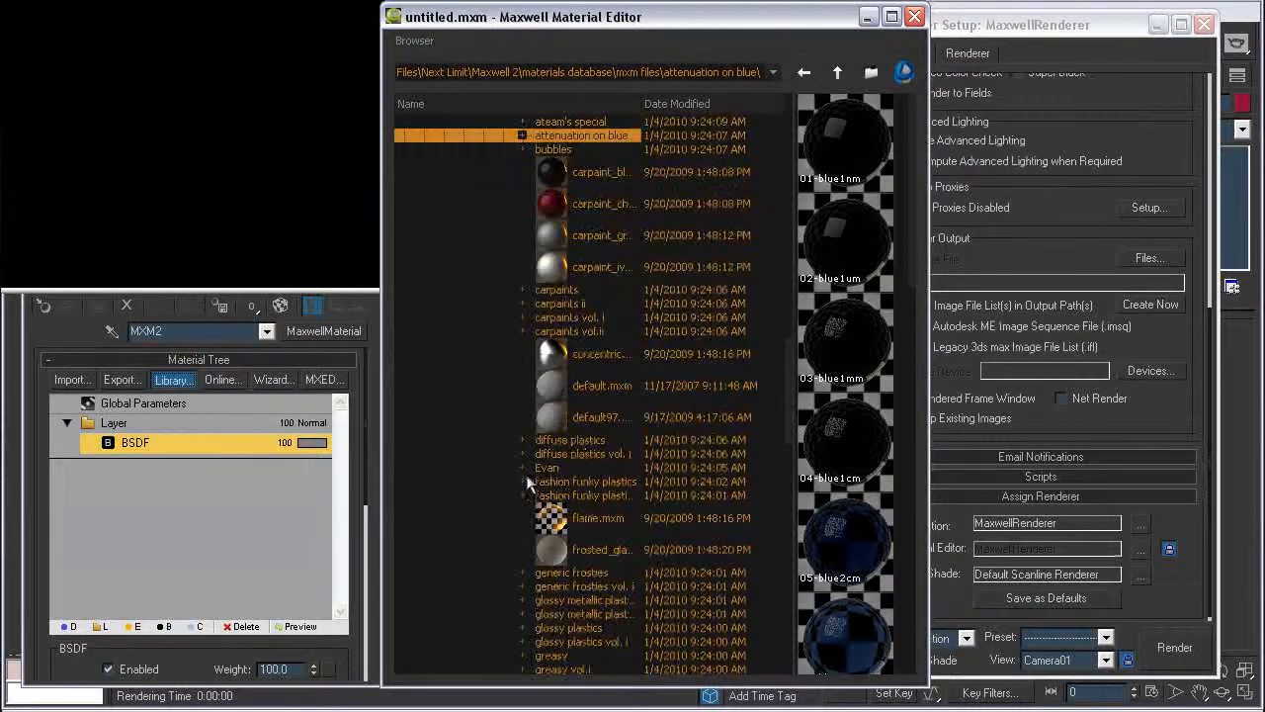
{"action": "left_click", "coordinate": [521, 470]}
{"action": "scroll", "coordinate": [521, 458], "scroll_direction": "down", "scroll_amount": 2}
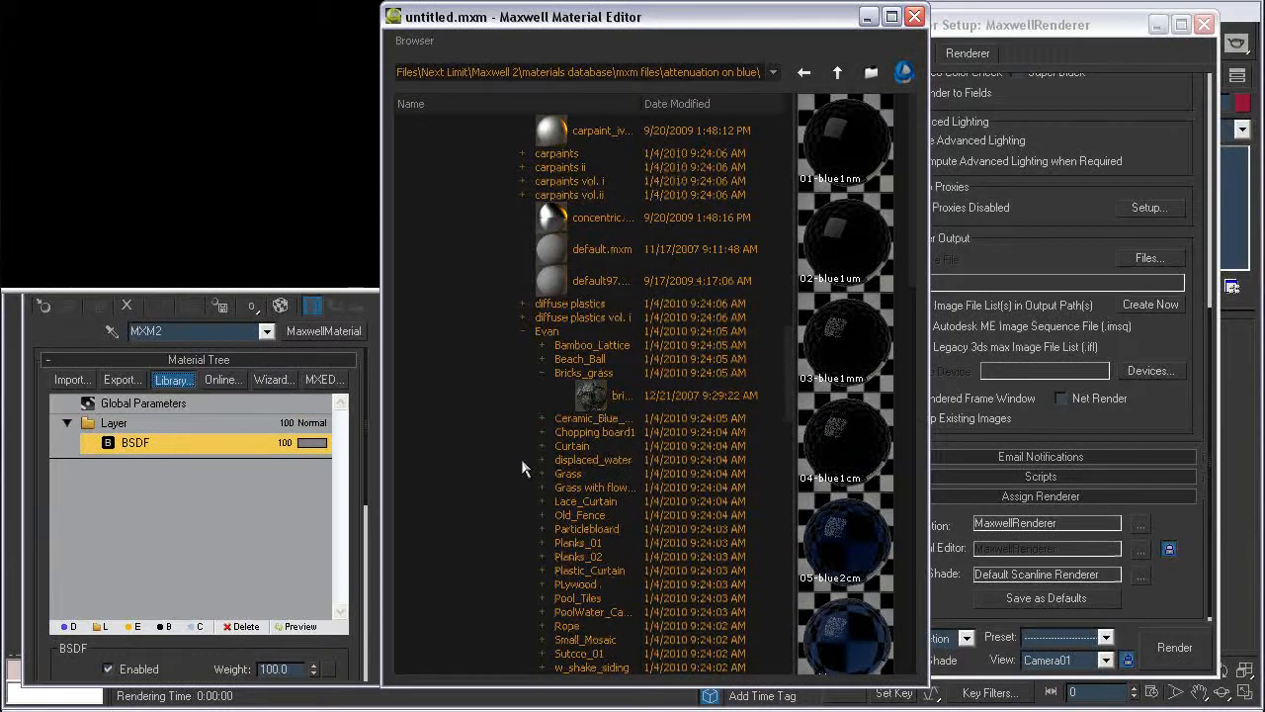
{"action": "scroll", "coordinate": [521, 459], "scroll_direction": "down", "scroll_amount": 1}
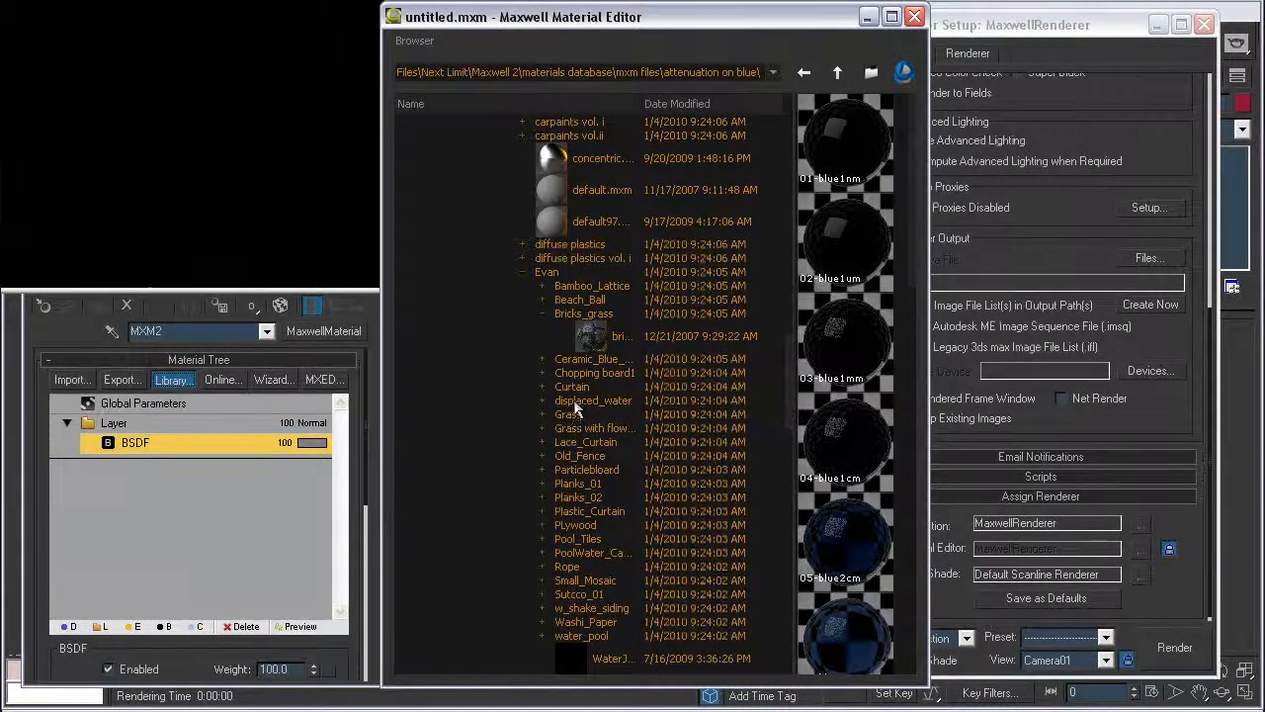
{"action": "scroll", "coordinate": [579, 396], "scroll_direction": "down", "scroll_amount": 3}
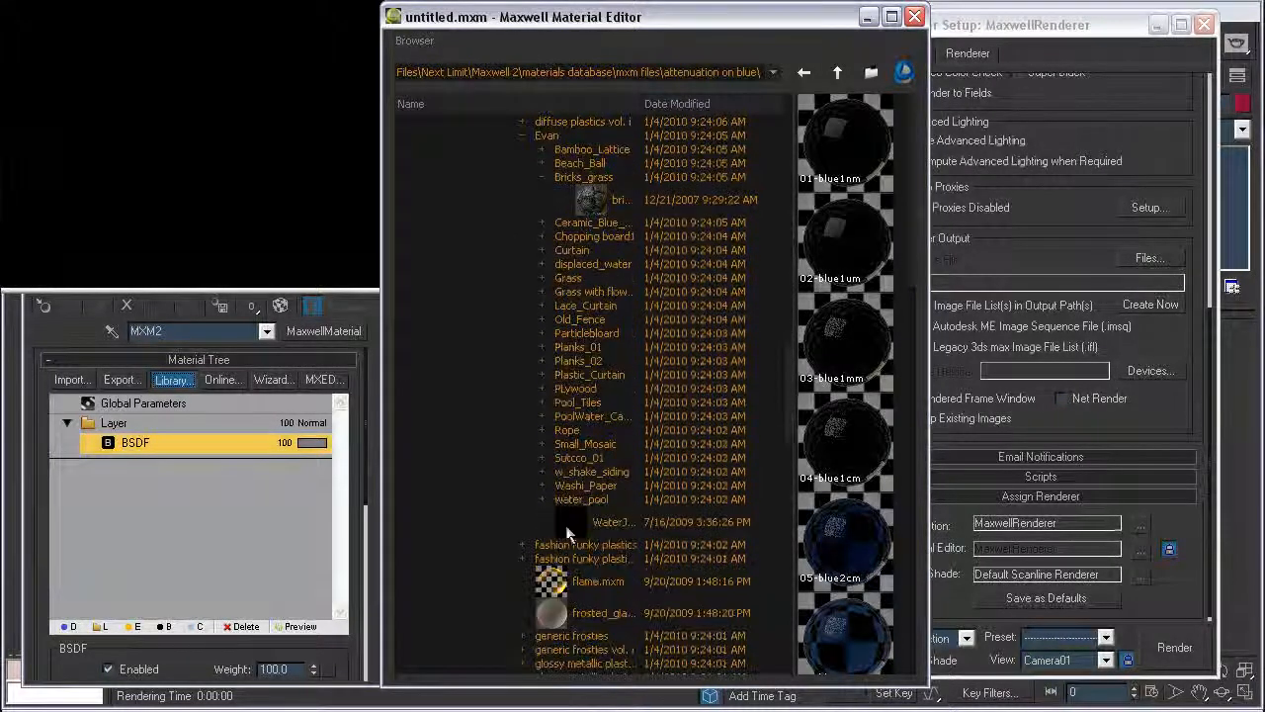
{"action": "left_click", "coordinate": [584, 445]}
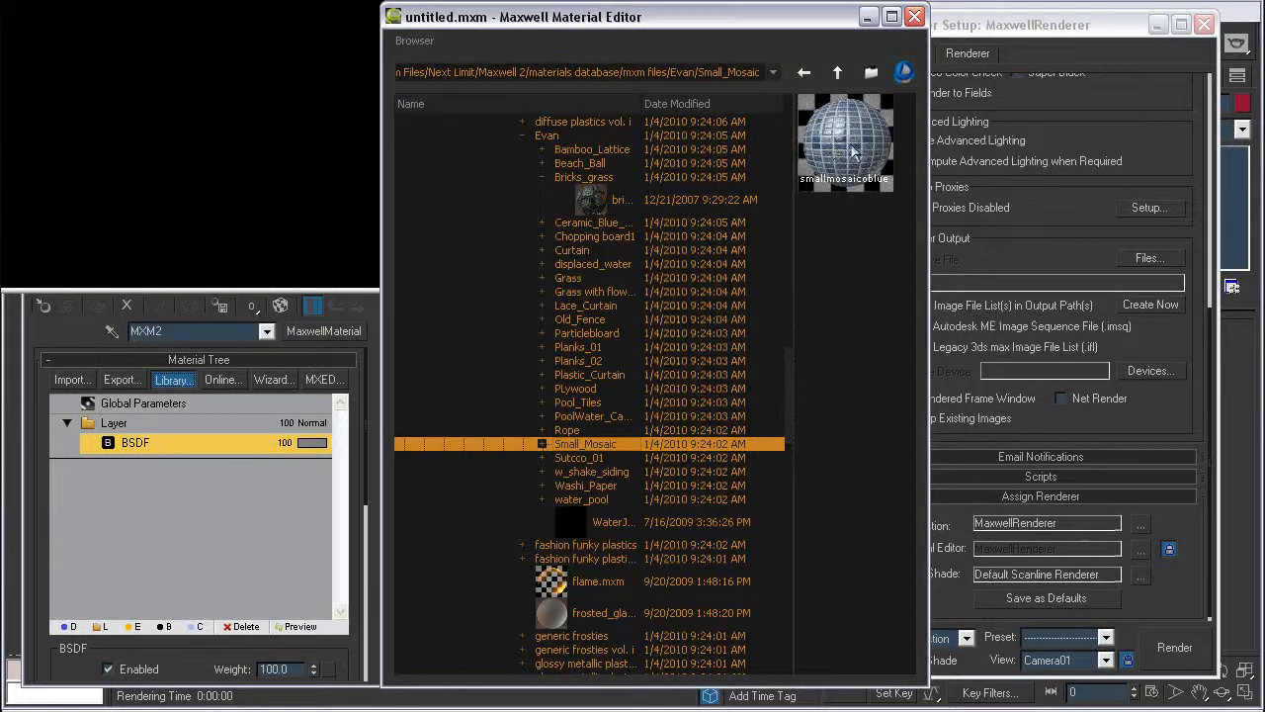
{"action": "double_click", "coordinate": [854, 150]}
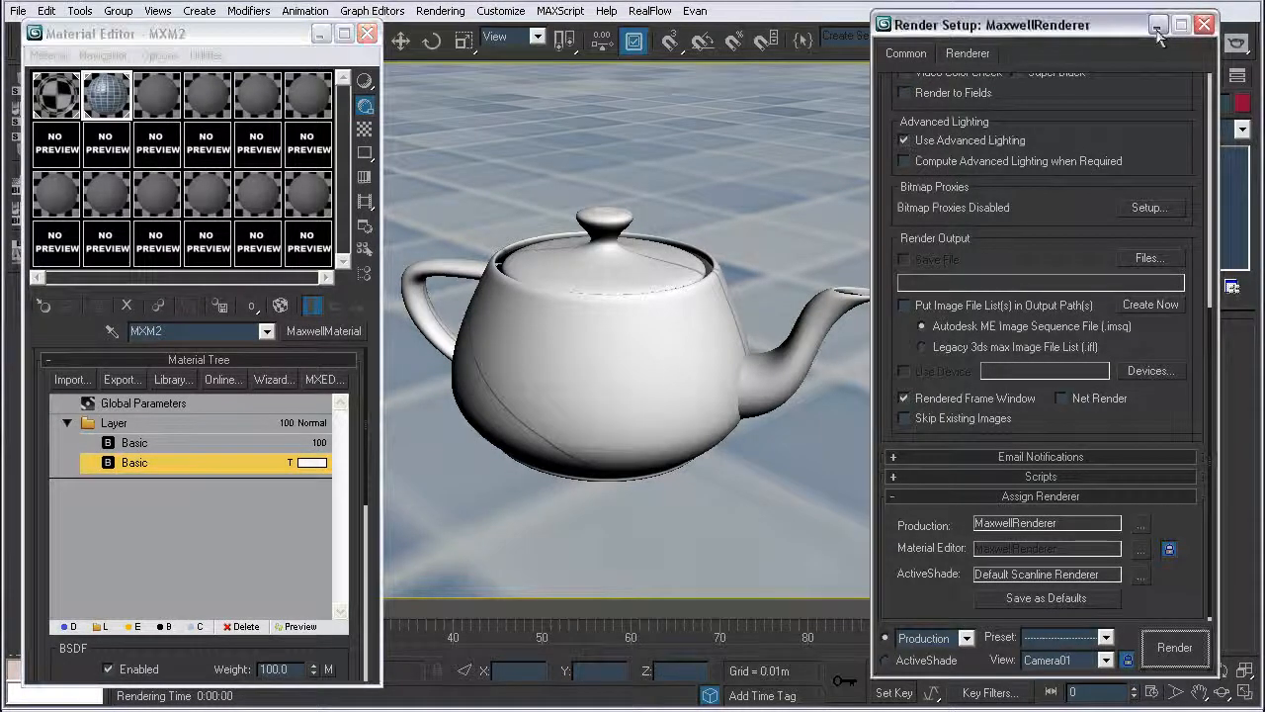
Step: Close Render Setup and the Material Editor to view the mosaic floor unobstructed, and reopen both windows
{"action": "left_click", "coordinate": [1204, 24]}
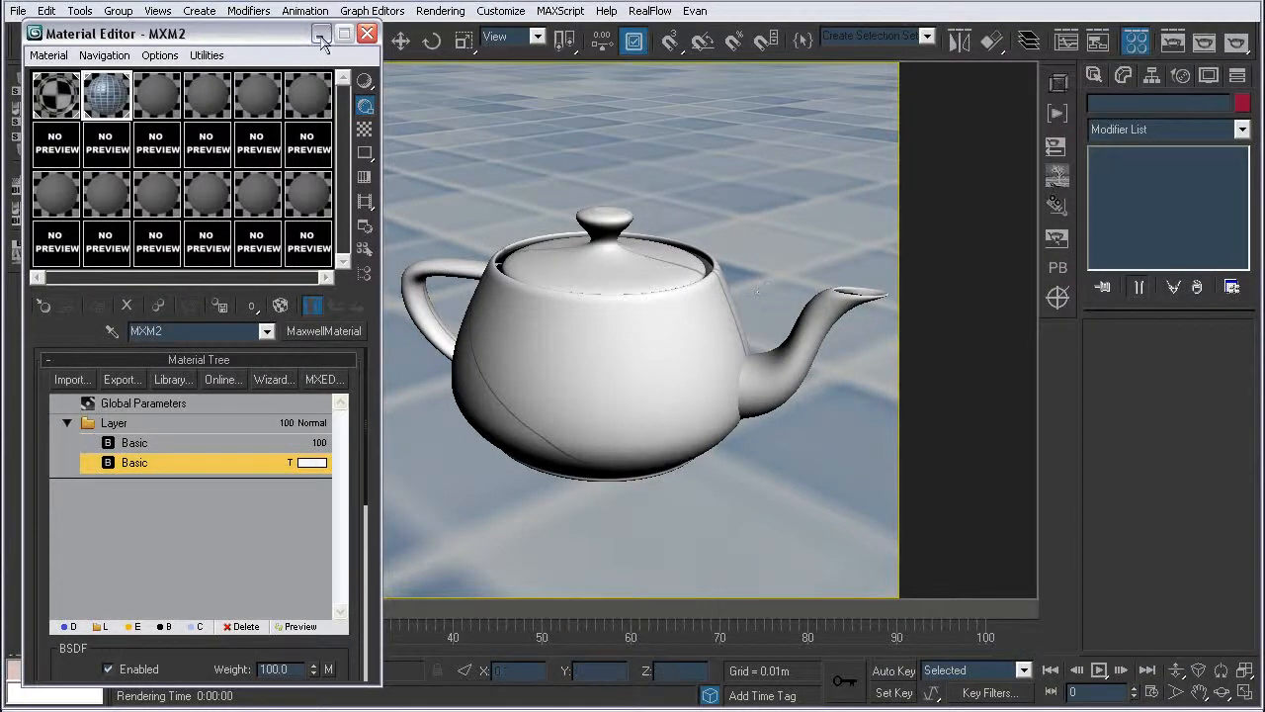
{"action": "left_click", "coordinate": [367, 32]}
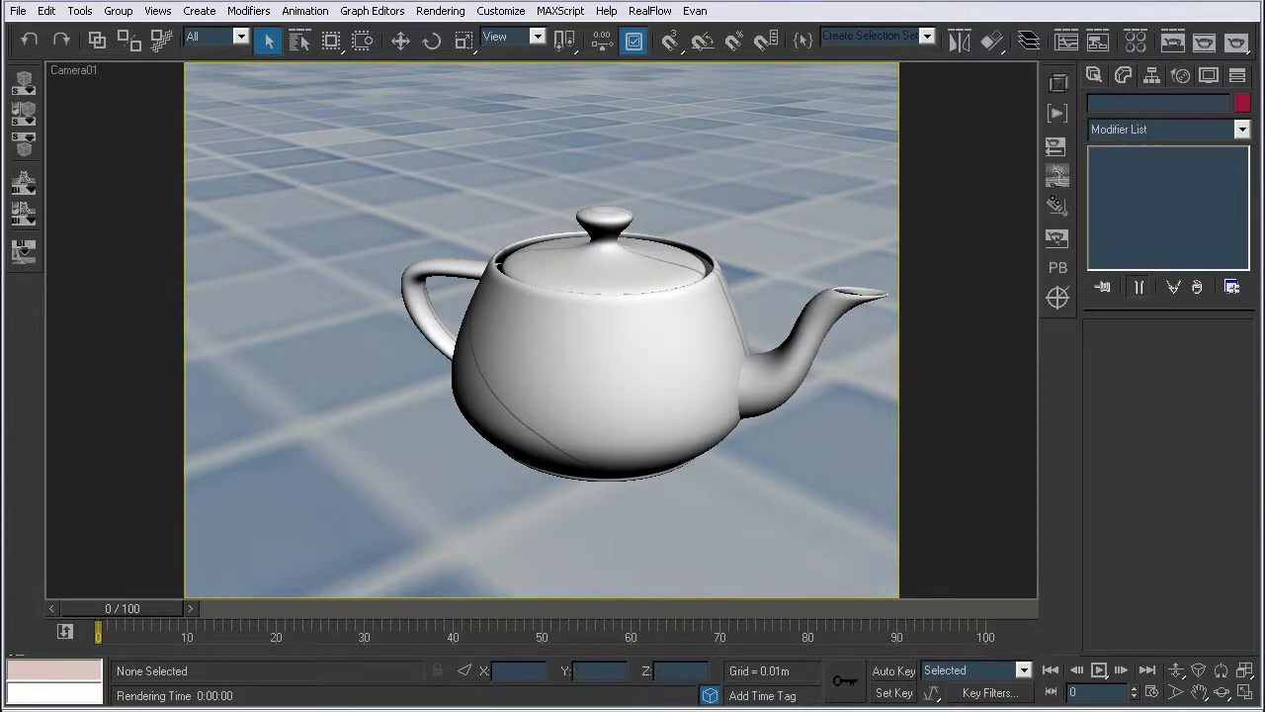
{"action": "key", "text": "m"}
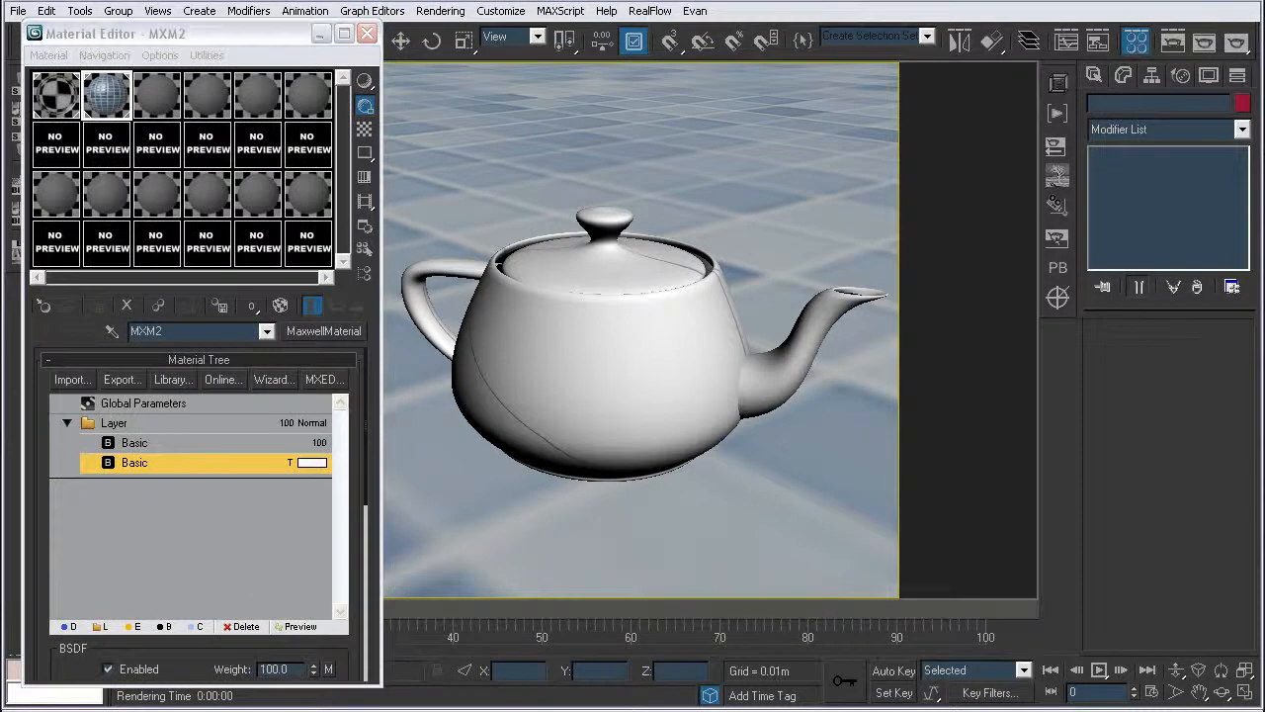
{"action": "key", "text": "F10"}
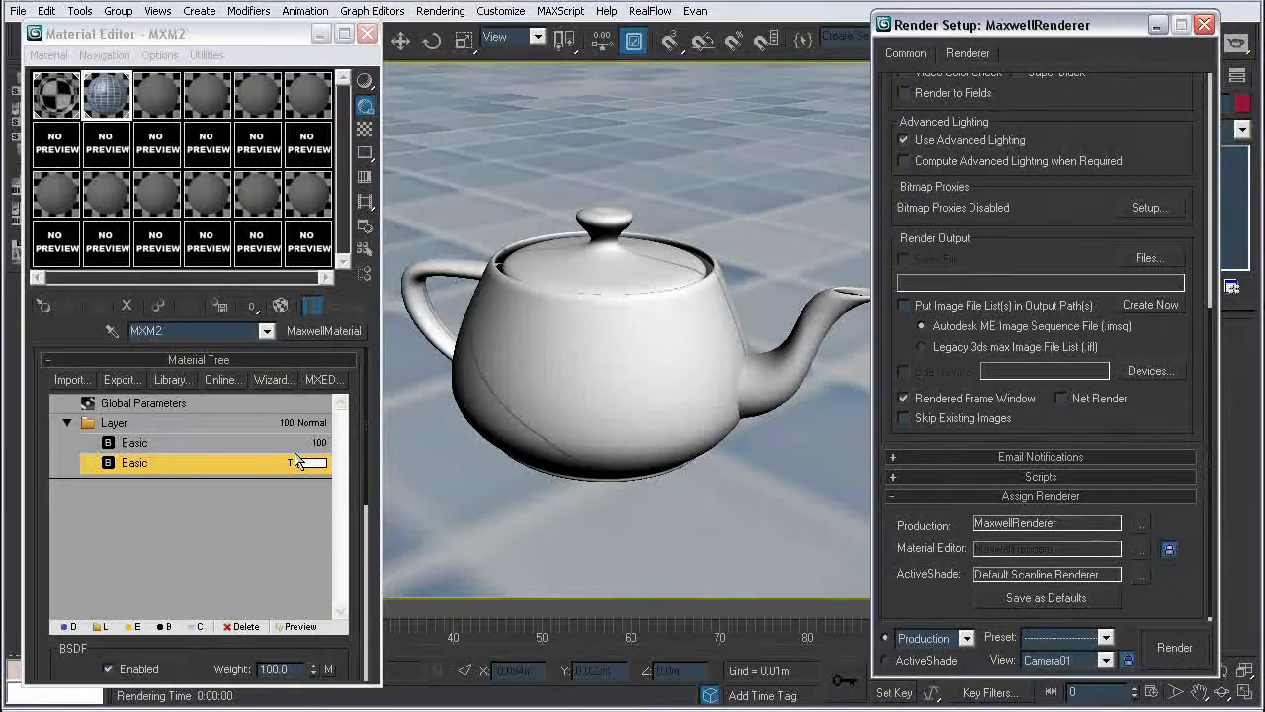
Step: Examine the BSDF and surface properties of both Basic components in the MXM2 mosaic material
{"action": "left_click_drag", "start_coordinate": [213, 660], "coordinate": [218, 438]}
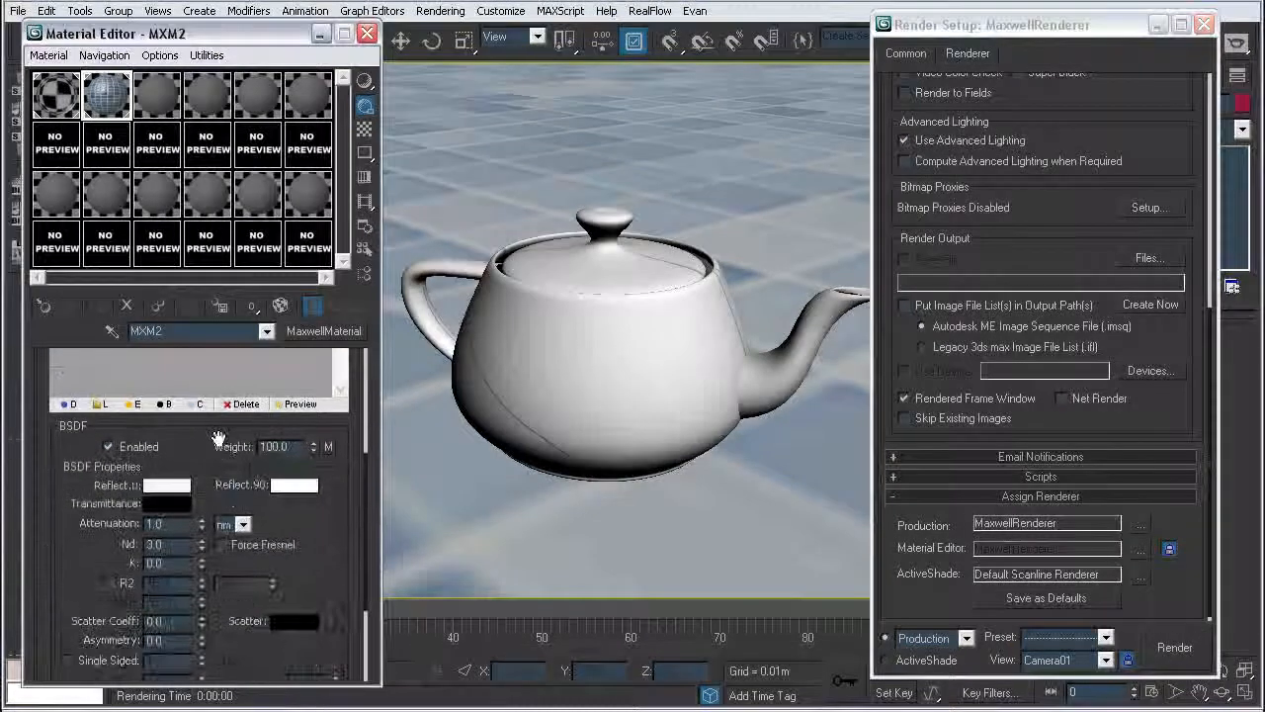
{"action": "left_click_drag", "start_coordinate": [316, 516], "coordinate": [328, 385]}
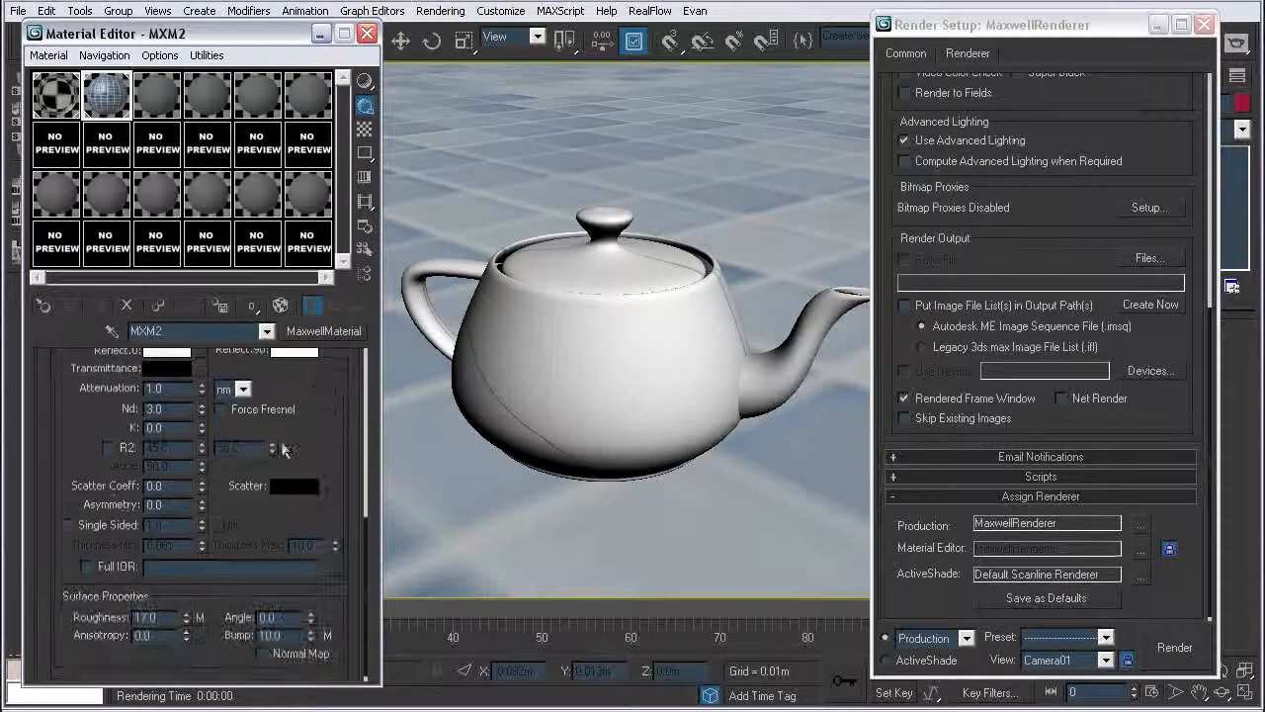
{"action": "left_click_drag", "start_coordinate": [85, 654], "coordinate": [83, 645]}
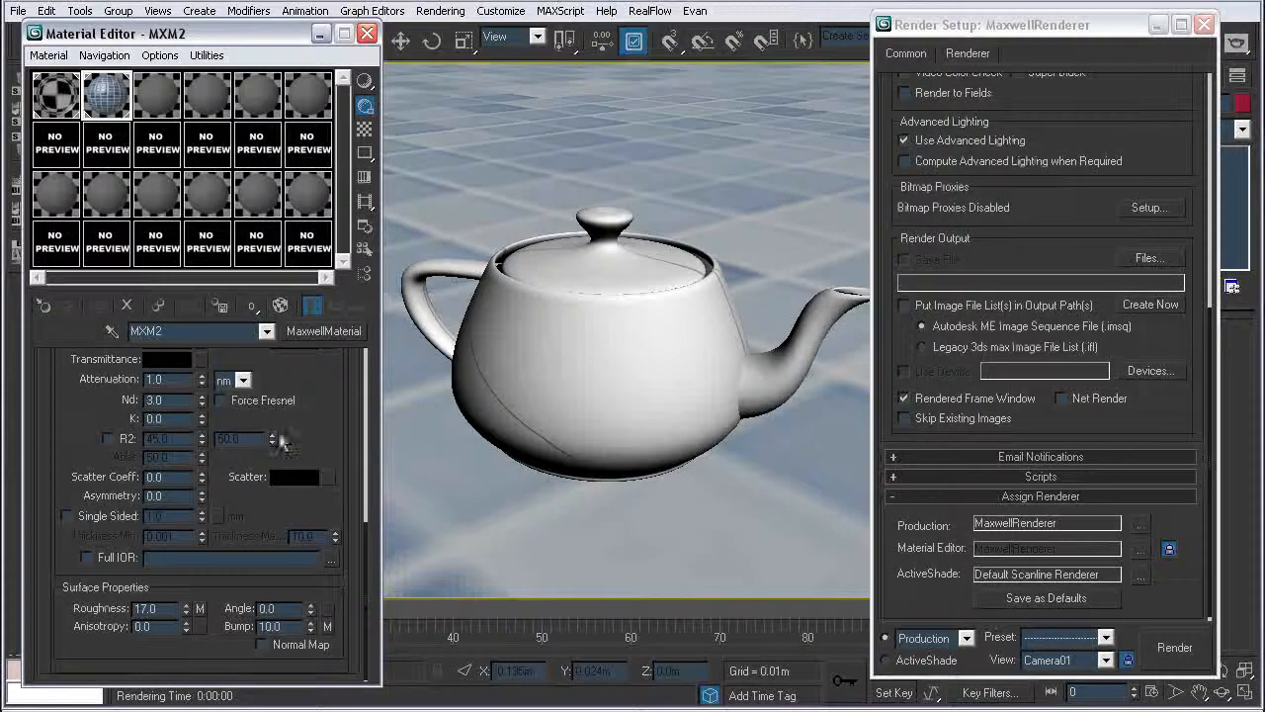
{"action": "left_click_drag", "start_coordinate": [322, 381], "coordinate": [311, 708]}
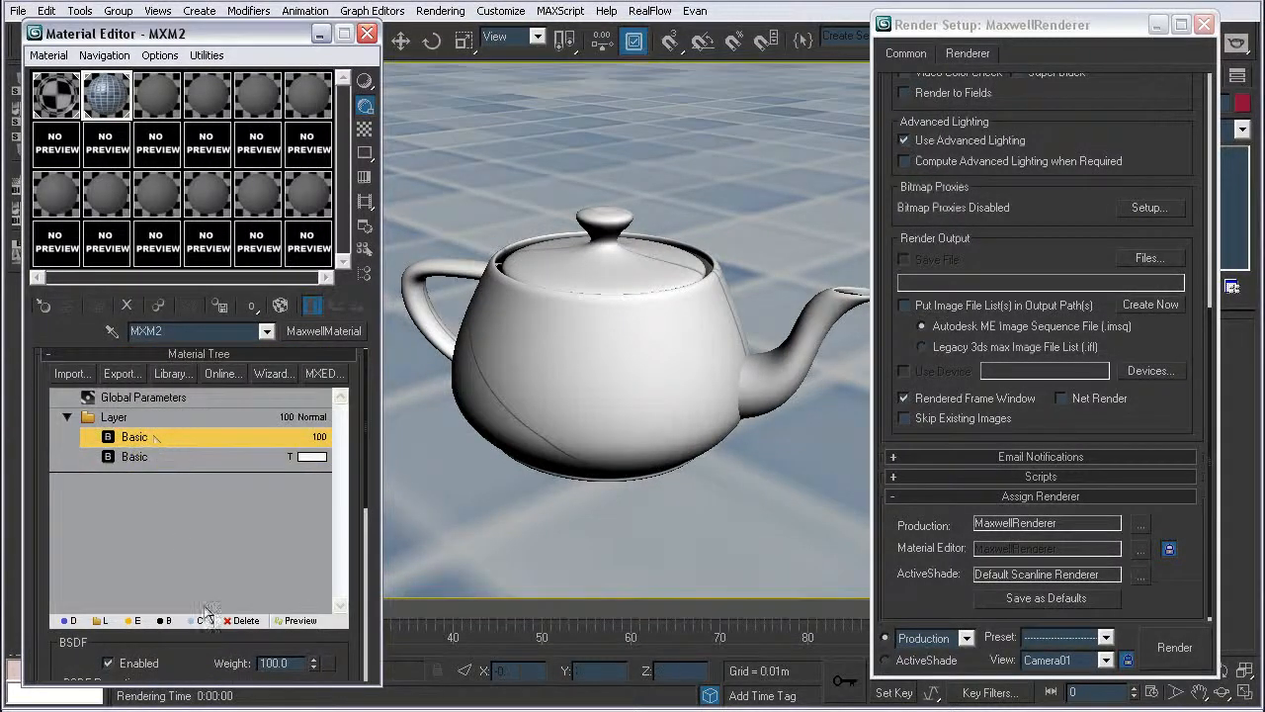
{"action": "left_click_drag", "start_coordinate": [203, 651], "coordinate": [198, 349]}
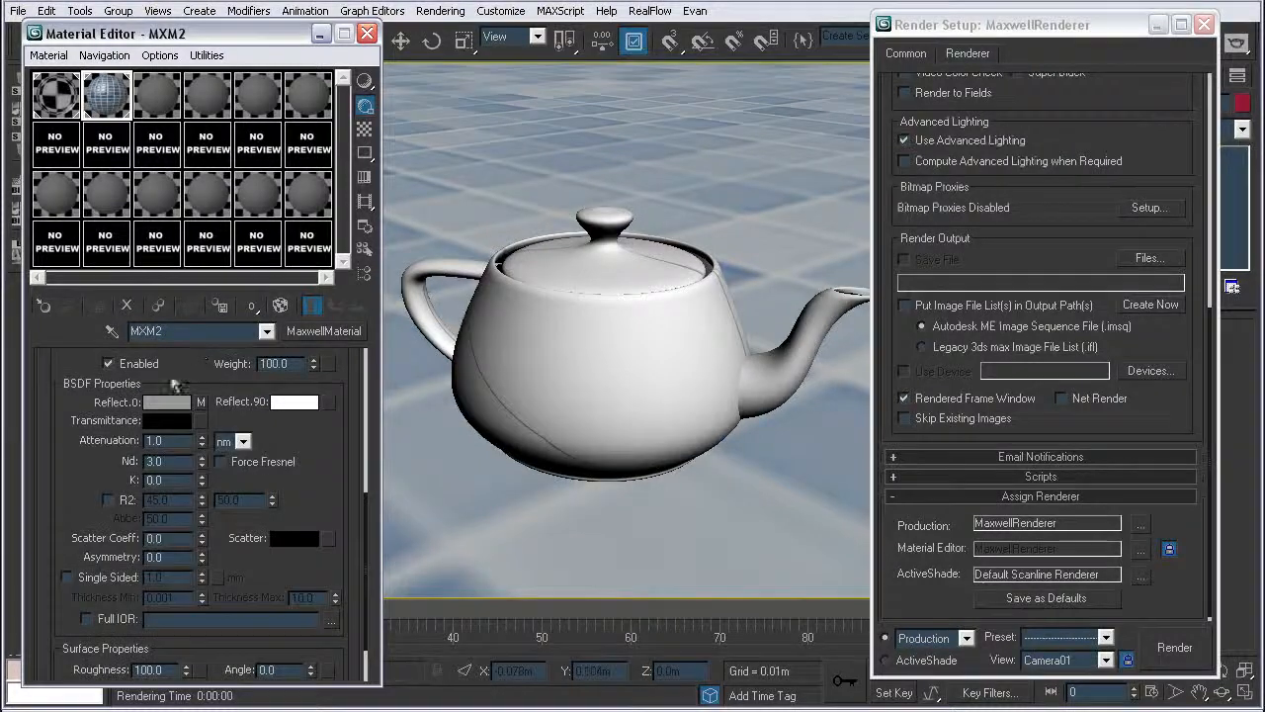
{"action": "left_click_drag", "start_coordinate": [79, 460], "coordinate": [73, 642]}
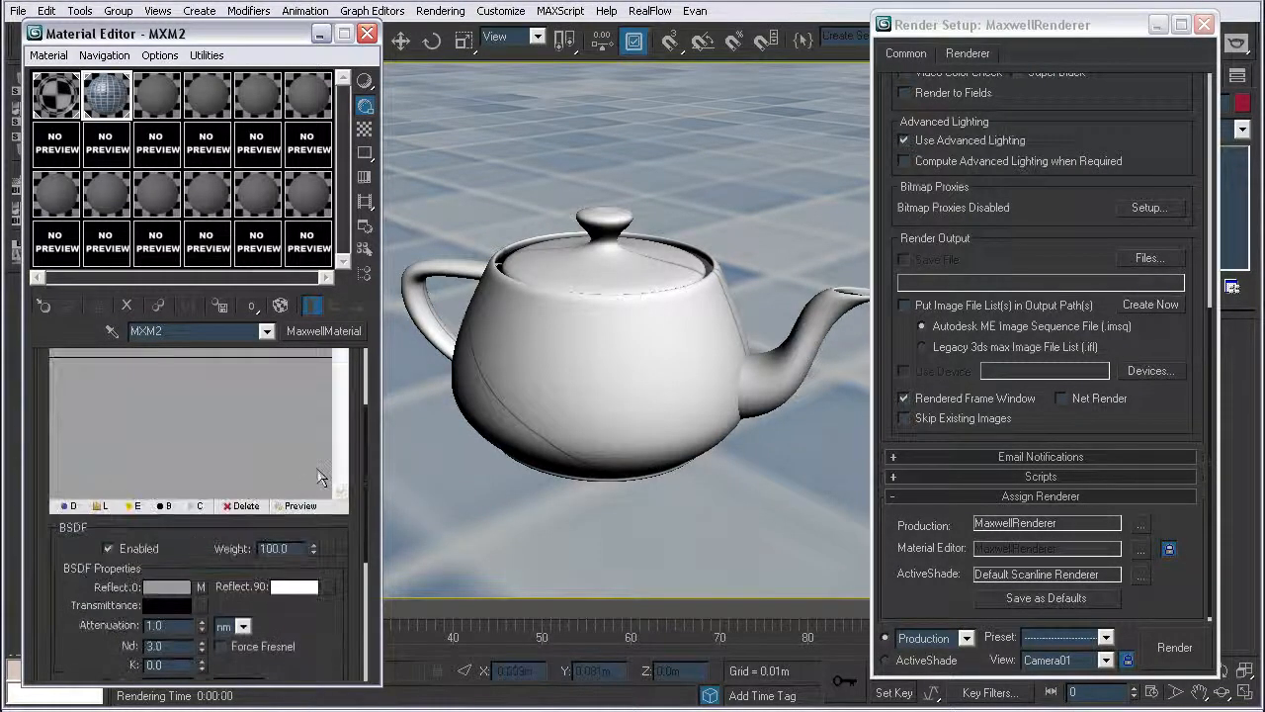
{"action": "left_click_drag", "start_coordinate": [340, 513], "coordinate": [339, 634]}
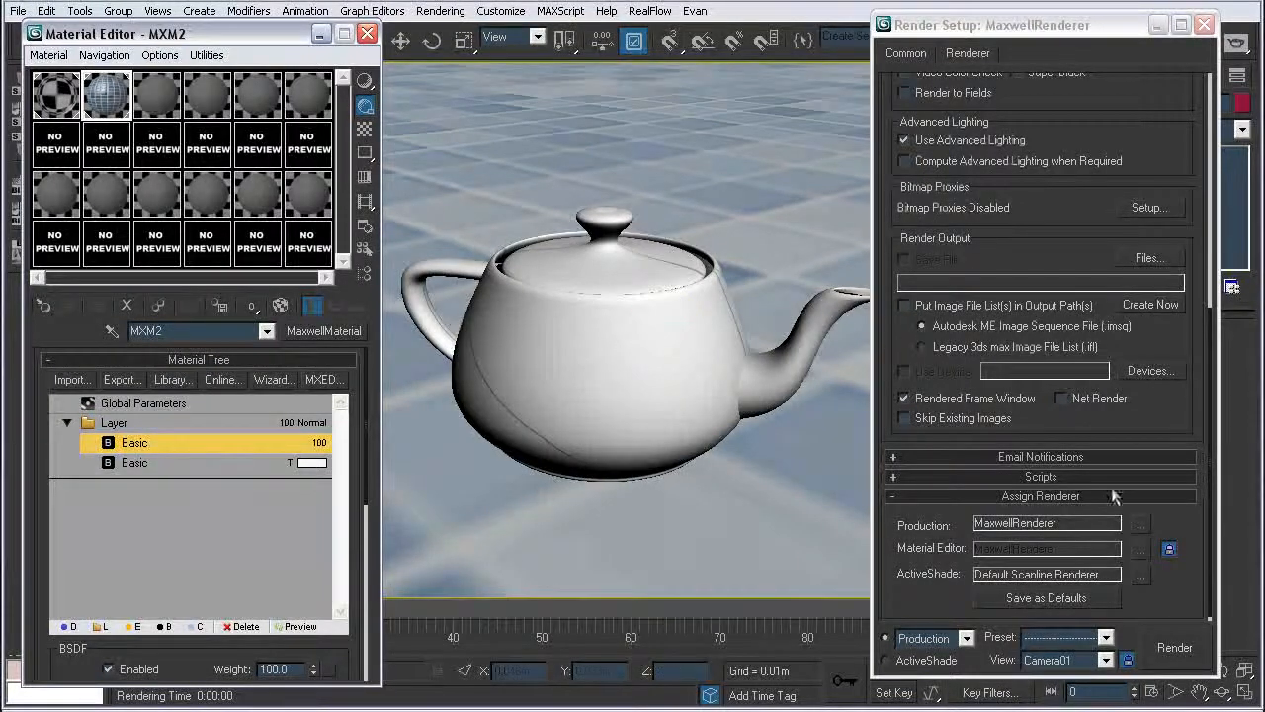
Step: Render the Camera01 view of the glass teapot on the mosaic floor with Maxwell and close the render window
{"action": "left_click", "coordinate": [1192, 661]}
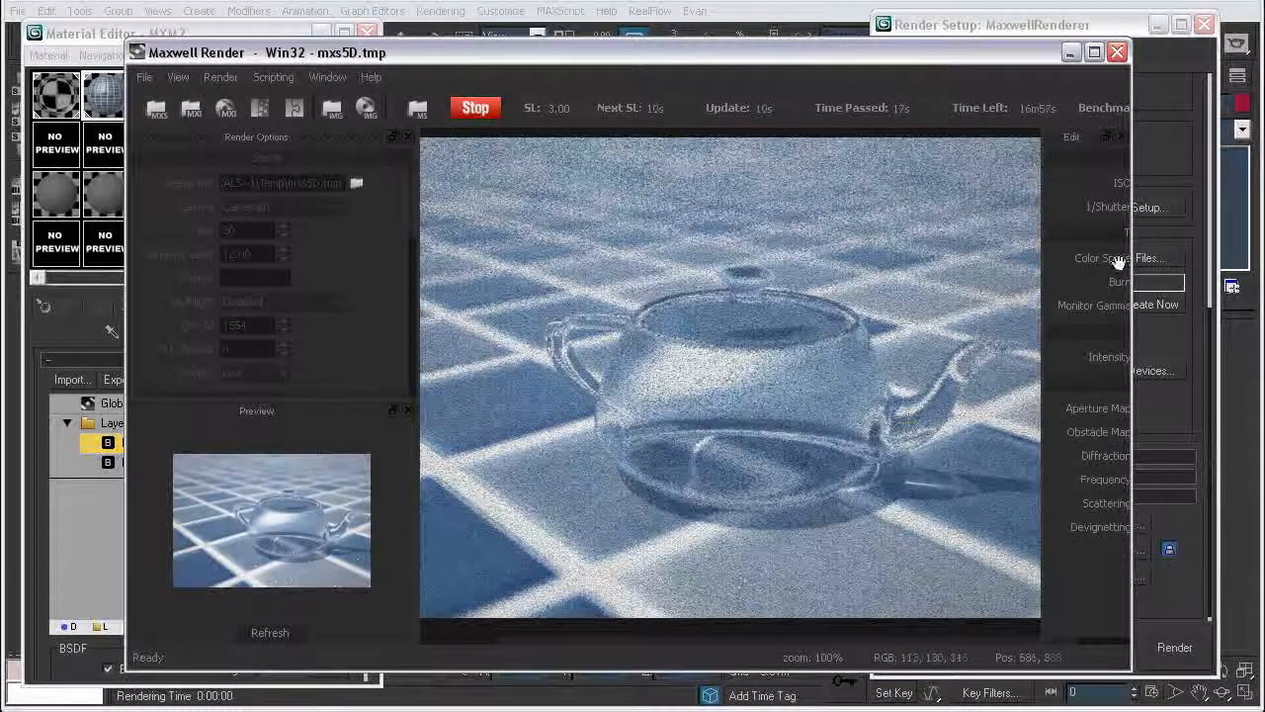
{"action": "left_click", "coordinate": [1117, 51]}
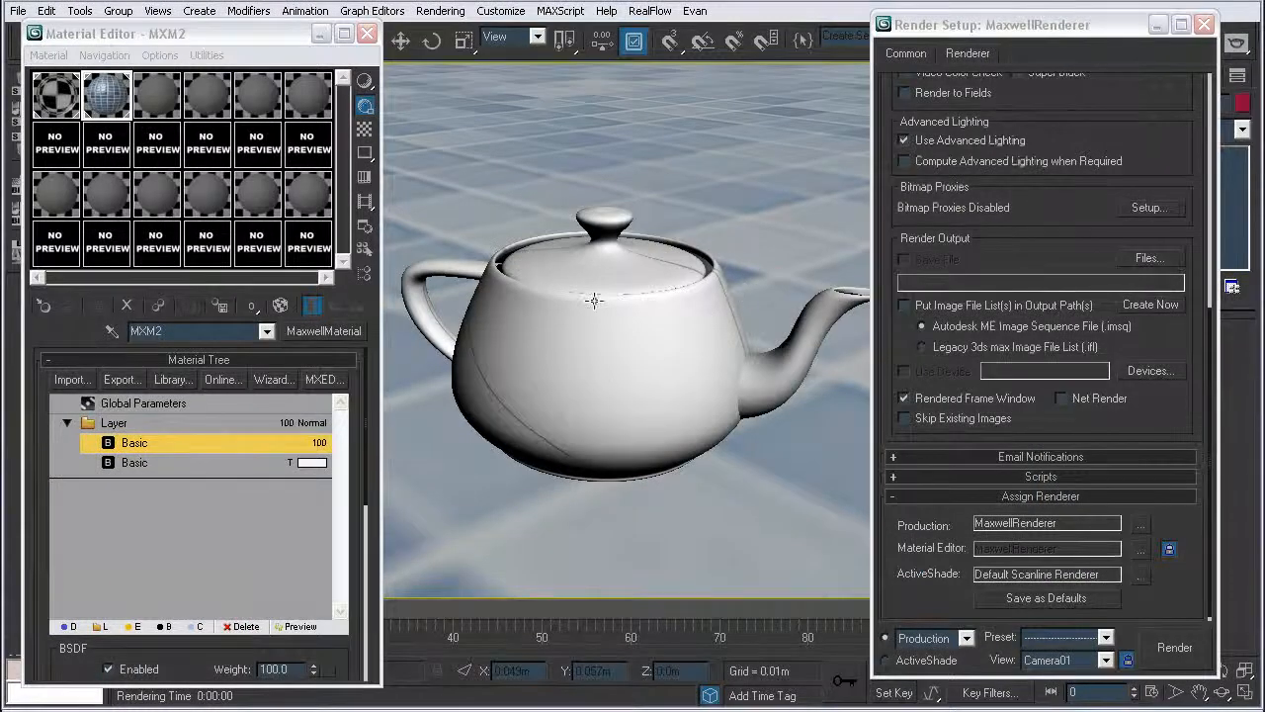
Step: Close the Material Editor and Render Setup windows, and switch the viewport from Camera01 to Perspective
{"action": "left_click", "coordinate": [366, 33]}
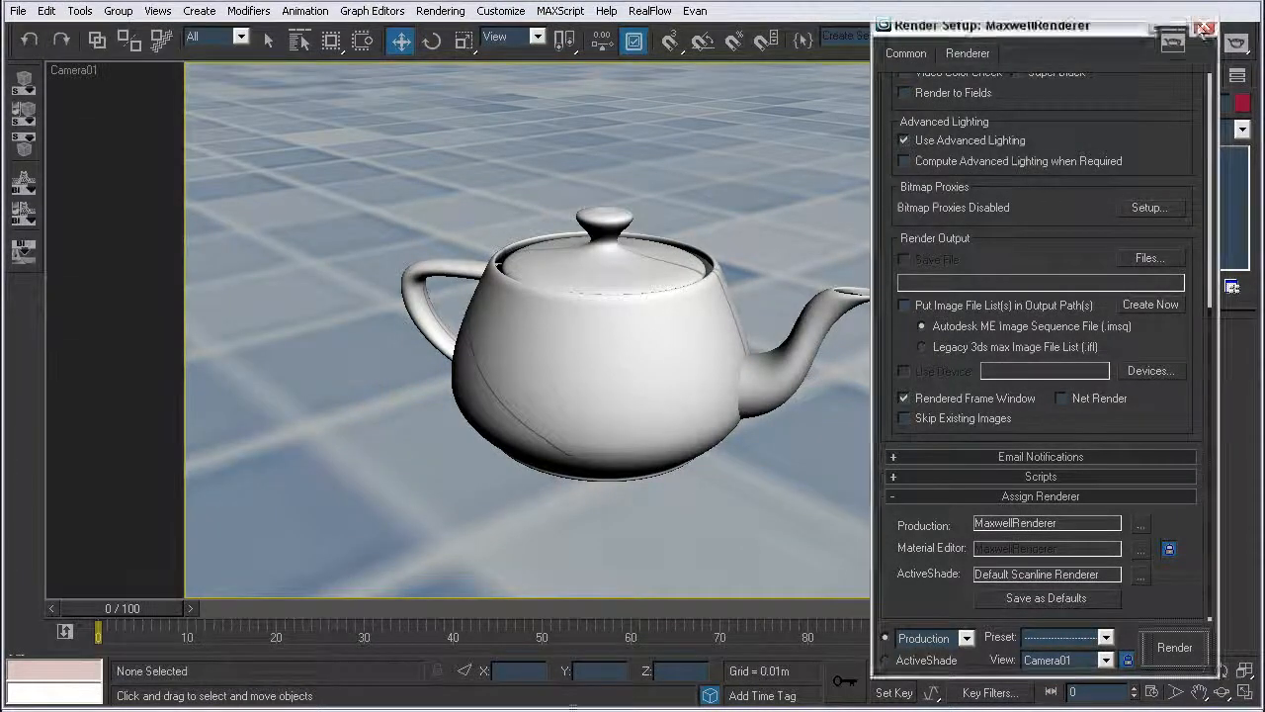
{"action": "left_click", "coordinate": [1204, 24]}
{"action": "key", "text": "q"}
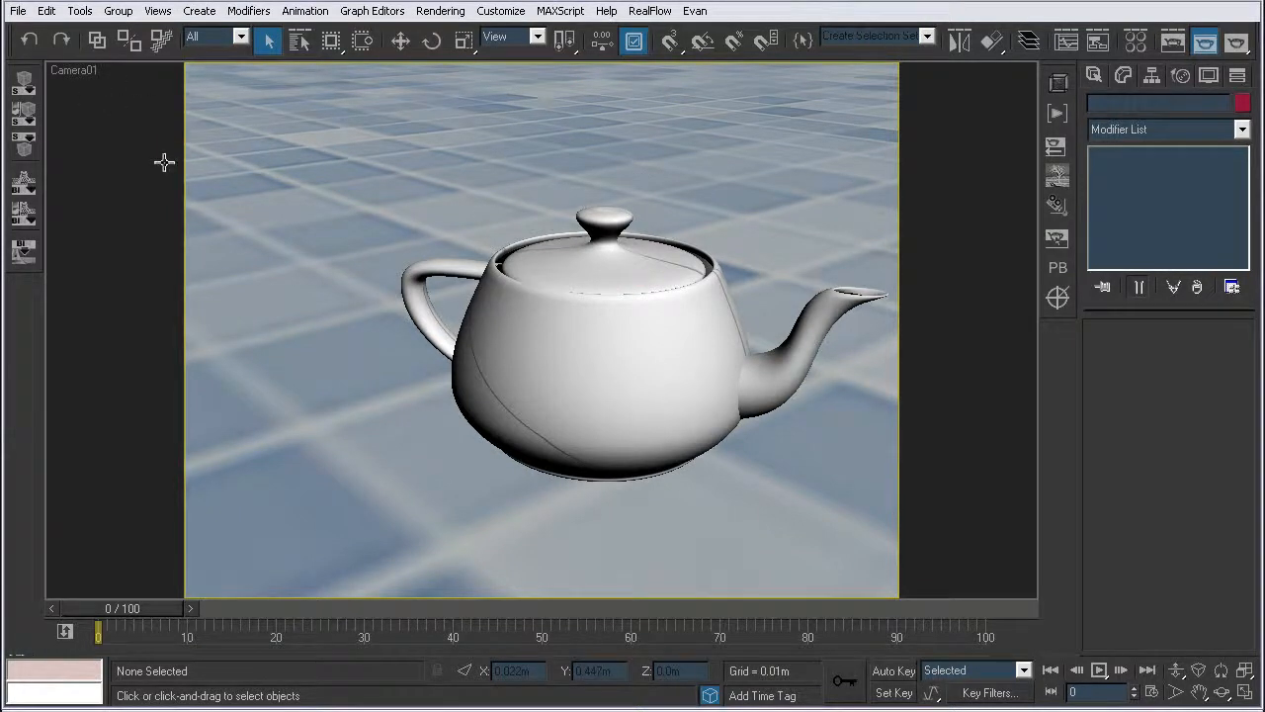
{"action": "key", "text": "p"}
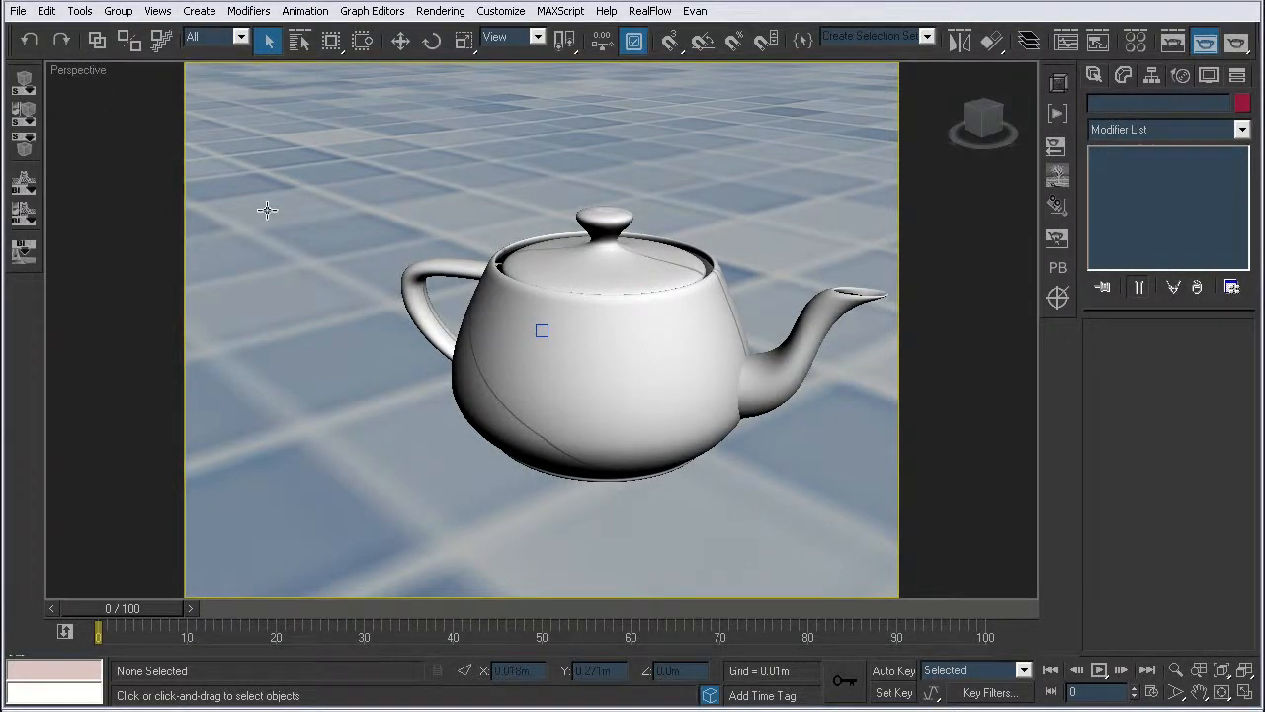
Step: Select Camera01 and examine its viewing cone around the teapot and its camera parameters down to the clipping planes
{"action": "middle_click_drag", "start_coordinate": [355, 238], "coordinate": [469, 268], "text": "alt"}
{"action": "scroll", "coordinate": [485, 292], "scroll_direction": "down", "scroll_amount": 8}
{"action": "scroll", "coordinate": [469, 272], "scroll_direction": "up", "scroll_amount": 7}
{"action": "middle_click_drag", "start_coordinate": [593, 312], "coordinate": [567, 324], "text": "alt"}
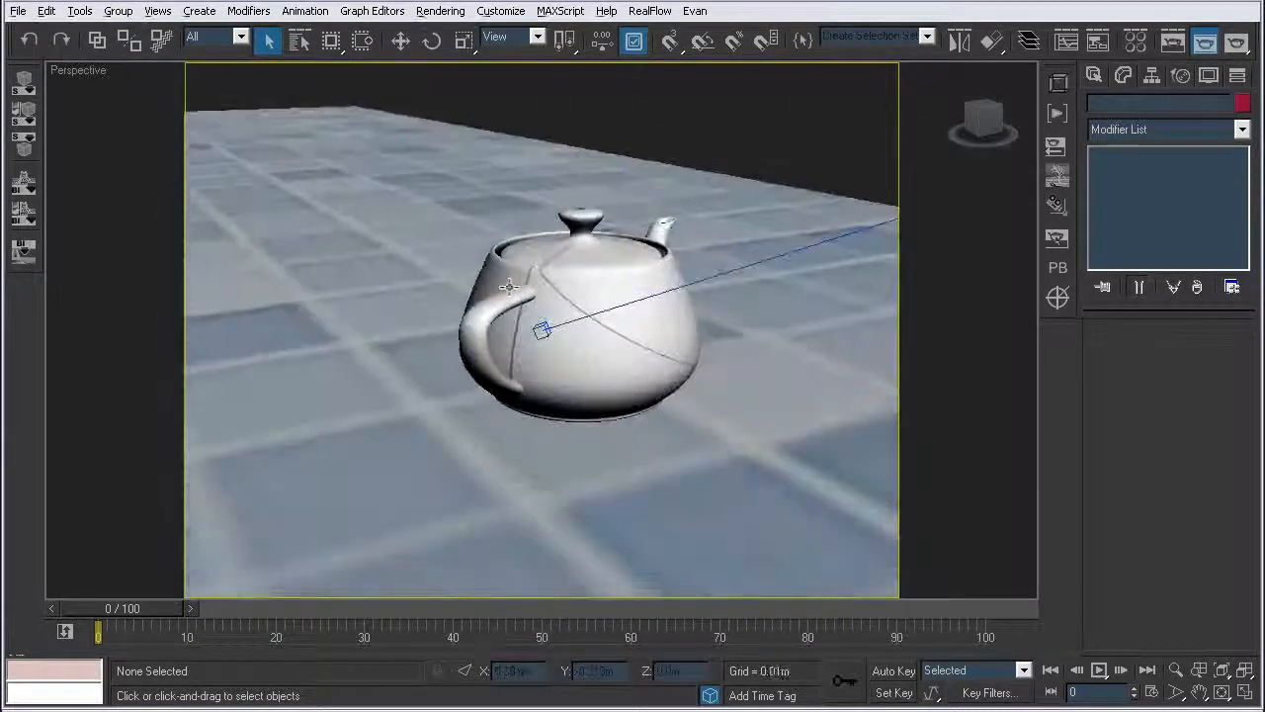
{"action": "scroll", "coordinate": [566, 284], "scroll_direction": "down", "scroll_amount": 6}
{"action": "middle_click_drag", "start_coordinate": [568, 281], "coordinate": [531, 301]}
{"action": "scroll", "coordinate": [536, 296], "scroll_direction": "up", "scroll_amount": 3}
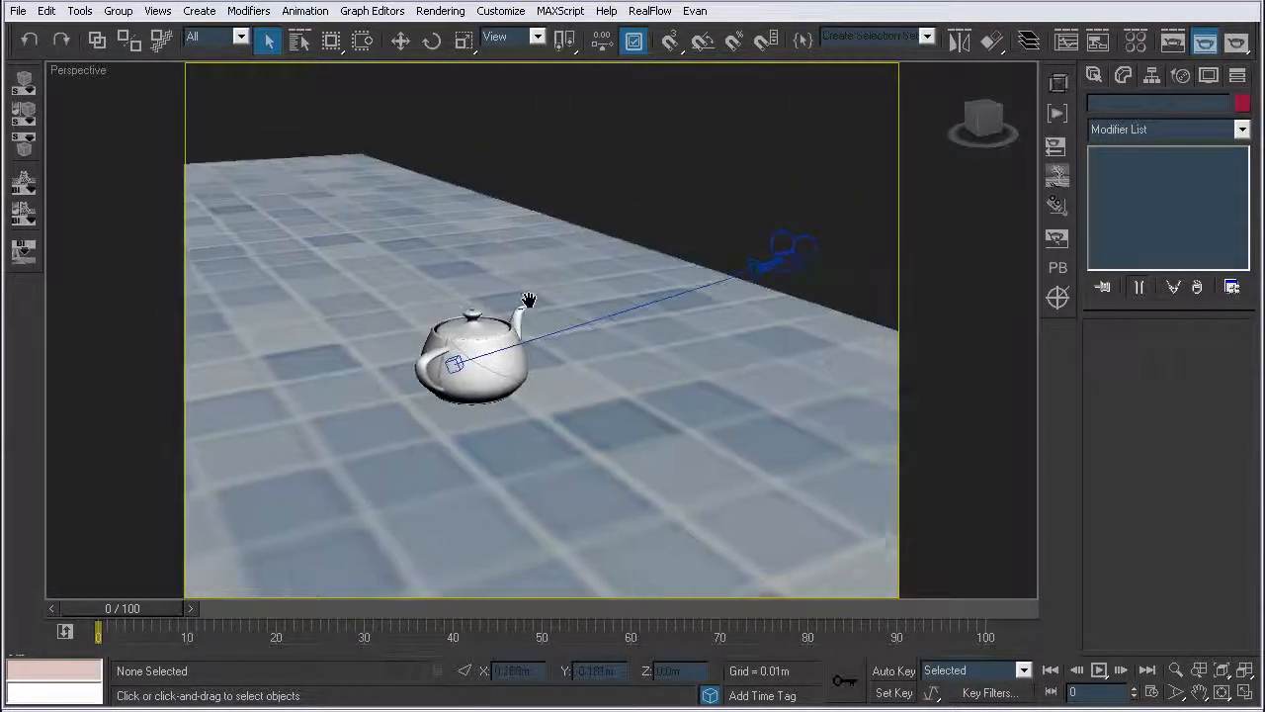
{"action": "left_click", "coordinate": [767, 267]}
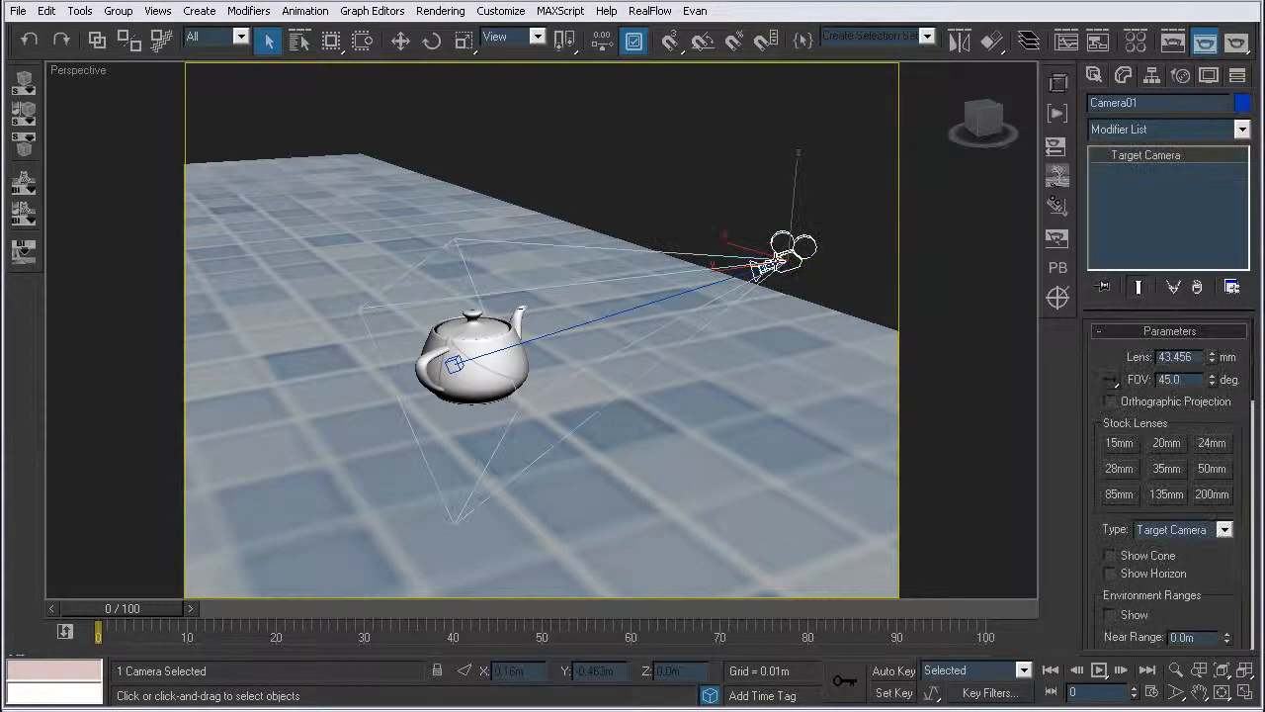
{"action": "middle_click_drag", "start_coordinate": [530, 341], "coordinate": [794, 342], "text": "alt"}
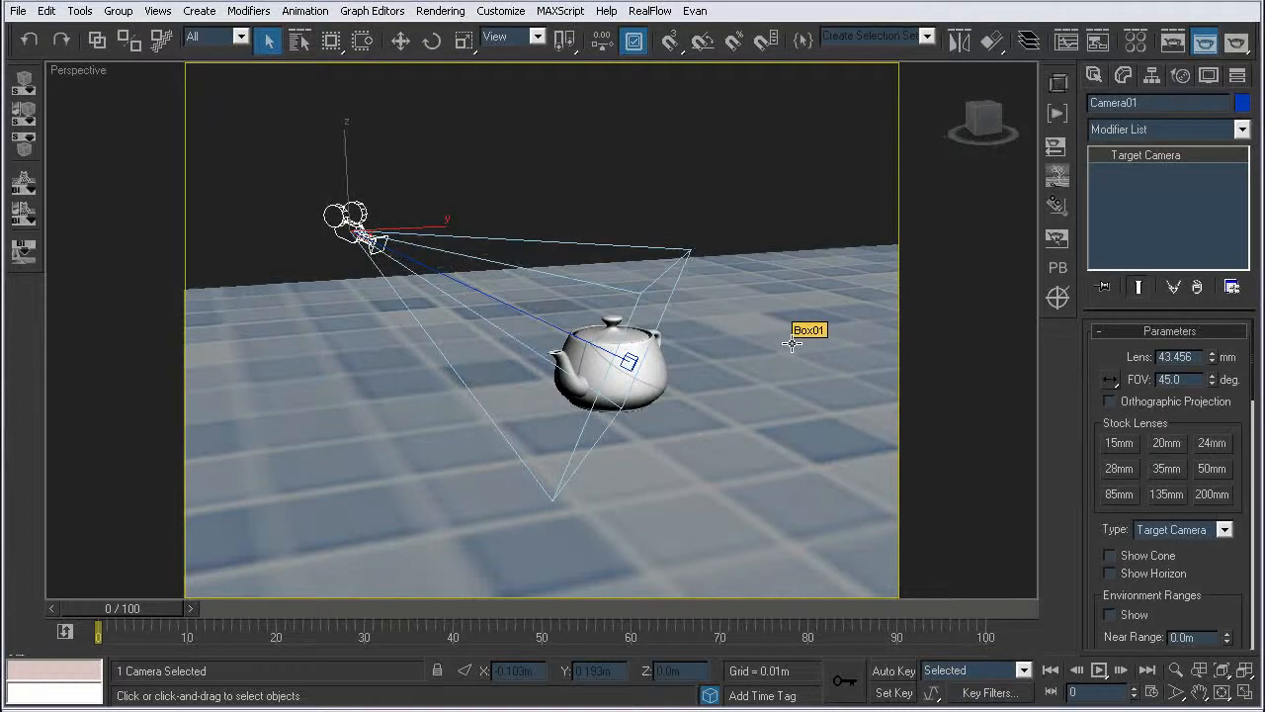
{"action": "left_click", "coordinate": [636, 365]}
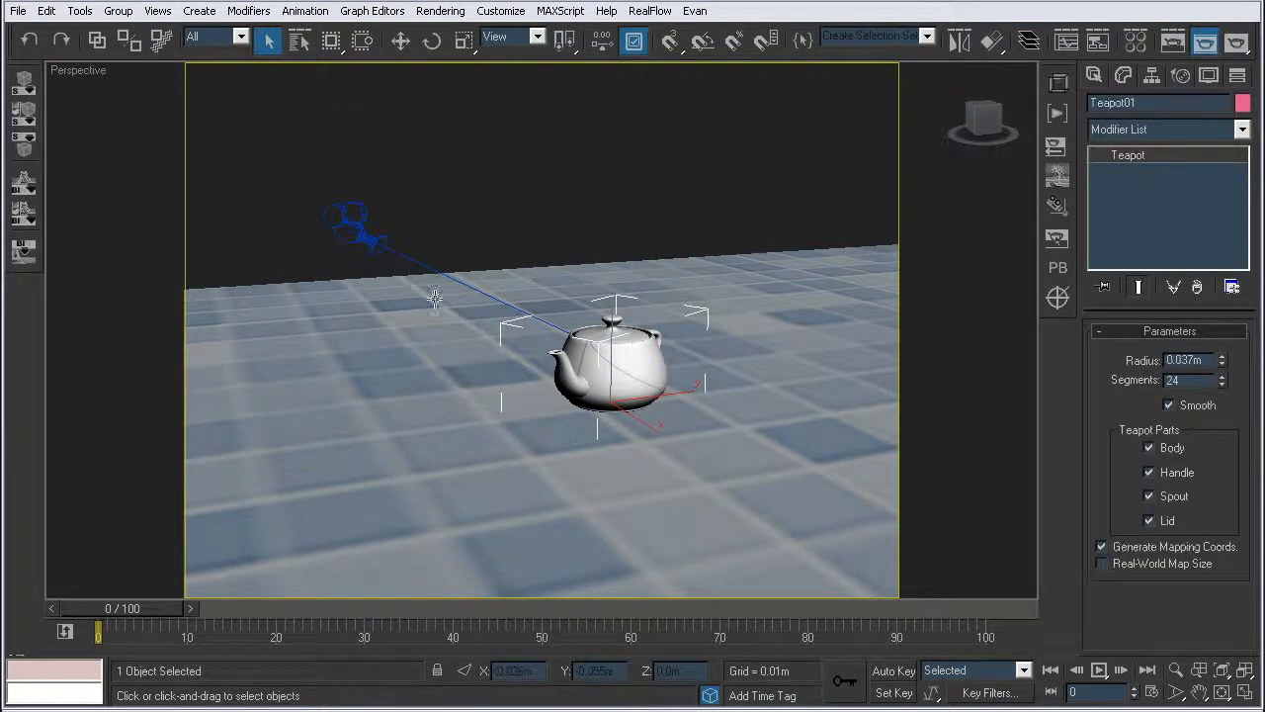
{"action": "left_click", "coordinate": [376, 242]}
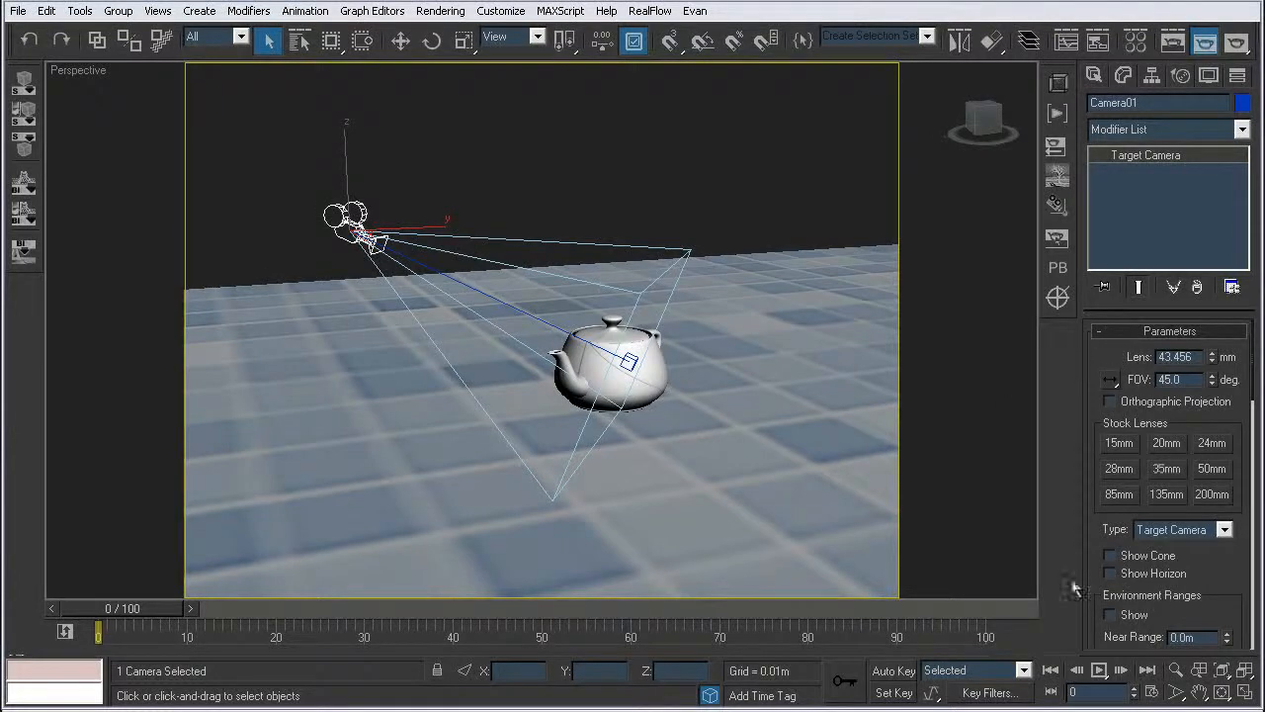
{"action": "left_click_drag", "start_coordinate": [1088, 529], "coordinate": [1085, 405]}
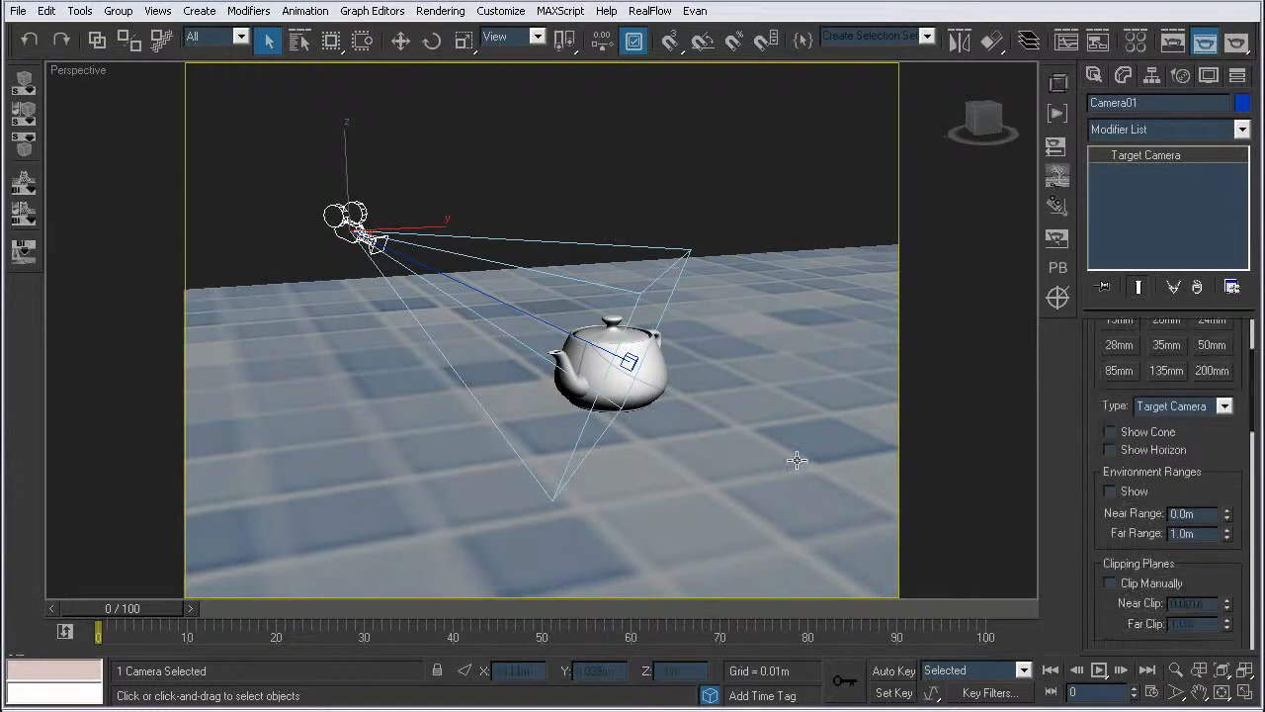
Step: Select Camera01.Target by name and move it parallel to the floor to about X -0.135 m, Y -0.023 m
{"action": "middle_click_drag", "start_coordinate": [534, 312], "coordinate": [516, 281], "text": "alt"}
{"action": "key", "text": "h"}
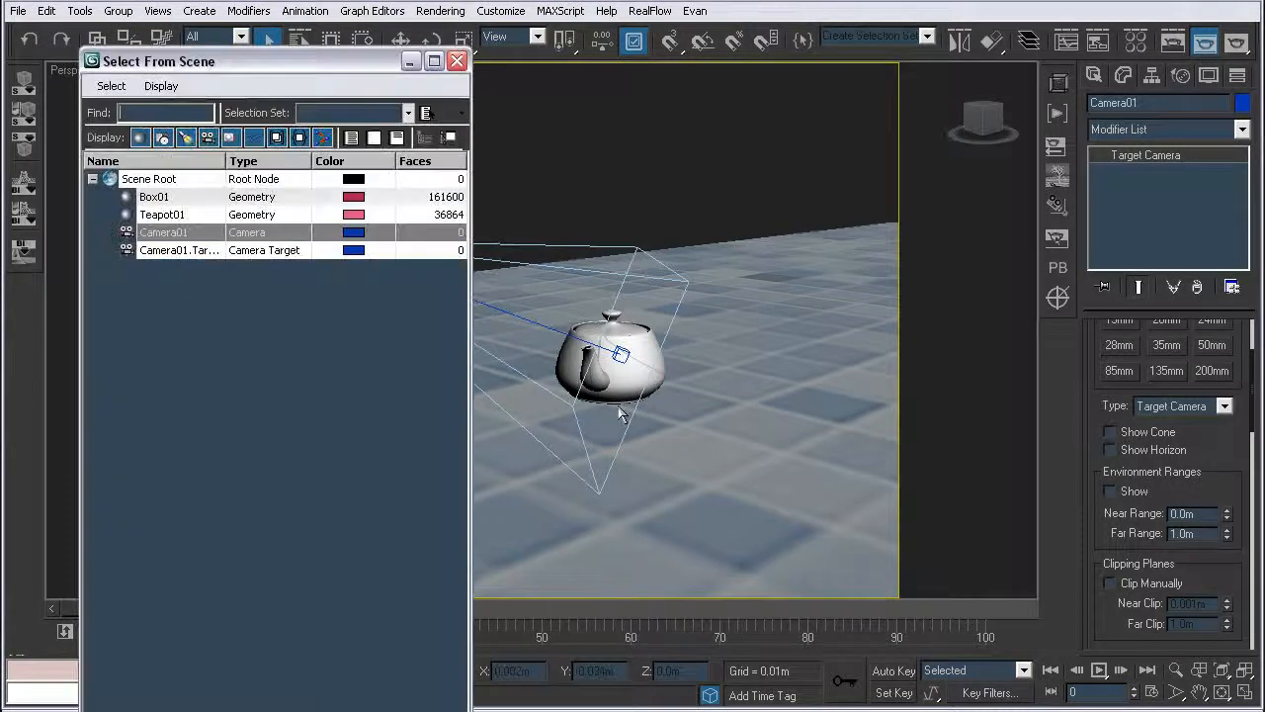
{"action": "double_click", "coordinate": [160, 253]}
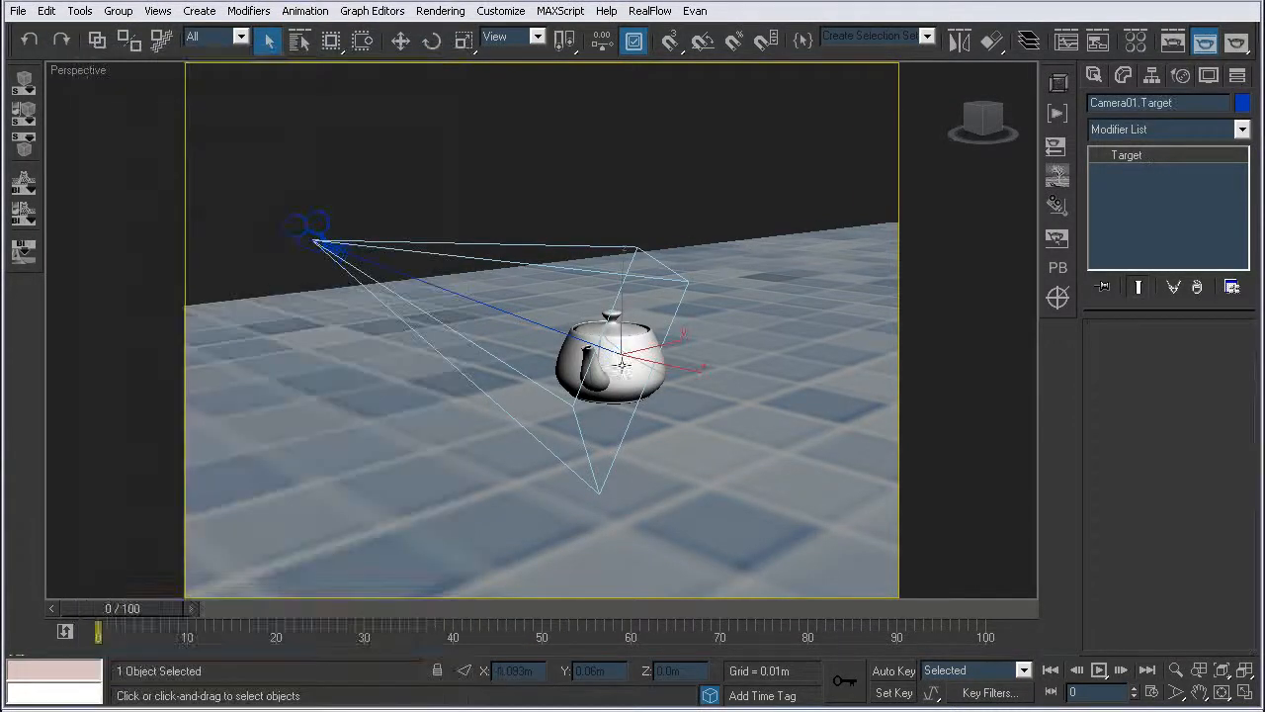
{"action": "key", "text": "w"}
{"action": "left_click_drag", "start_coordinate": [668, 354], "coordinate": [662, 309]}
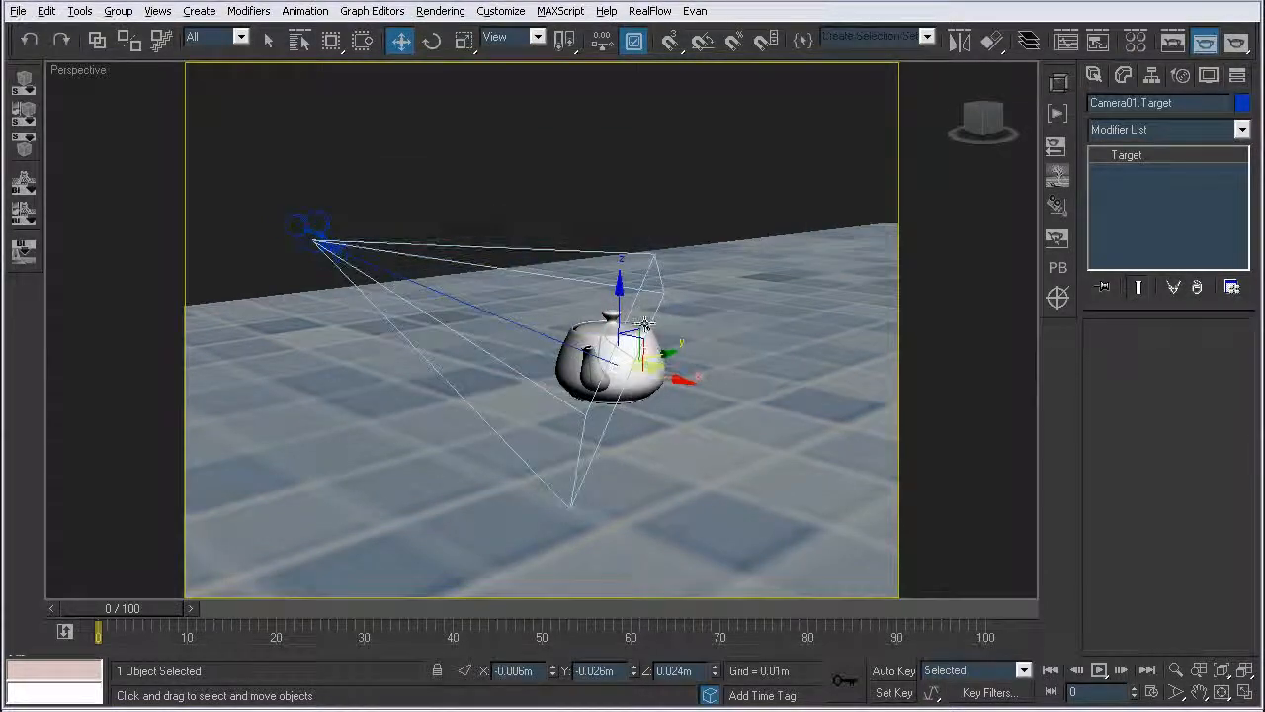
{"action": "middle_click_drag", "start_coordinate": [661, 310], "coordinate": [519, 392], "text": "alt"}
{"action": "left_click_drag", "start_coordinate": [555, 447], "coordinate": [583, 441]}
{"action": "middle_click_drag", "start_coordinate": [483, 414], "coordinate": [623, 331], "text": "alt"}
{"action": "left_click_drag", "start_coordinate": [656, 367], "coordinate": [528, 322]}
{"action": "middle_click_drag", "start_coordinate": [528, 322], "coordinate": [551, 407], "text": "alt"}
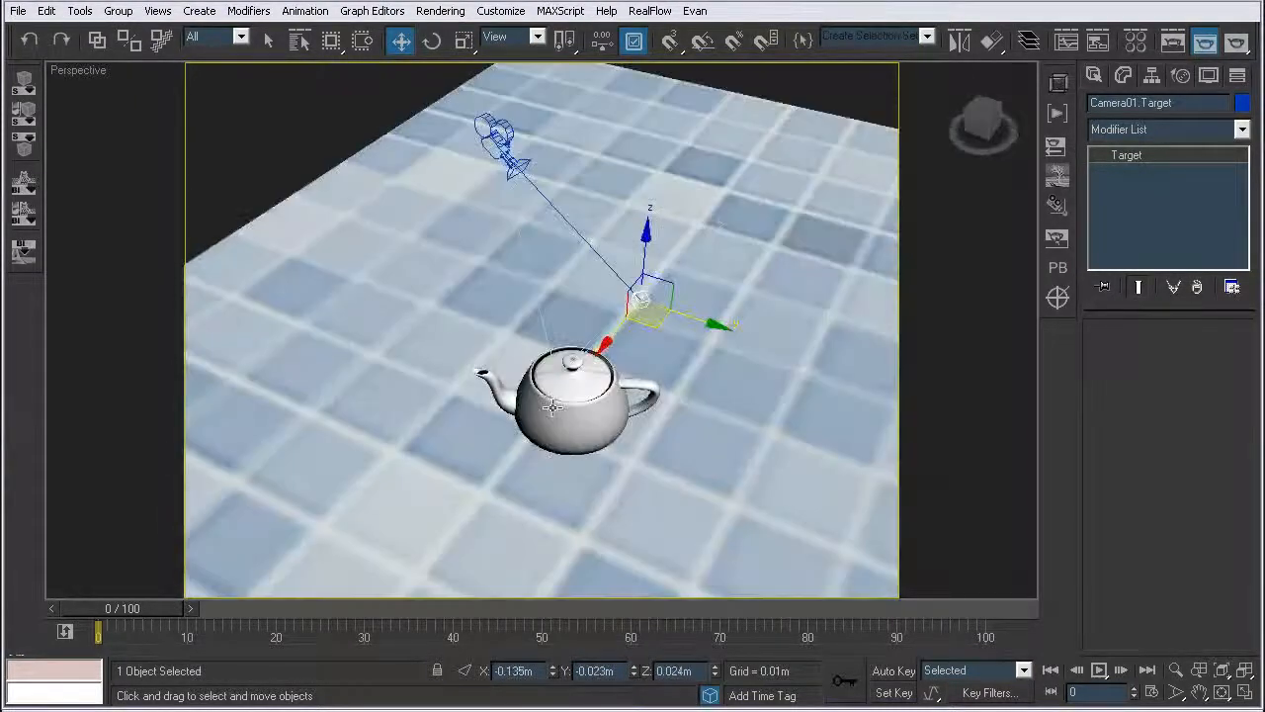
Step: Move the camera target to the handle side of the teapot, at about X 0.055 m, Y 0.041 m
{"action": "left_click_drag", "start_coordinate": [661, 328], "coordinate": [511, 496]}
{"action": "middle_click_drag", "start_coordinate": [511, 496], "coordinate": [706, 457], "text": "alt"}
{"action": "middle_click_drag", "start_coordinate": [764, 356], "coordinate": [661, 435], "text": "alt"}
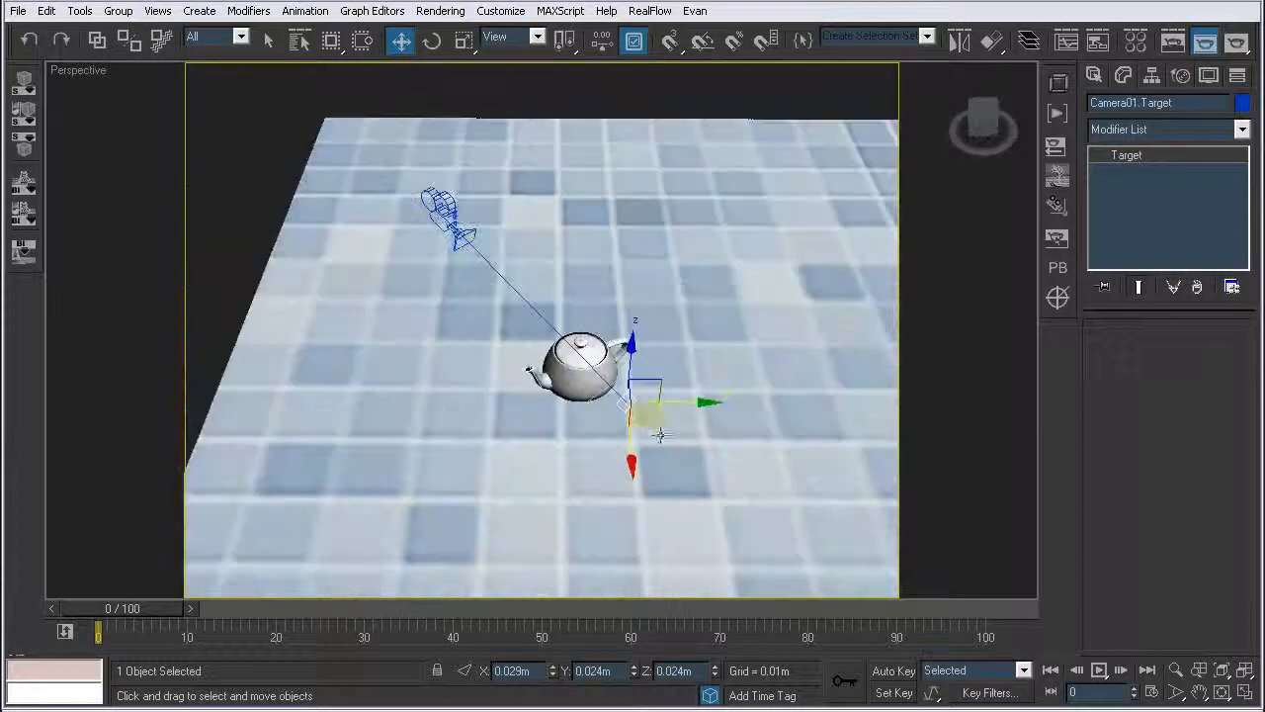
{"action": "left_click_drag", "start_coordinate": [650, 427], "coordinate": [672, 444]}
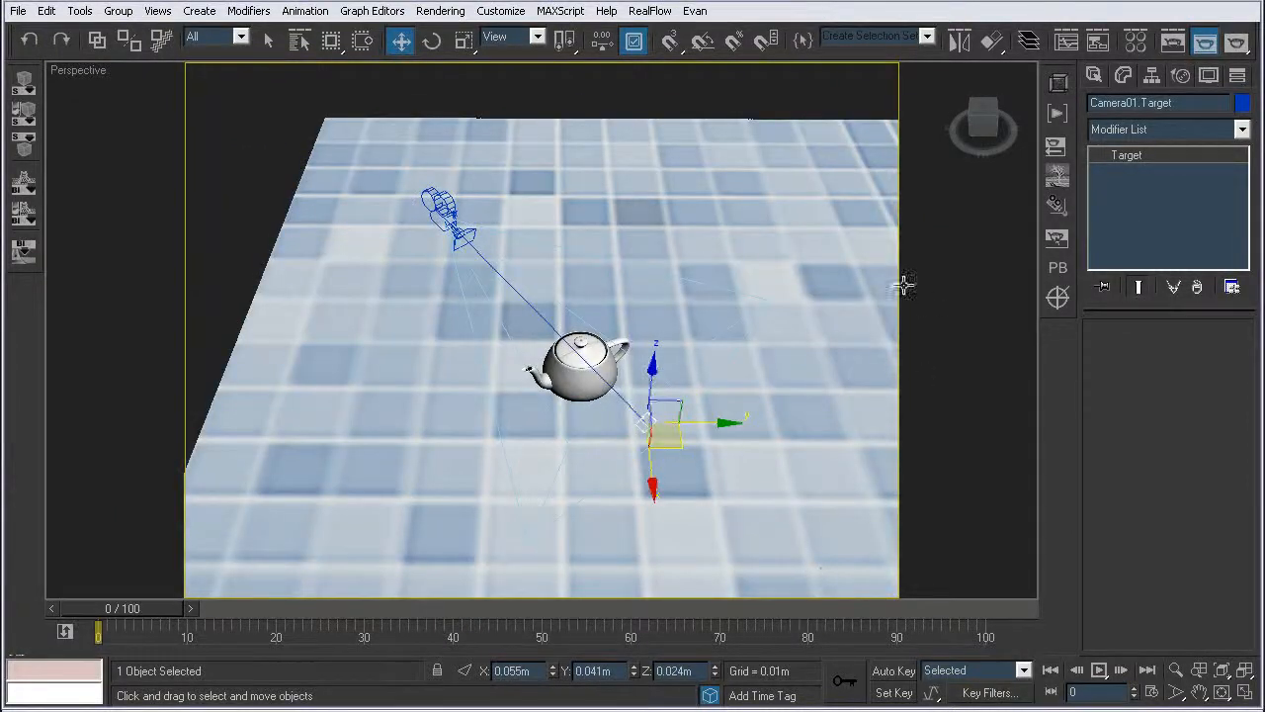
Step: Try a Maxwell render from the Perspective view and close the render window
{"action": "key", "text": "shift+q"}
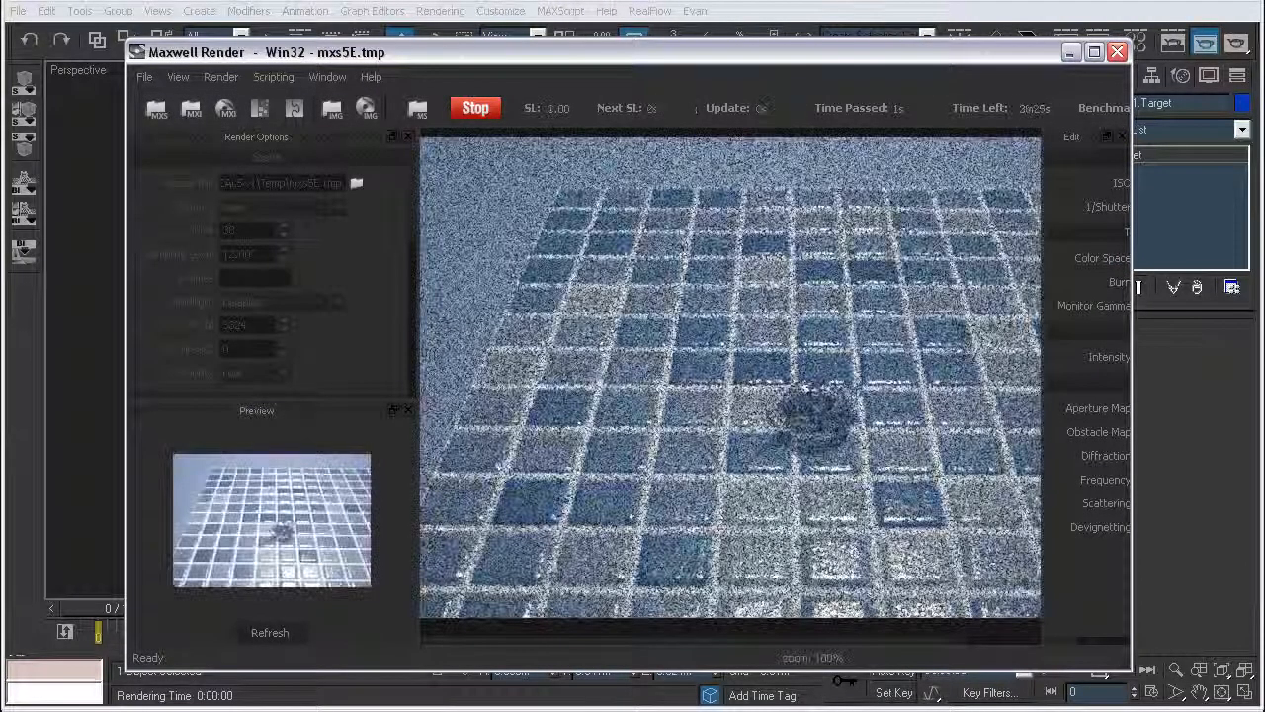
{"action": "left_click", "coordinate": [1117, 52]}
{"action": "left_click", "coordinate": [547, 381]}
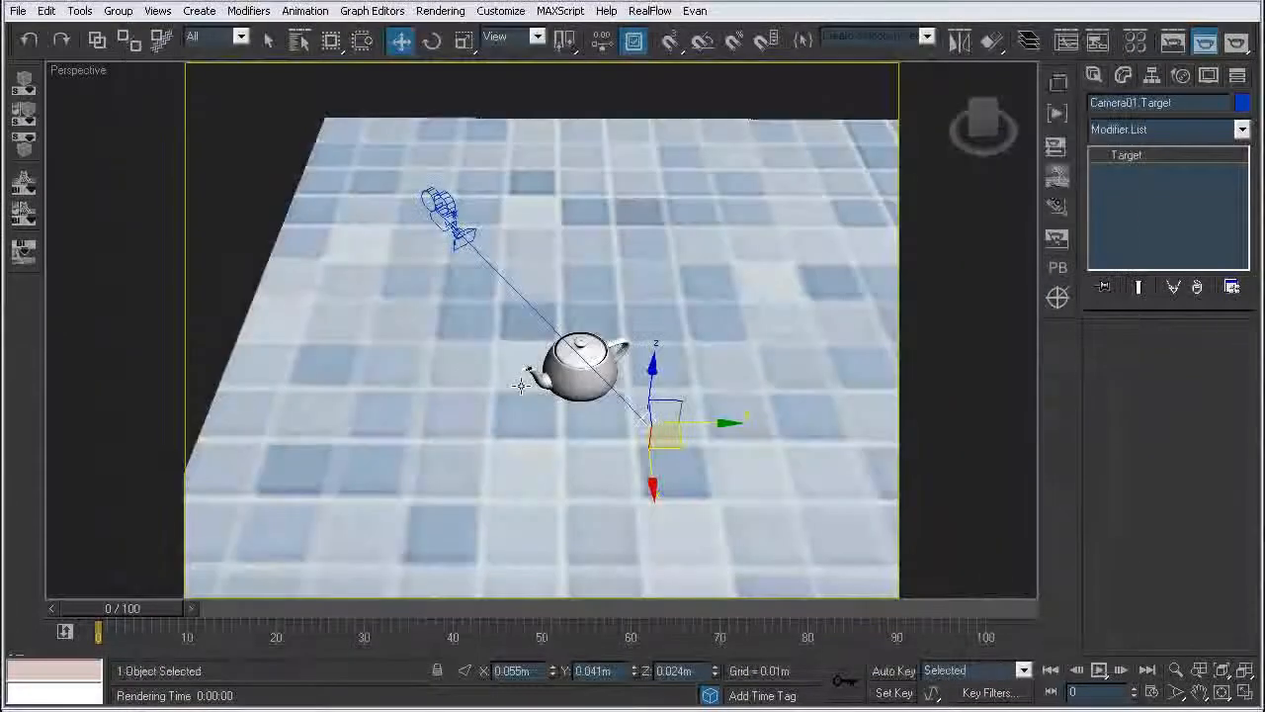
{"action": "key", "text": "F10"}
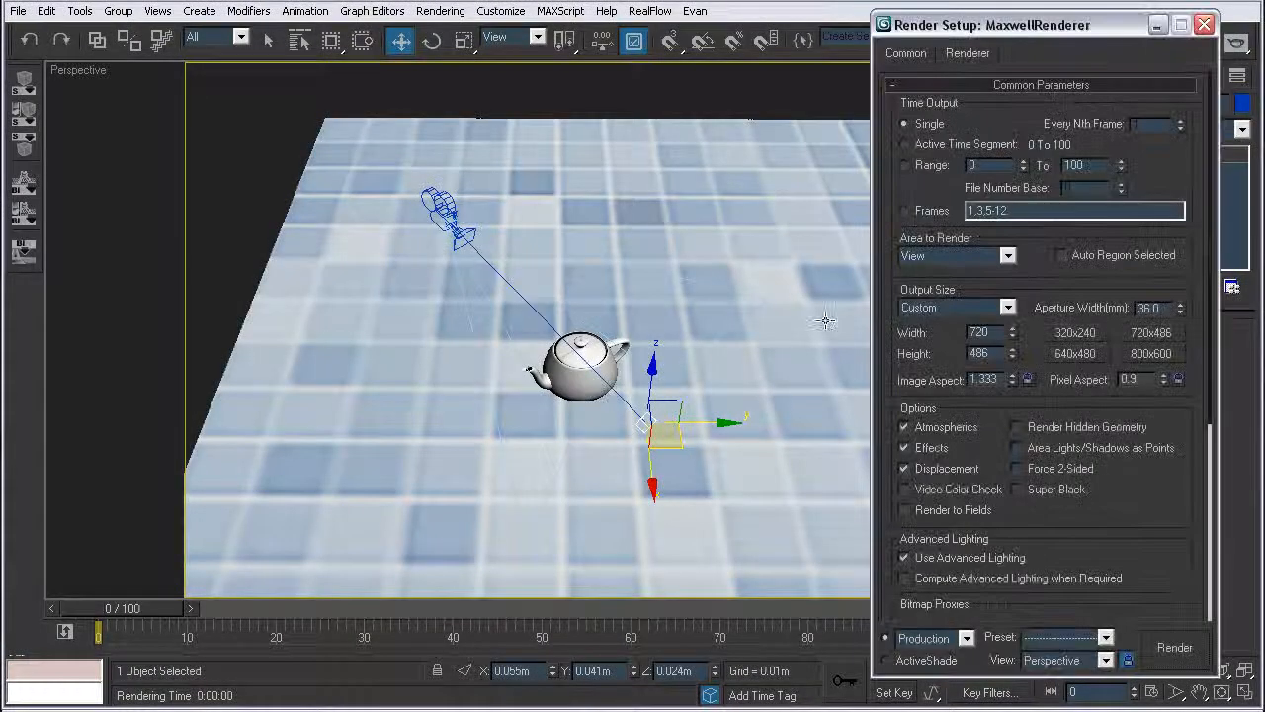
{"action": "left_click", "coordinate": [1106, 660]}
{"action": "left_click", "coordinate": [1134, 587]}
{"action": "left_click", "coordinate": [1204, 24]}
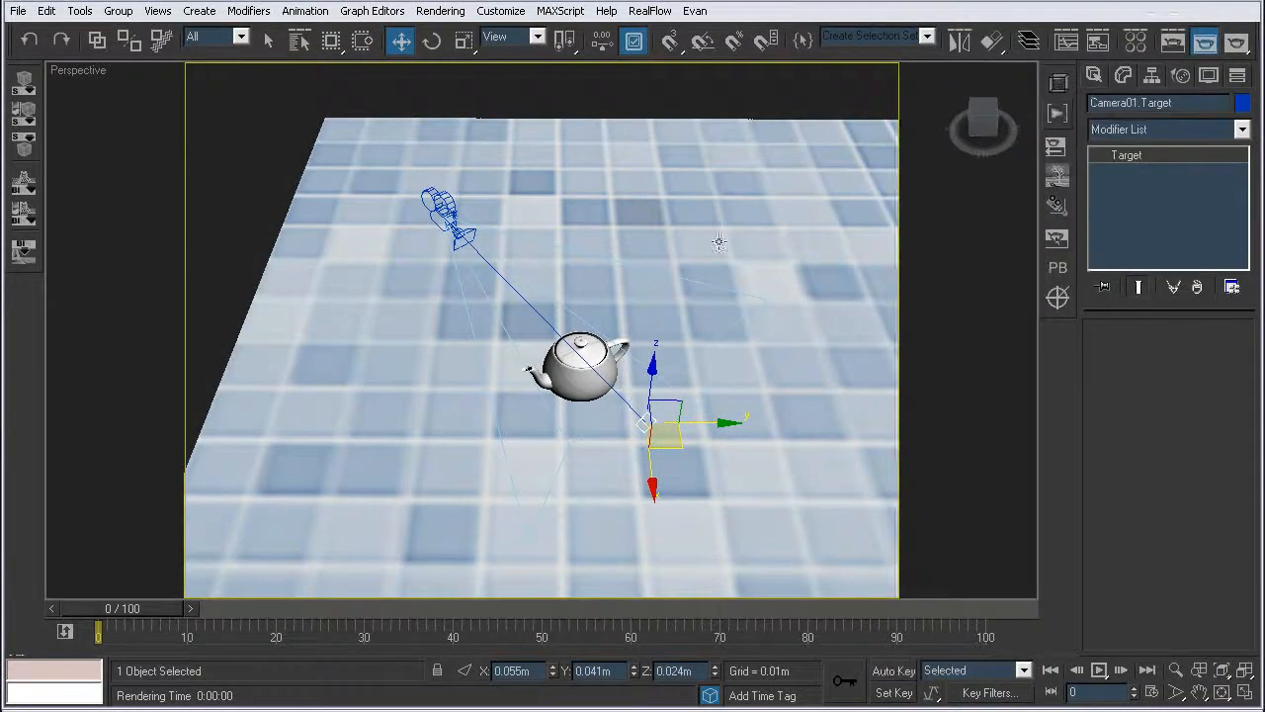
Step: Switch the viewport back to Camera01, run a Maxwell render of the teapot, stop it and close the render window
{"action": "left_click", "coordinate": [91, 79]}
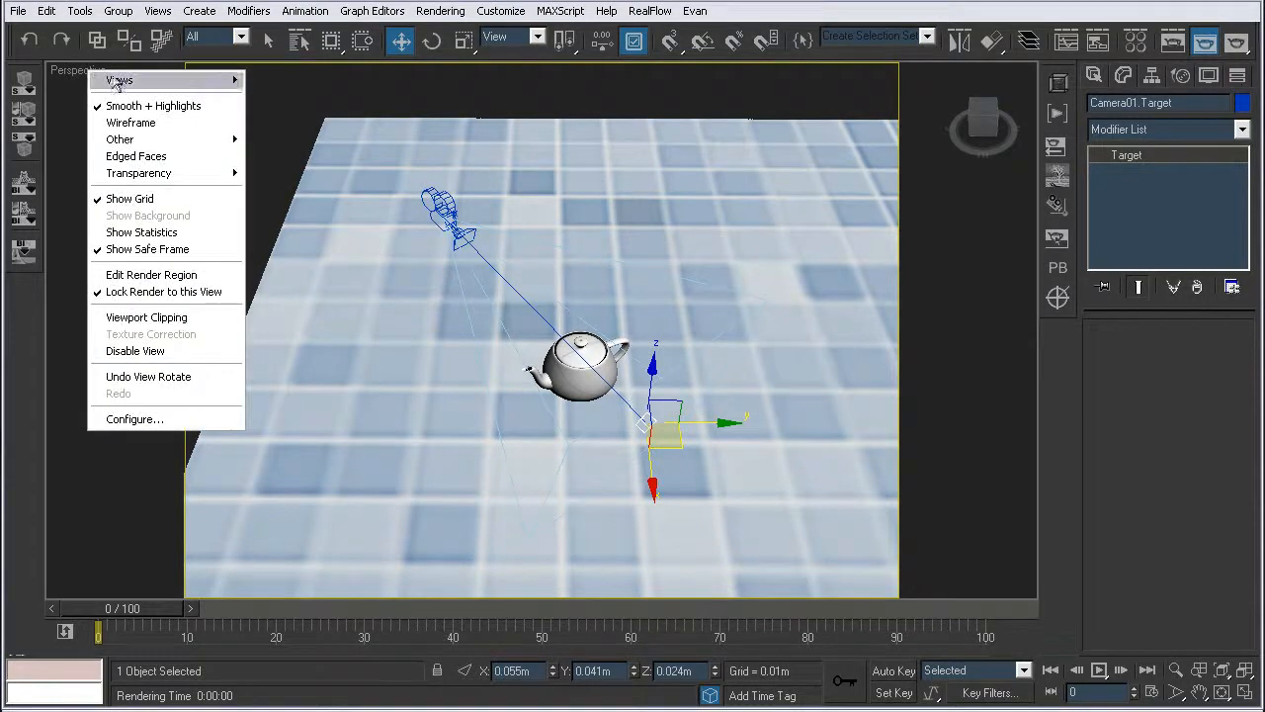
{"action": "mouse_move", "coordinate": [119, 82]}
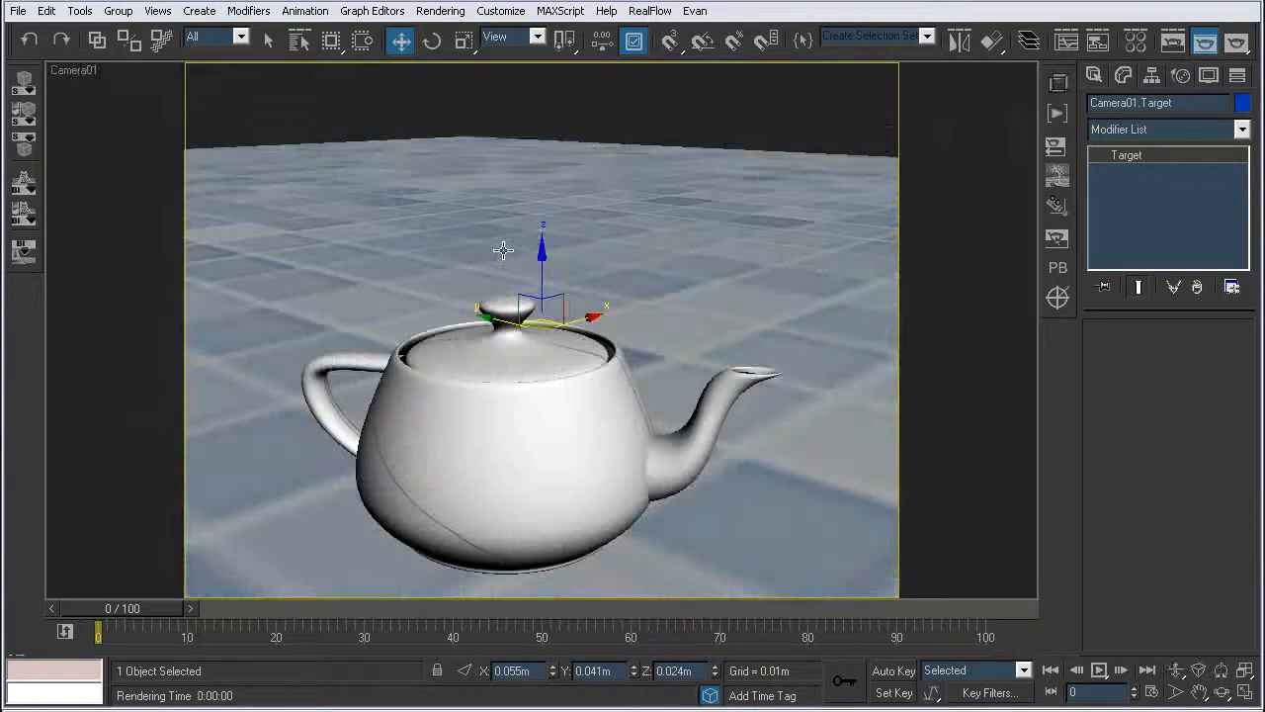
{"action": "key", "text": "shift+q"}
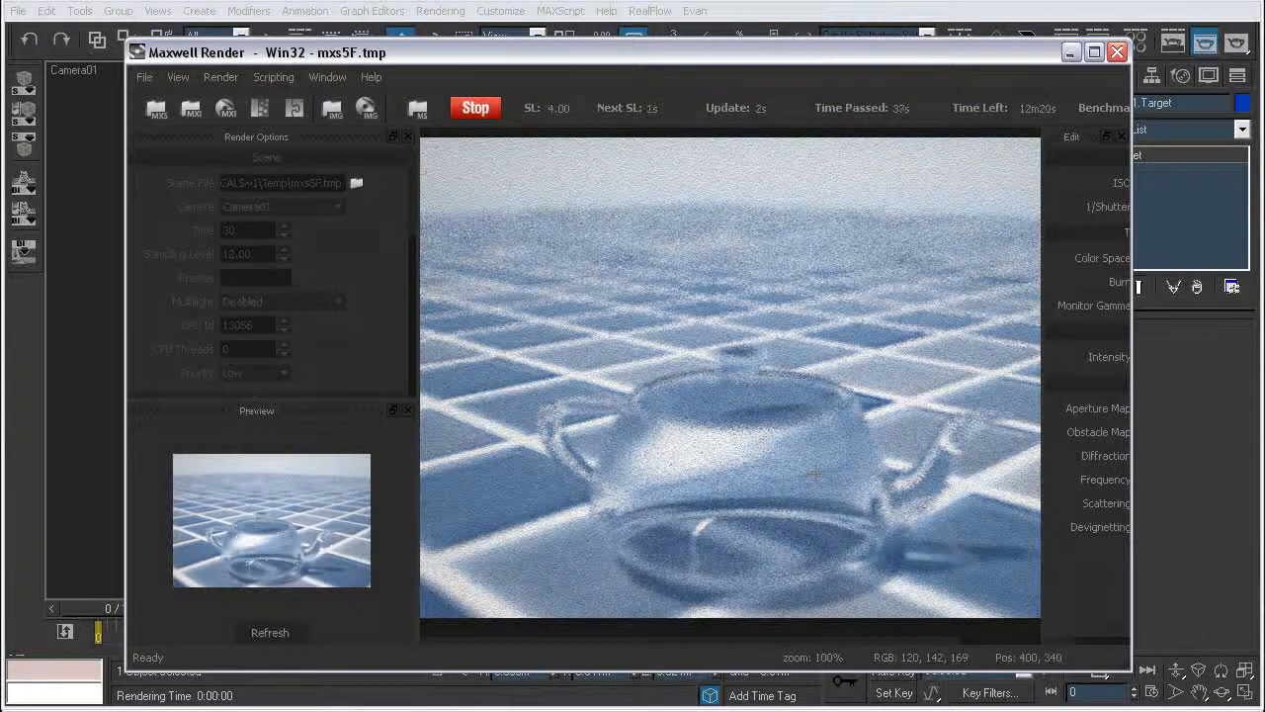
{"action": "left_click", "coordinate": [475, 108]}
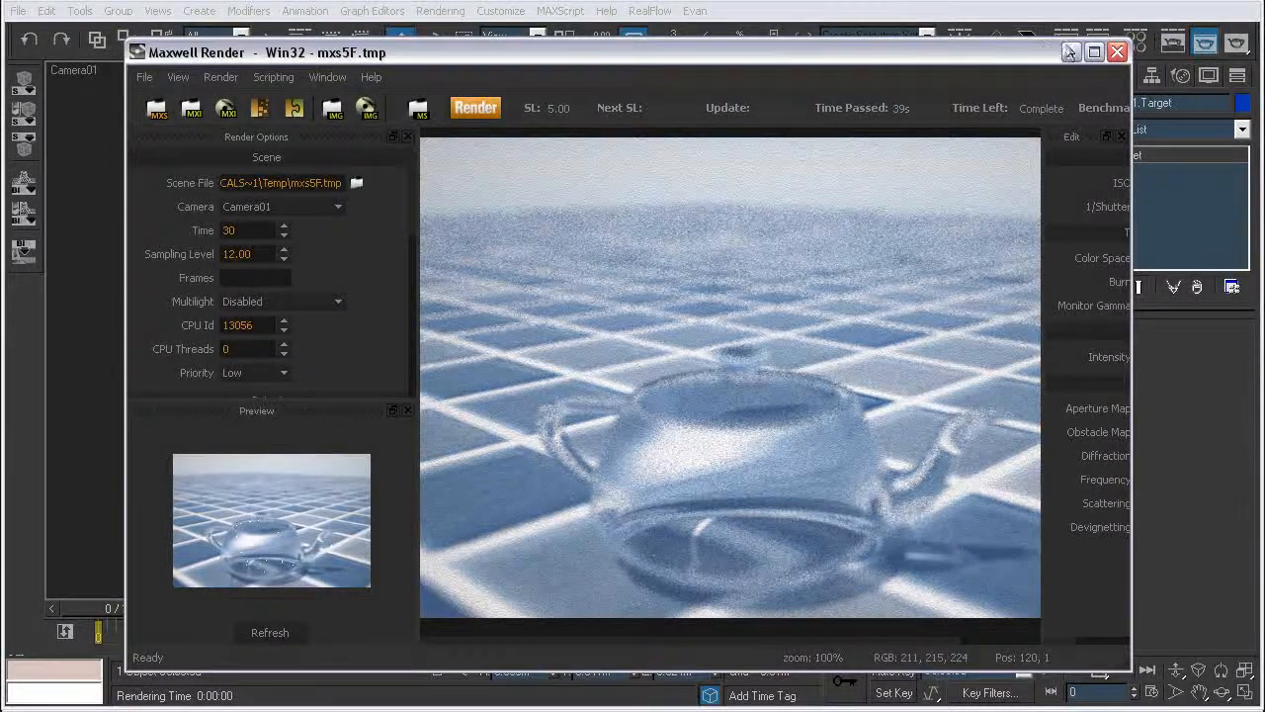
{"action": "left_click", "coordinate": [1118, 51]}
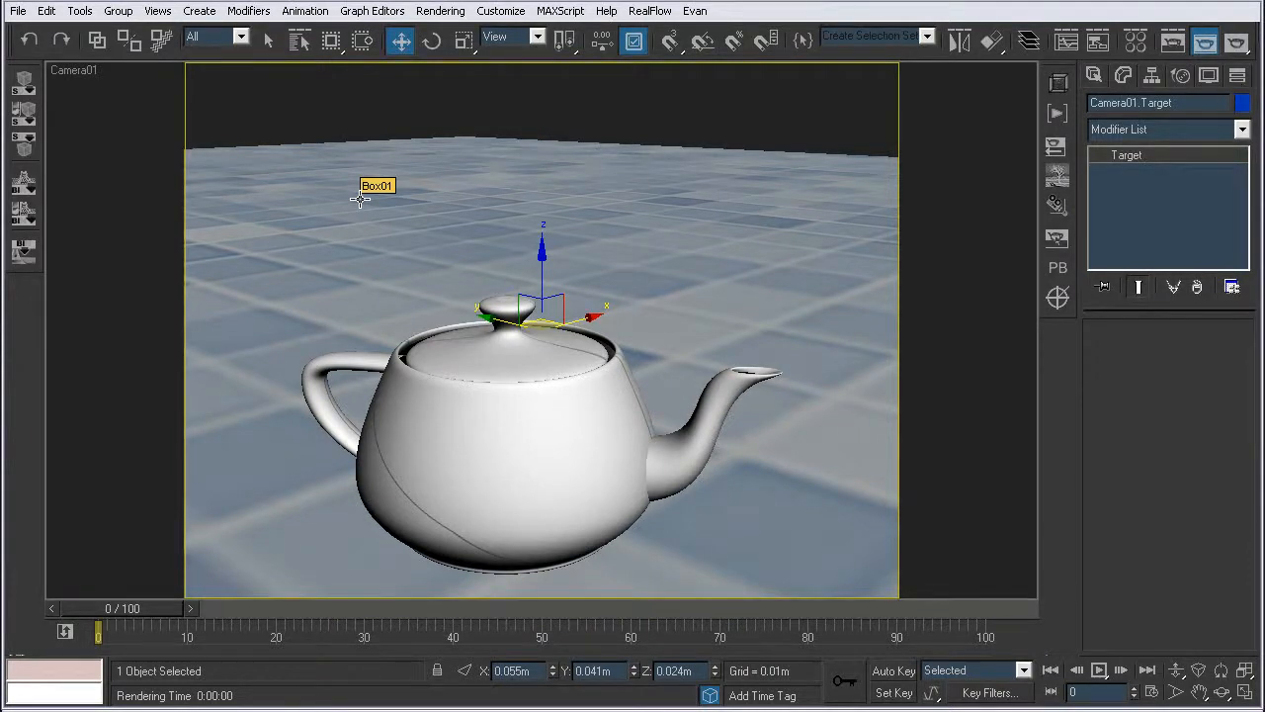
Step: Examine Maxwell's General settings in Render Setup, including the output, render channel, sky preview and material override options
{"action": "key", "text": "F10"}
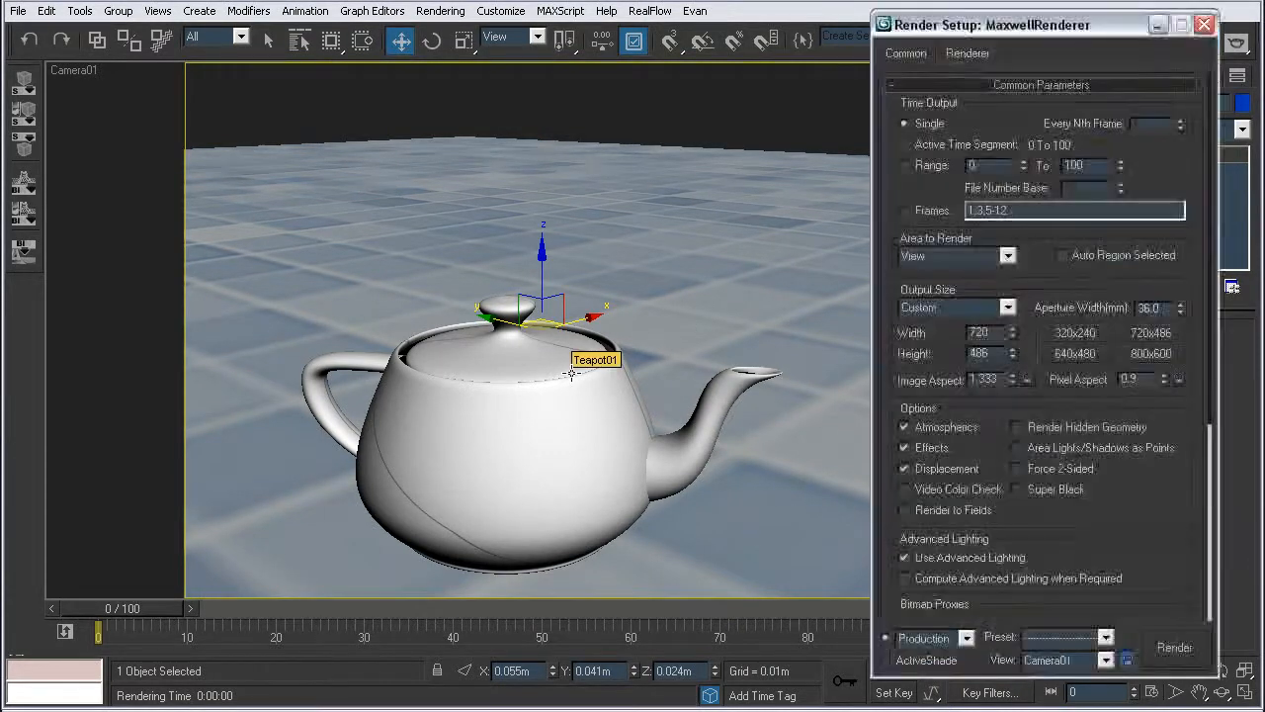
{"action": "left_click", "coordinate": [951, 58]}
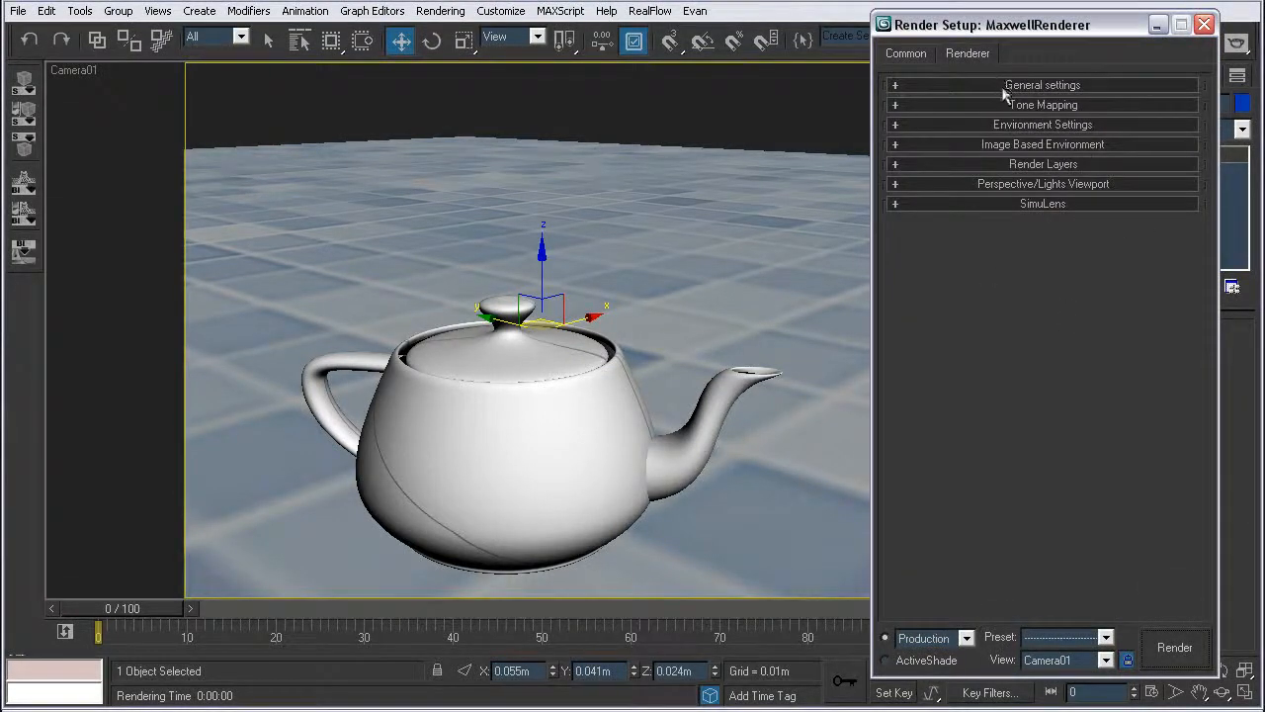
{"action": "left_click_drag", "start_coordinate": [1033, 25], "coordinate": [1051, 28]}
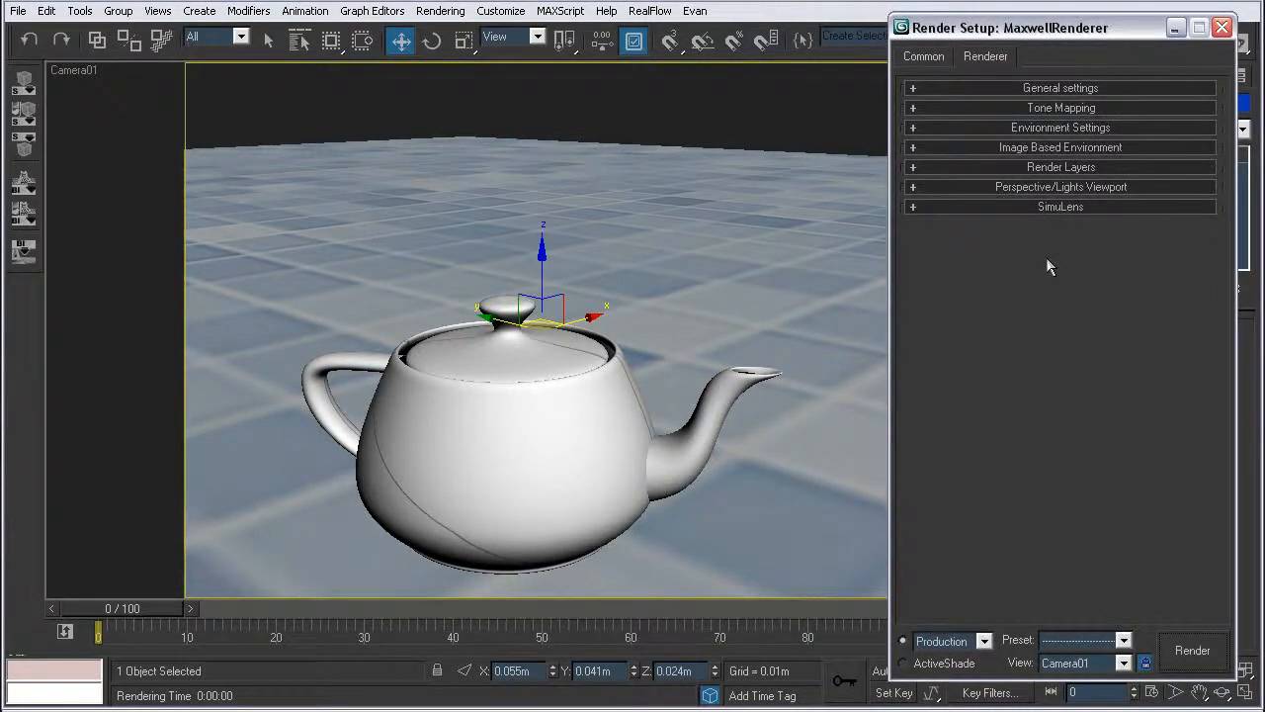
{"action": "left_click", "coordinate": [1043, 88]}
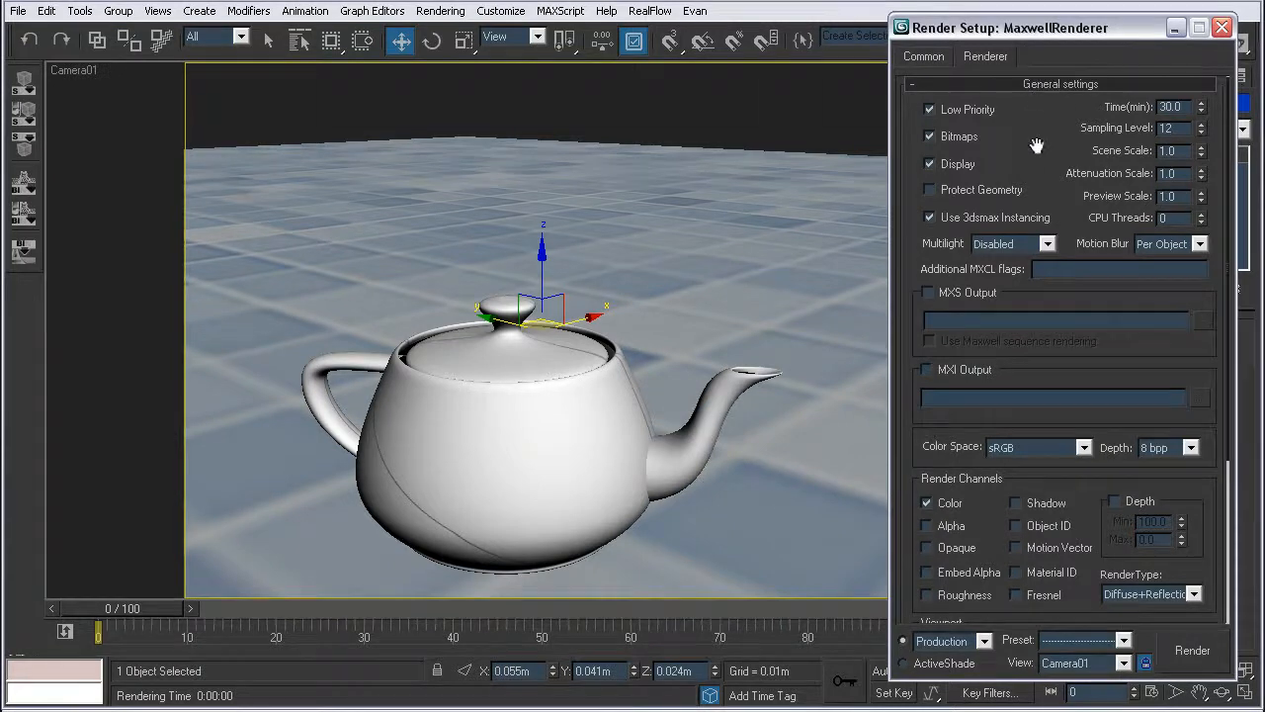
{"action": "scroll", "coordinate": [1036, 146], "scroll_direction": "down", "scroll_amount": 3}
{"action": "left_click_drag", "start_coordinate": [1081, 545], "coordinate": [1076, 481]}
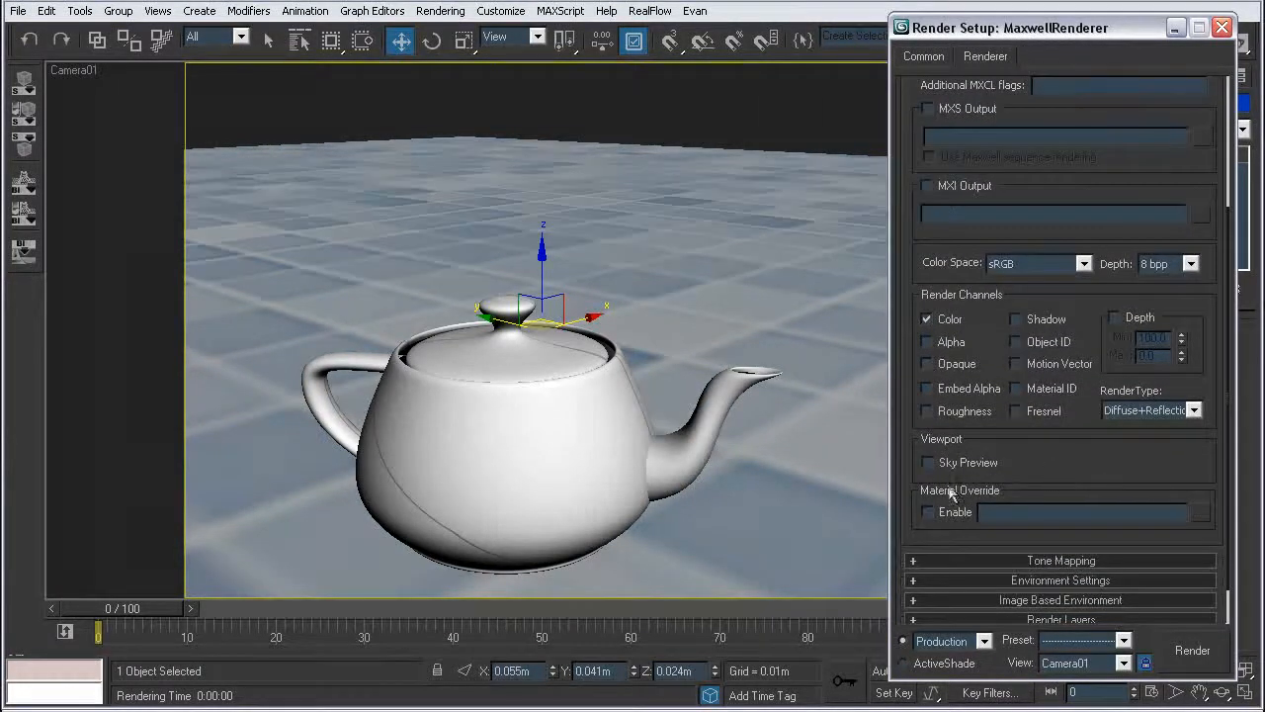
{"action": "scroll", "coordinate": [1087, 457], "scroll_direction": "up", "scroll_amount": 1}
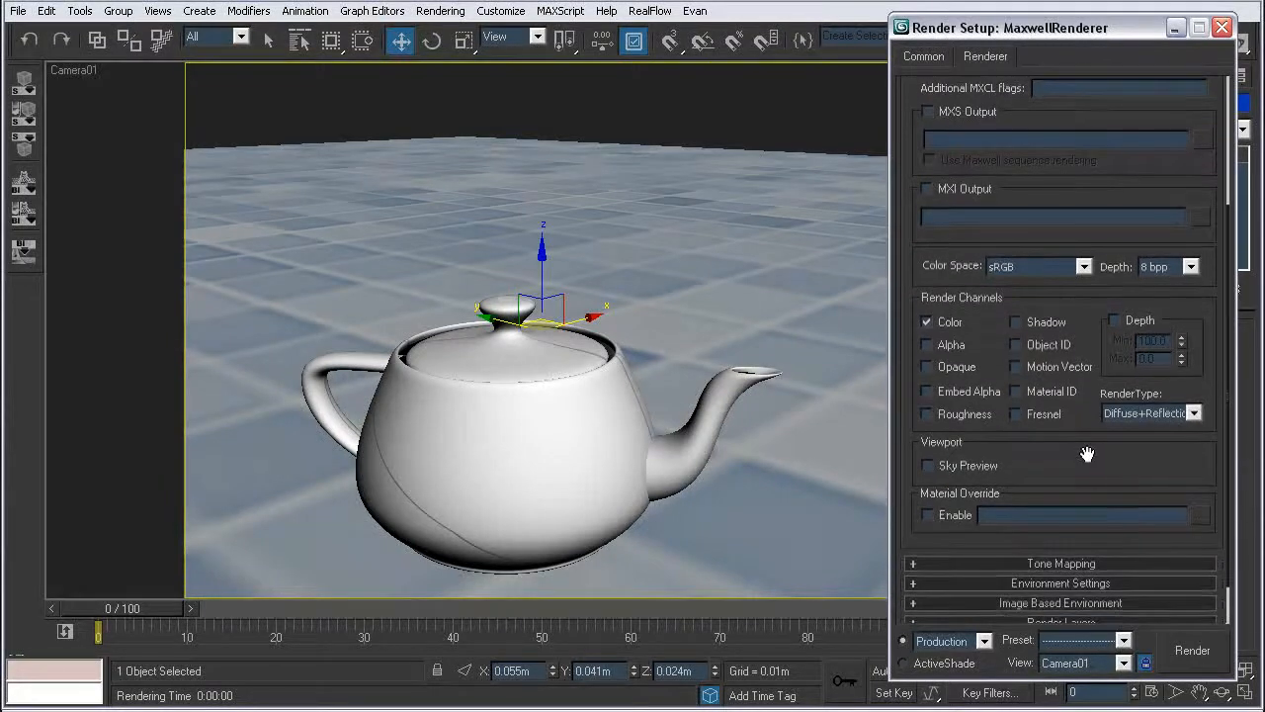
{"action": "left_click_drag", "start_coordinate": [1087, 461], "coordinate": [1088, 521]}
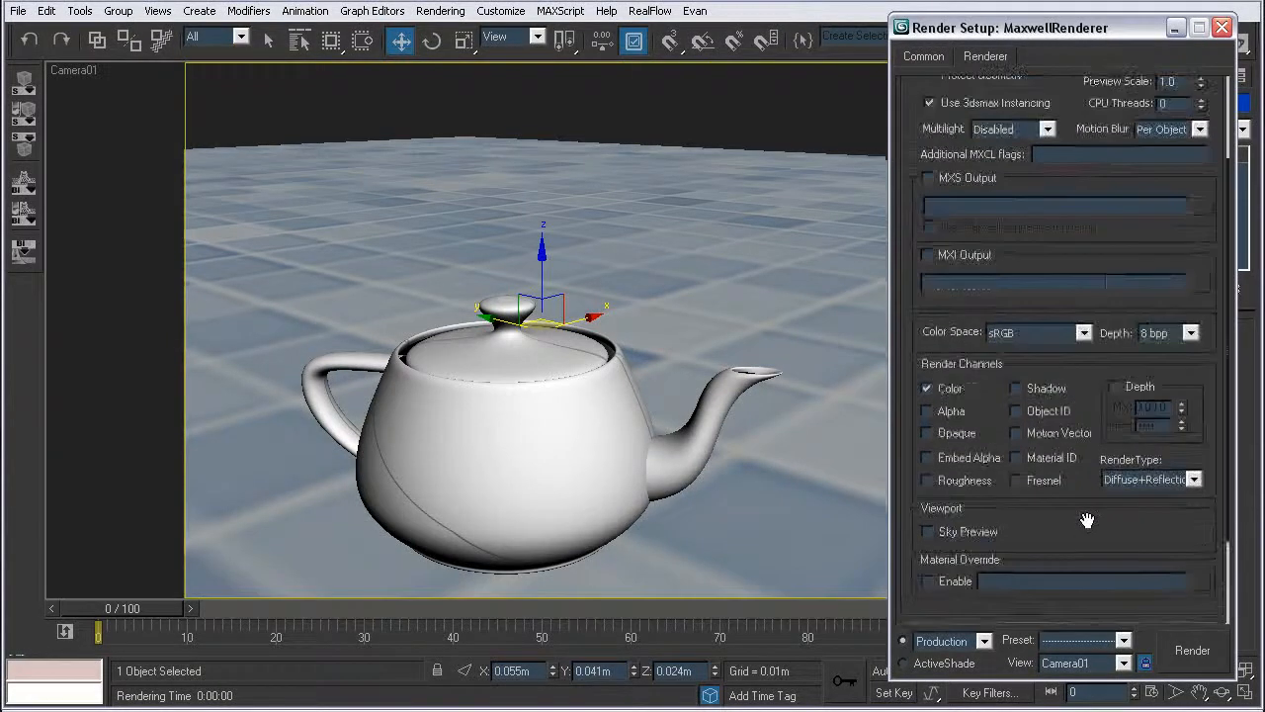
Step: Enable MXS Output in Maxwell's General settings
{"action": "left_click", "coordinate": [928, 178]}
{"action": "left_click", "coordinate": [1202, 207]}
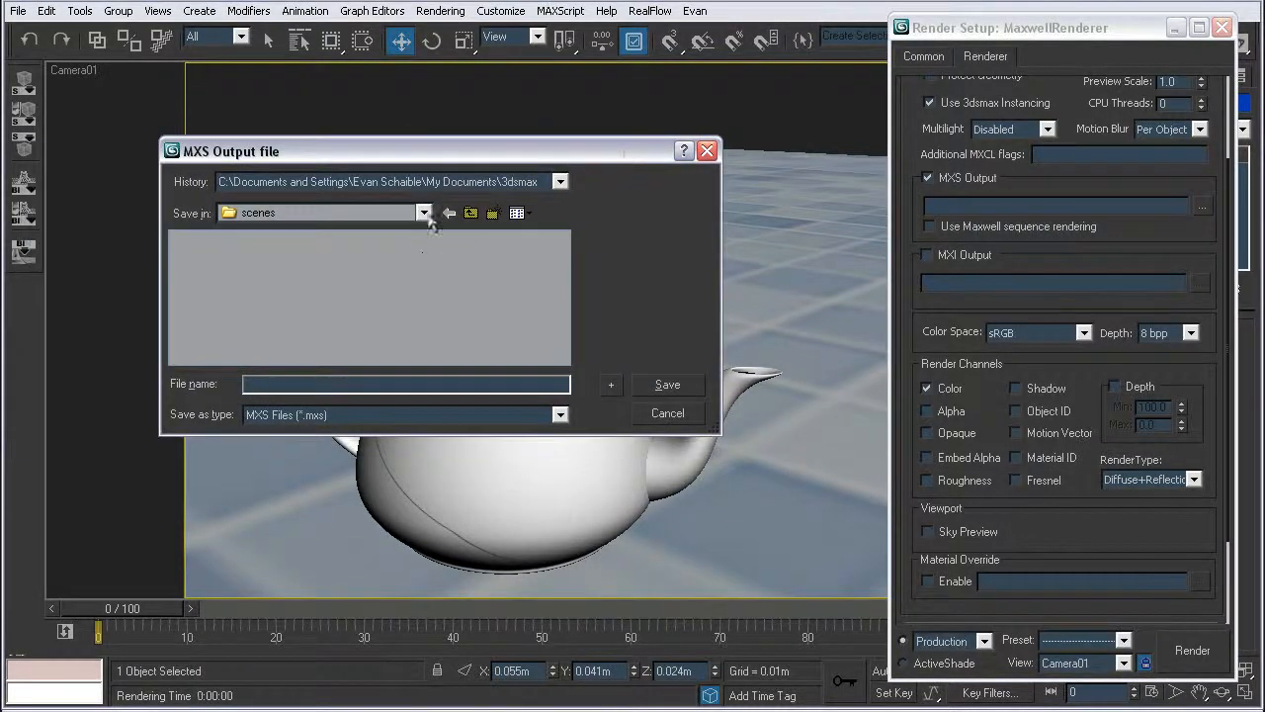
{"action": "left_click", "coordinate": [425, 214]}
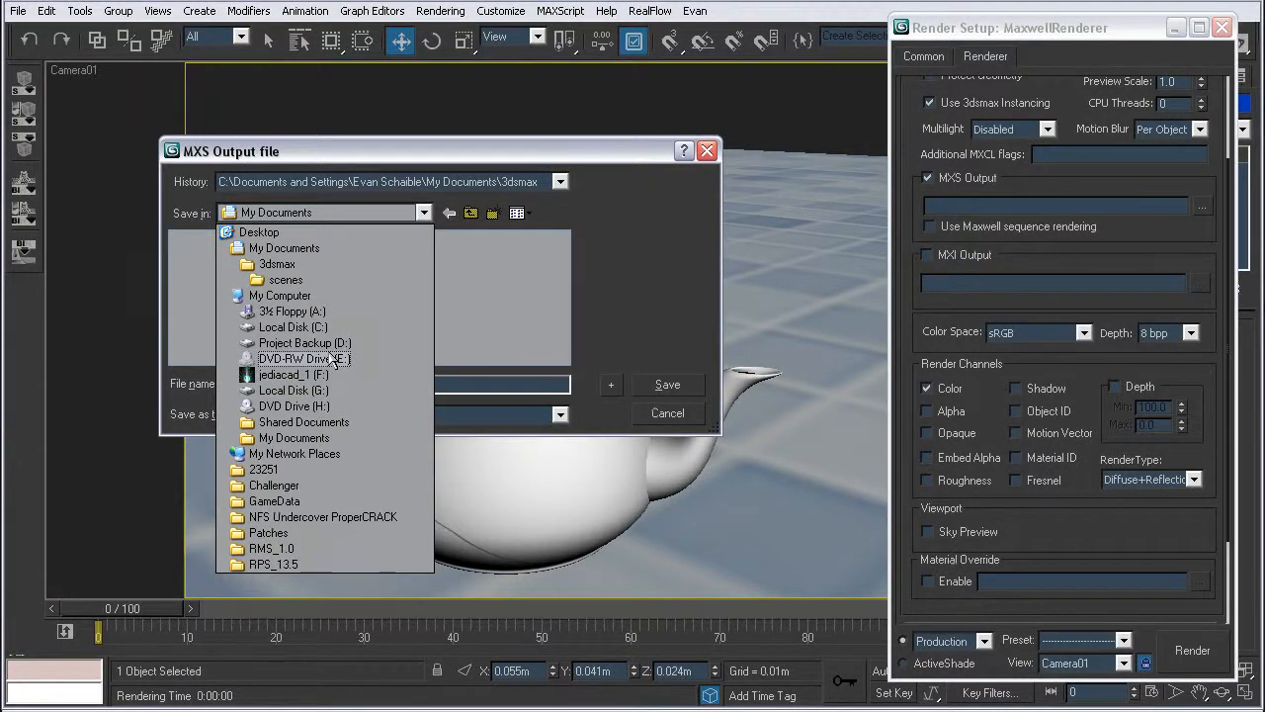
{"action": "left_click", "coordinate": [285, 280]}
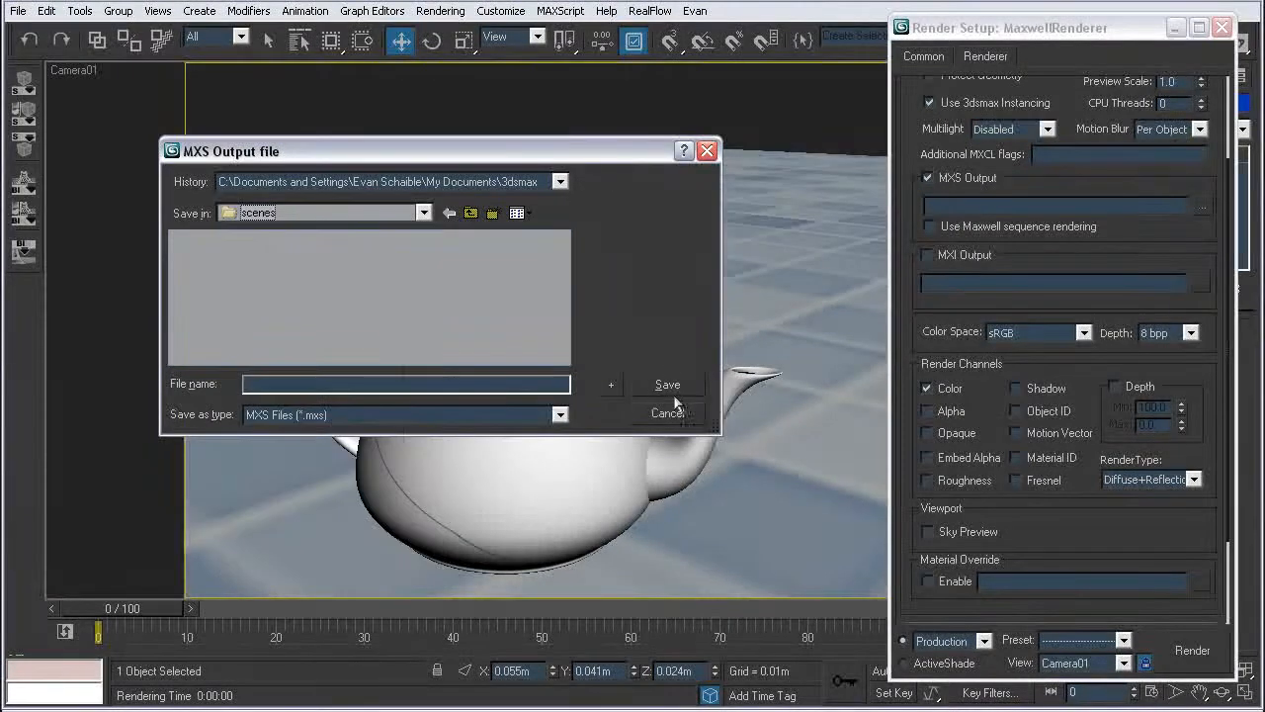
{"action": "left_click", "coordinate": [423, 213]}
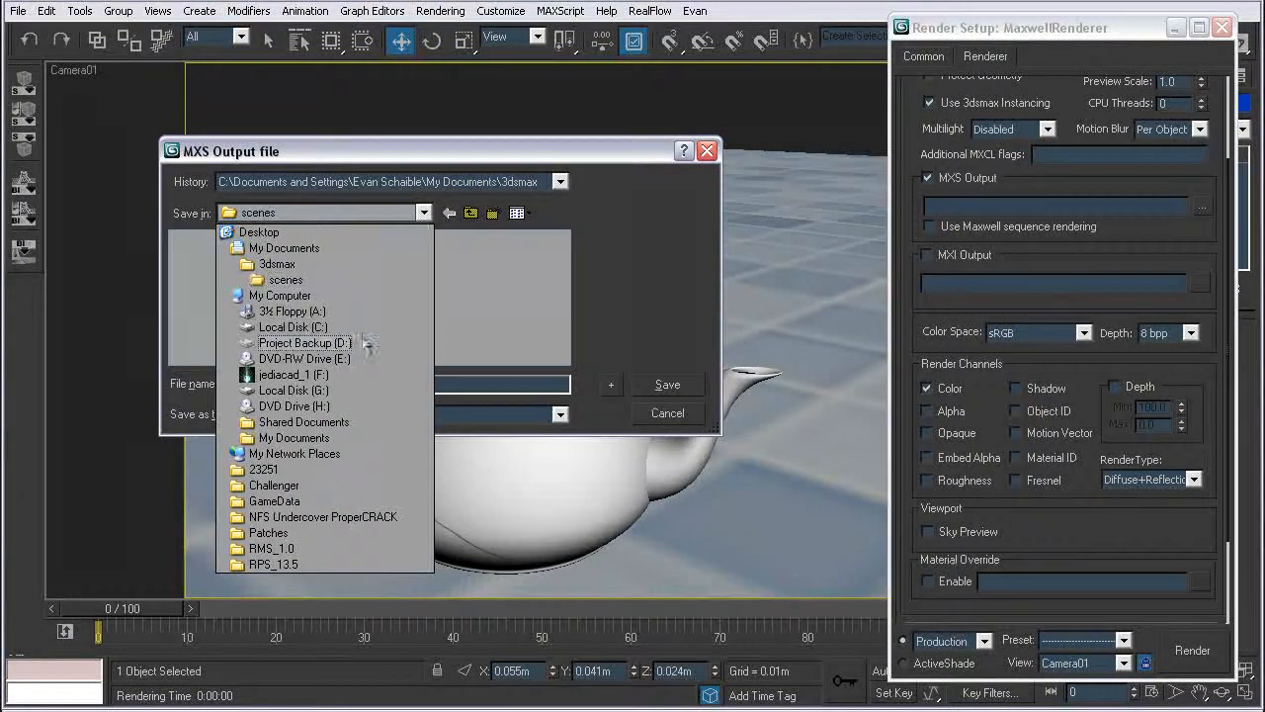
{"action": "left_click", "coordinate": [583, 310]}
{"action": "left_click", "coordinate": [667, 413]}
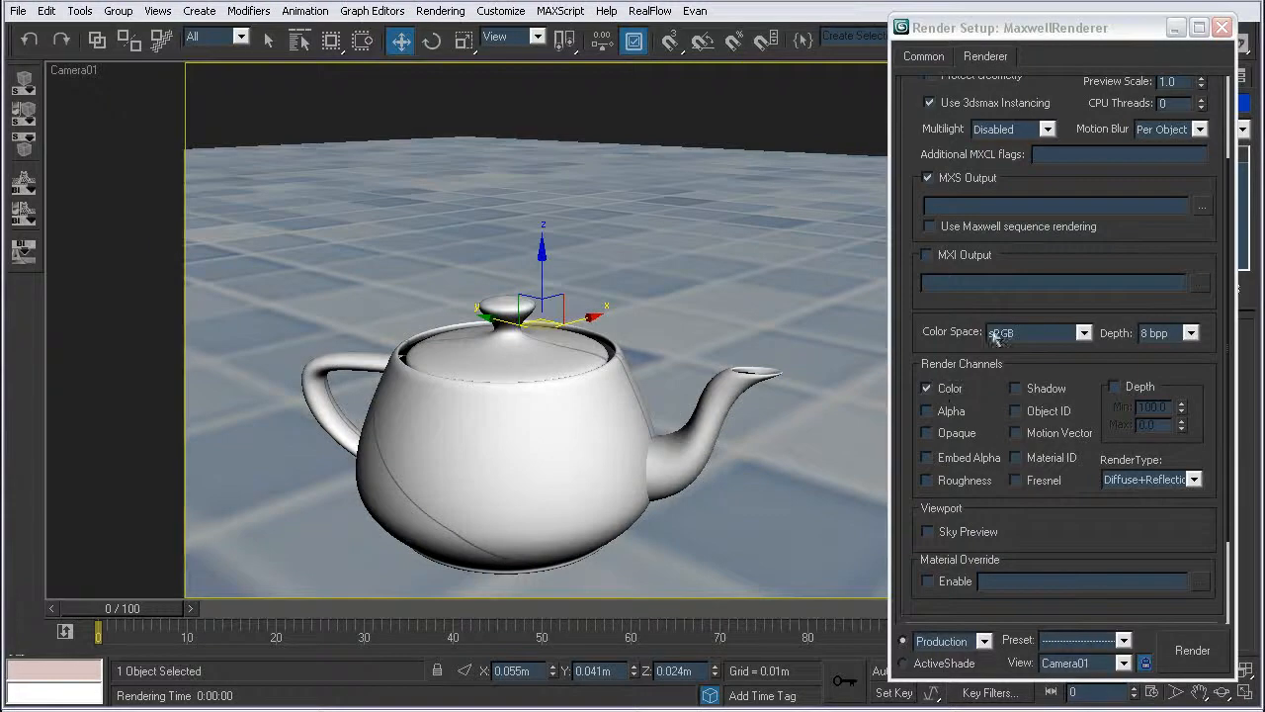
Step: Set the MXS output file to Teapot.mxs in the Scratch\Other\Maxwell folder on the File_Server (I:) drive
{"action": "left_click", "coordinate": [1200, 206]}
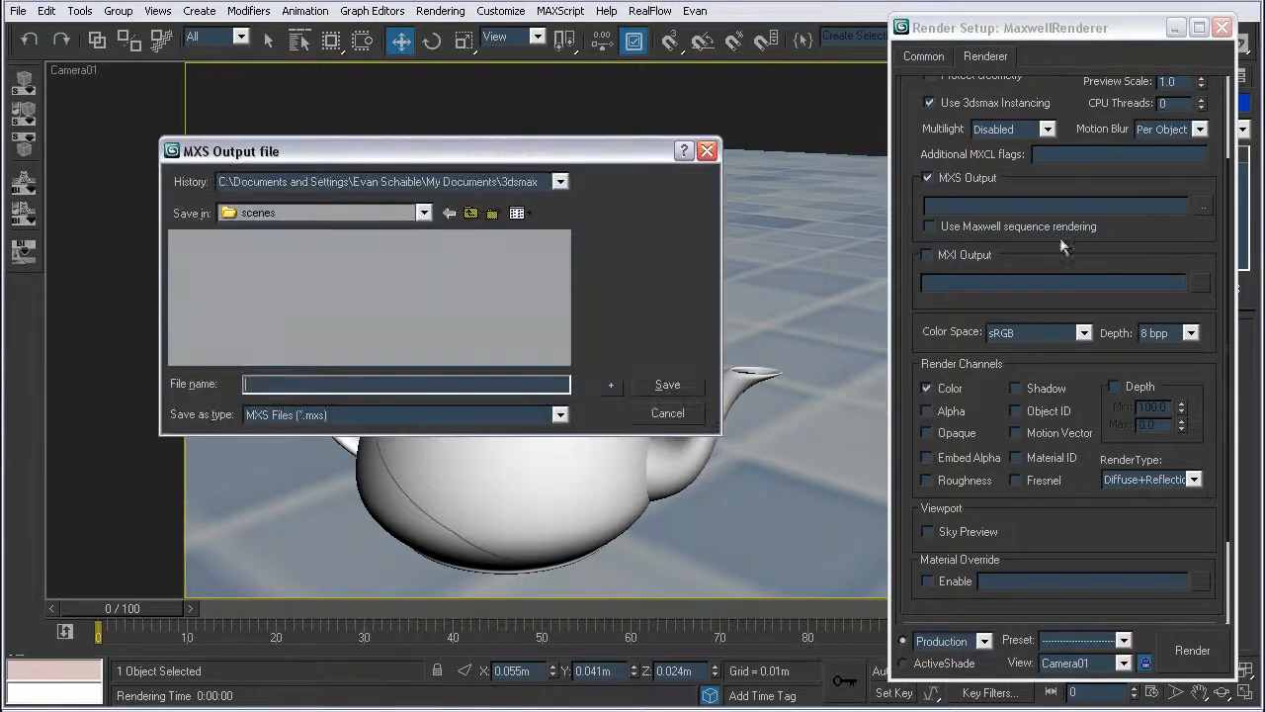
{"action": "left_click", "coordinate": [424, 212]}
{"action": "left_click", "coordinate": [262, 282]}
{"action": "left_click", "coordinate": [423, 213]}
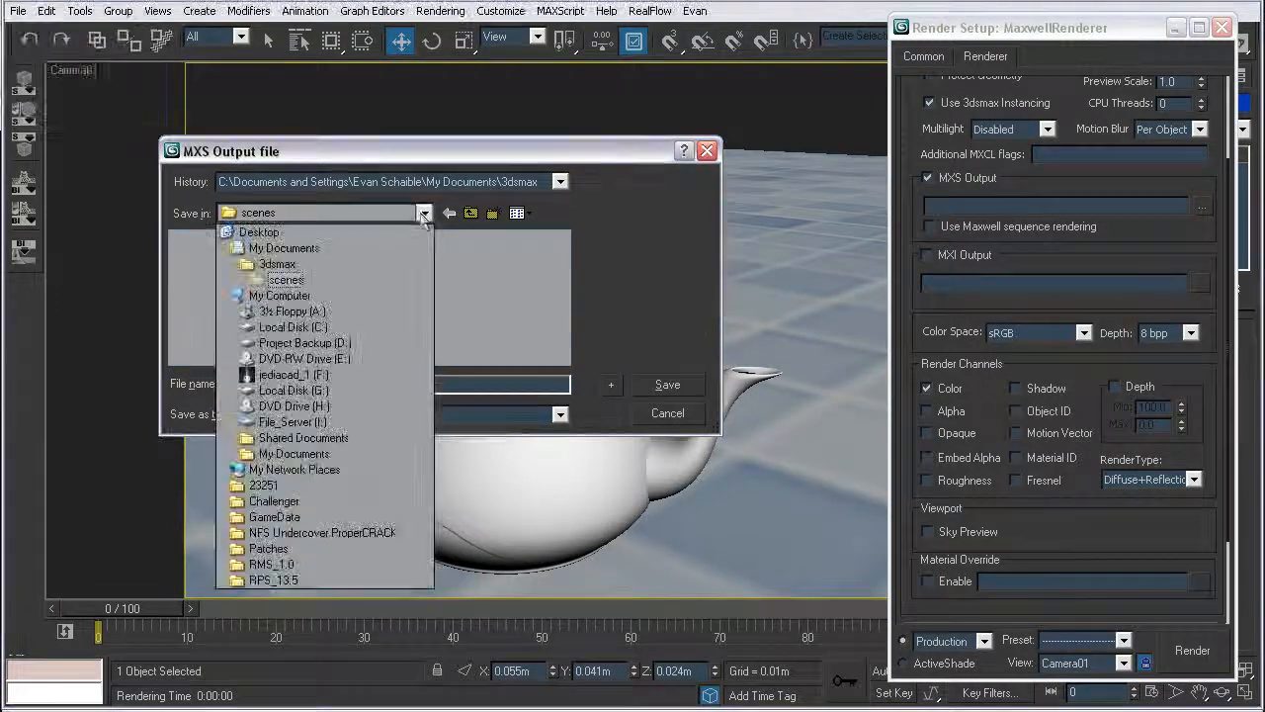
{"action": "left_click", "coordinate": [135, 103]}
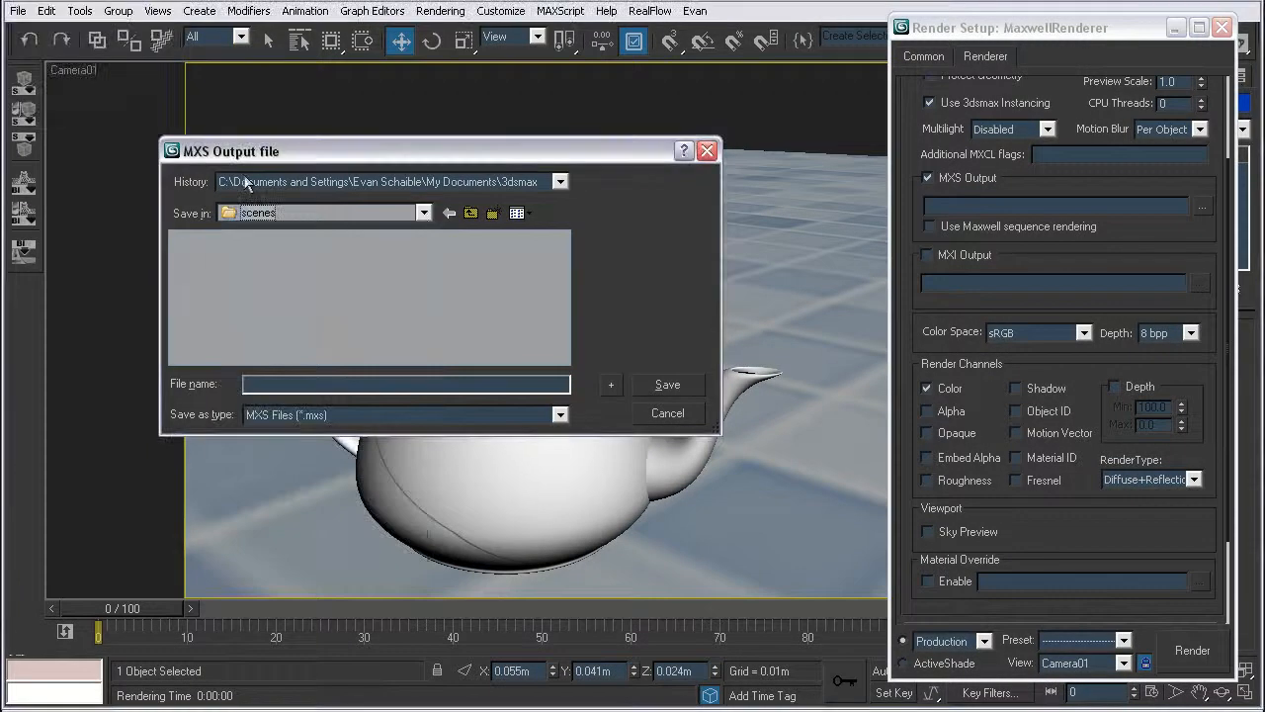
{"action": "left_click", "coordinate": [424, 212]}
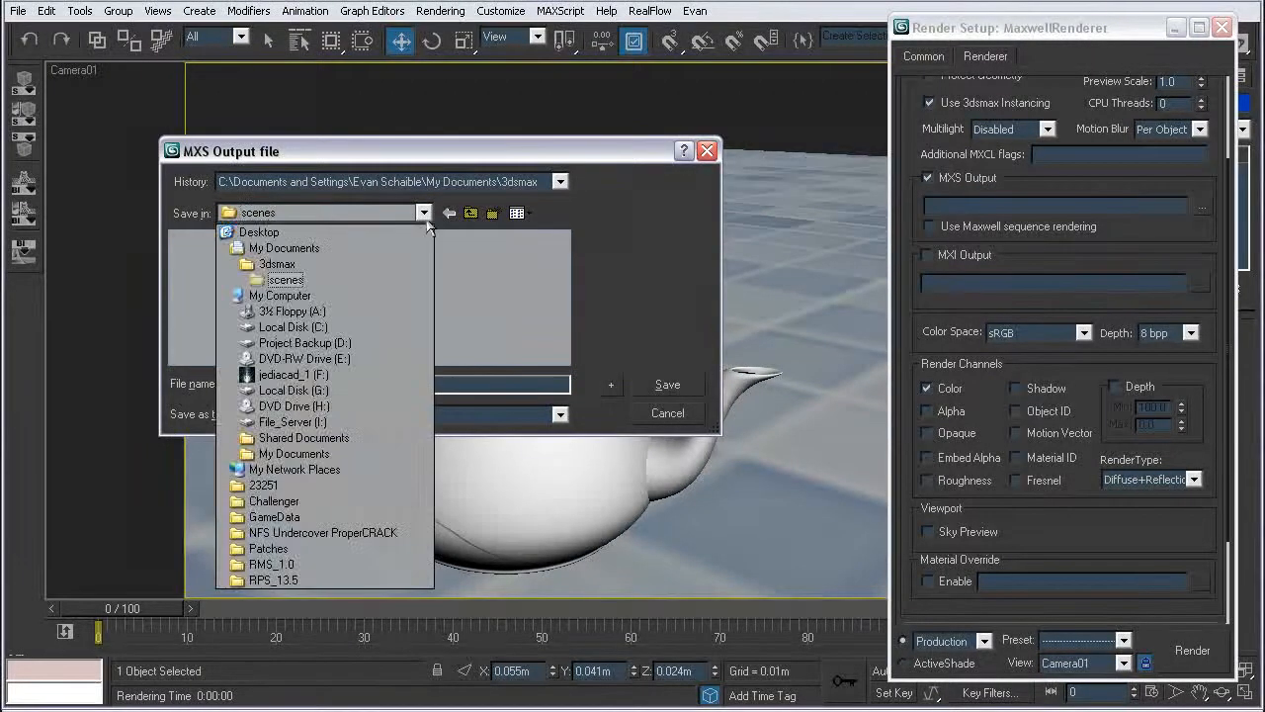
{"action": "left_click", "coordinate": [323, 403]}
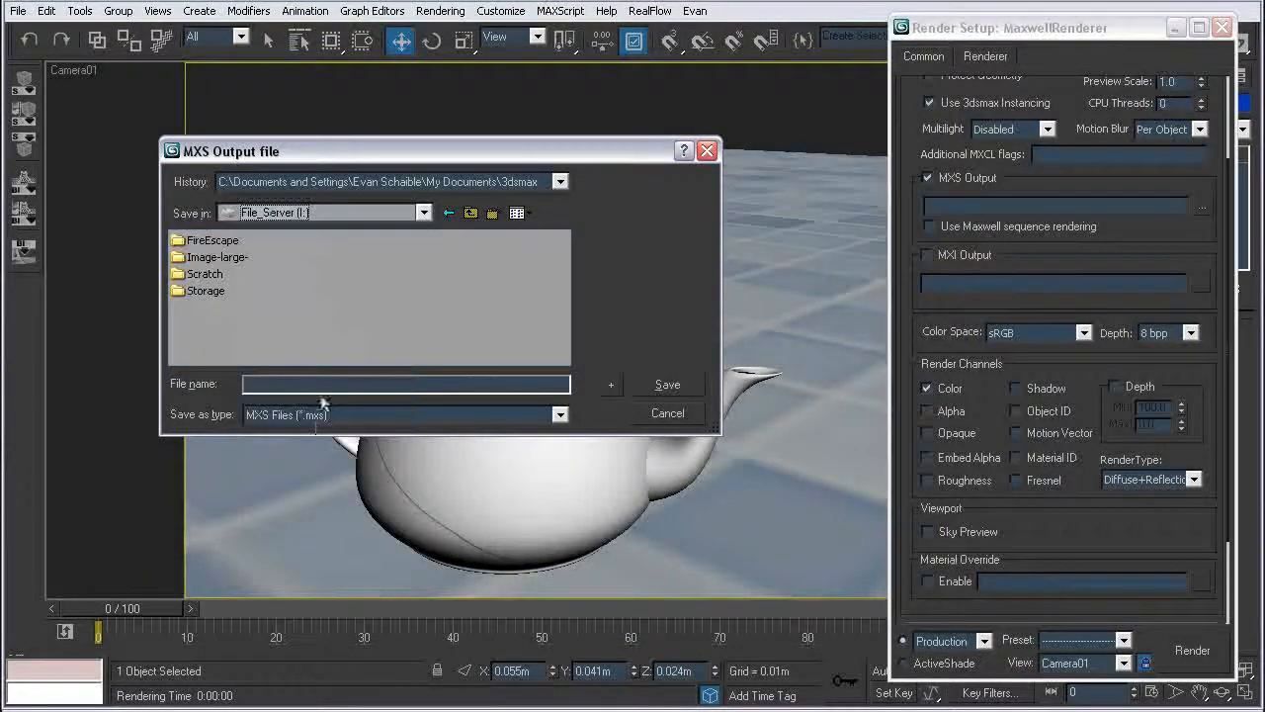
{"action": "double_click", "coordinate": [197, 275]}
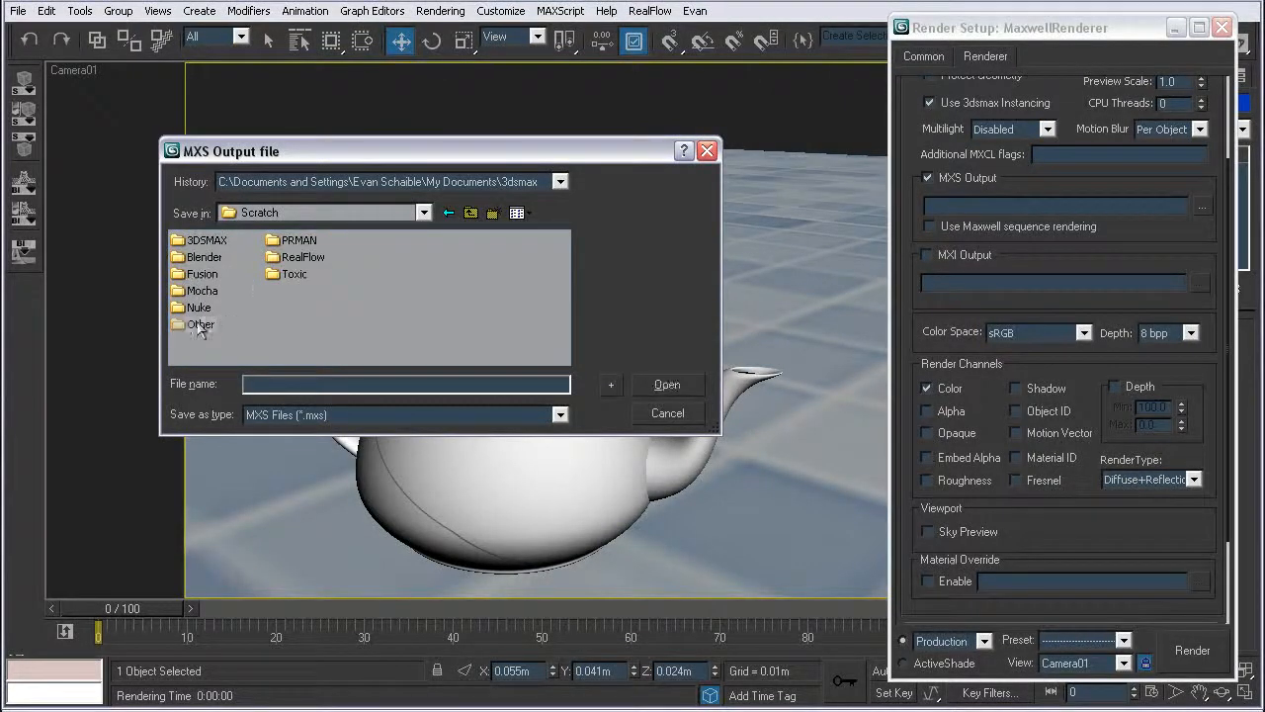
{"action": "double_click", "coordinate": [201, 323]}
{"action": "double_click", "coordinate": [202, 273]}
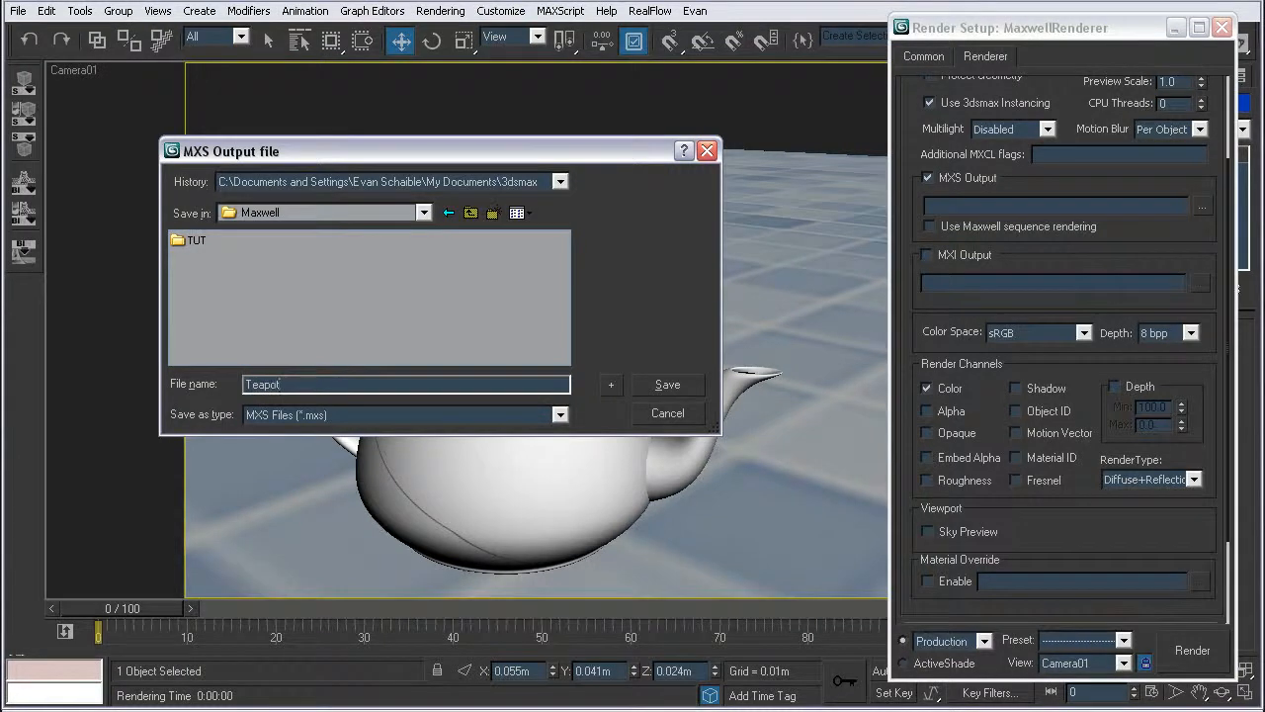
{"action": "left_click", "coordinate": [678, 387]}
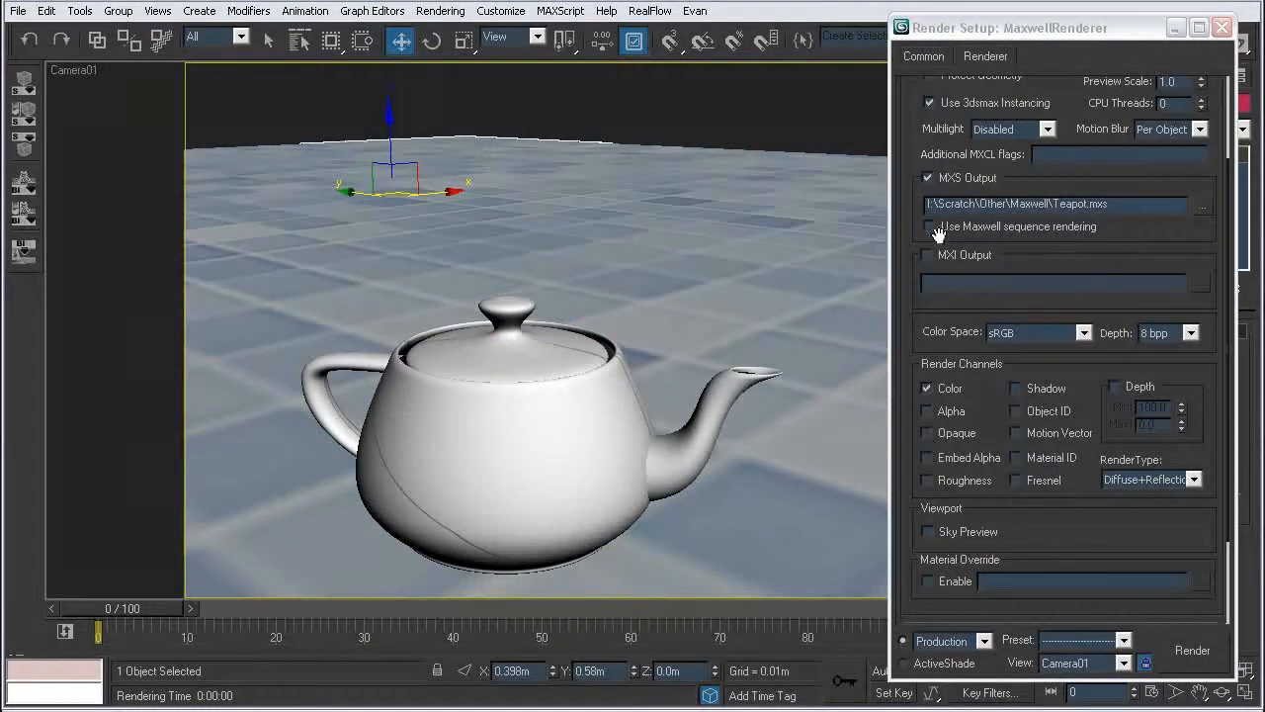
Step: Turn on Maxwell's Sky Preview for the viewport
{"action": "left_click_drag", "start_coordinate": [1028, 248], "coordinate": [1020, 144]}
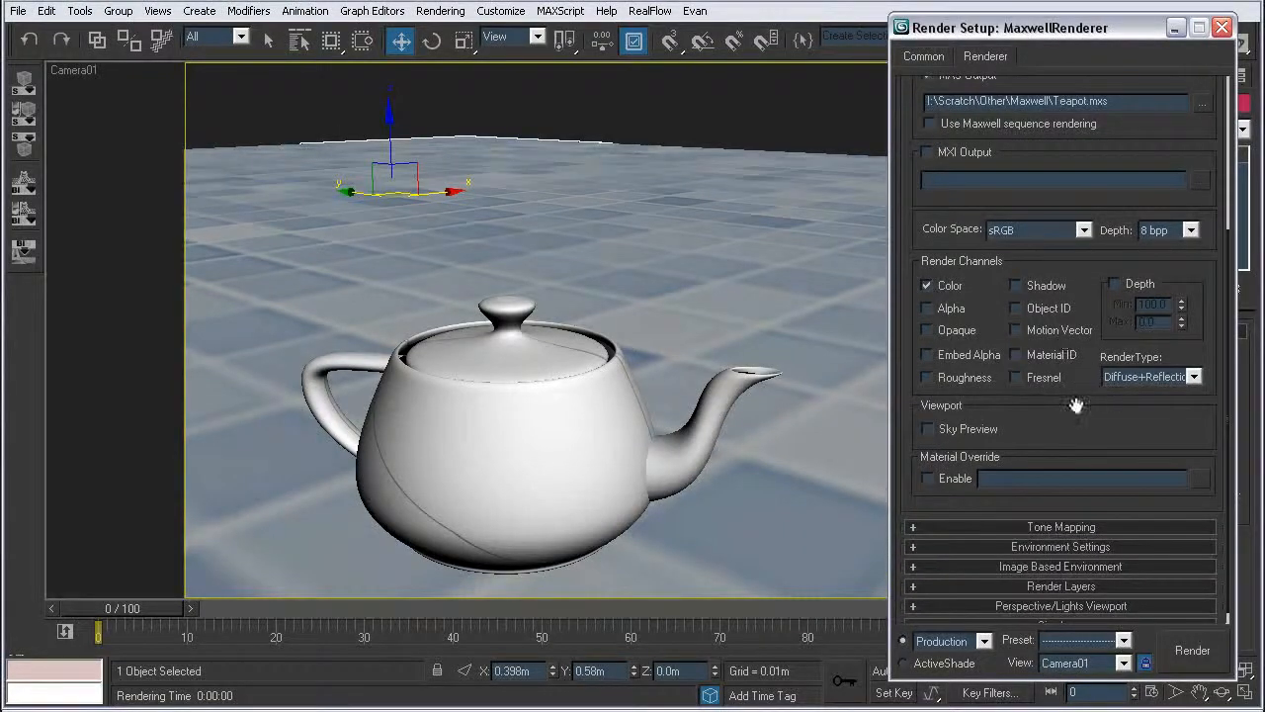
{"action": "left_click_drag", "start_coordinate": [1077, 404], "coordinate": [1074, 374]}
{"action": "scroll", "coordinate": [1056, 401], "scroll_direction": "up", "scroll_amount": 3}
{"action": "left_click_drag", "start_coordinate": [1072, 213], "coordinate": [1074, 194]}
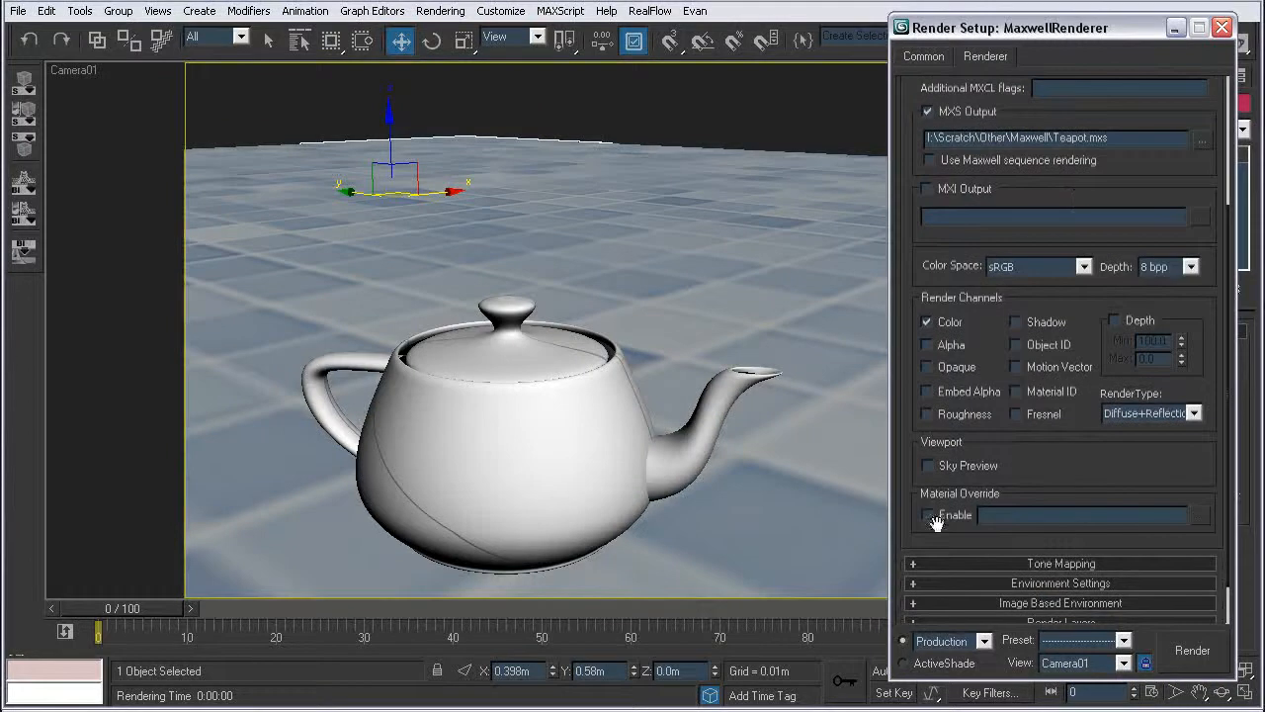
{"action": "left_click_drag", "start_coordinate": [973, 476], "coordinate": [960, 452]}
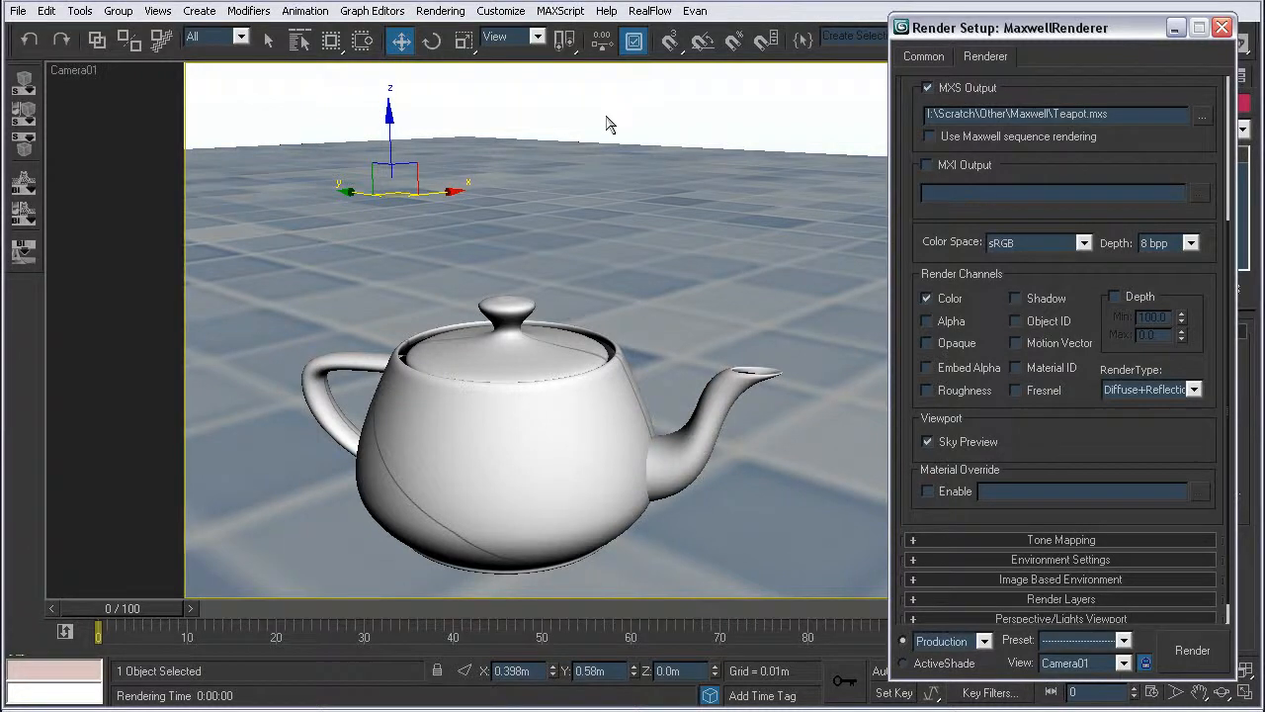
Step: Collapse the General settings and expand the Environment Settings
{"action": "scroll", "coordinate": [1076, 438], "scroll_direction": "up", "scroll_amount": 1}
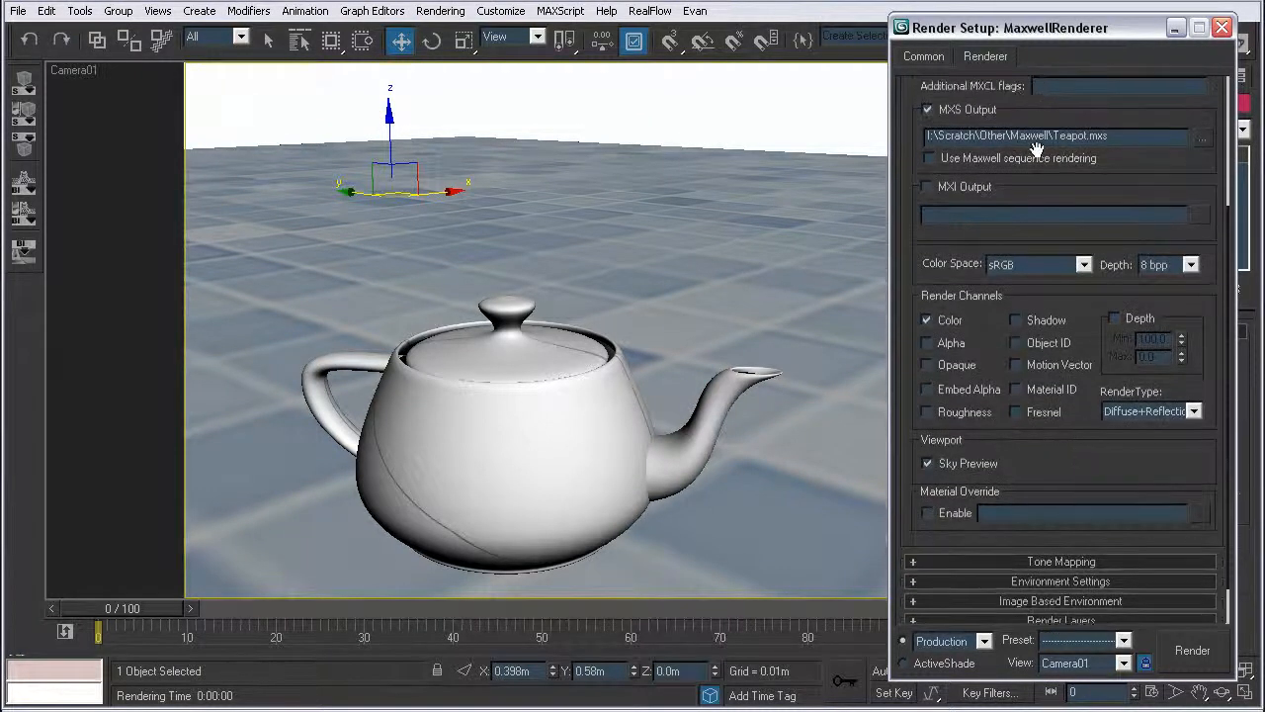
{"action": "scroll", "coordinate": [1031, 178], "scroll_direction": "up", "scroll_amount": 5}
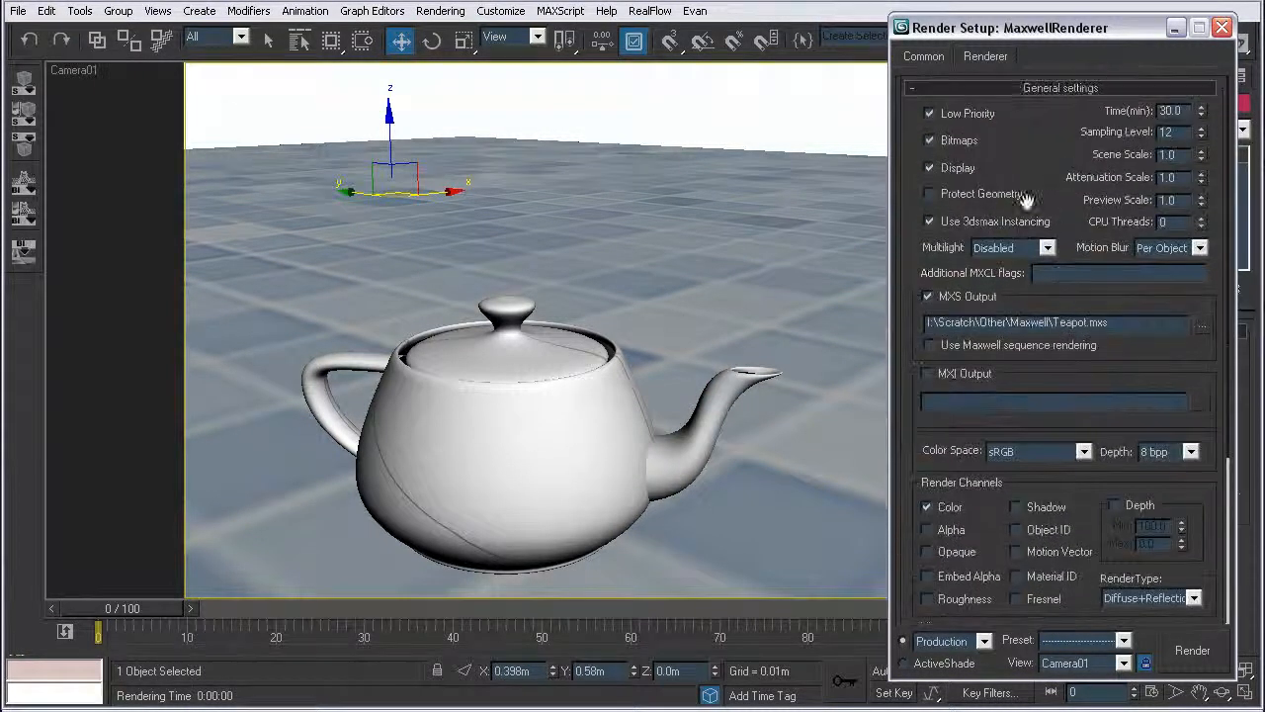
{"action": "left_click", "coordinate": [1028, 90]}
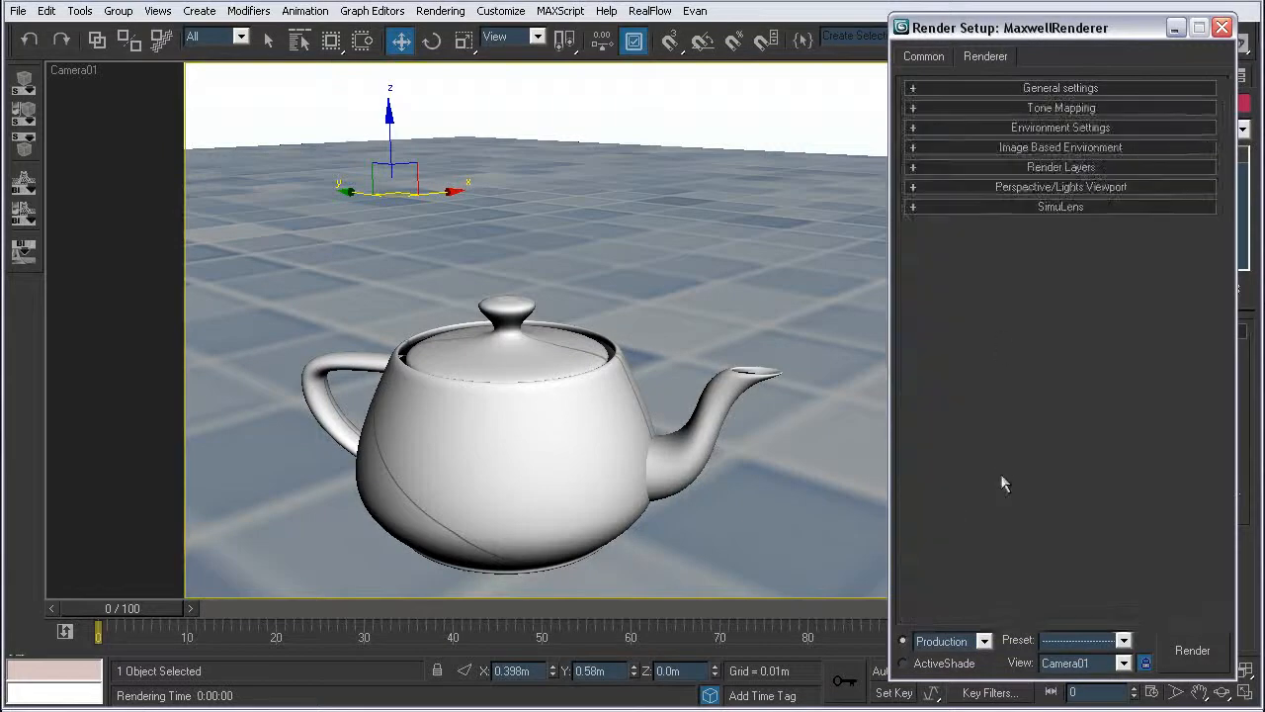
{"action": "left_click", "coordinate": [1054, 126]}
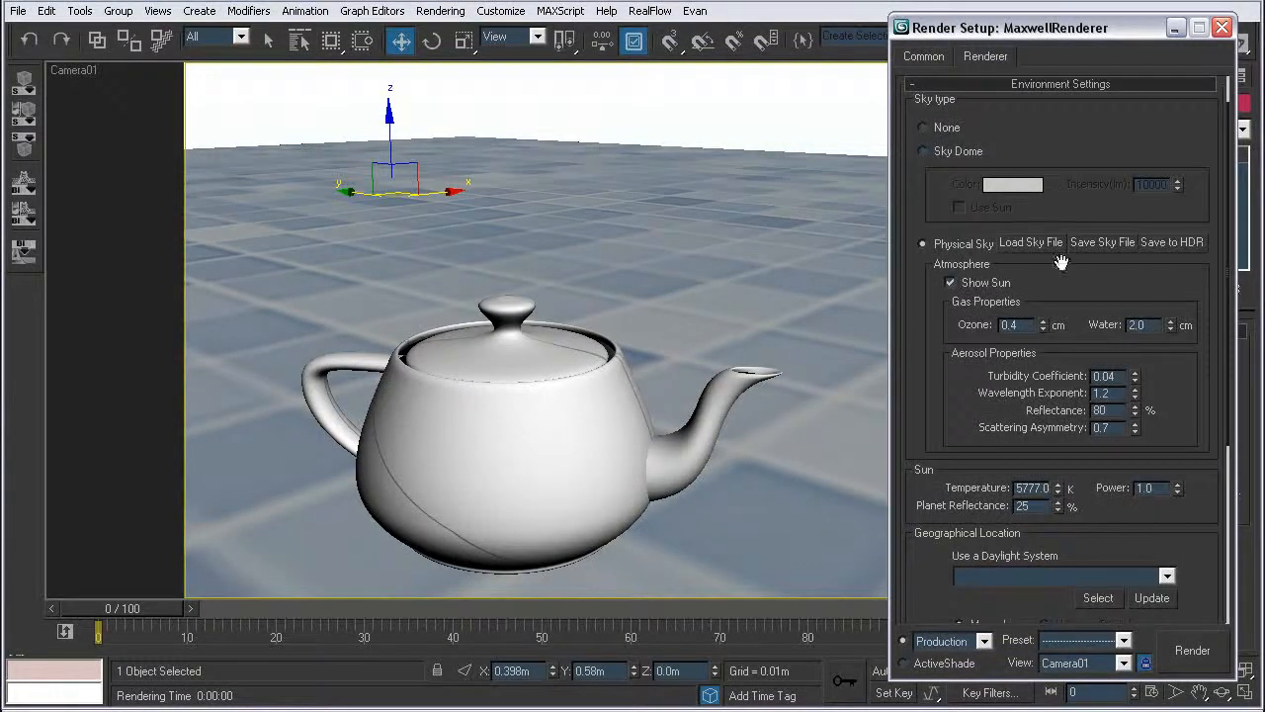
Step: Set the manual geographical location of the physical sky to USA--Pasadena
{"action": "scroll", "coordinate": [963, 435], "scroll_direction": "down", "scroll_amount": 4}
{"action": "scroll", "coordinate": [944, 358], "scroll_direction": "down", "scroll_amount": 2}
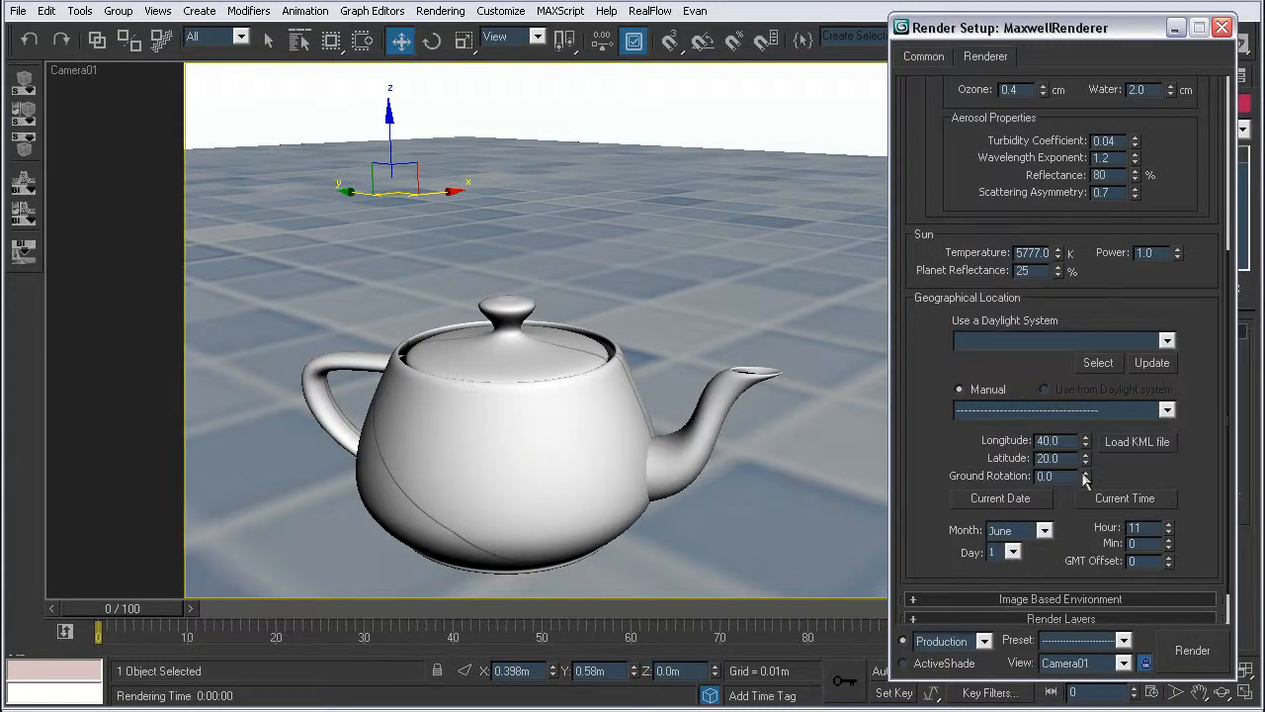
{"action": "left_click_drag", "start_coordinate": [939, 447], "coordinate": [939, 426]}
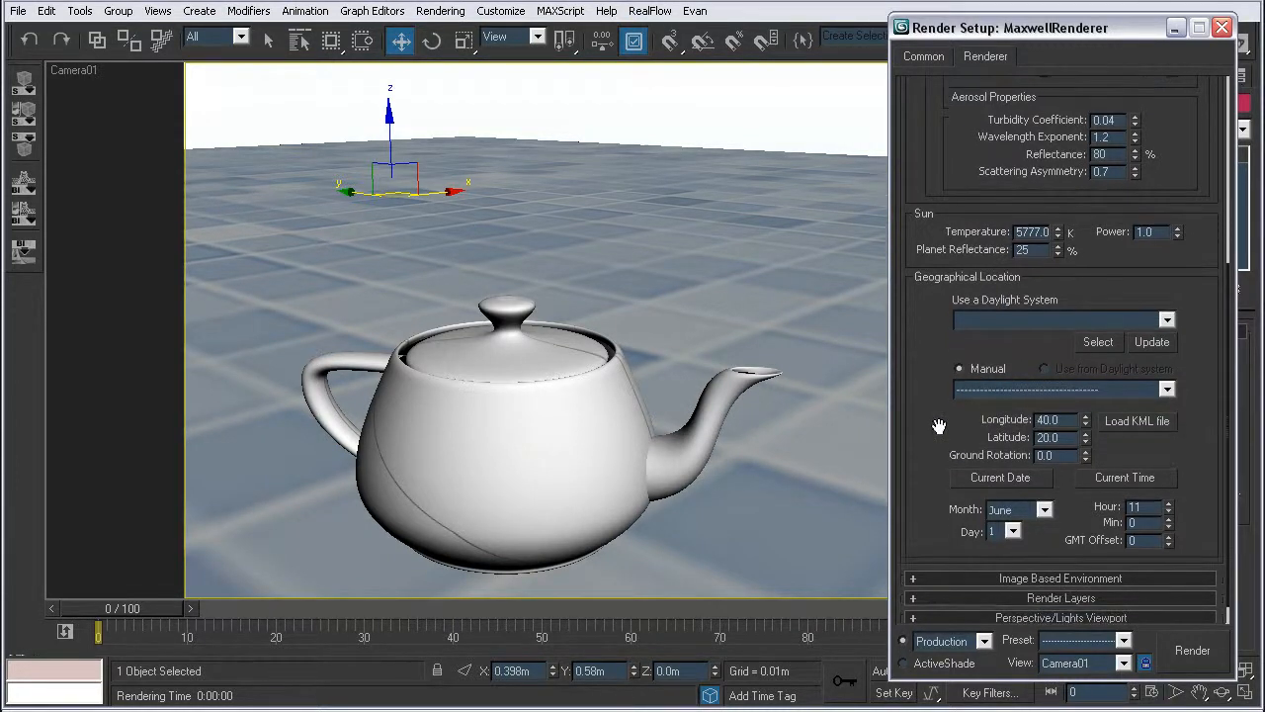
{"action": "scroll", "coordinate": [1191, 411], "scroll_direction": "up", "scroll_amount": 1}
{"action": "left_click_drag", "start_coordinate": [1190, 411], "coordinate": [1186, 369]}
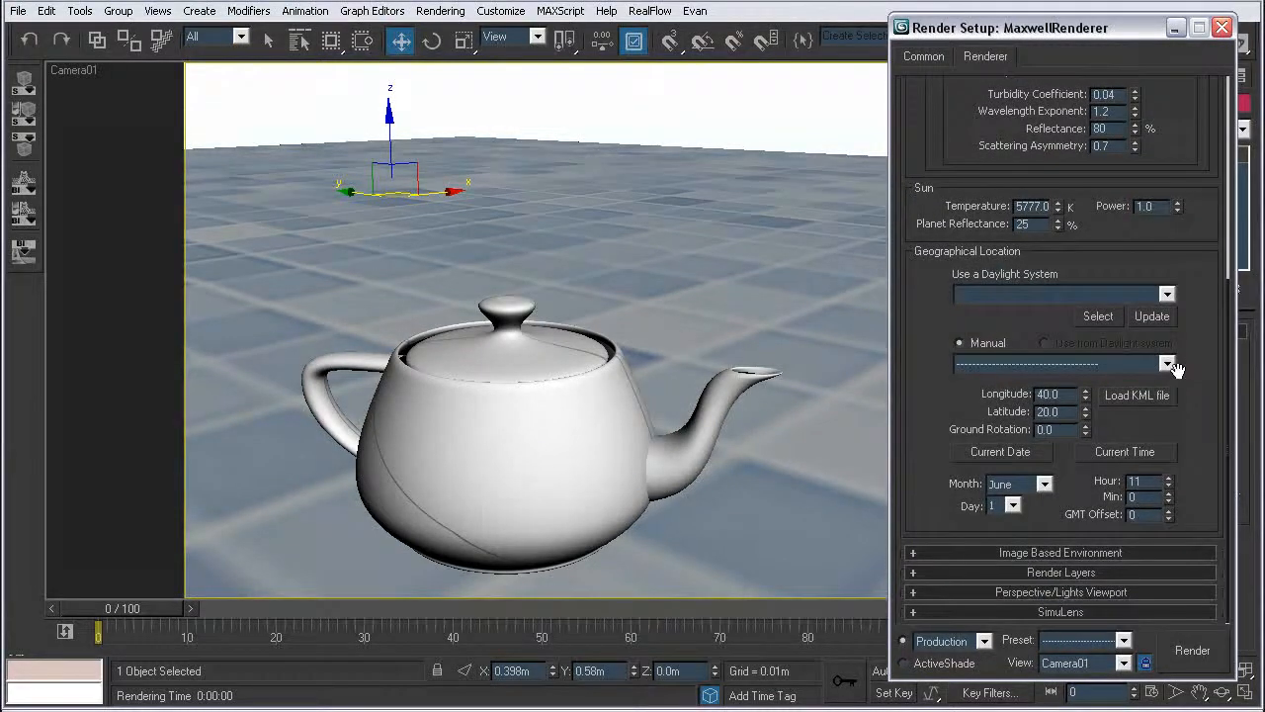
{"action": "left_click", "coordinate": [1167, 364]}
{"action": "left_click_drag", "start_coordinate": [1169, 395], "coordinate": [1183, 621]}
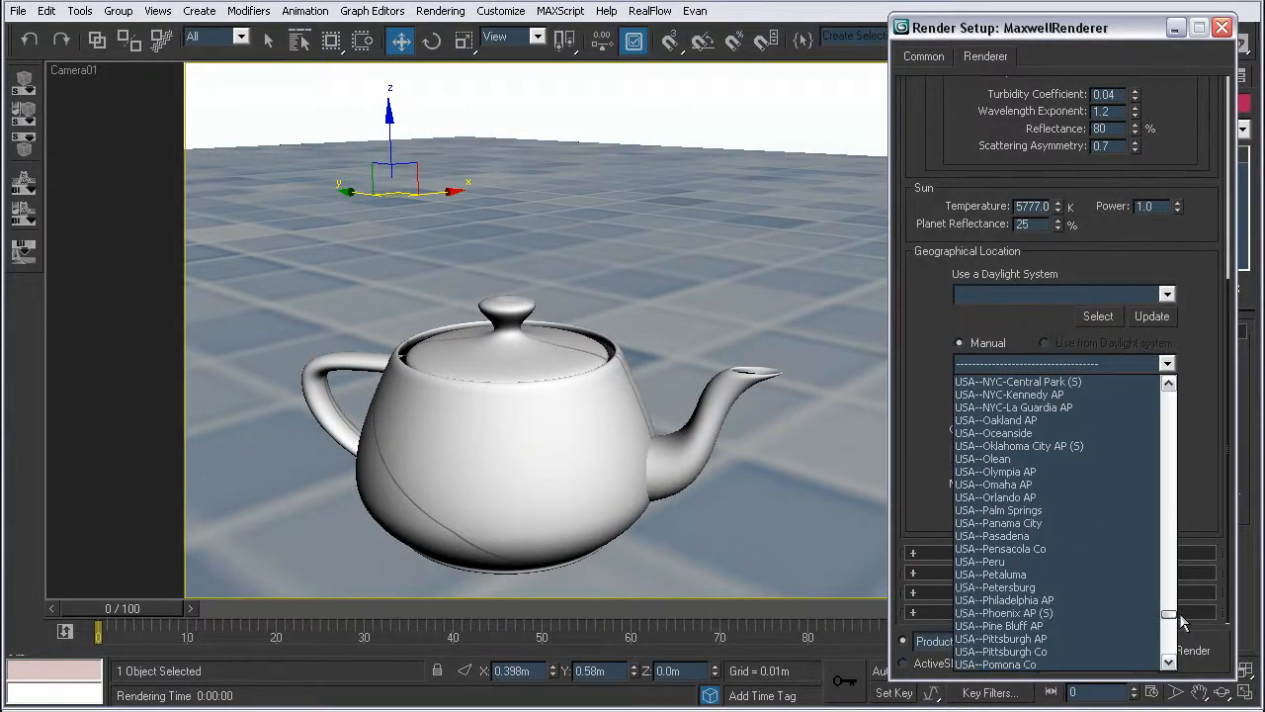
{"action": "left_click", "coordinate": [1032, 538]}
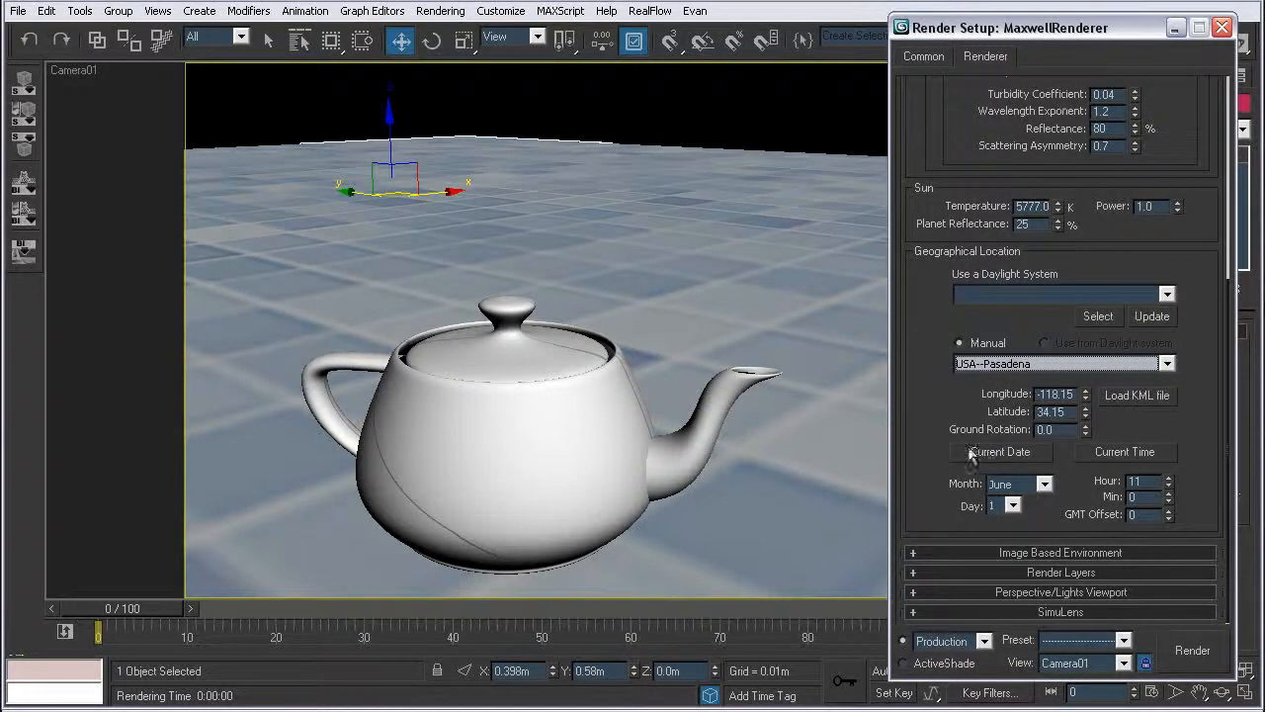
Step: Apply the current time and the current date to the physical sky
{"action": "left_click", "coordinate": [1149, 457]}
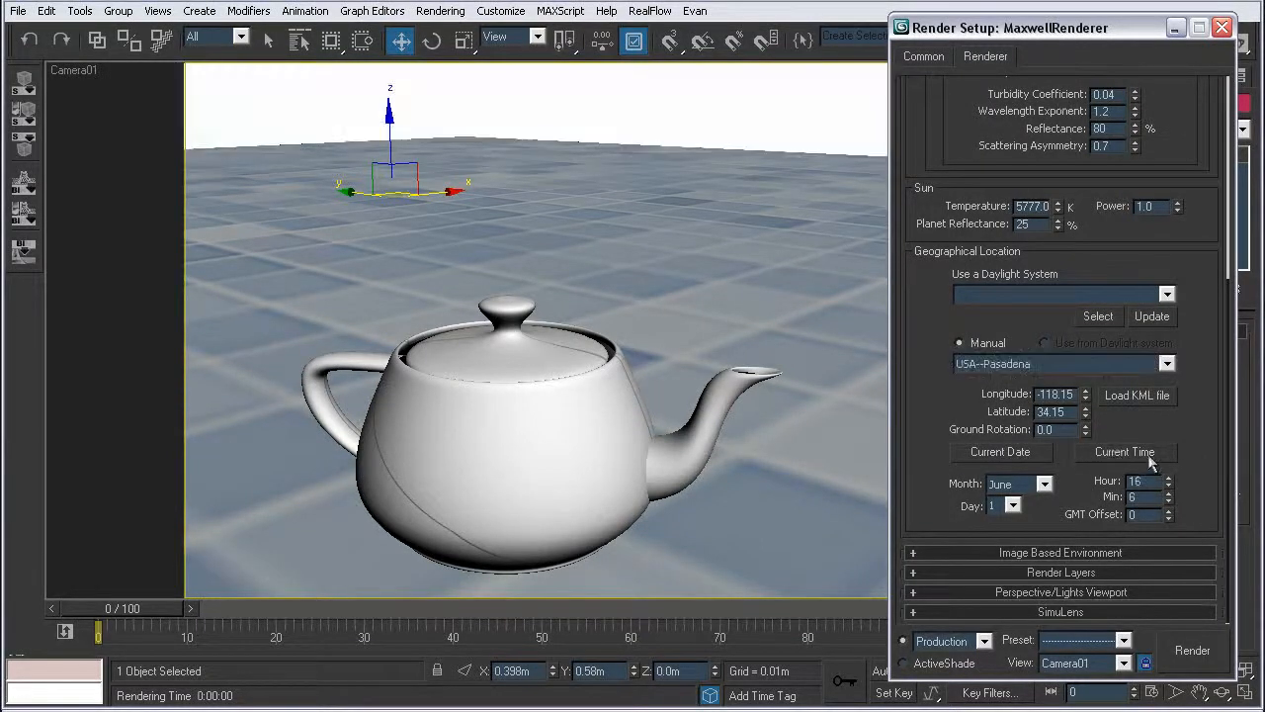
{"action": "left_click", "coordinate": [1017, 454]}
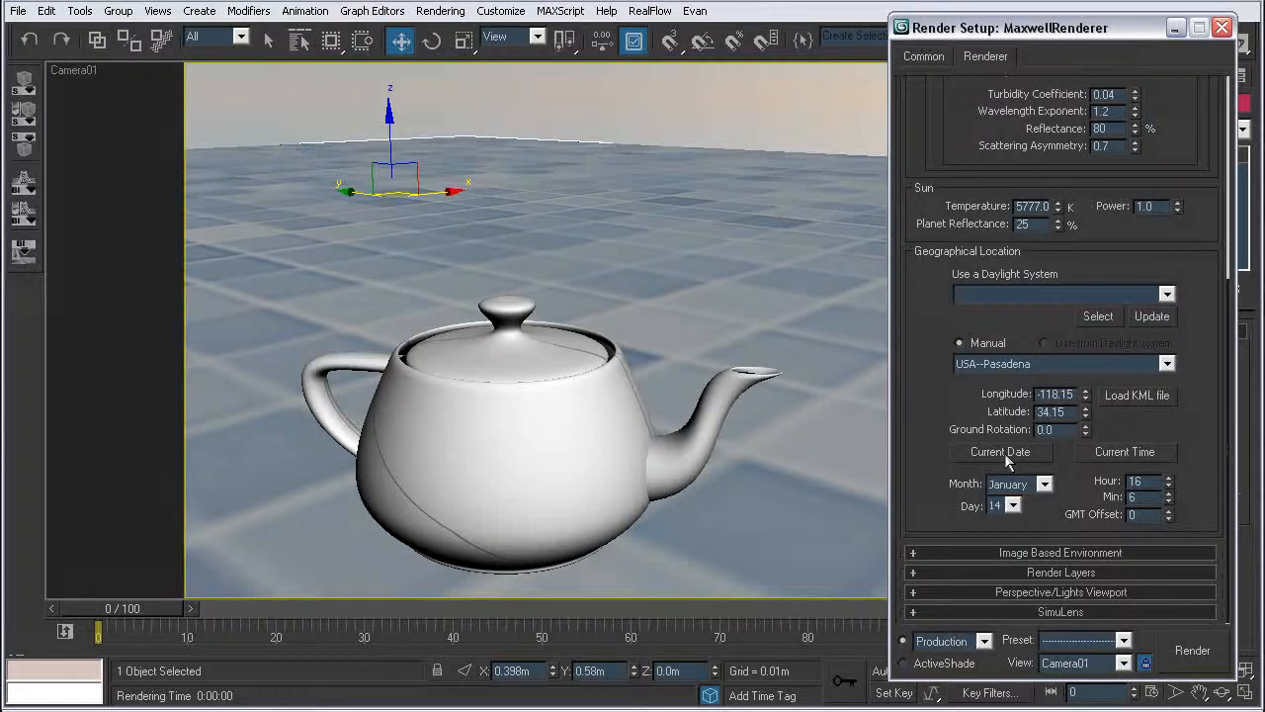
{"action": "mouse_move", "coordinate": [946, 384]}
{"action": "left_mouse_down"}
{"action": "mouse_move", "coordinate": [920, 466]}
{"action": "mouse_move", "coordinate": [938, 483]}
{"action": "mouse_move", "coordinate": [942, 550]}
{"action": "mouse_move", "coordinate": [958, 403]}
{"action": "left_mouse_up"}
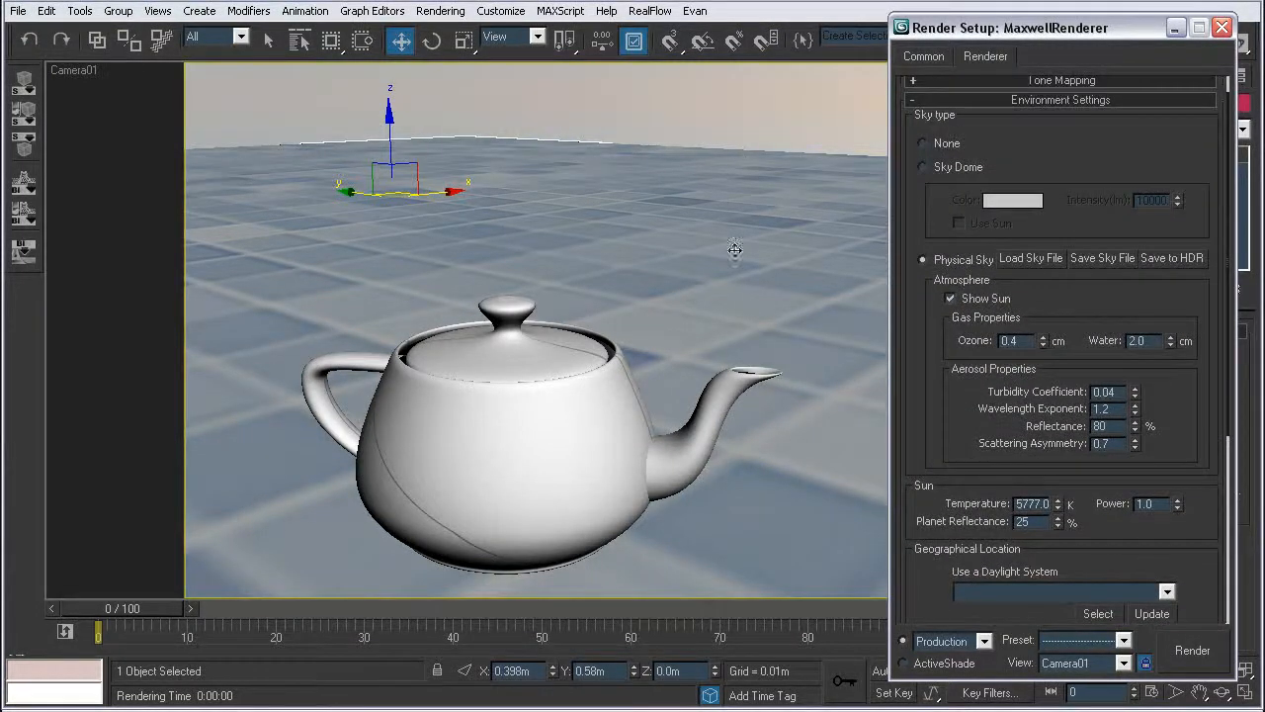
{"action": "left_click_drag", "start_coordinate": [935, 516], "coordinate": [923, 376]}
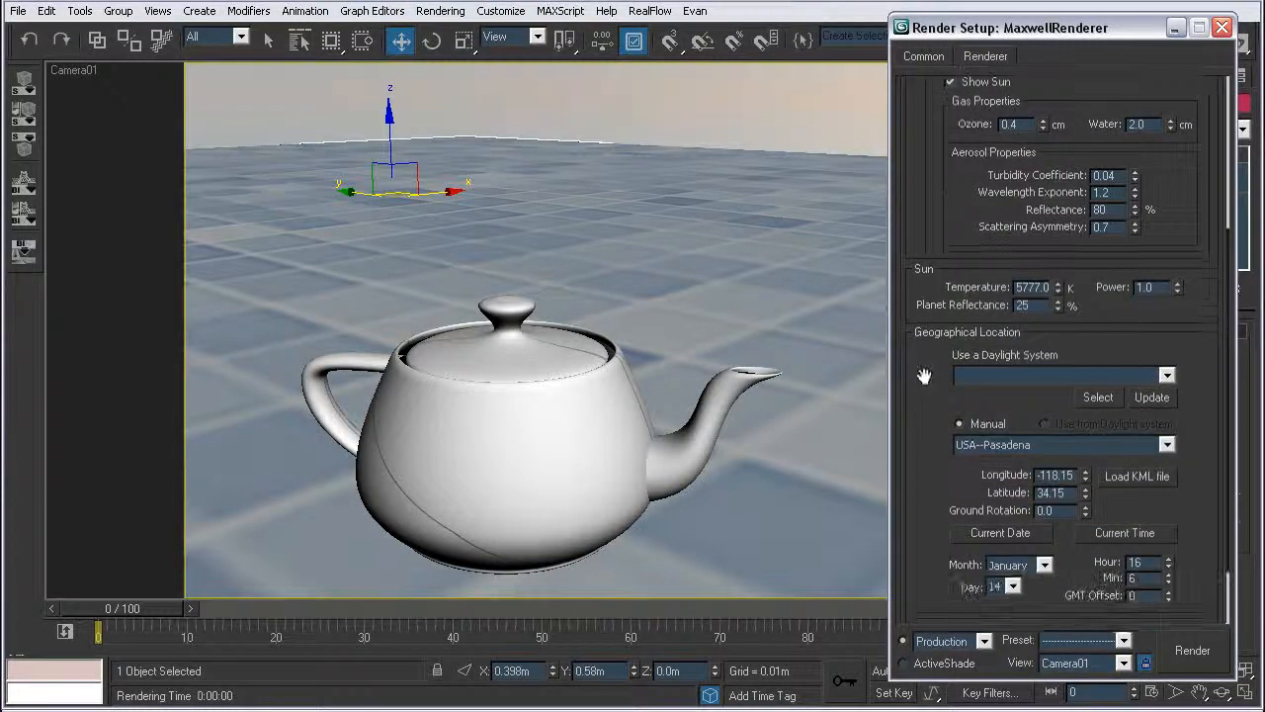
Step: Render the Camera01 view with Maxwell using the physical sky, stop the render and close the render window
{"action": "left_click", "coordinate": [1218, 656]}
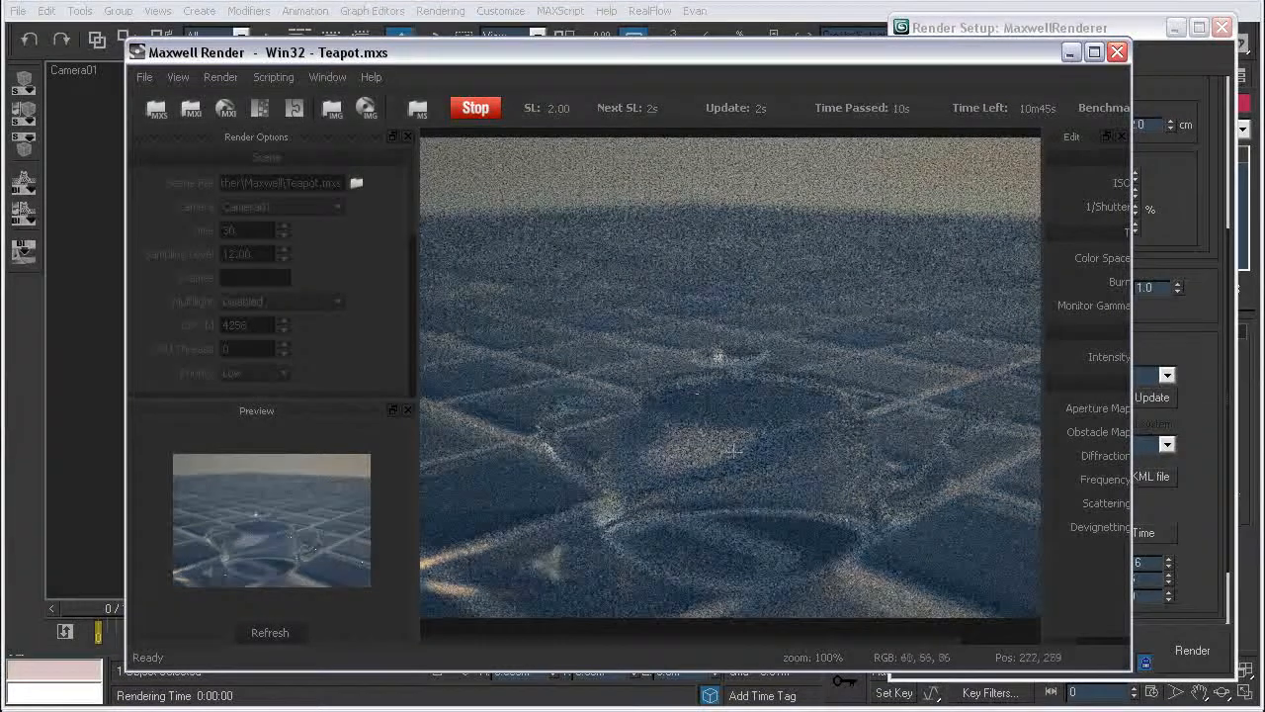
{"action": "left_click", "coordinate": [485, 109]}
{"action": "left_click", "coordinate": [1117, 52]}
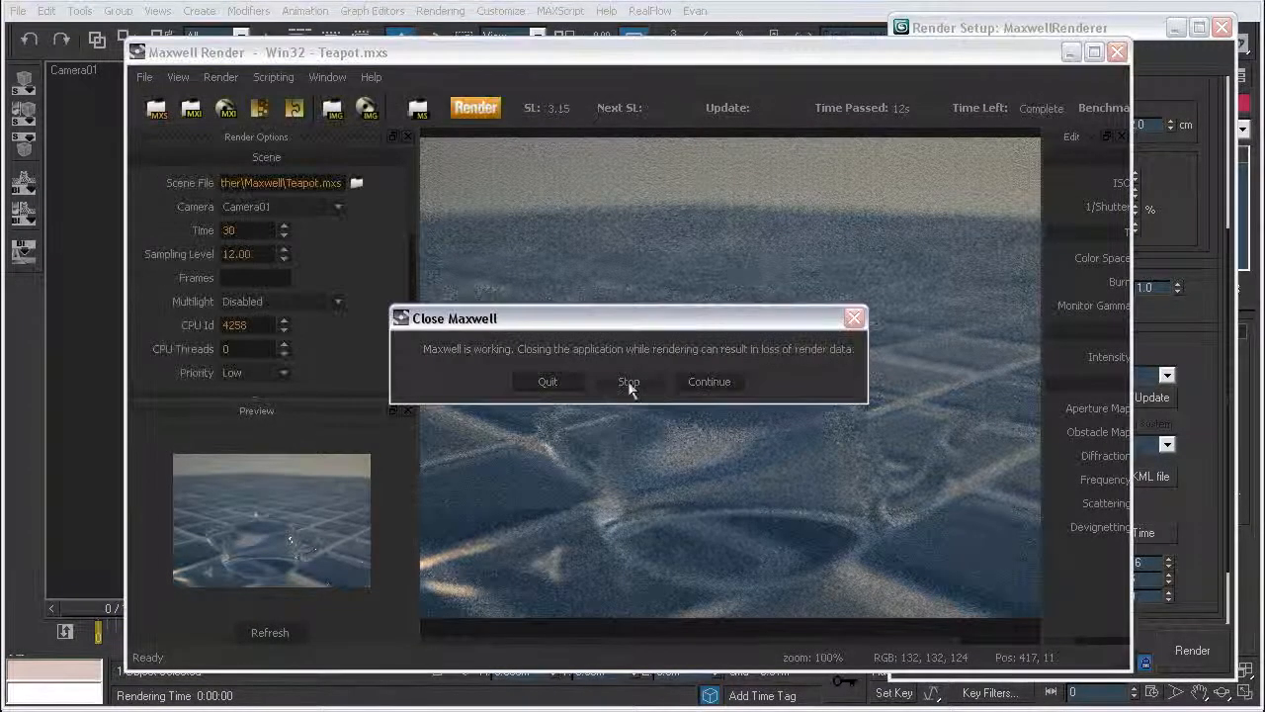
{"action": "left_click", "coordinate": [638, 384]}
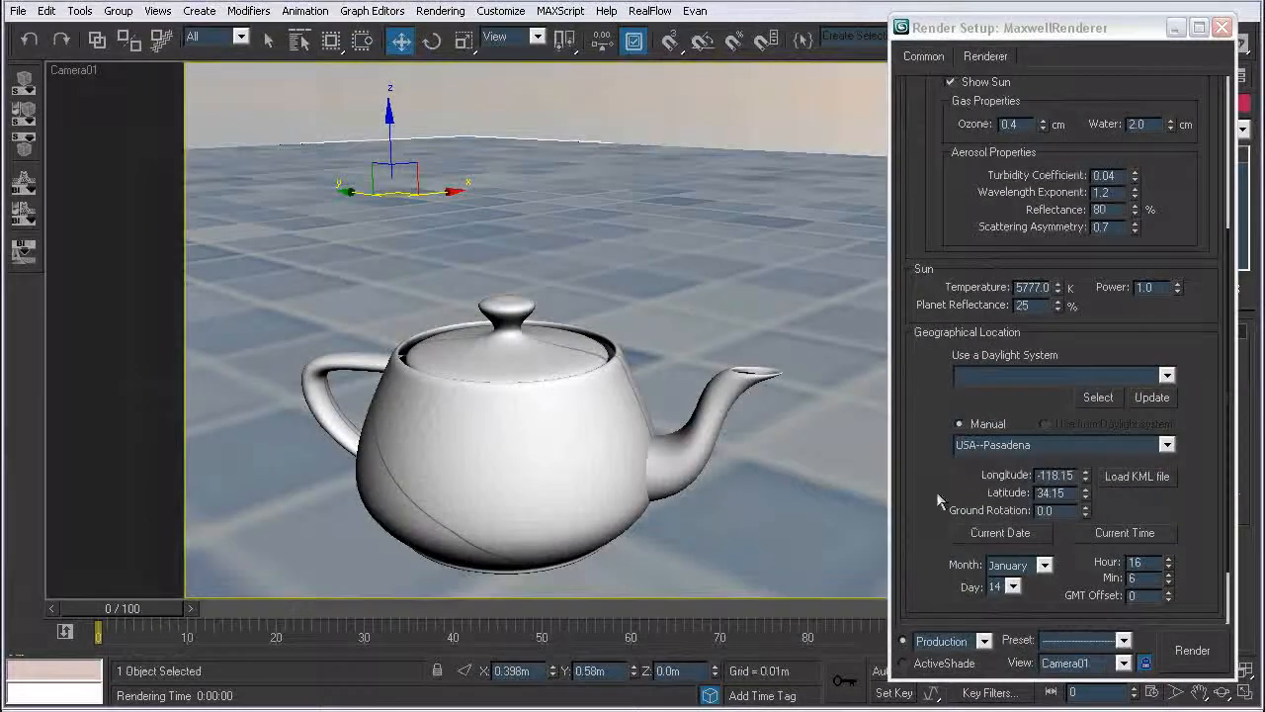
{"action": "scroll", "coordinate": [940, 419], "scroll_direction": "up", "scroll_amount": 2}
{"action": "left_click_drag", "start_coordinate": [935, 494], "coordinate": [947, 318]}
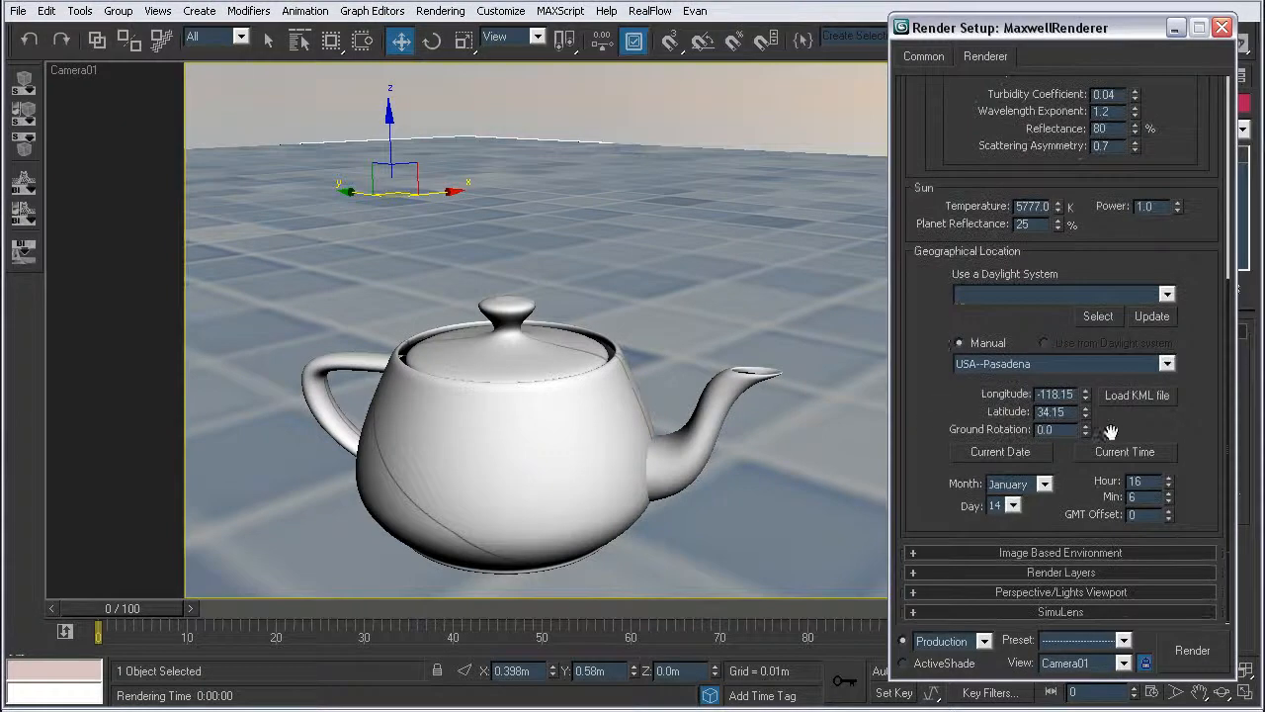
{"action": "scroll", "coordinate": [926, 425], "scroll_direction": "up", "scroll_amount": 1}
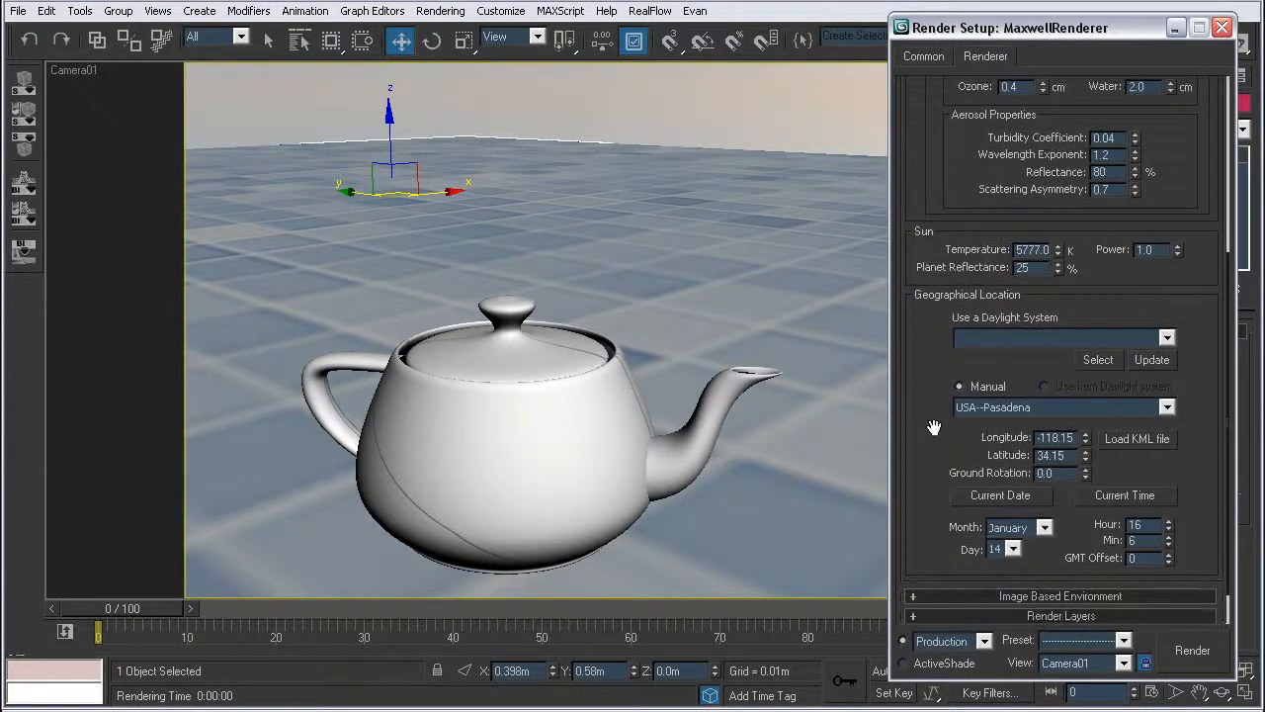
{"action": "scroll", "coordinate": [940, 369], "scroll_direction": "up", "scroll_amount": 6}
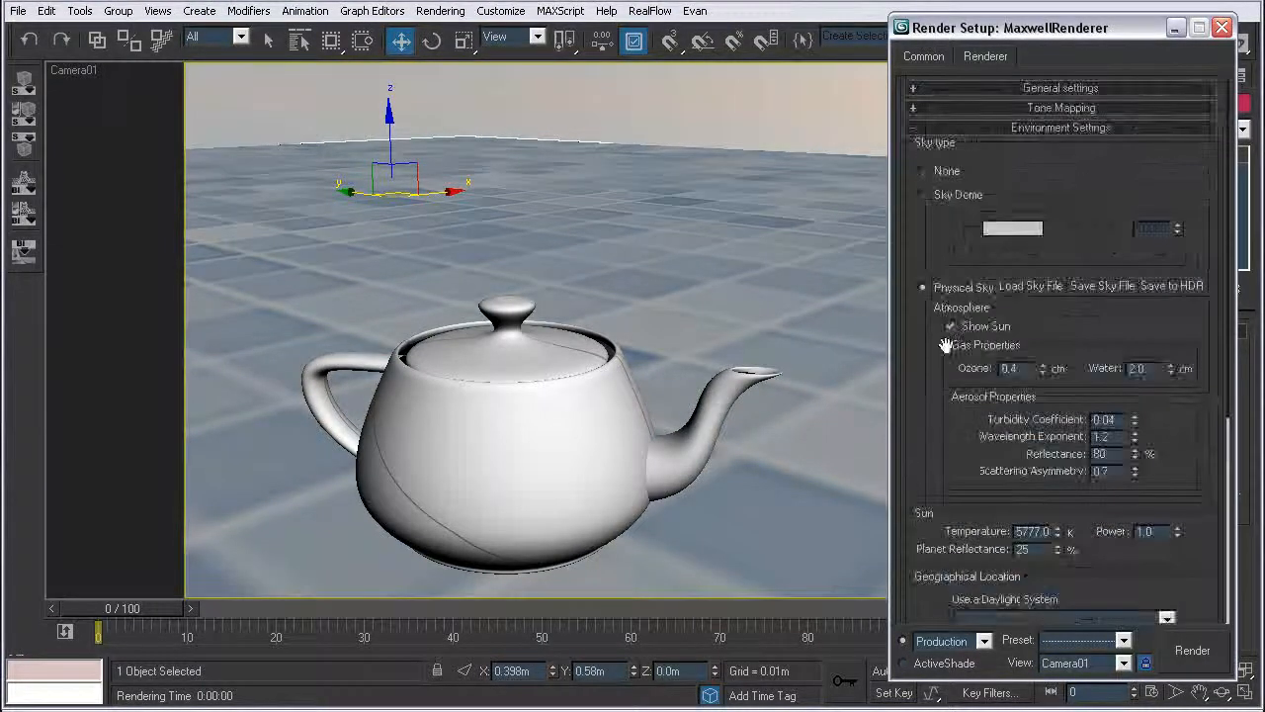
Step: Collapse the Environment Settings, expand the General settings and close the render setup window
{"action": "left_click", "coordinate": [984, 128]}
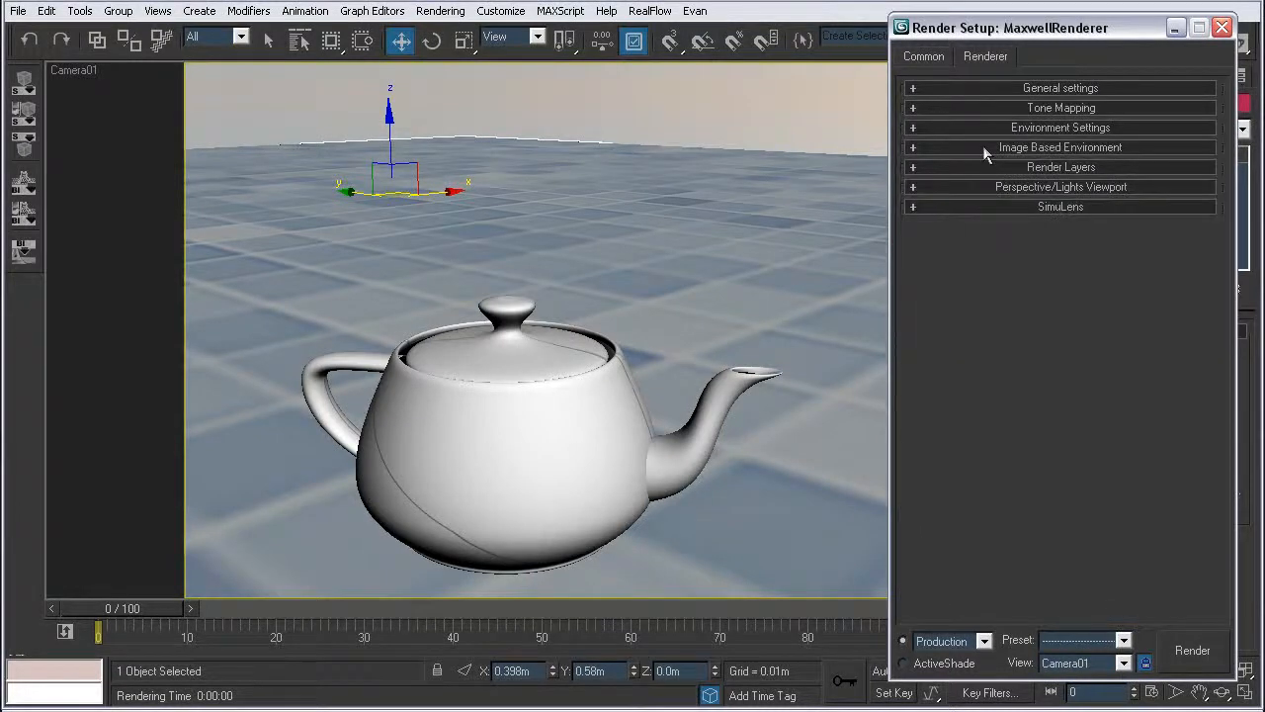
{"action": "left_click", "coordinate": [998, 209]}
{"action": "left_click", "coordinate": [1013, 208]}
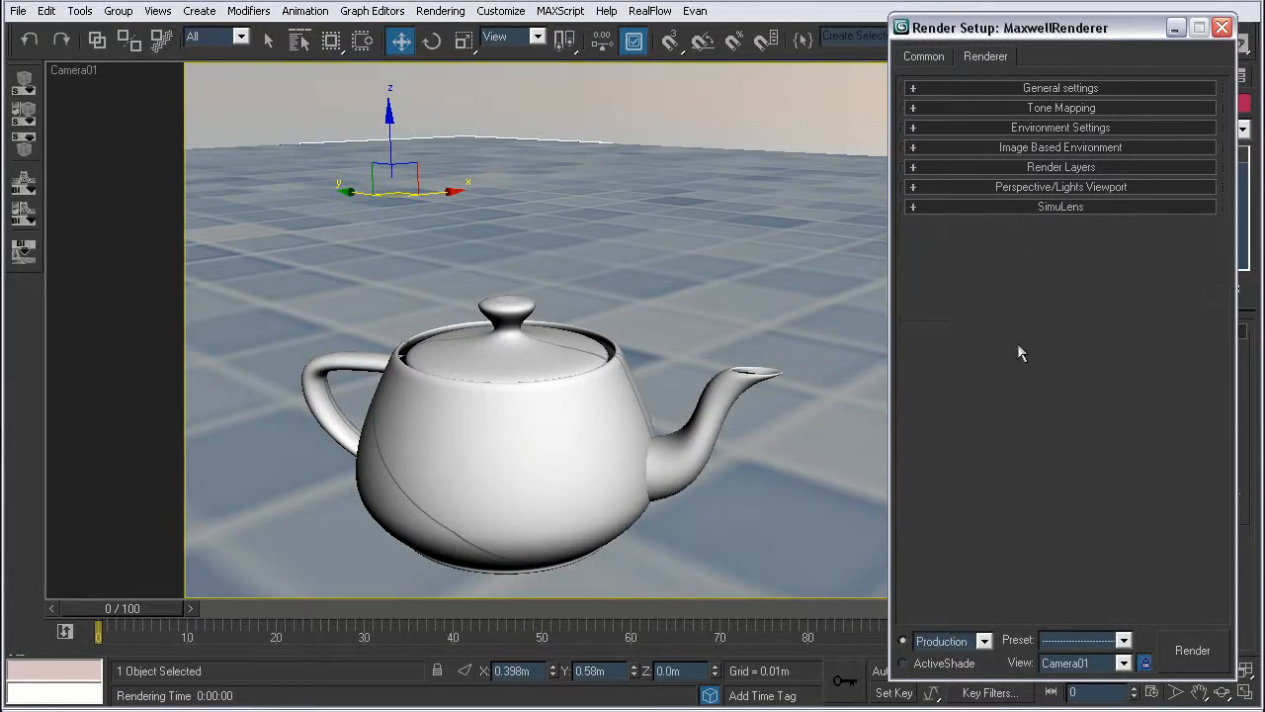
{"action": "left_click", "coordinate": [1028, 91]}
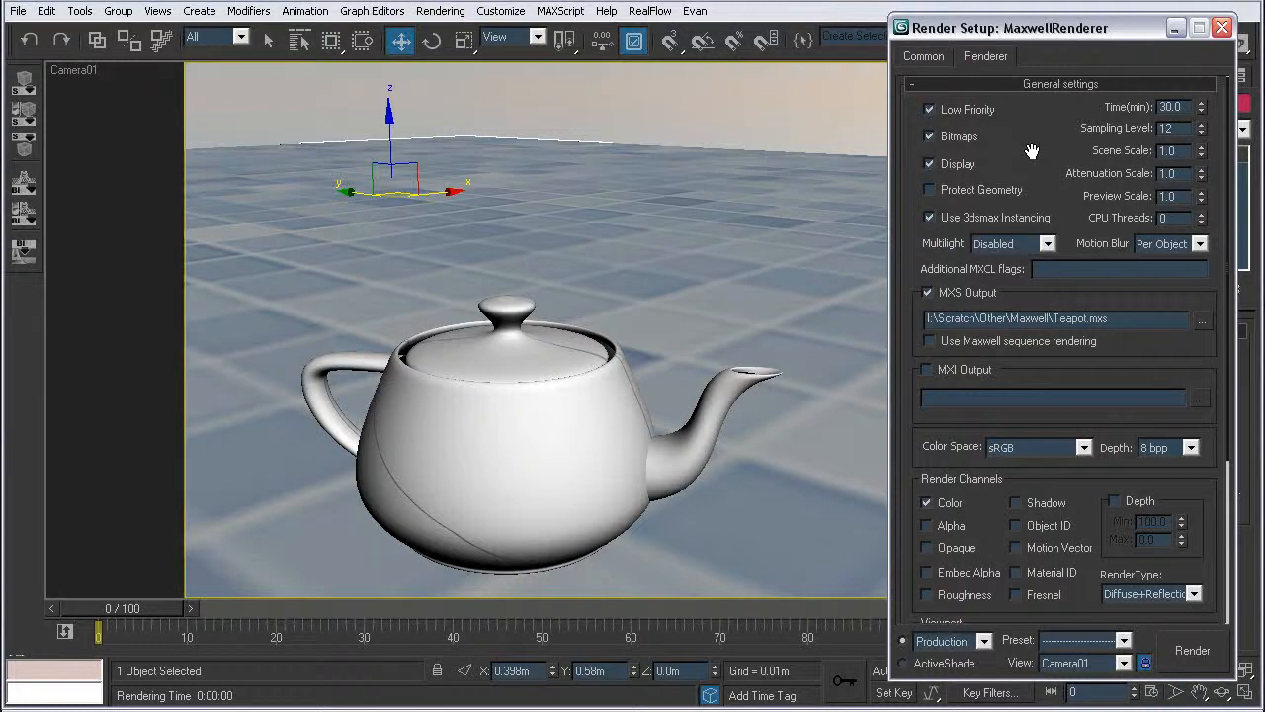
{"action": "left_click", "coordinate": [1222, 26]}
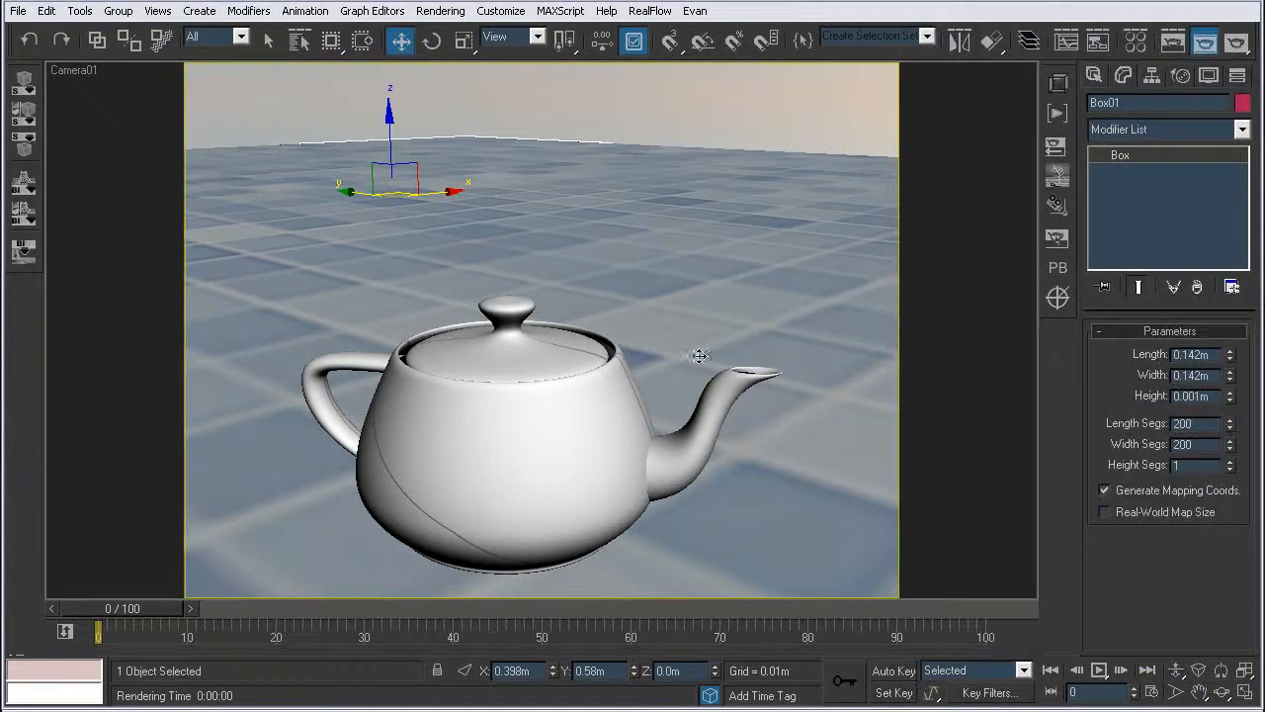
Step: In a perspective view, select Camera01.Target and move it onto the teapot, at about X -0.019 m, Y -0.016 m
{"action": "key", "text": "p"}
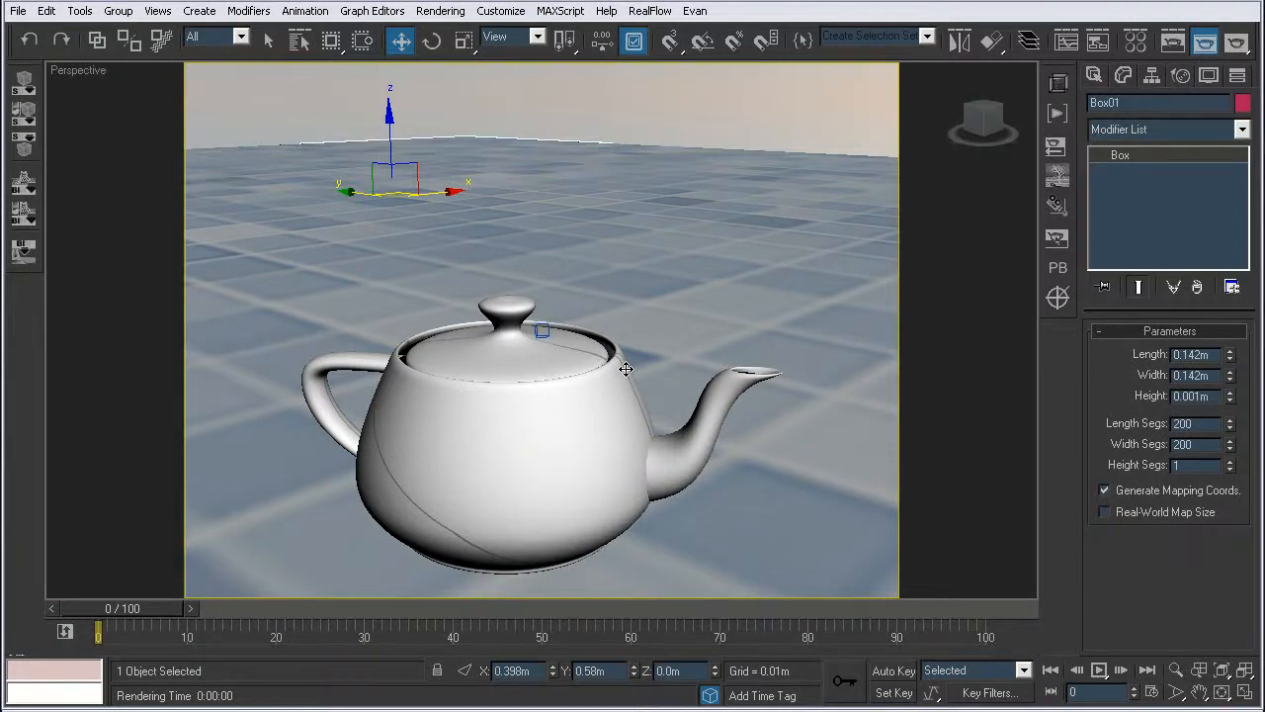
{"action": "middle_click_drag", "start_coordinate": [658, 378], "coordinate": [477, 385], "text": "alt"}
{"action": "scroll", "coordinate": [477, 385], "scroll_direction": "down", "scroll_amount": 4}
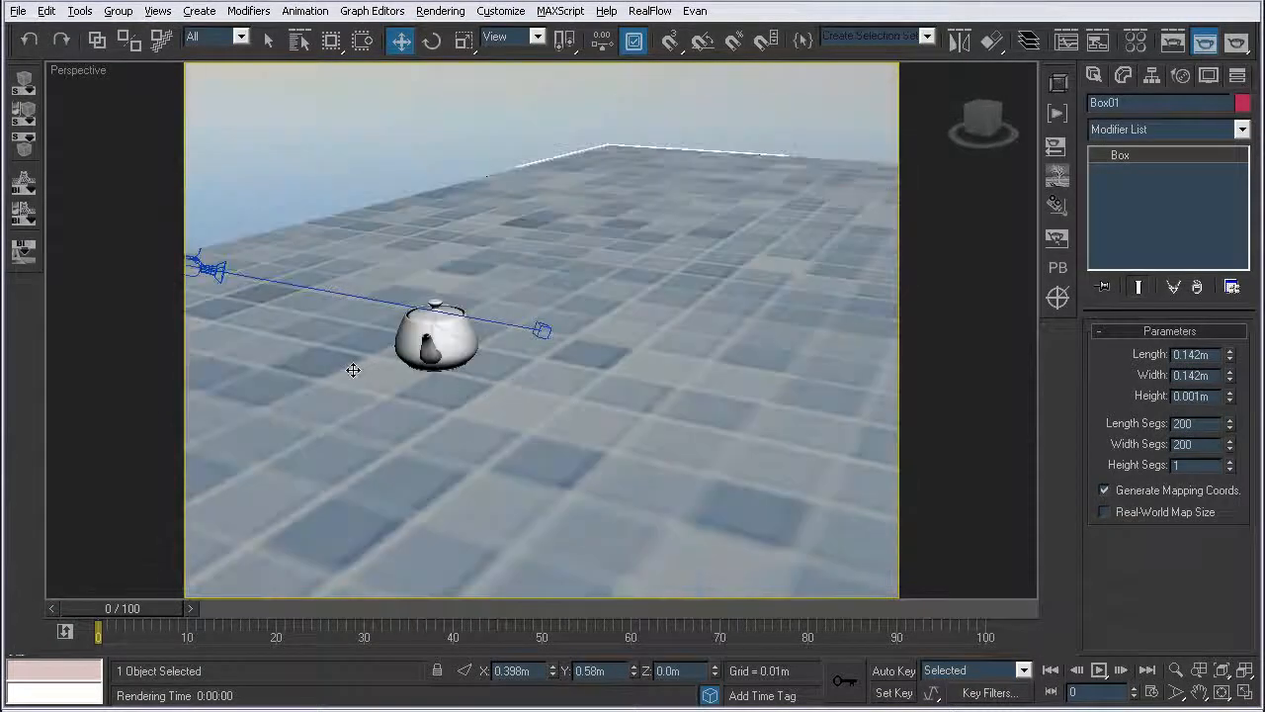
{"action": "middle_click_drag", "start_coordinate": [607, 376], "coordinate": [568, 367], "text": "alt"}
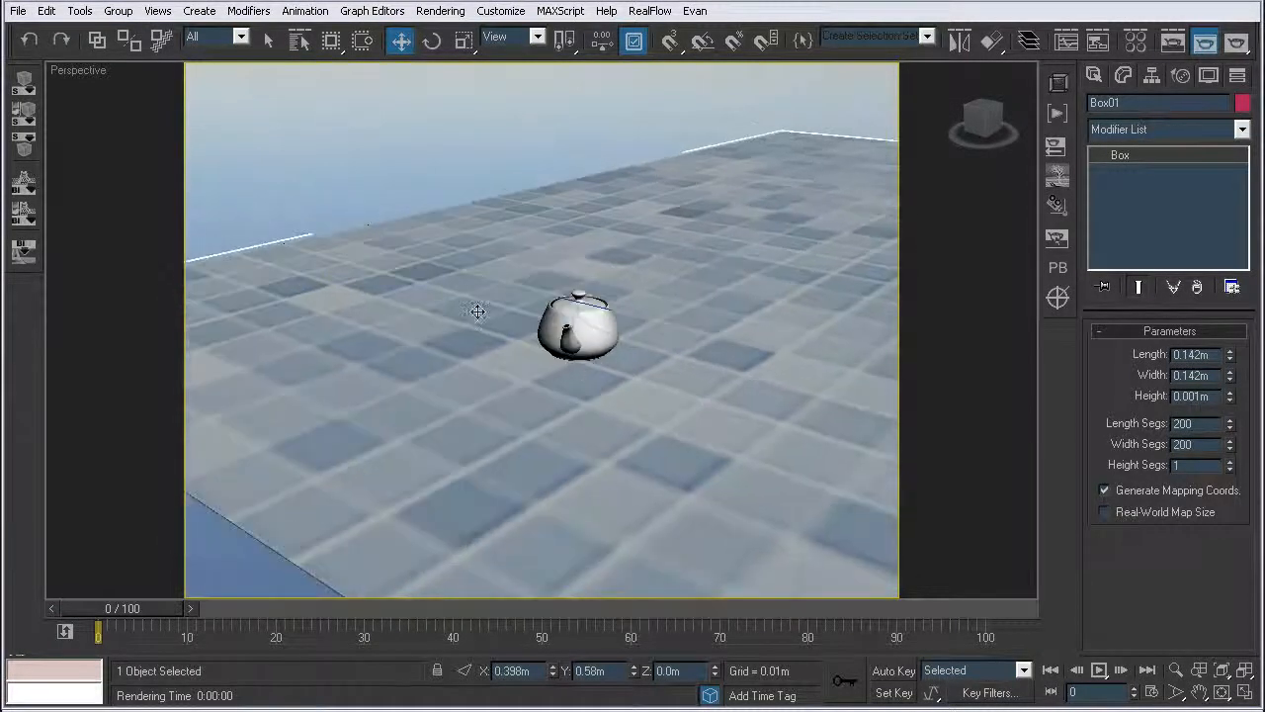
{"action": "key", "text": "h"}
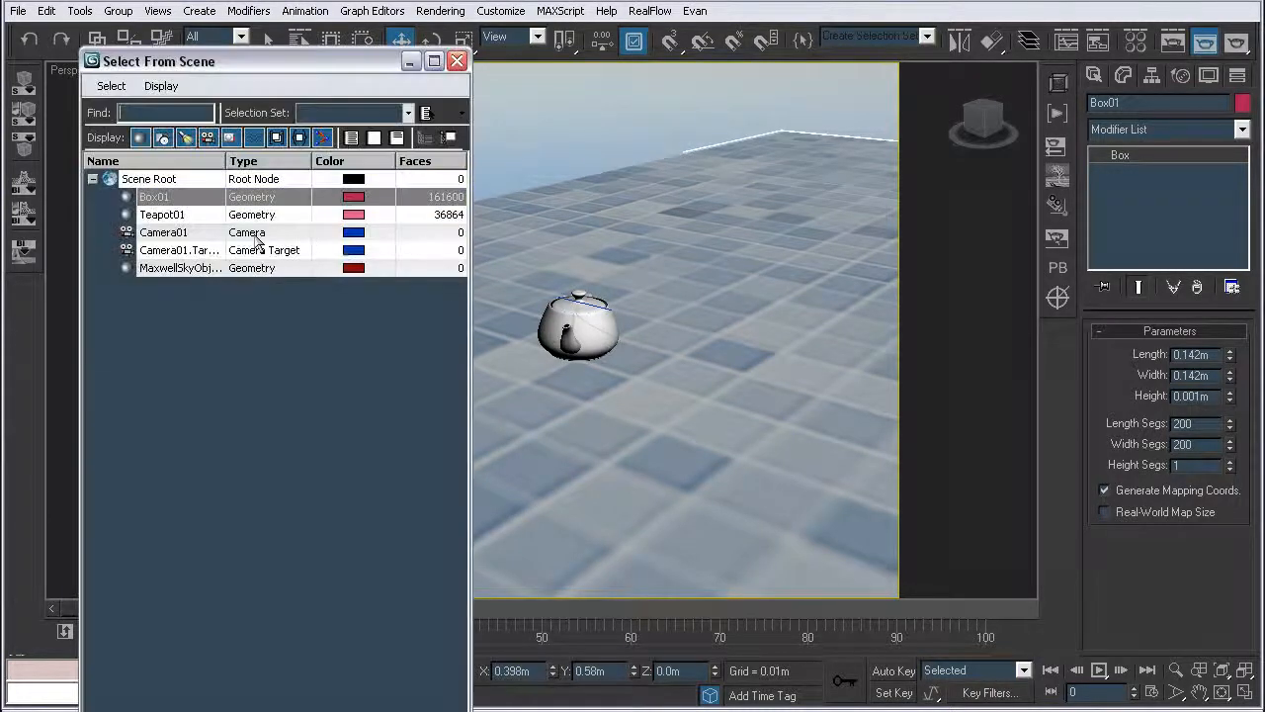
{"action": "double_click", "coordinate": [183, 250]}
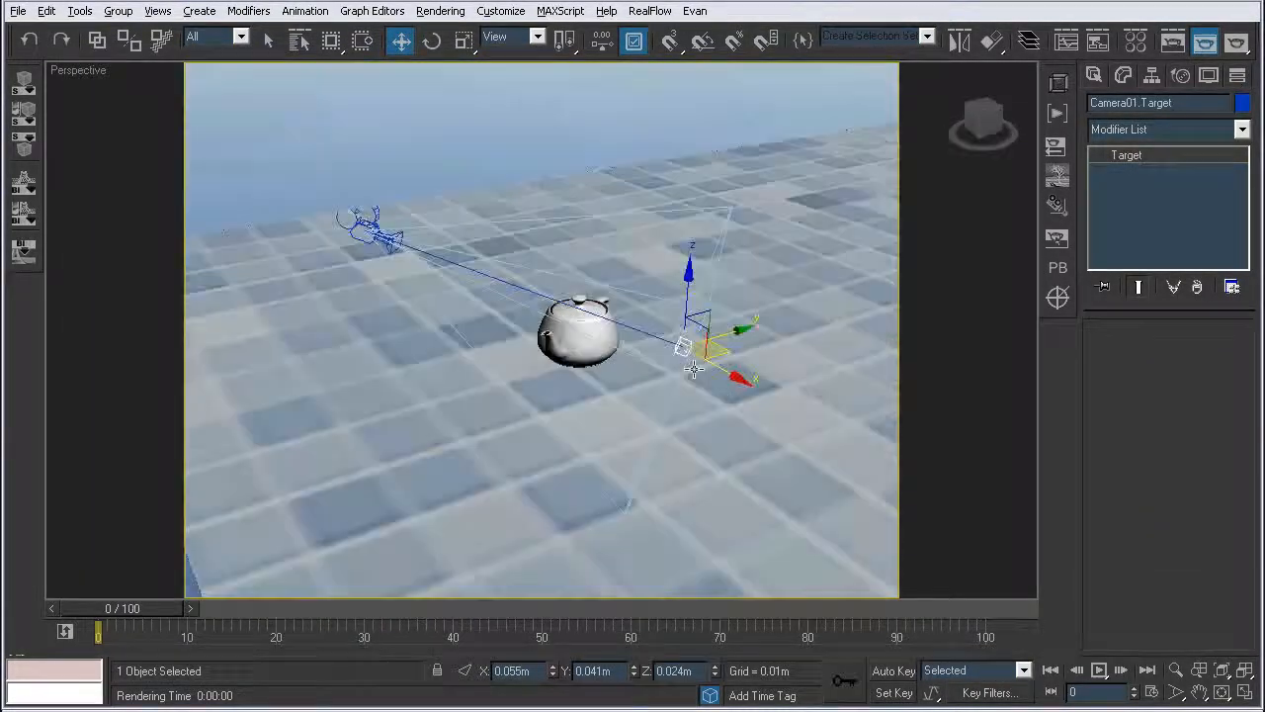
{"action": "middle_click_drag", "start_coordinate": [694, 369], "coordinate": [672, 407], "text": "alt"}
{"action": "left_click_drag", "start_coordinate": [672, 407], "coordinate": [598, 360]}
{"action": "middle_click_drag", "start_coordinate": [584, 401], "coordinate": [641, 399], "text": "alt"}
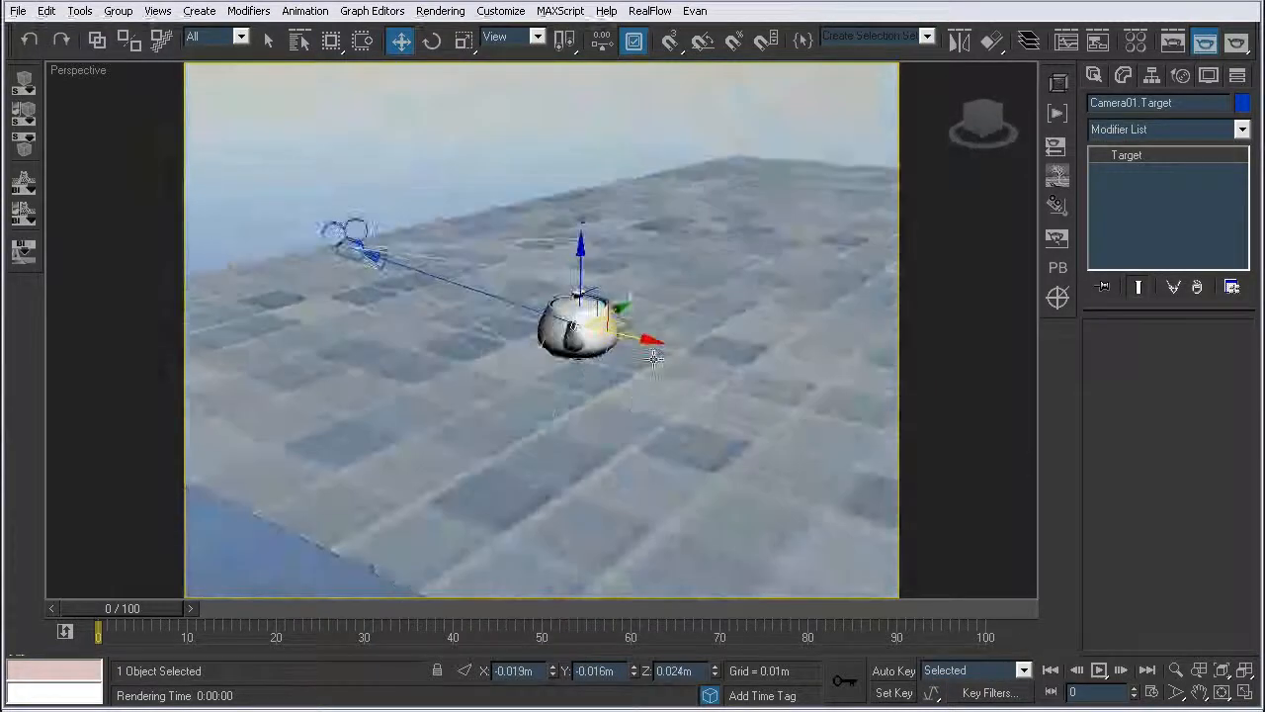
{"action": "mouse_move", "coordinate": [687, 344]}
{"action": "middle_mouse_down", "text": "alt"}
{"action": "mouse_move", "coordinate": [670, 360]}
{"action": "mouse_move", "coordinate": [651, 336]}
{"action": "mouse_move", "coordinate": [714, 323]}
{"action": "mouse_move", "coordinate": [682, 331]}
{"action": "mouse_move", "coordinate": [593, 297]}
{"action": "middle_mouse_up", "text": "alt"}
Step: Select Camera01 and apply the 35 mm stock lens to it
{"action": "left_click", "coordinate": [362, 228]}
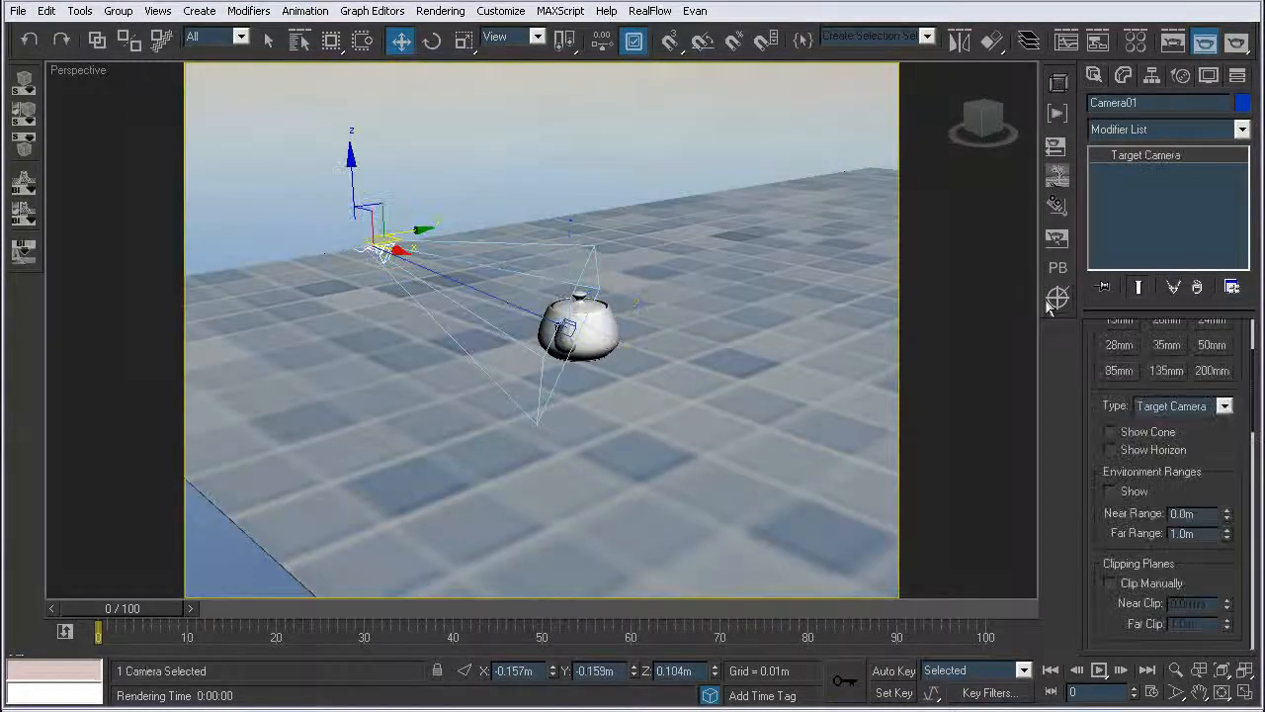
{"action": "scroll", "coordinate": [1097, 365], "scroll_direction": "up", "scroll_amount": 5}
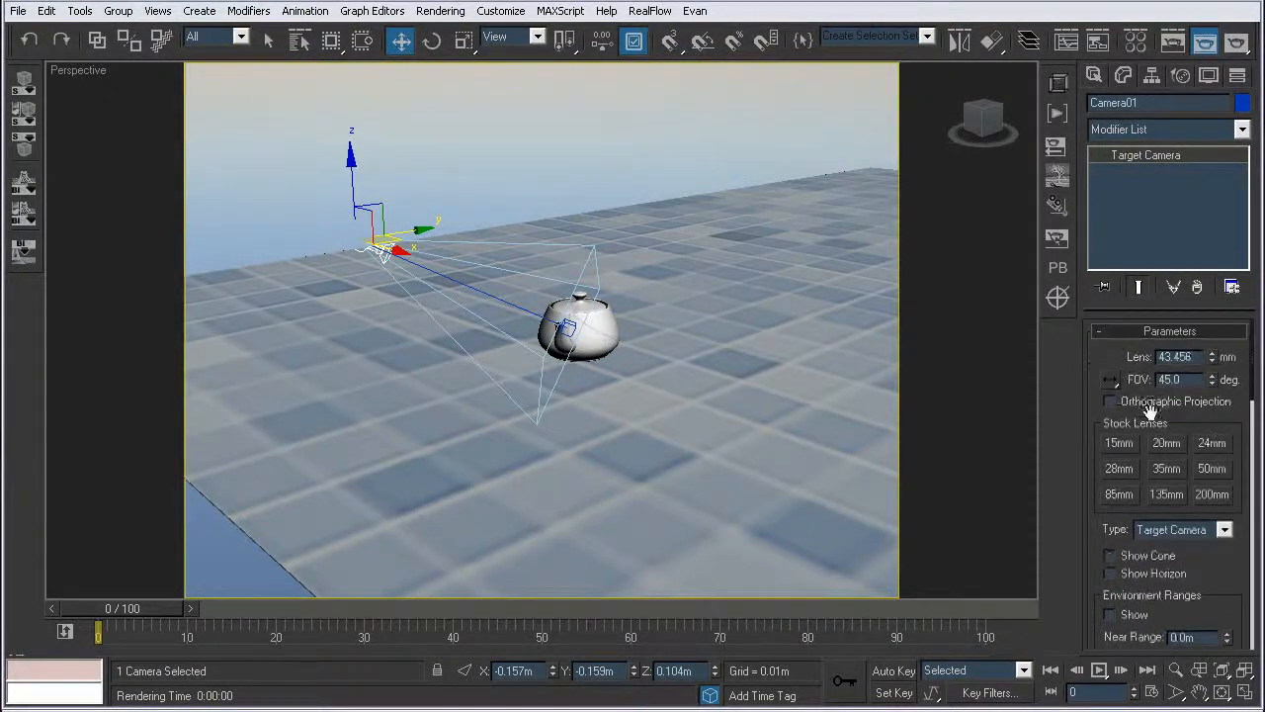
{"action": "left_click", "coordinate": [1165, 471]}
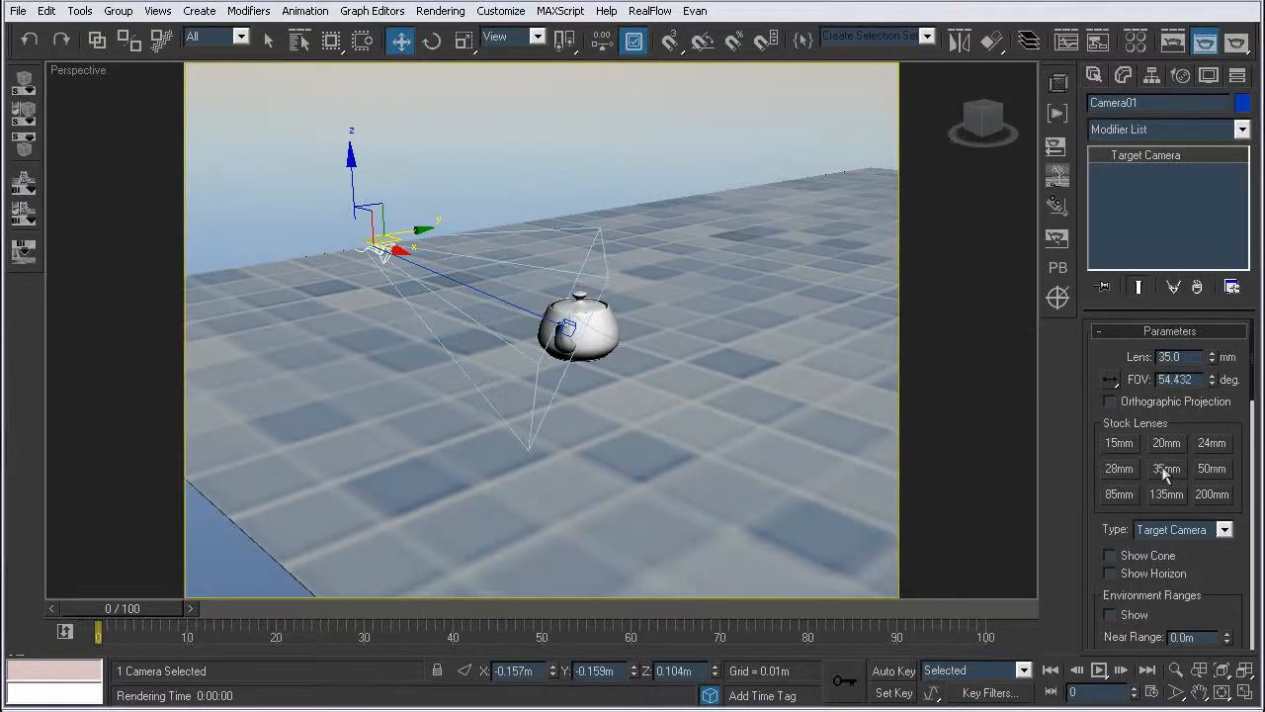
Step: Switch the viewport back to the Camera01 view and clear the selection
{"action": "middle_click_drag", "start_coordinate": [689, 385], "coordinate": [511, 418], "text": "alt"}
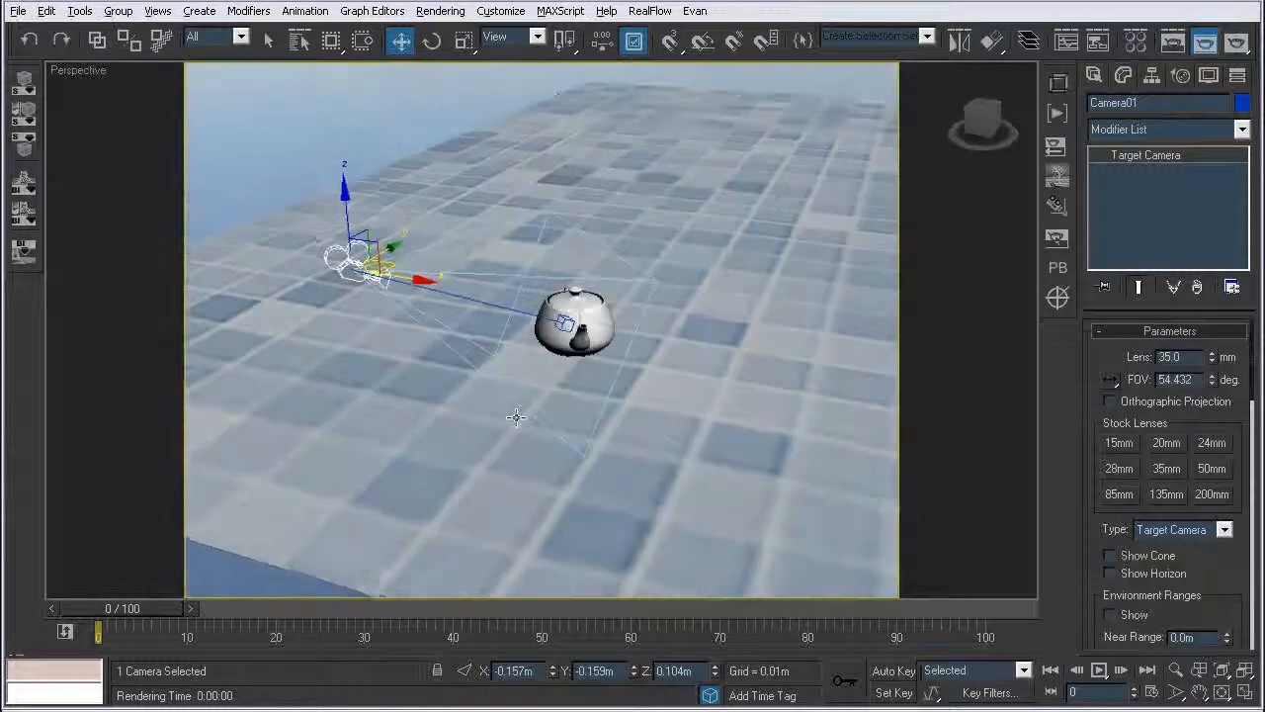
{"action": "left_click", "coordinate": [563, 315]}
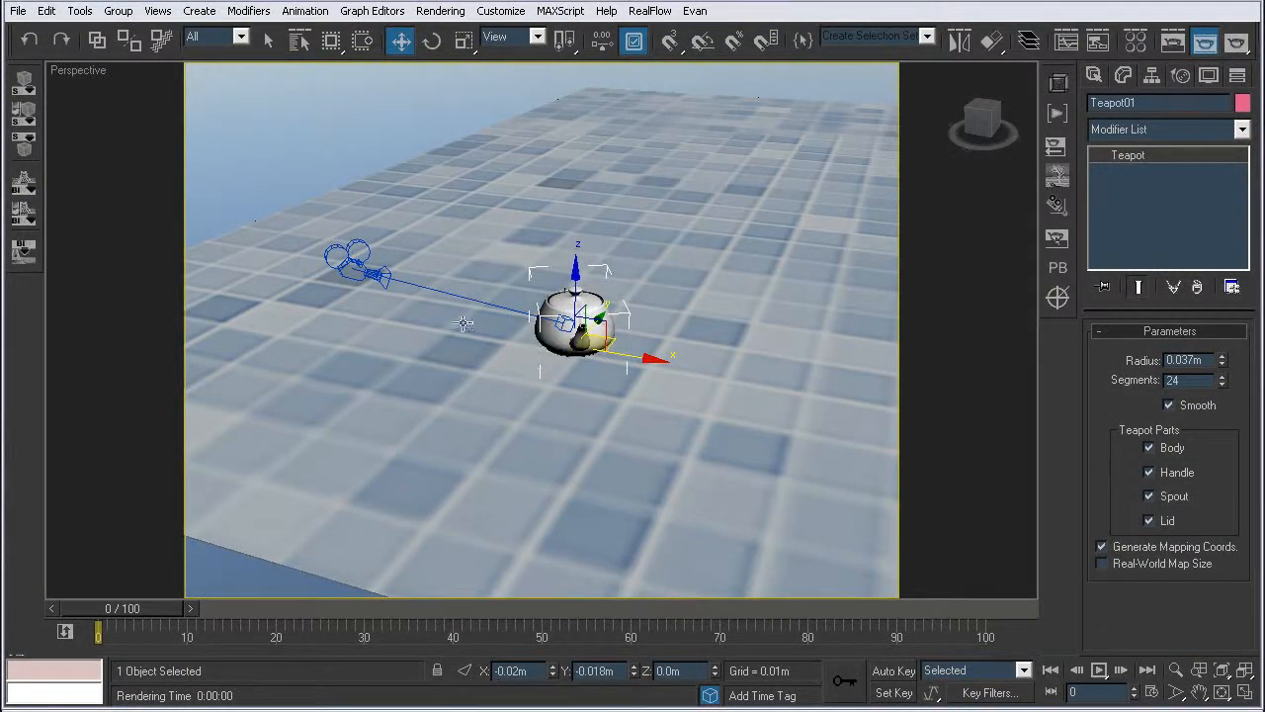
{"action": "right_click", "coordinate": [73, 71]}
{"action": "mouse_move", "coordinate": [124, 85]}
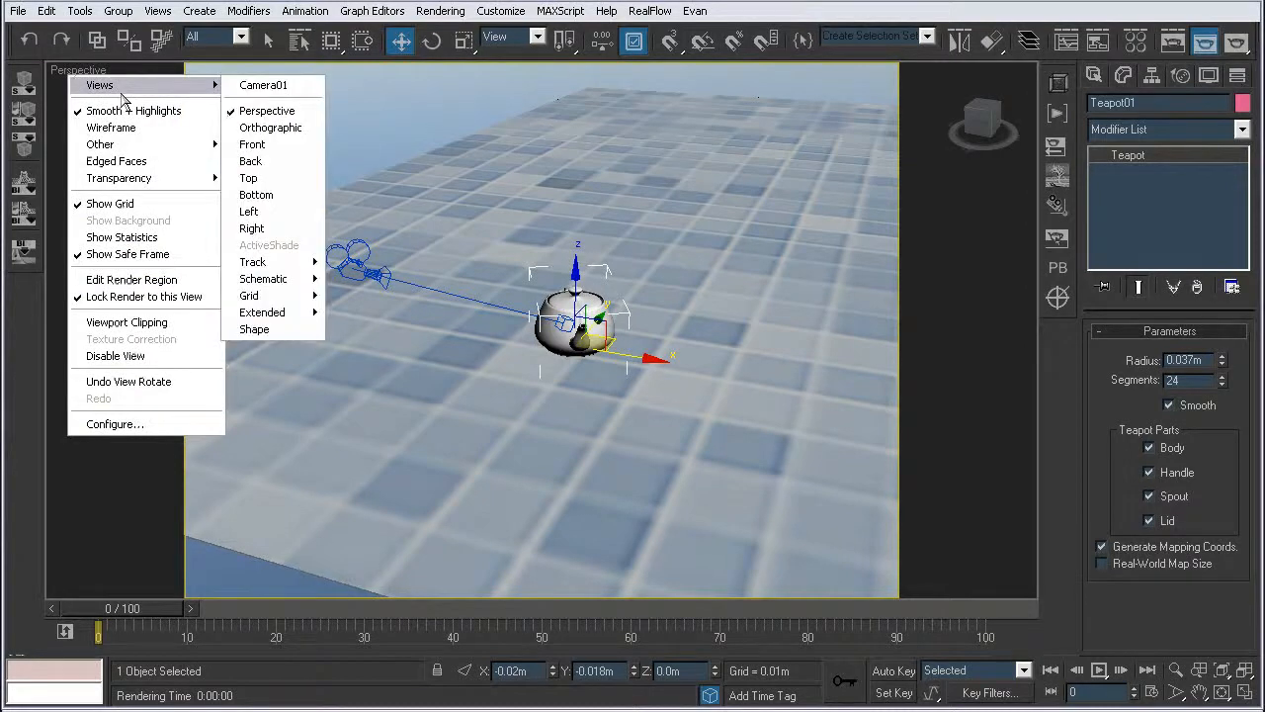
{"action": "left_click", "coordinate": [286, 86]}
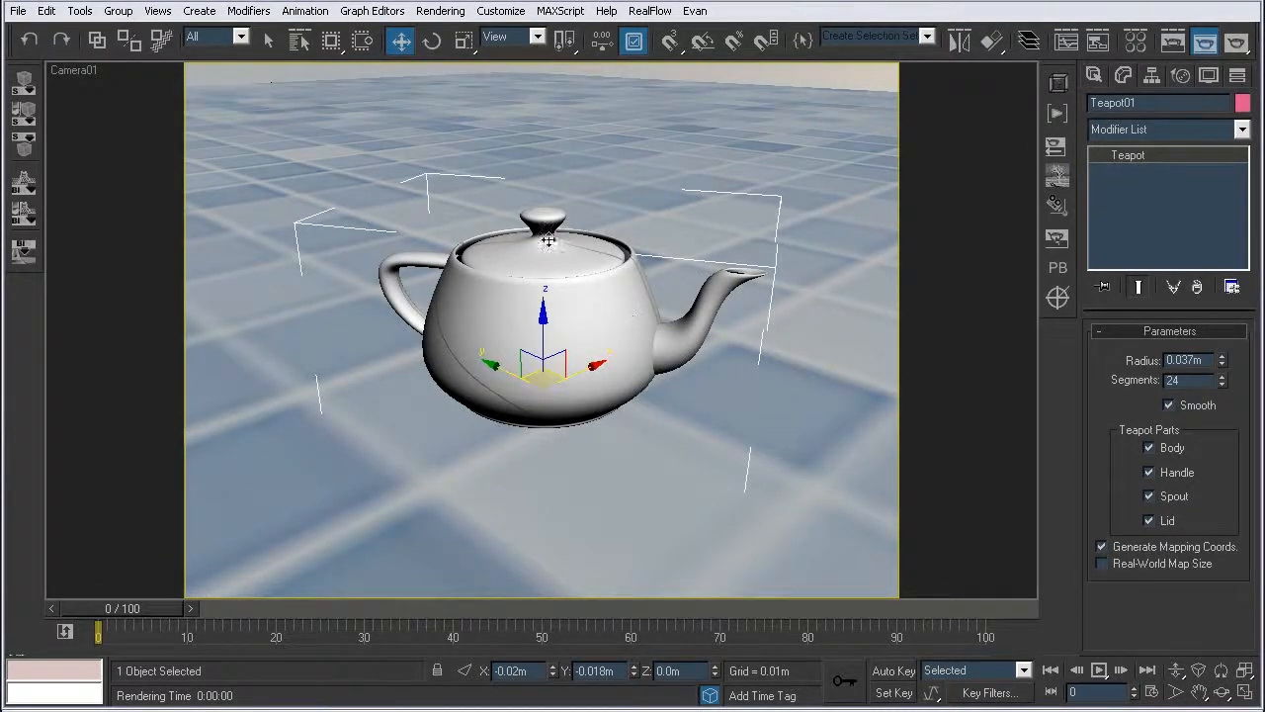
{"action": "left_click", "coordinate": [774, 85]}
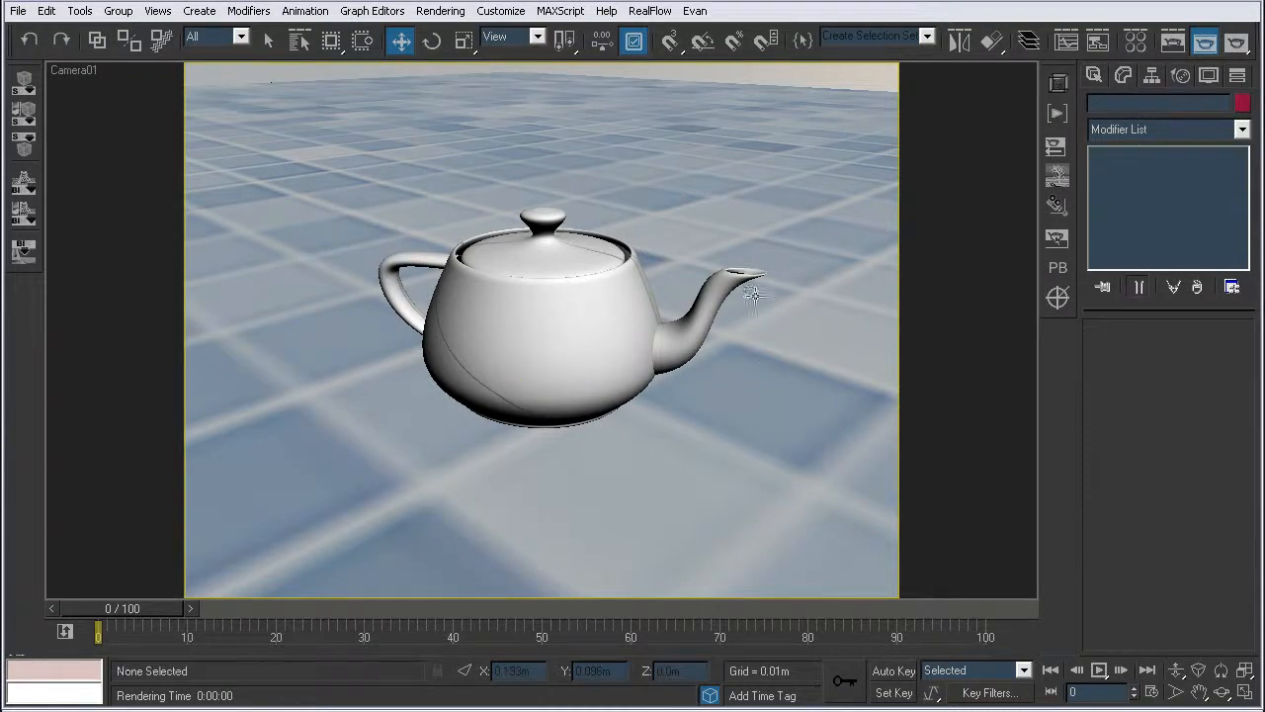
Step: Scale the teapot up uniformly to about 177 percent
{"action": "left_click", "coordinate": [551, 338]}
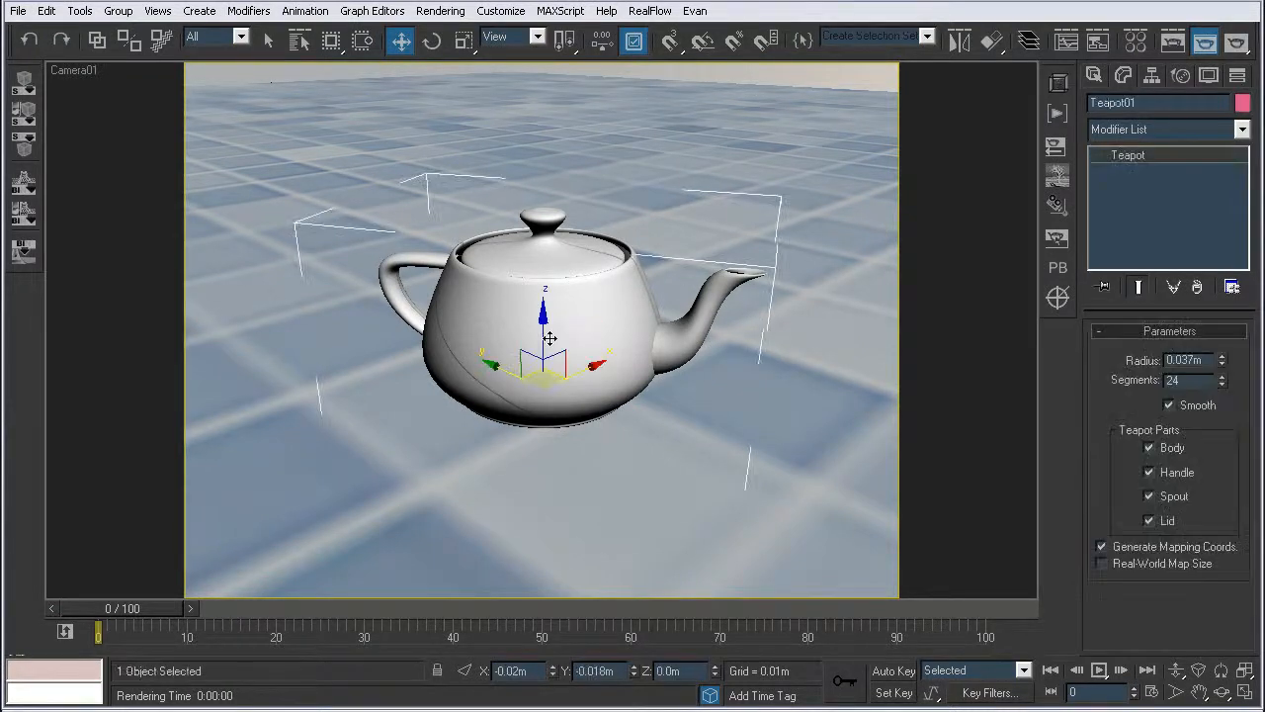
{"action": "key", "text": "r"}
{"action": "left_click_drag", "start_coordinate": [549, 393], "coordinate": [584, 310]}
Step: In a perspective view near floor level, lower the teapot slightly to about Z -0.002 m so it sits into the floor
{"action": "key", "text": "p"}
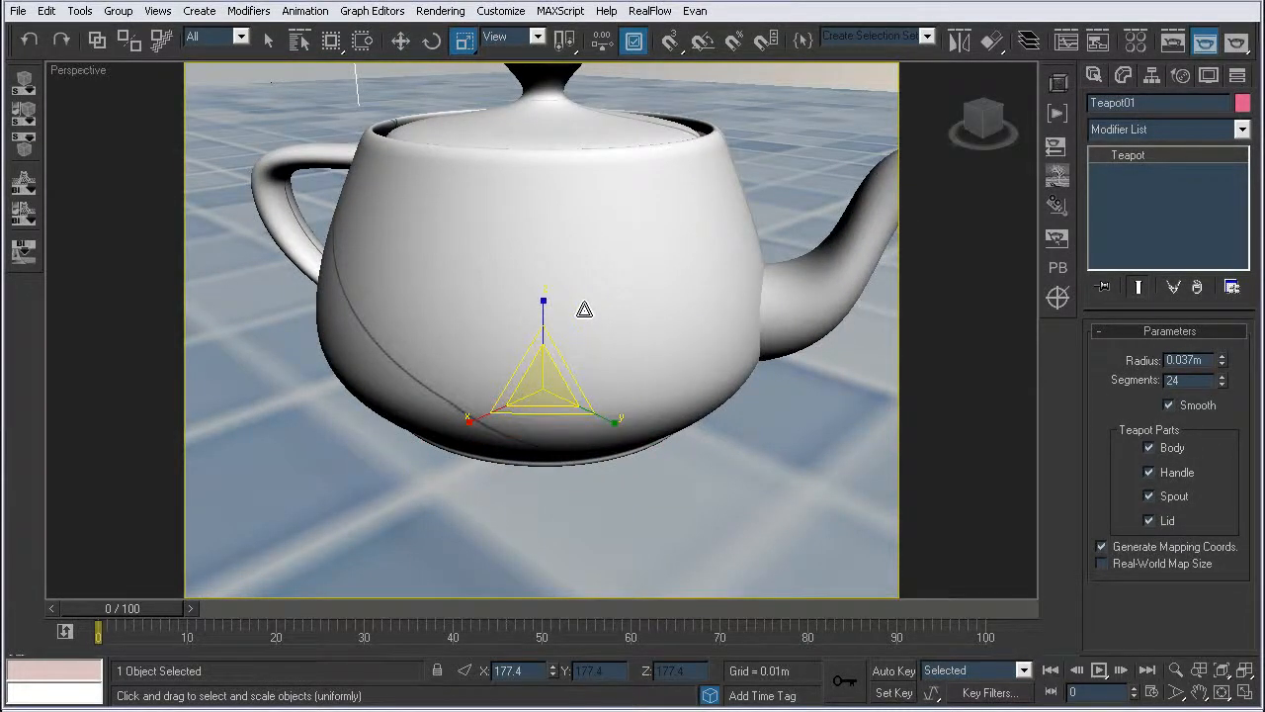
{"action": "middle_click_drag", "start_coordinate": [584, 310], "coordinate": [694, 341], "text": "alt"}
{"action": "key", "text": "w"}
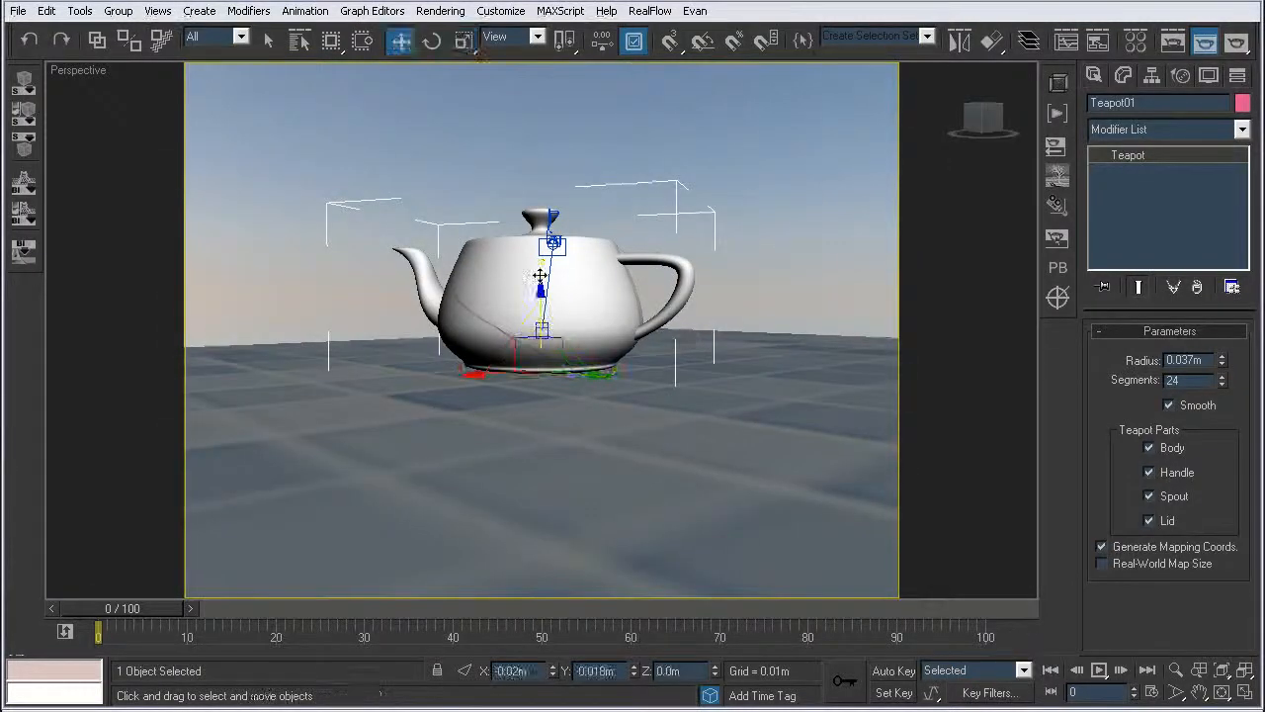
{"action": "left_click_drag", "start_coordinate": [541, 286], "coordinate": [541, 290]}
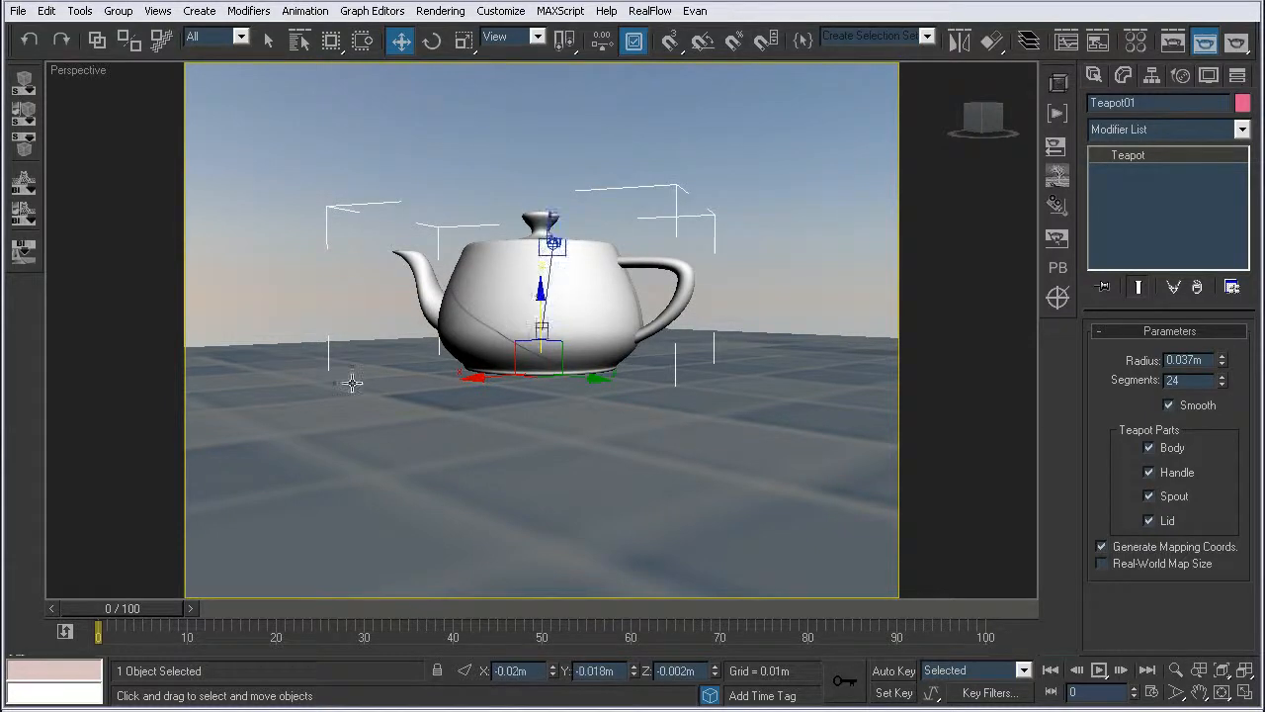
{"action": "middle_click_drag", "start_coordinate": [457, 349], "coordinate": [175, 393], "text": "alt"}
Step: Return the viewport to Camera01 and adjust the camera's pan and field of view to frame the whole enlarged teapot
{"action": "left_click", "coordinate": [83, 71]}
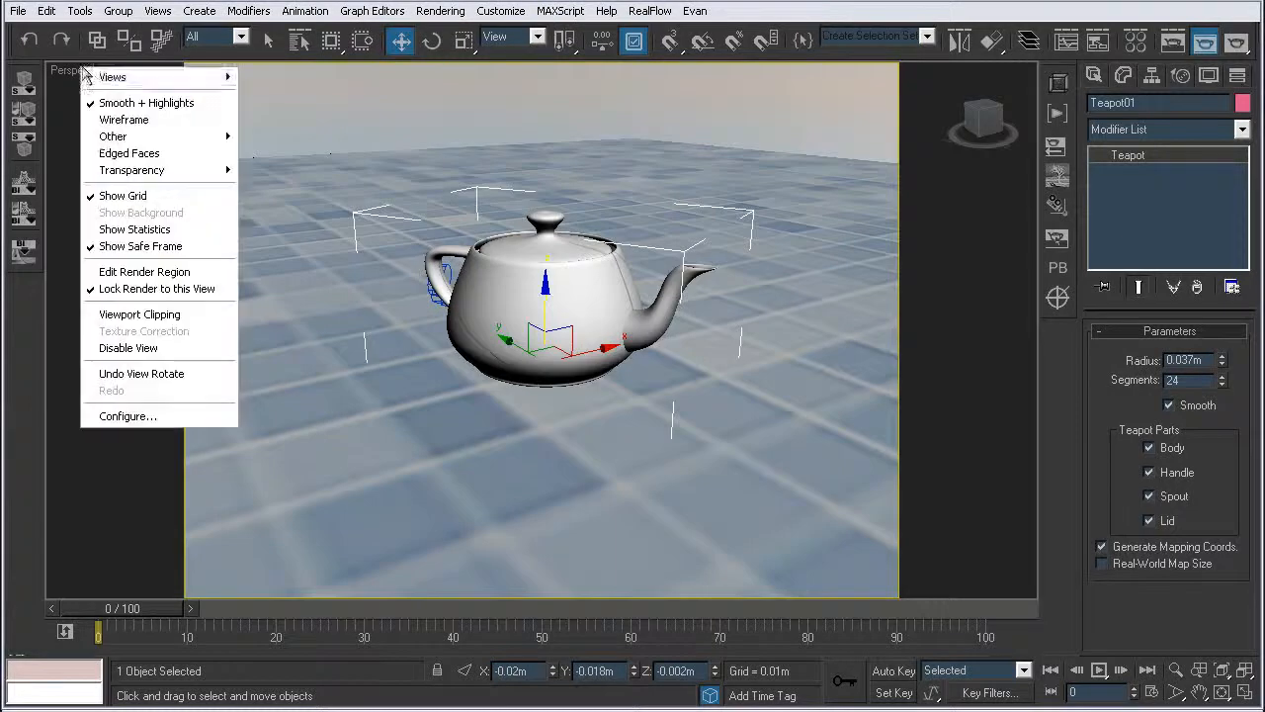
{"action": "mouse_move", "coordinate": [118, 77]}
{"action": "left_click", "coordinate": [267, 78]}
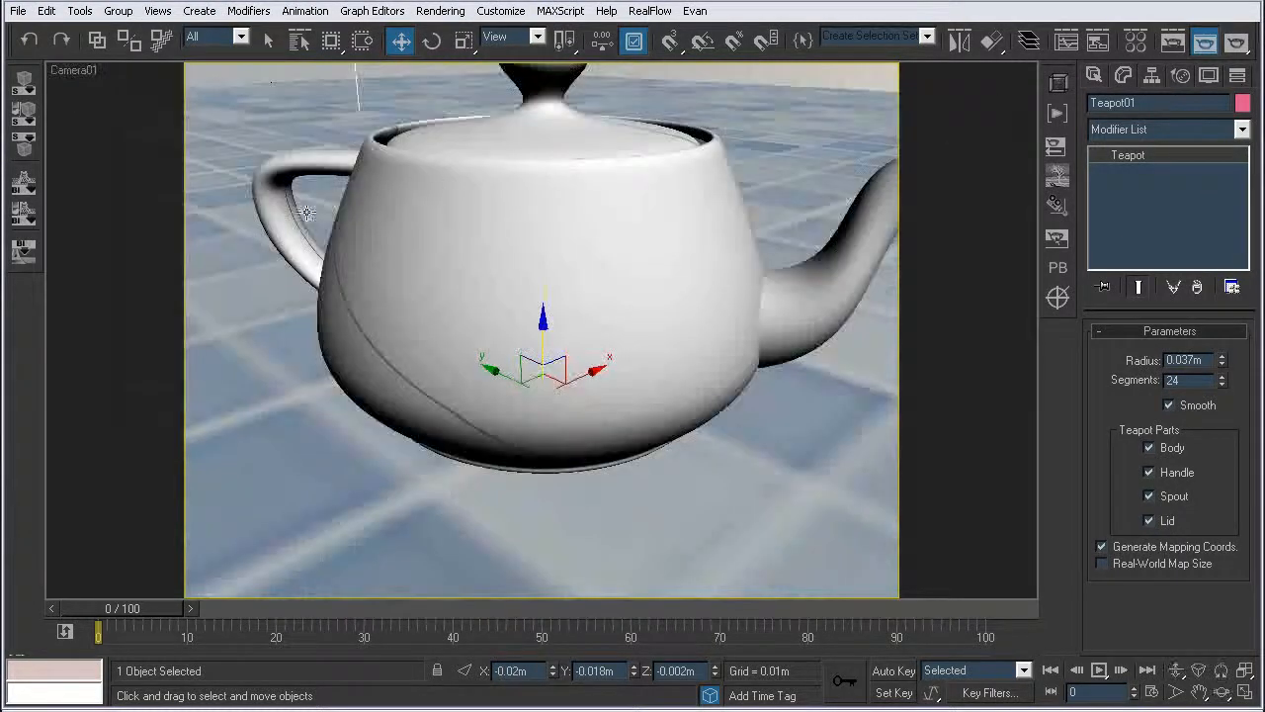
{"action": "middle_click_drag", "start_coordinate": [527, 256], "coordinate": [497, 272]}
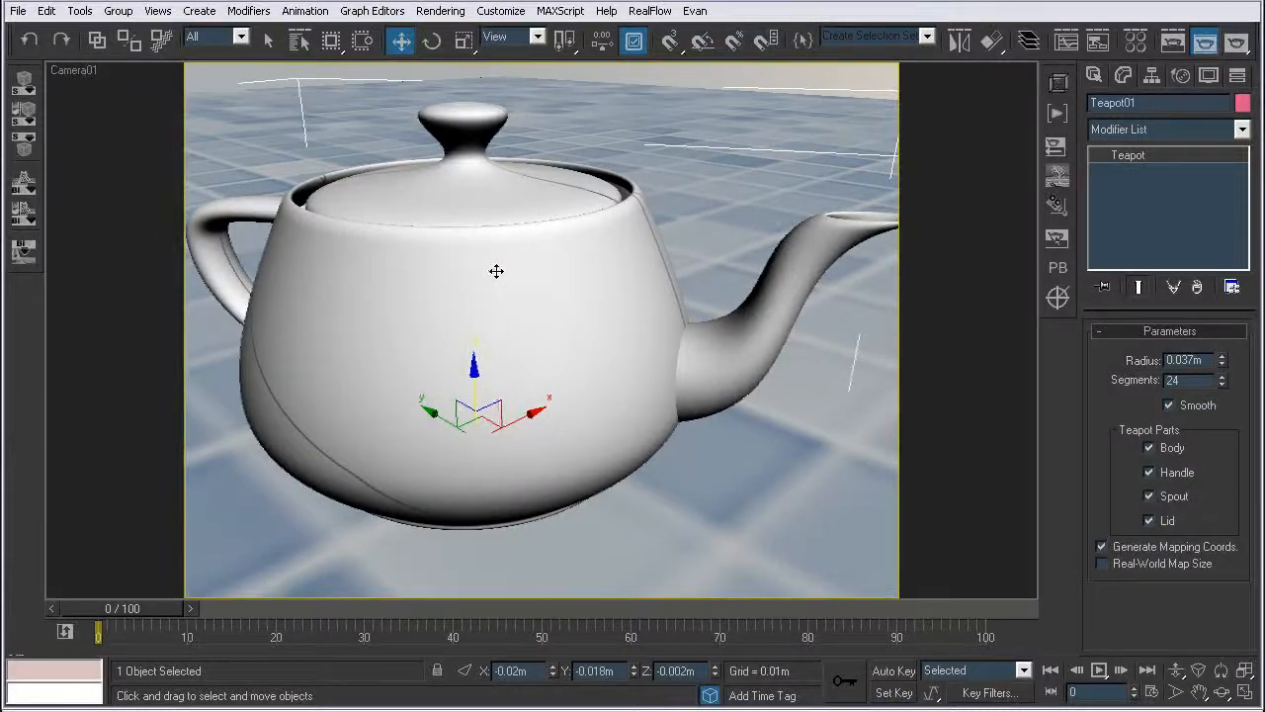
{"action": "left_click", "coordinate": [1176, 692]}
{"action": "left_click_drag", "start_coordinate": [564, 393], "coordinate": [550, 397]}
{"action": "middle_click_drag", "start_coordinate": [571, 364], "coordinate": [571, 375]}
{"action": "key", "text": "w"}
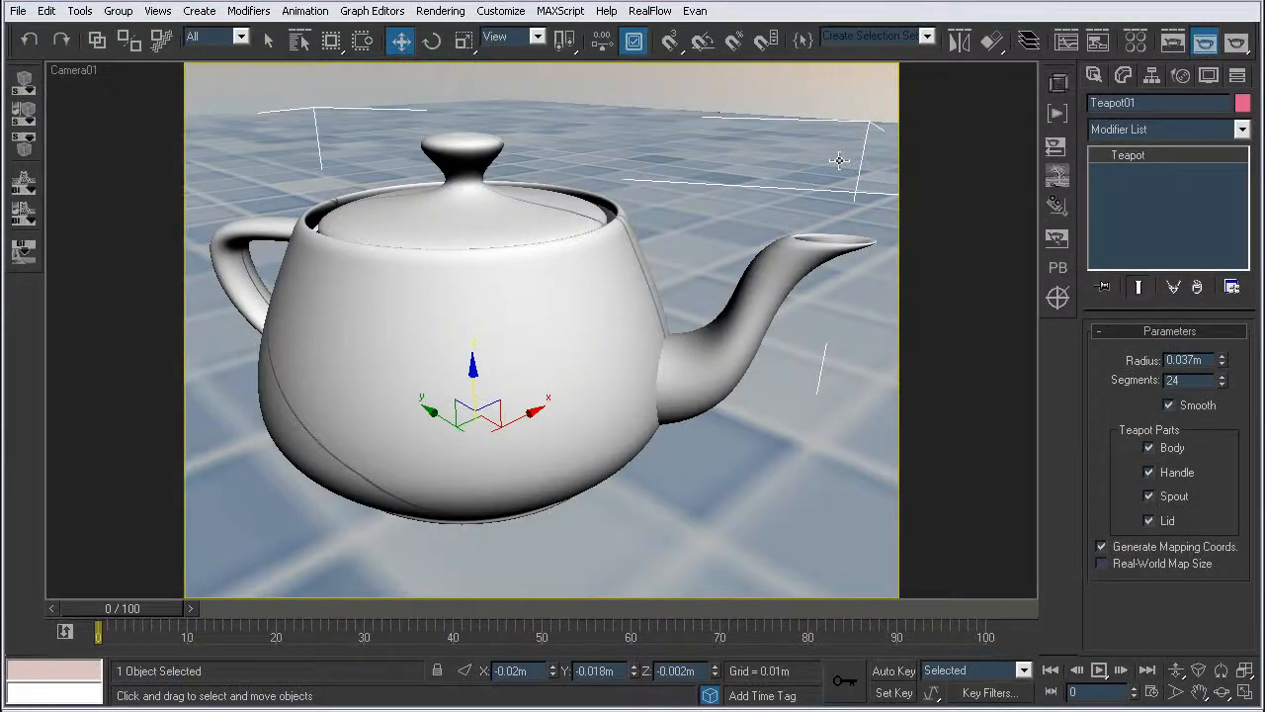
Step: Render the reframed Camera01 view with Maxwell, stop the render and quit the render window
{"action": "key", "text": "F10"}
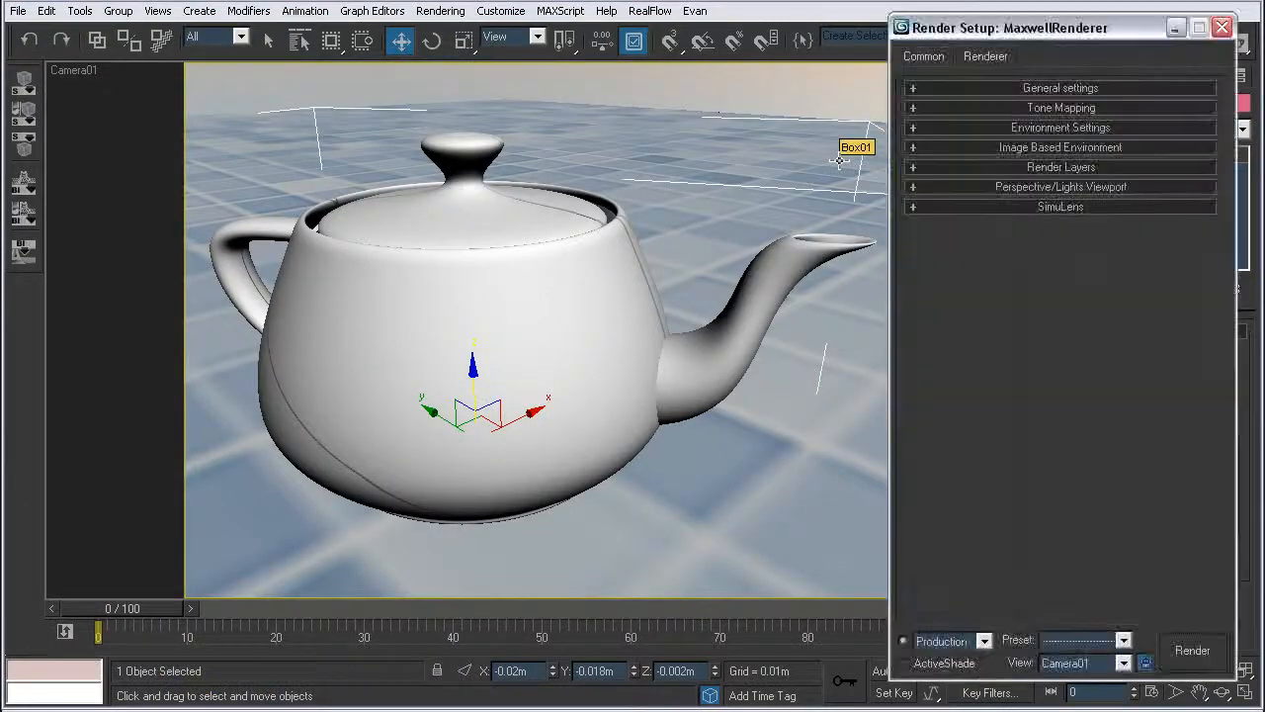
{"action": "left_click", "coordinate": [1038, 88]}
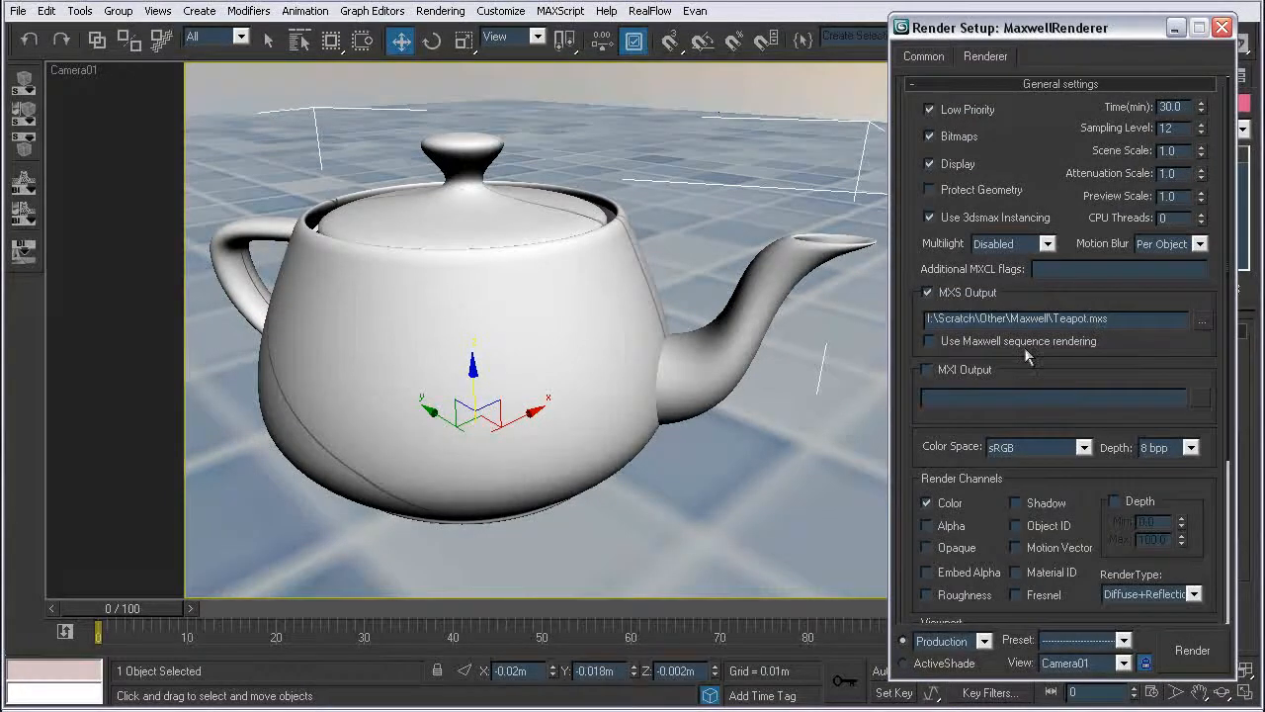
{"action": "left_click", "coordinate": [1191, 663]}
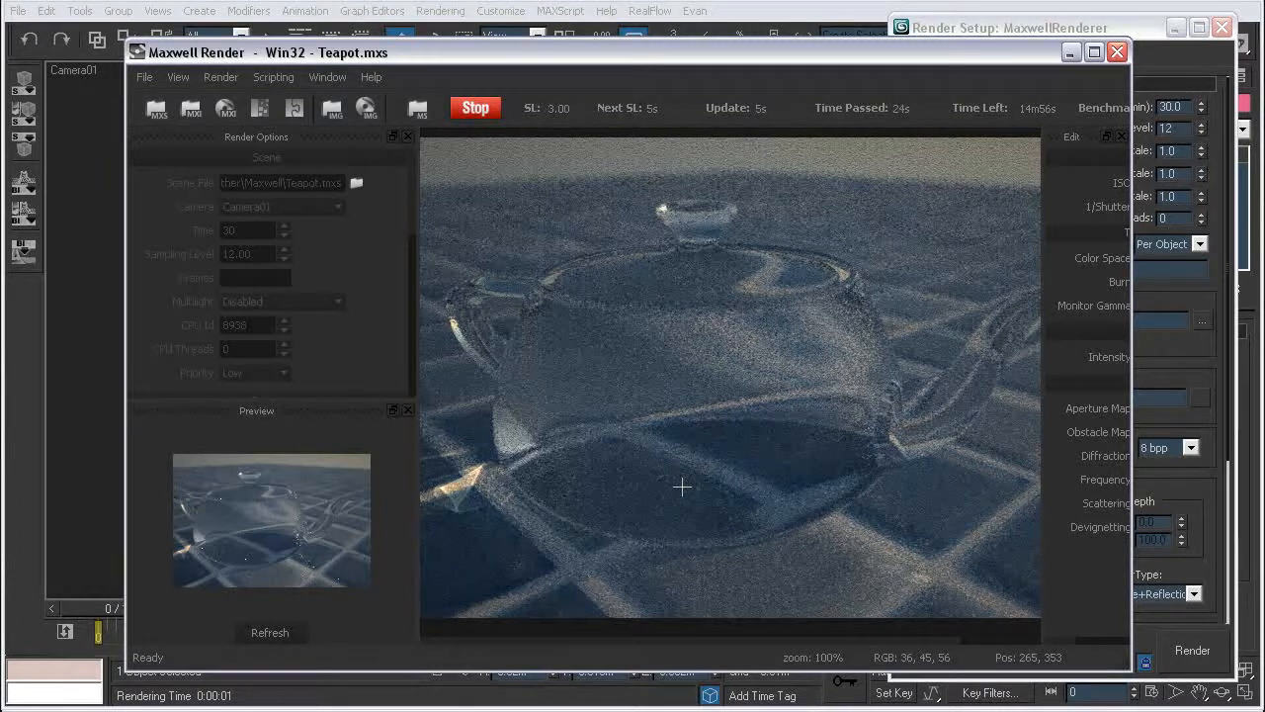
{"action": "left_click", "coordinate": [476, 108]}
{"action": "left_click", "coordinate": [1117, 52]}
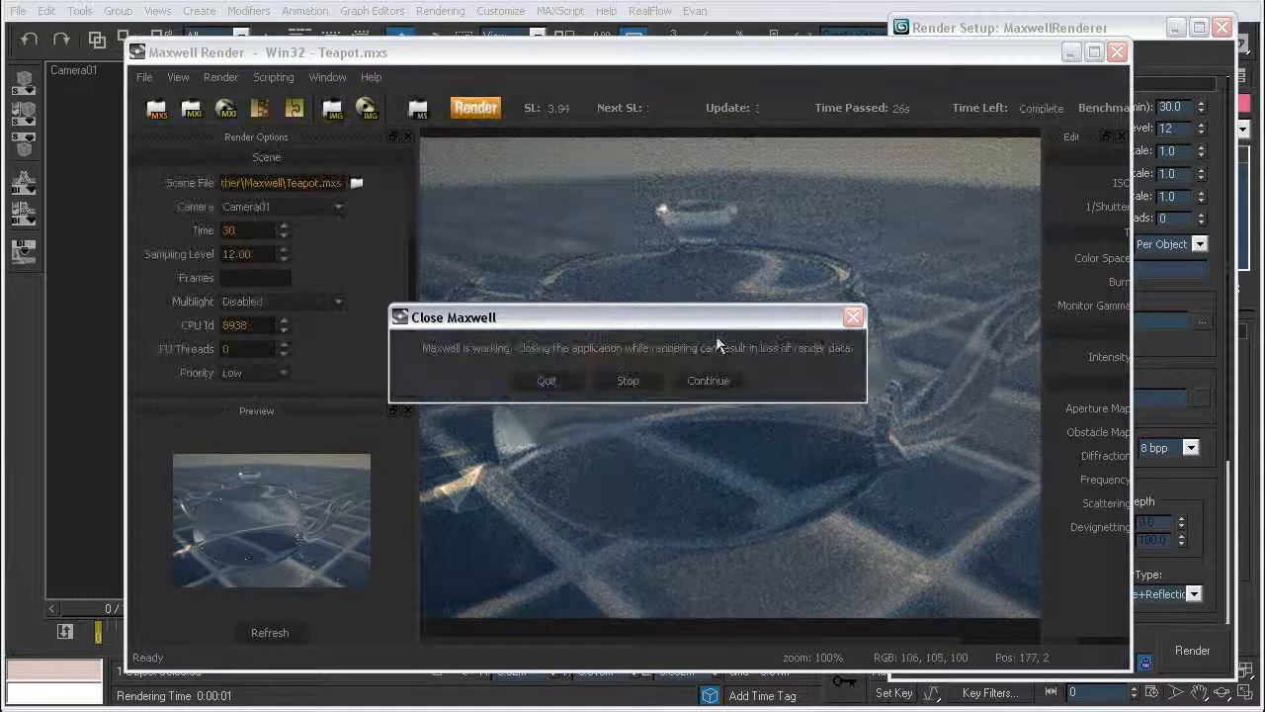
{"action": "left_click", "coordinate": [571, 383]}
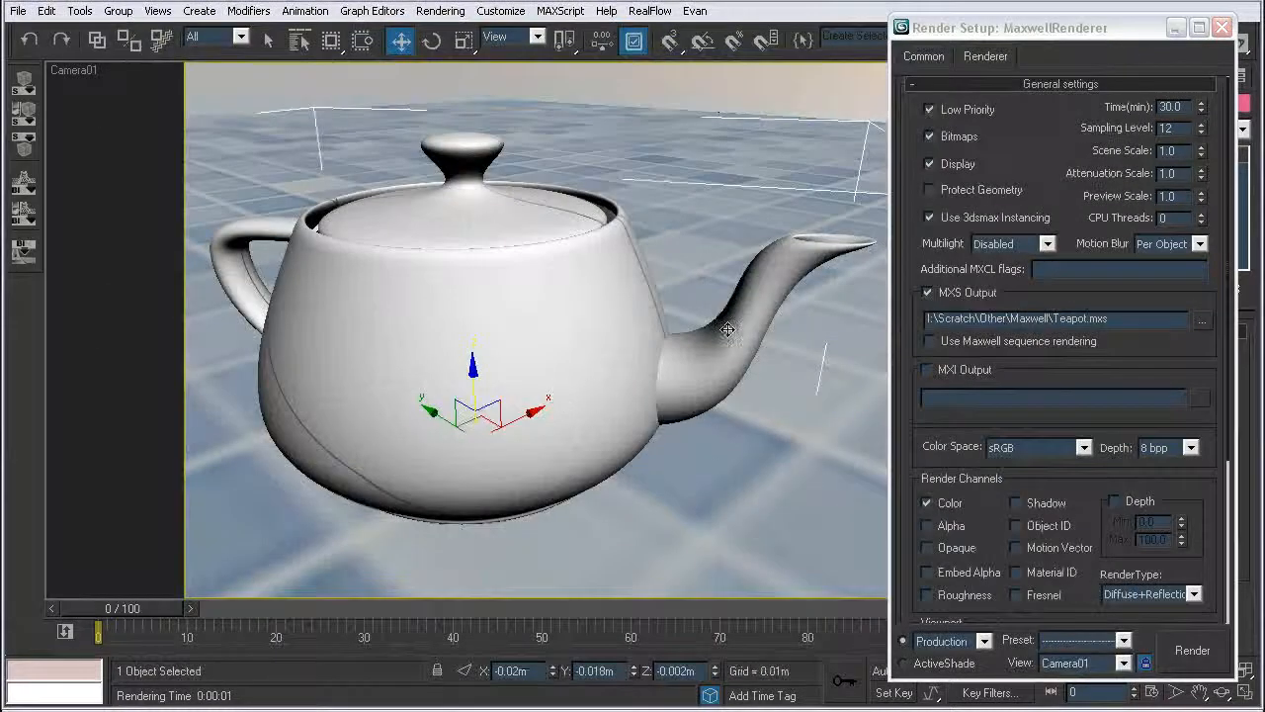
Step: Set the U and V tiling of the Reflect.0 bitmap on MXM2's first Basic BSDF to 5
{"action": "key", "text": "m"}
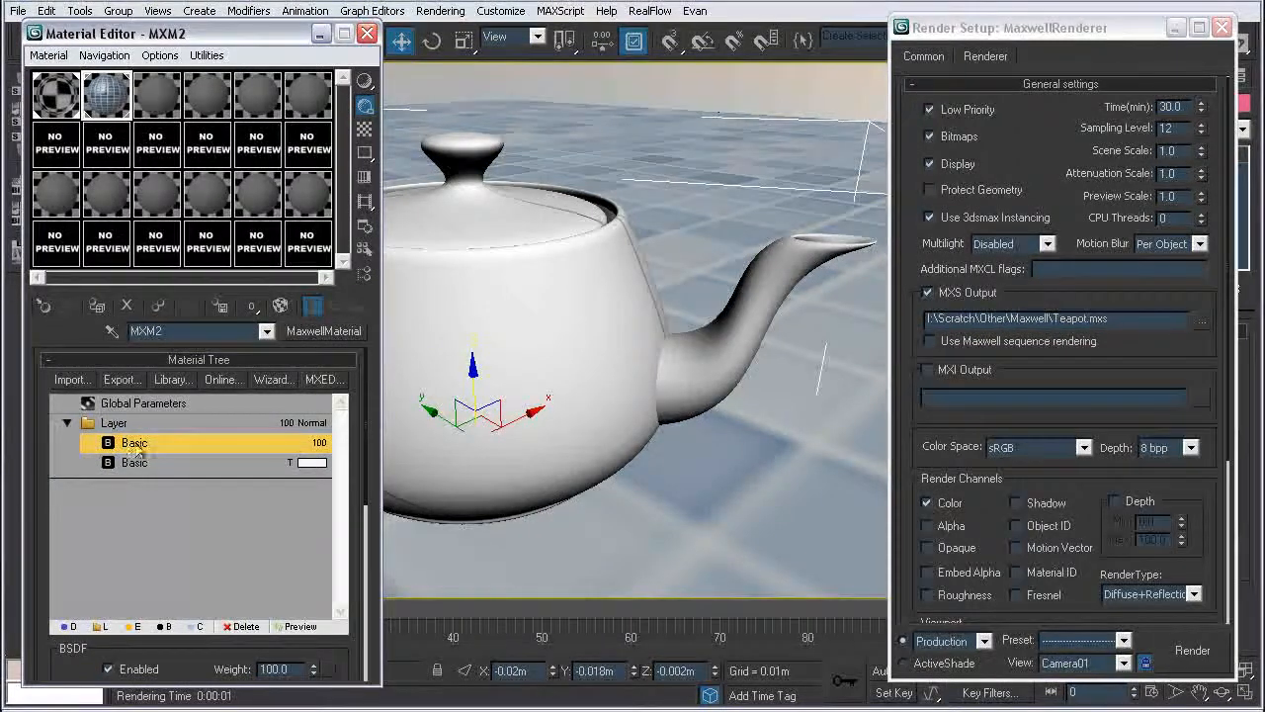
{"action": "scroll", "coordinate": [314, 593], "scroll_direction": "down", "scroll_amount": 5}
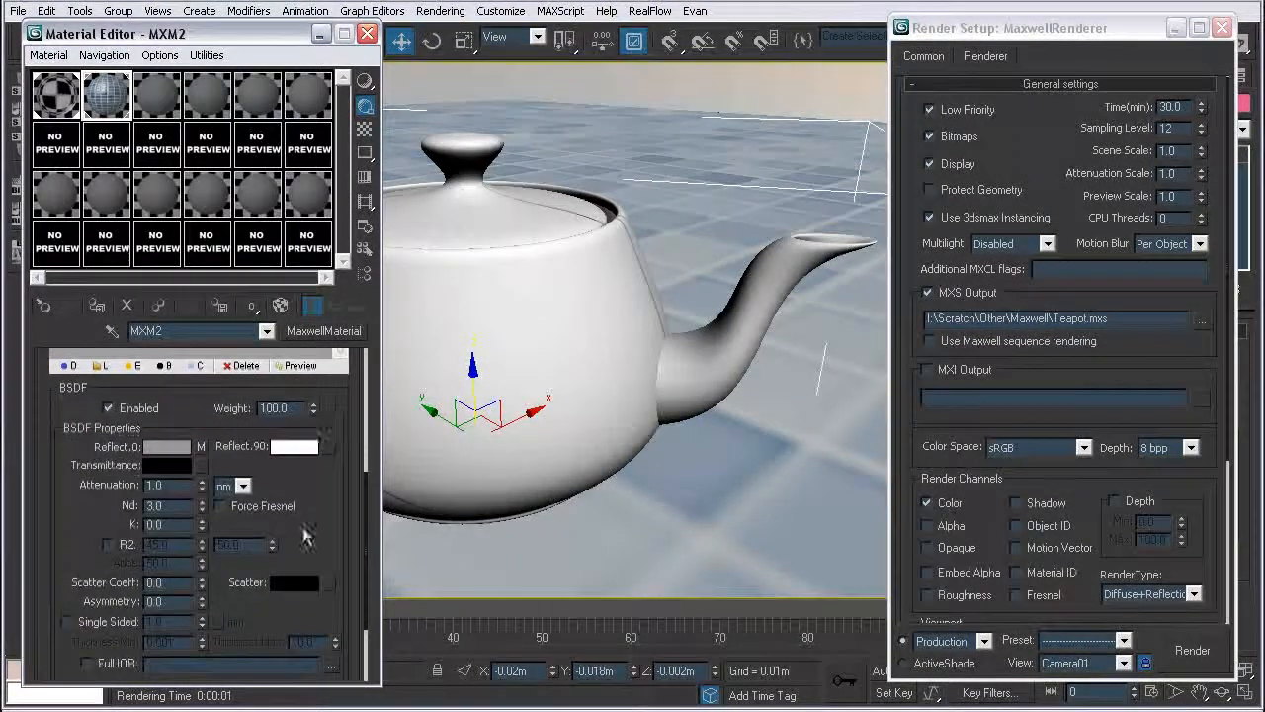
{"action": "scroll", "coordinate": [302, 469], "scroll_direction": "up", "scroll_amount": 2}
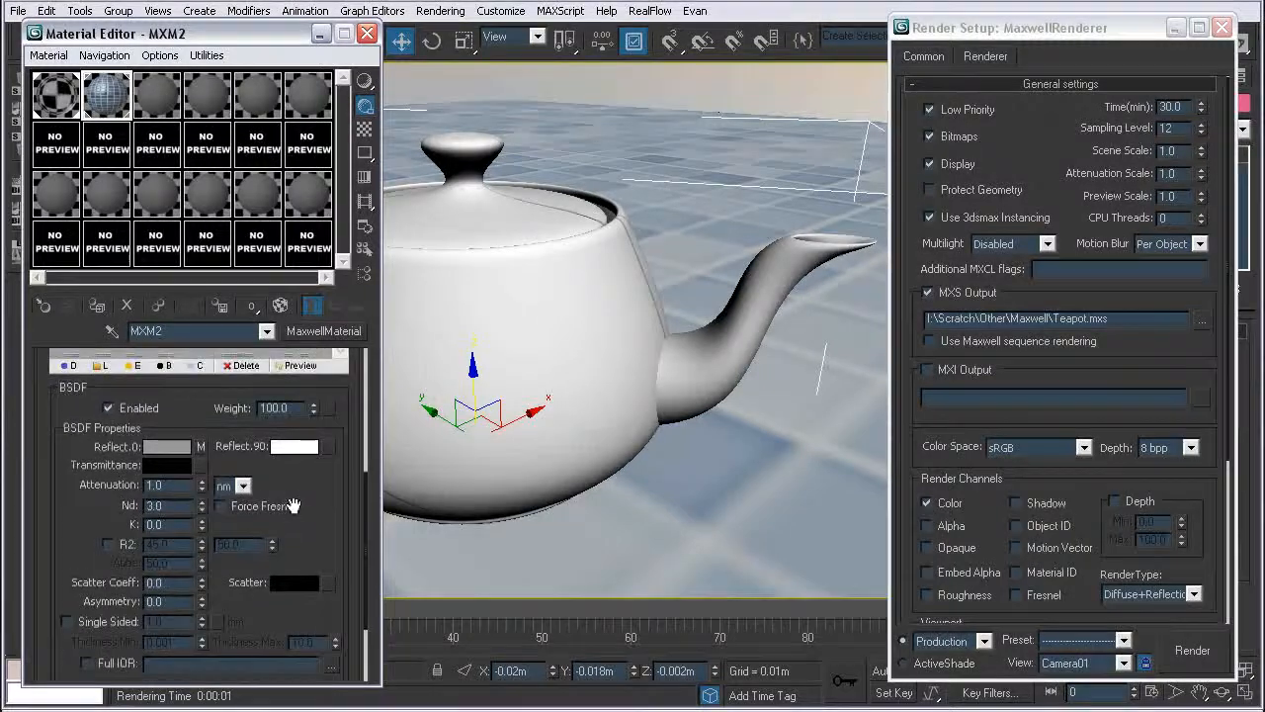
{"action": "left_click", "coordinate": [198, 450]}
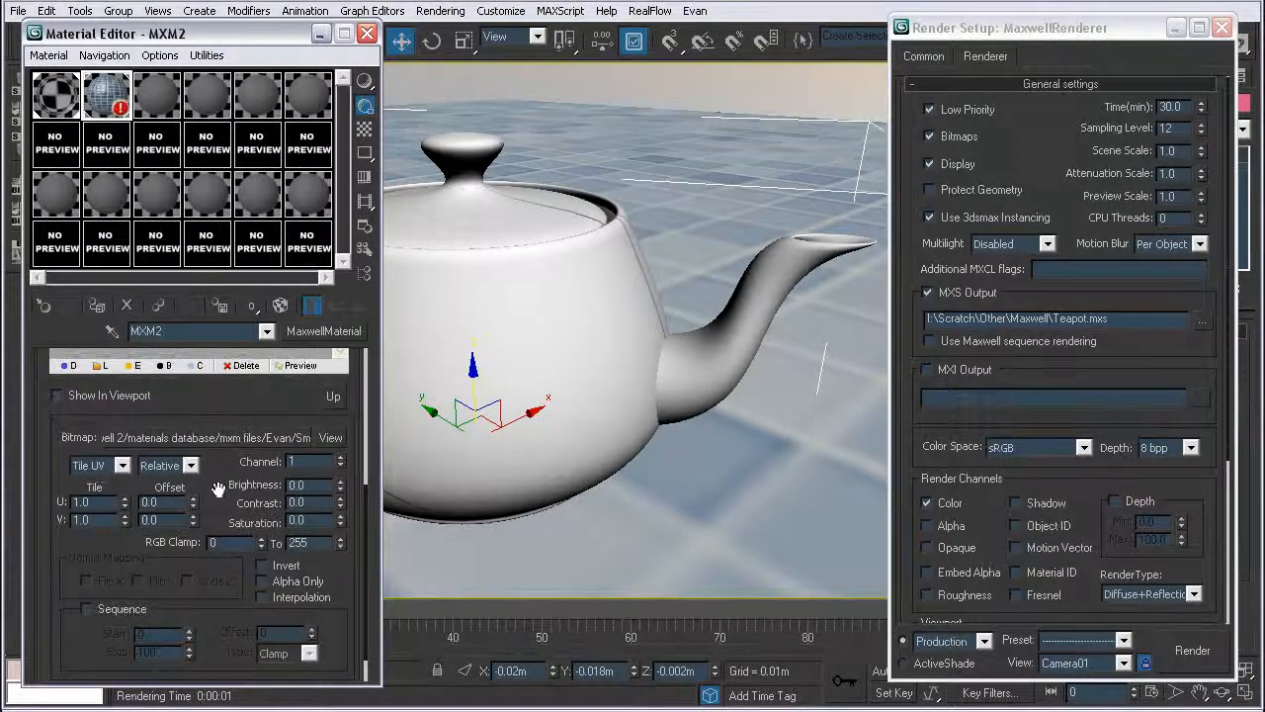
{"action": "mouse_move", "coordinate": [218, 489]}
{"action": "left_mouse_down"}
{"action": "mouse_move", "coordinate": [232, 444]}
{"action": "mouse_move", "coordinate": [232, 501]}
{"action": "left_mouse_up"}
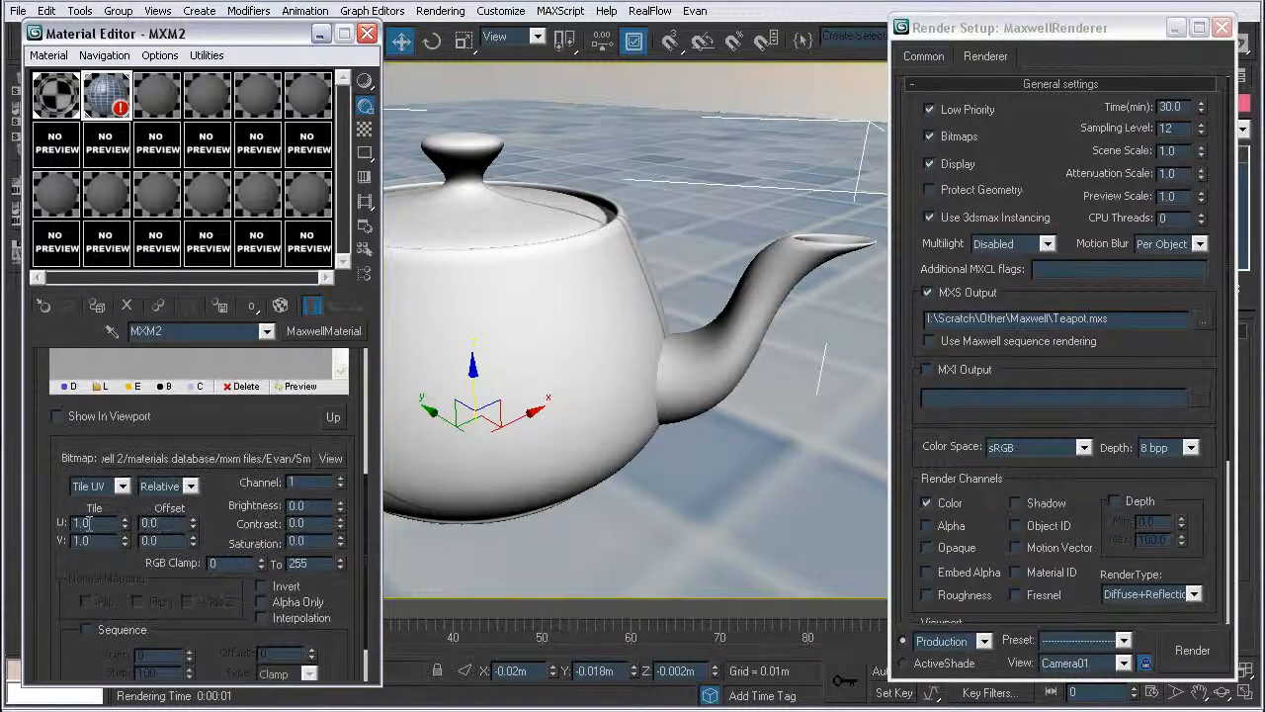
{"action": "double_click", "coordinate": [92, 523]}
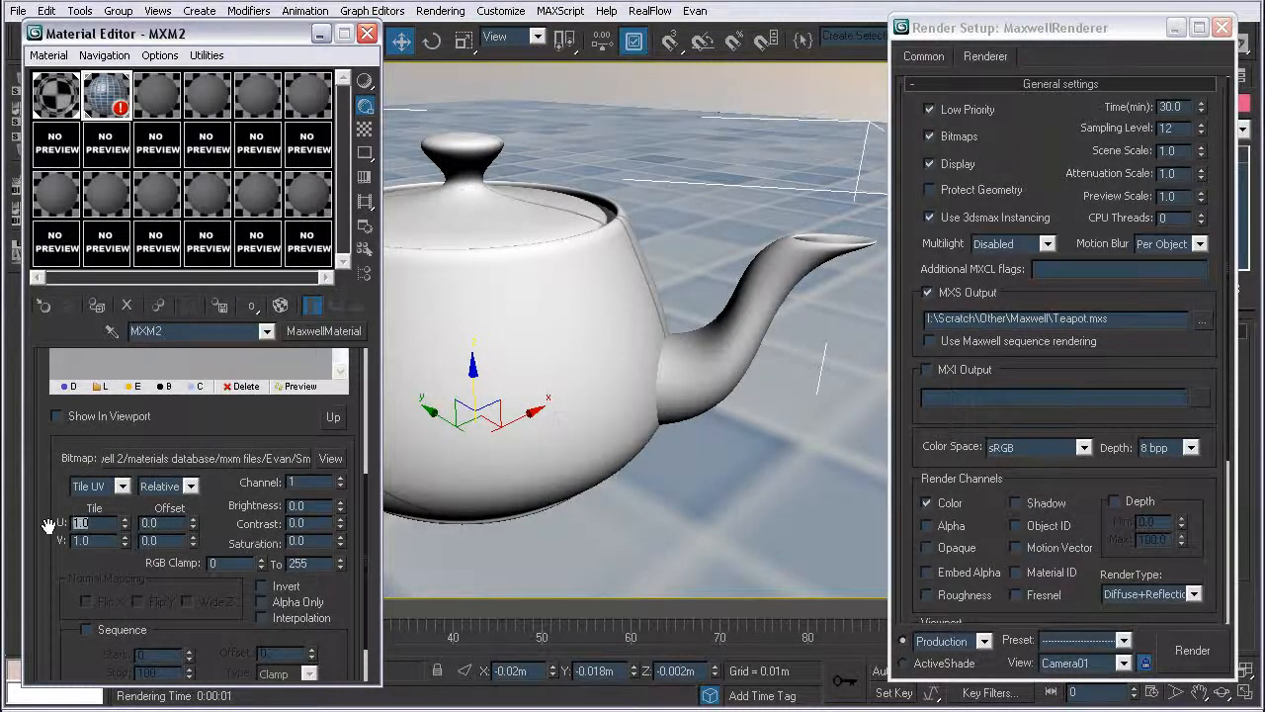
{"action": "type", "text": "5"}
{"action": "double_click", "coordinate": [85, 540]}
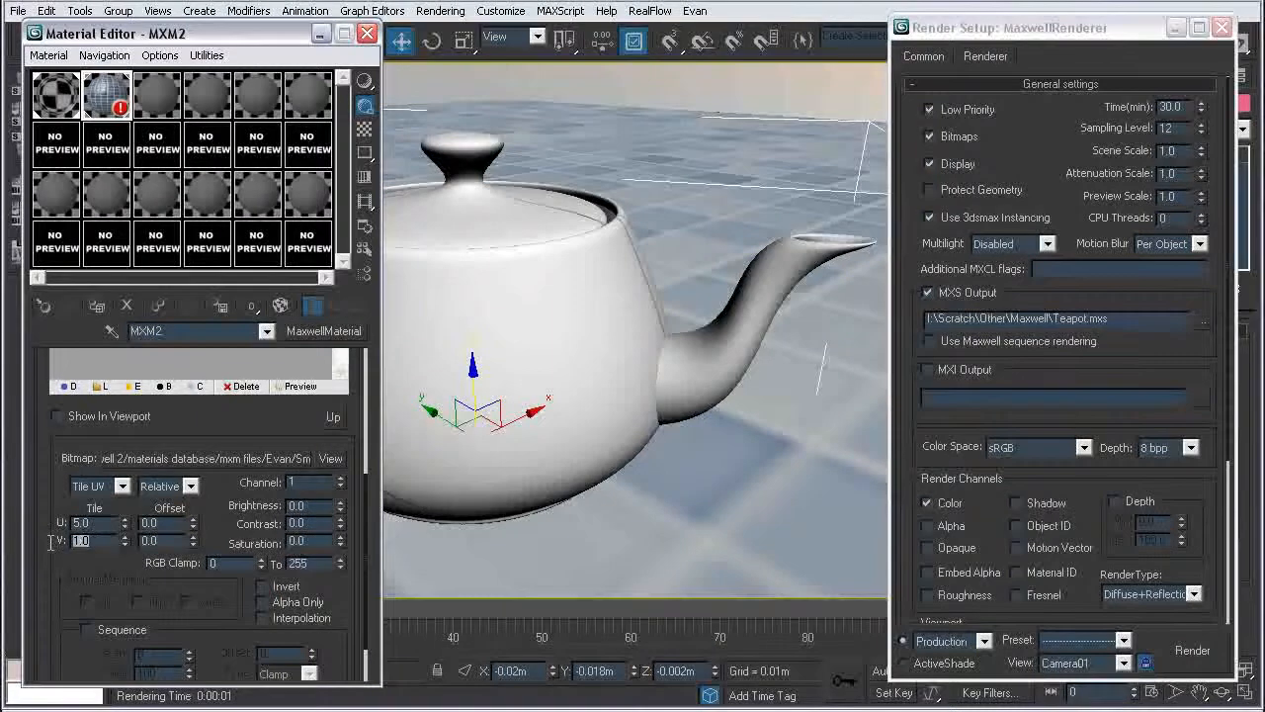
{"action": "type", "text": "5"}
{"action": "key", "text": "Return"}
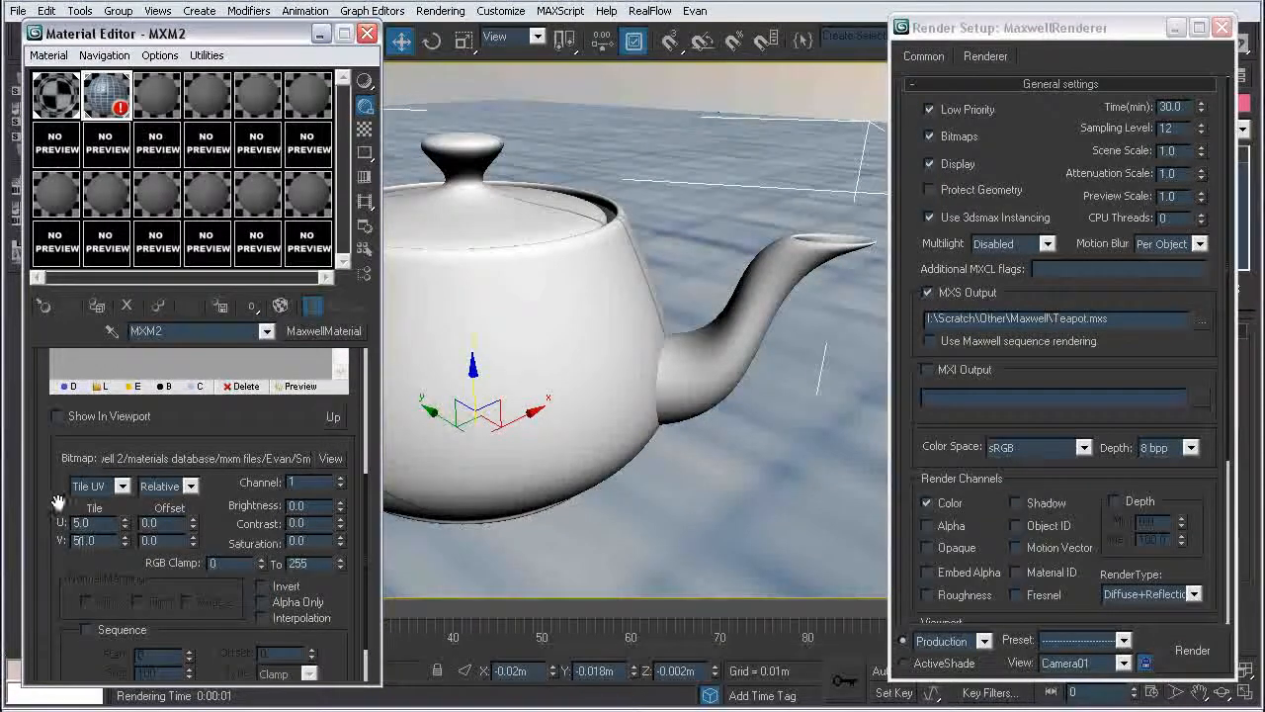
{"action": "left_click", "coordinate": [333, 419]}
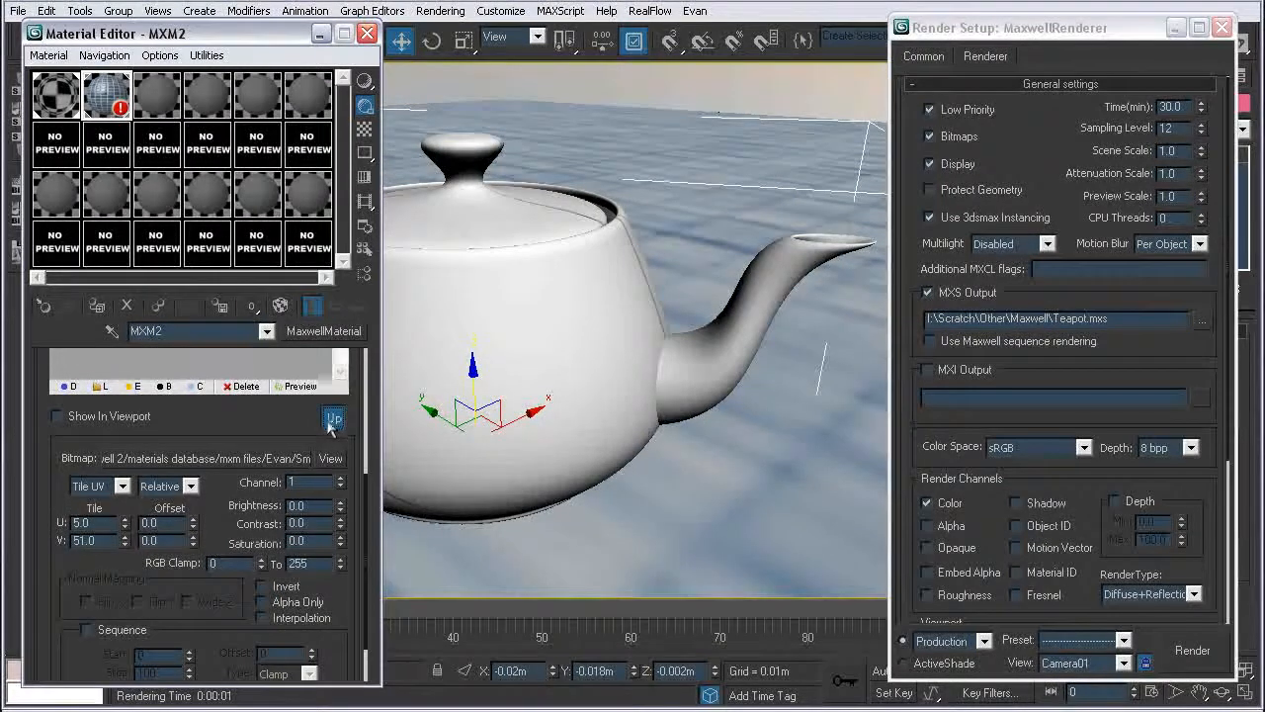
Step: Open the weight map of MXM2's second Basic BSDF and try a U and V tiling of 5
{"action": "left_click_drag", "start_coordinate": [328, 534], "coordinate": [326, 448]}
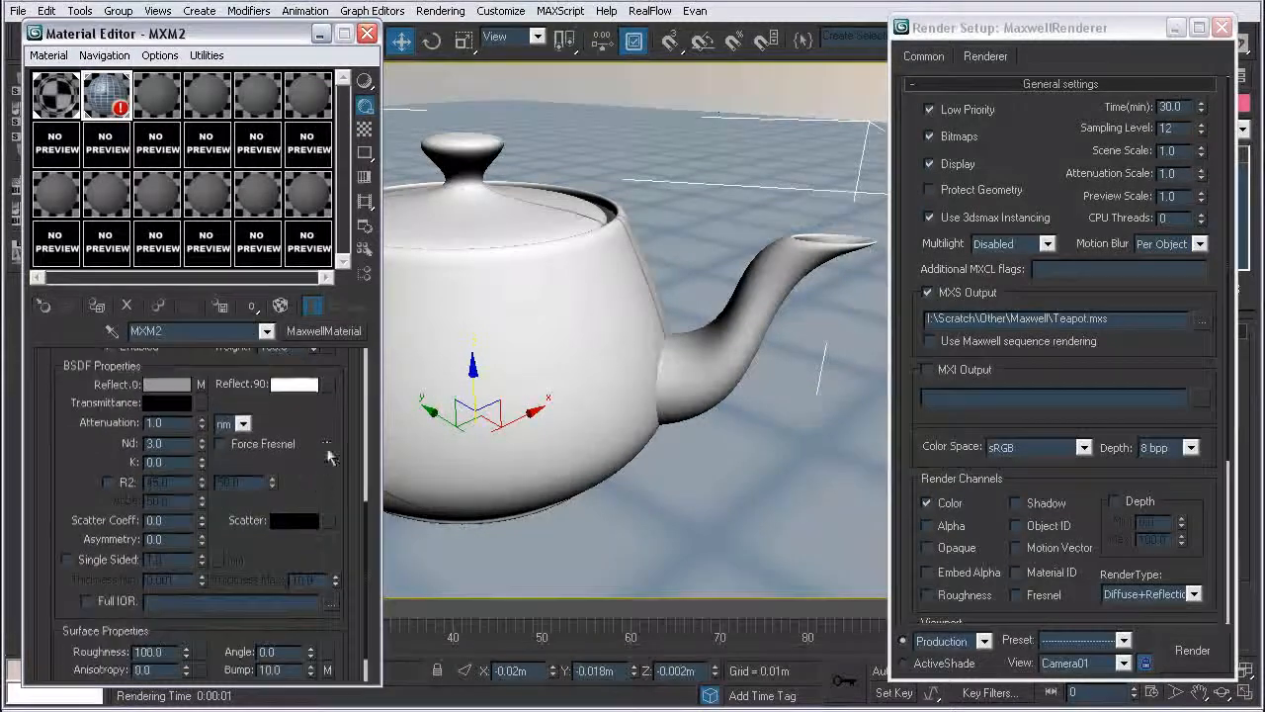
{"action": "left_click_drag", "start_coordinate": [276, 569], "coordinate": [277, 711]}
{"action": "left_click", "coordinate": [124, 461]}
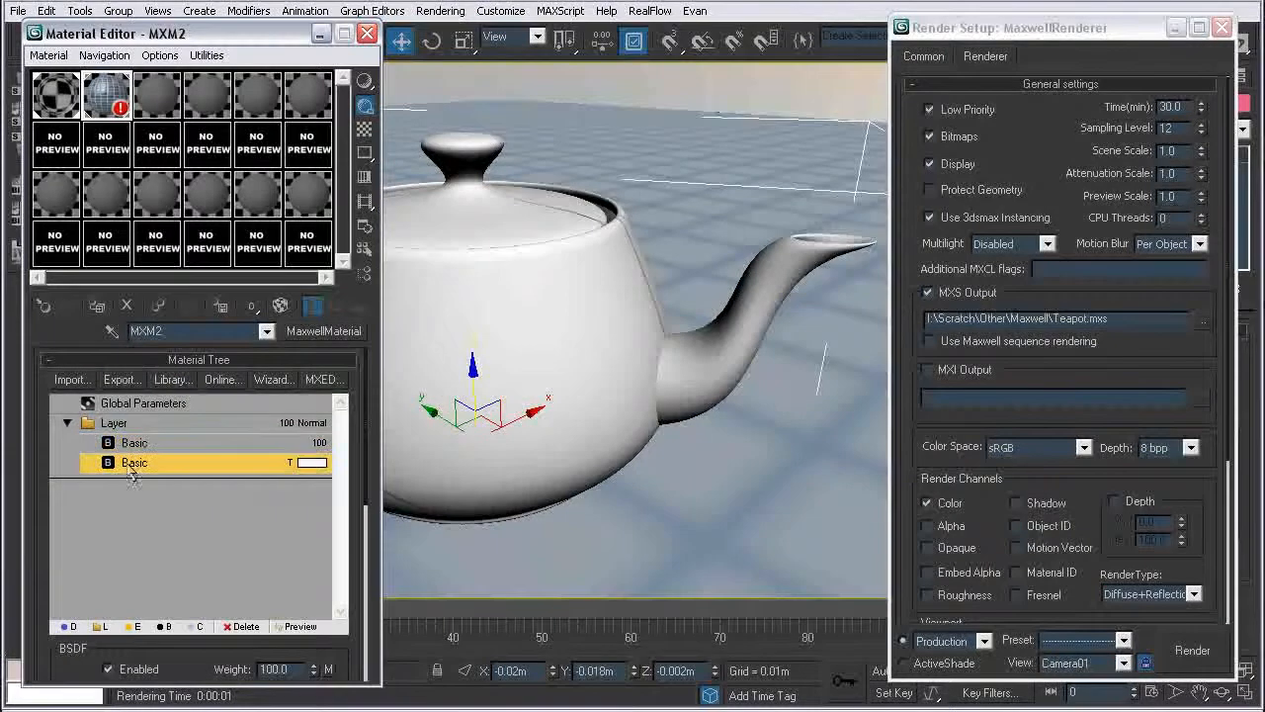
{"action": "left_click_drag", "start_coordinate": [207, 662], "coordinate": [188, 444]}
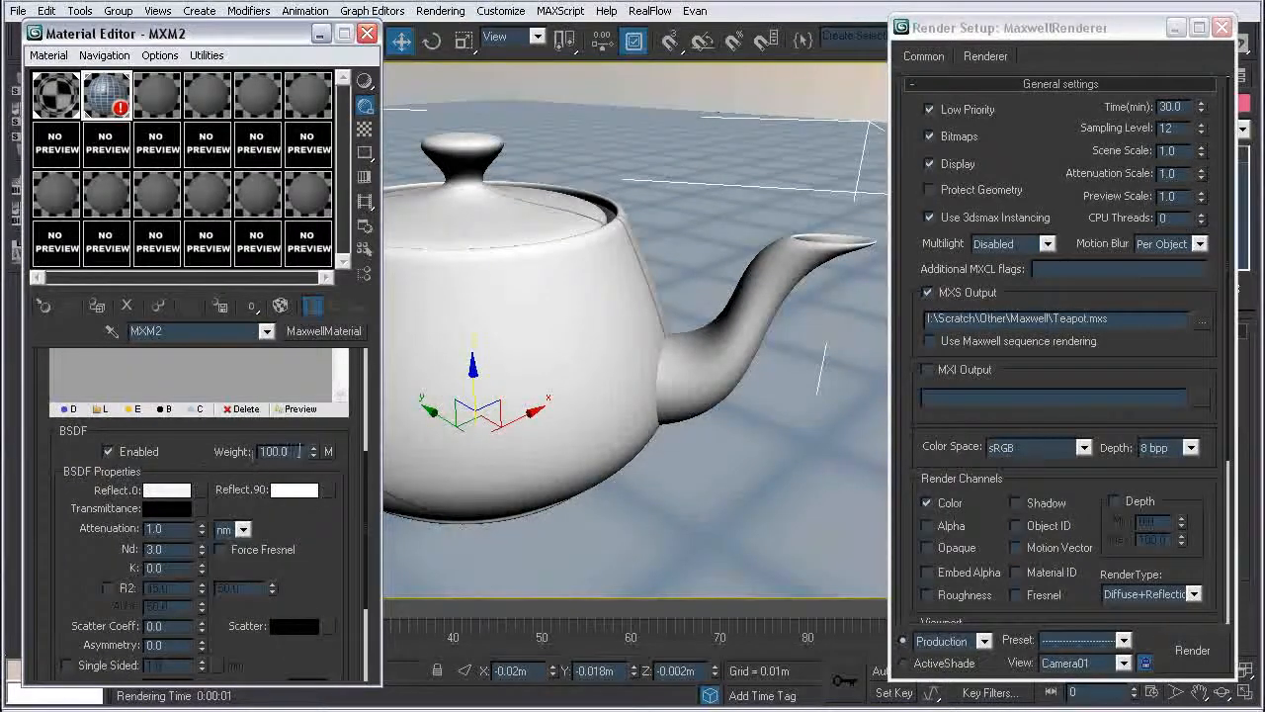
{"action": "left_click", "coordinate": [328, 450]}
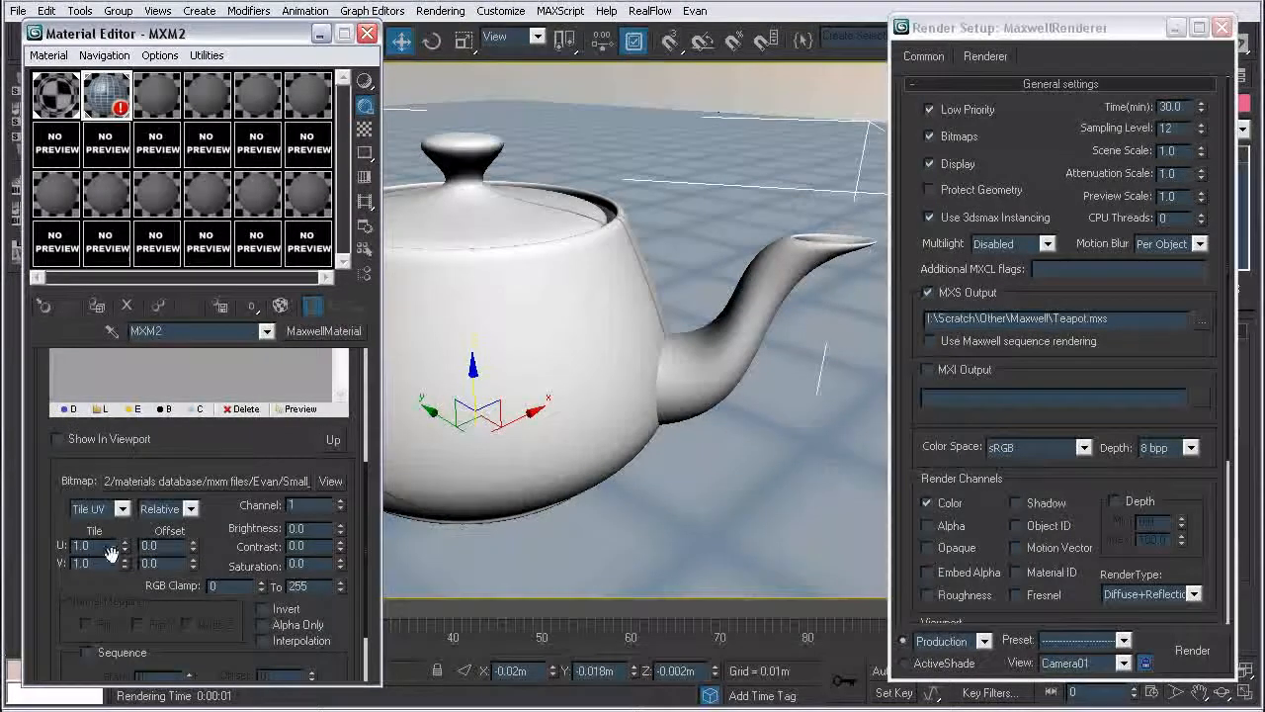
{"action": "left_click_drag", "start_coordinate": [112, 552], "coordinate": [102, 540]}
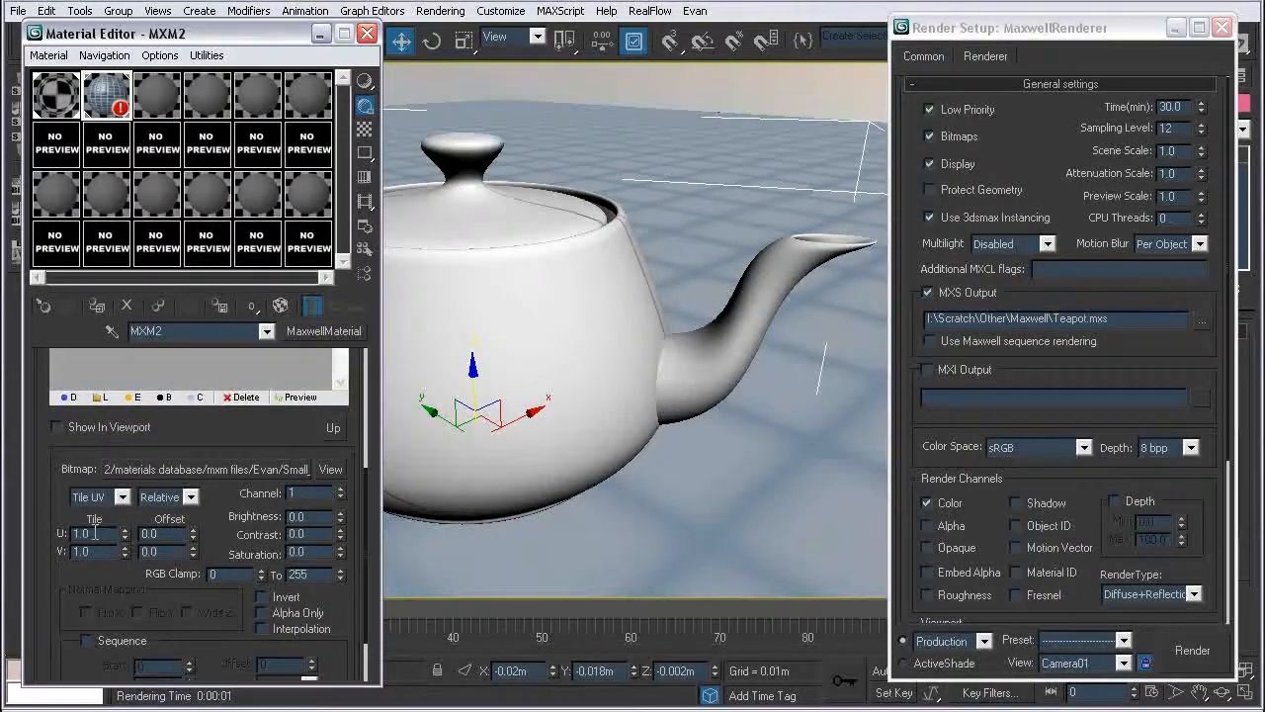
{"action": "type", "text": "5"}
{"action": "key", "text": "Tab"}
{"action": "type", "text": "5"}
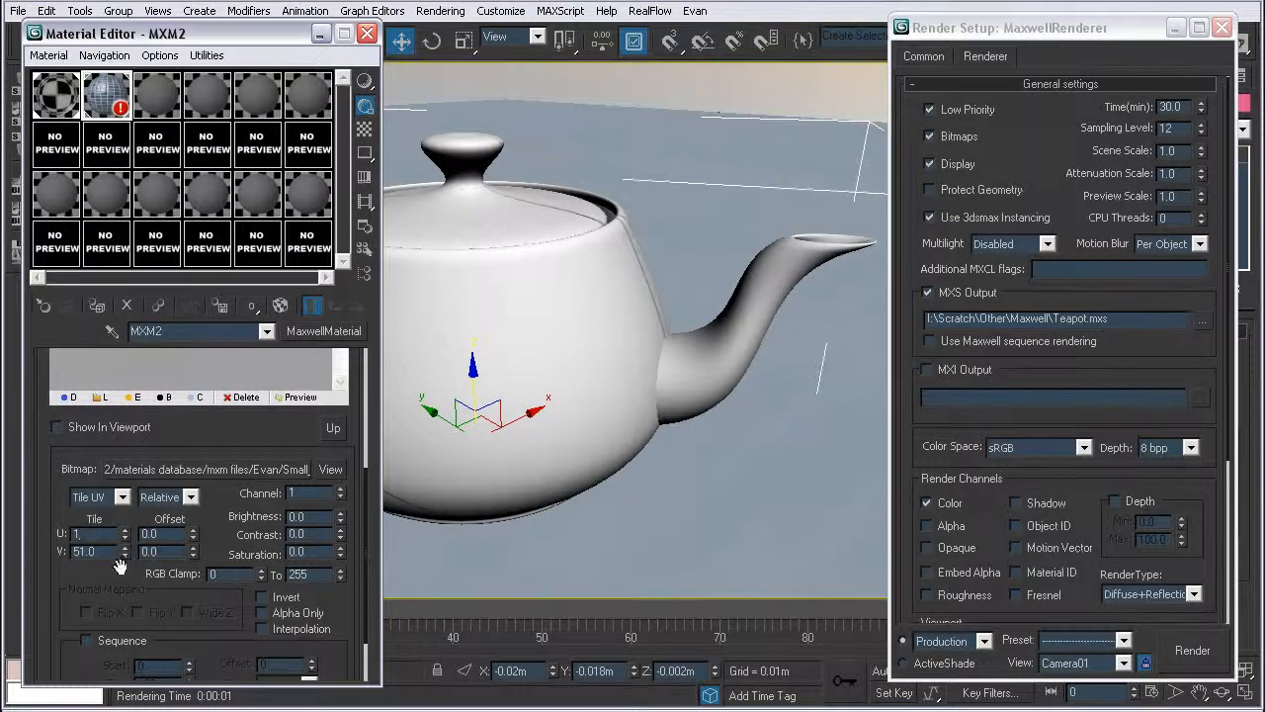
Step: Restore the weight map's U and V tiling to 1.0 and return to the BSDF properties
{"action": "type", "text": "5"}
{"action": "double_click", "coordinate": [73, 532]}
{"action": "double_click", "coordinate": [99, 550]}
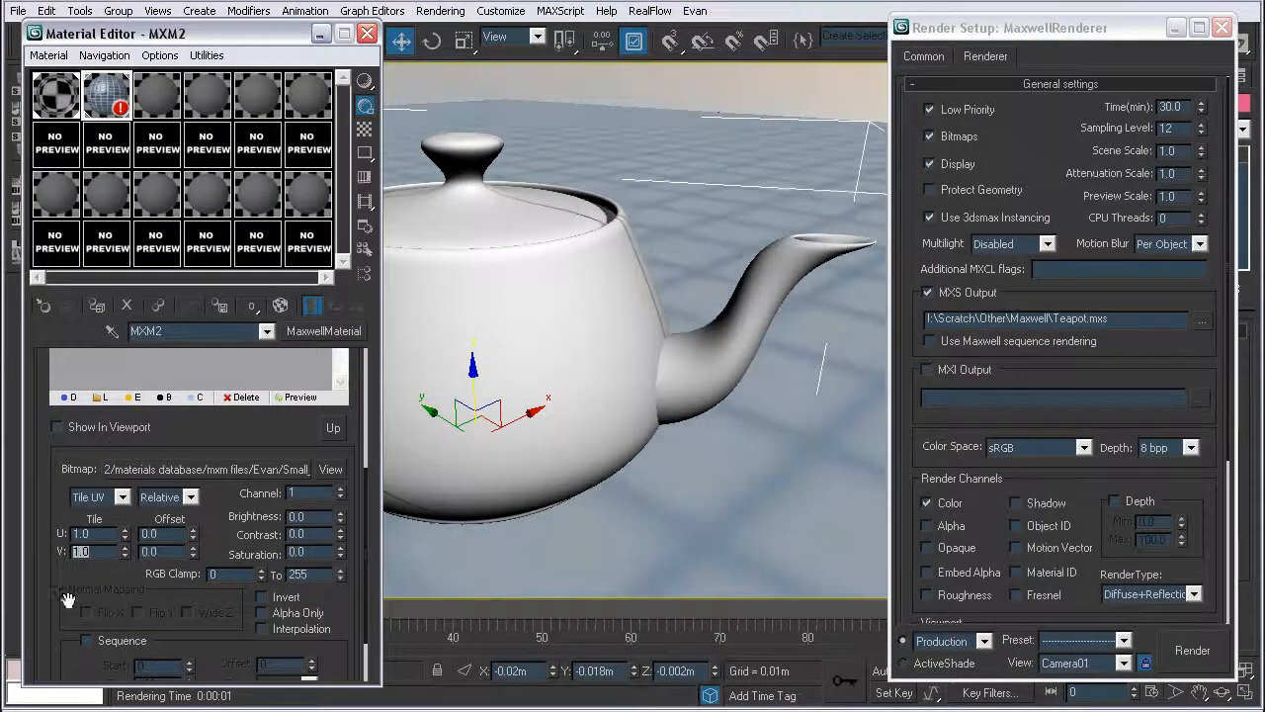
{"action": "left_click_drag", "start_coordinate": [231, 441], "coordinate": [231, 471]}
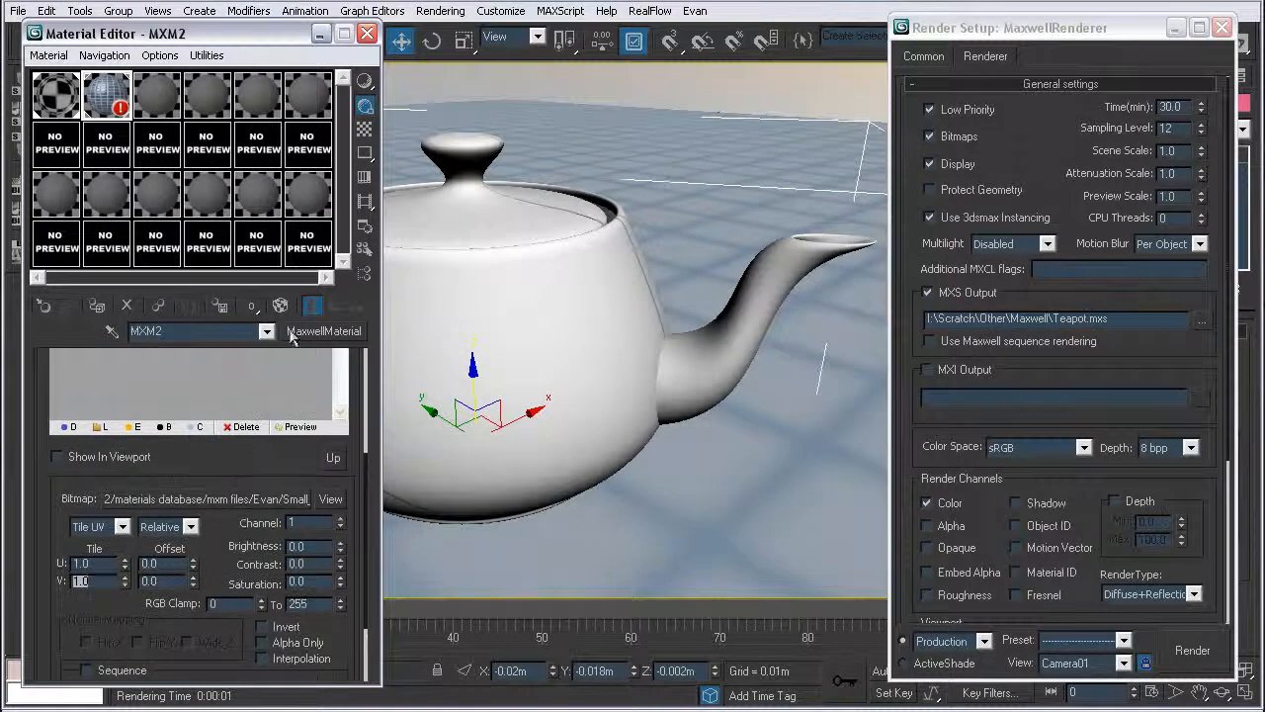
{"action": "left_click", "coordinate": [333, 460]}
{"action": "left_click_drag", "start_coordinate": [209, 559], "coordinate": [67, 467]}
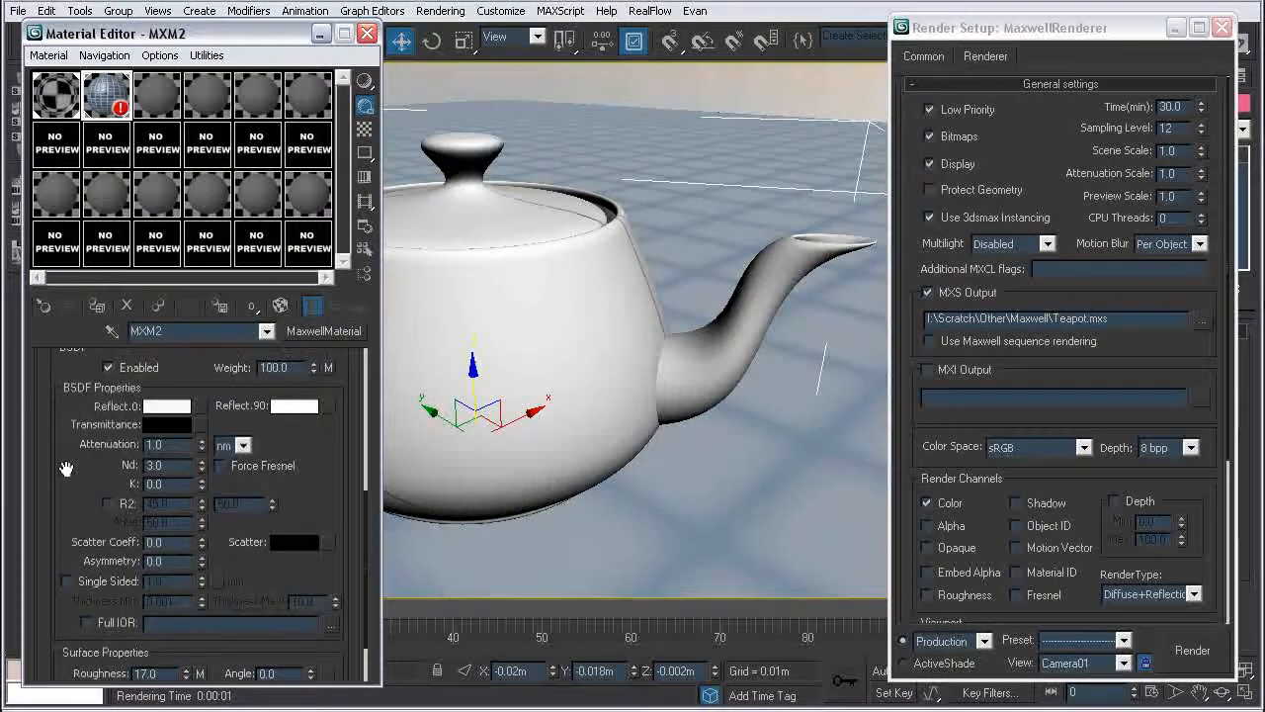
Step: Render the Camera01 view with Maxwell to check the floor tiling, stop the render and quit the render window
{"action": "left_click", "coordinate": [1159, 650]}
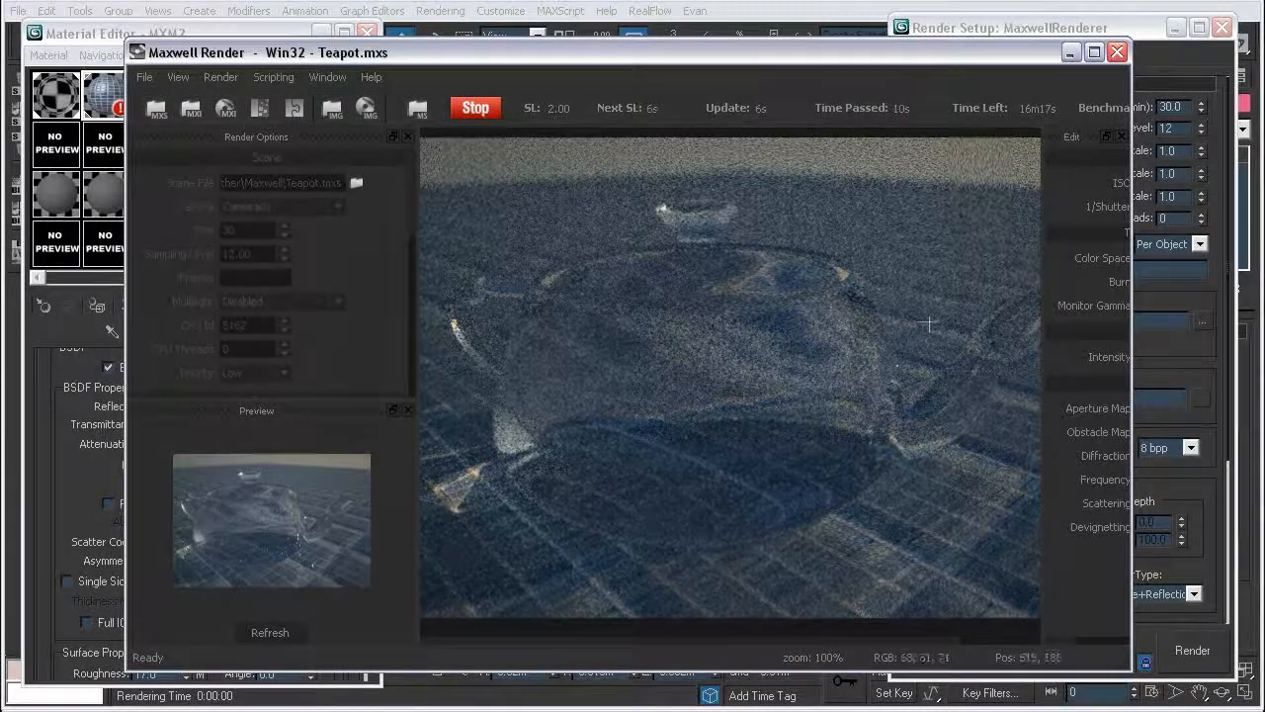
{"action": "left_click", "coordinate": [463, 108]}
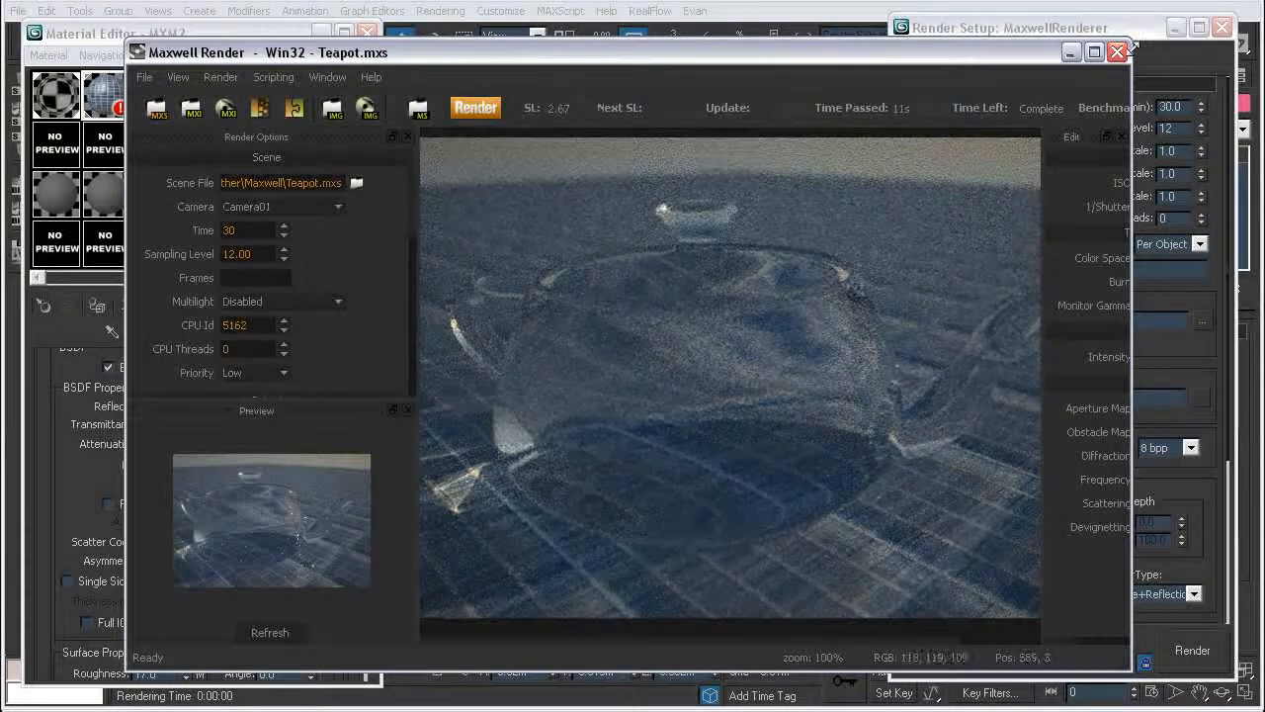
{"action": "left_click", "coordinate": [1117, 52]}
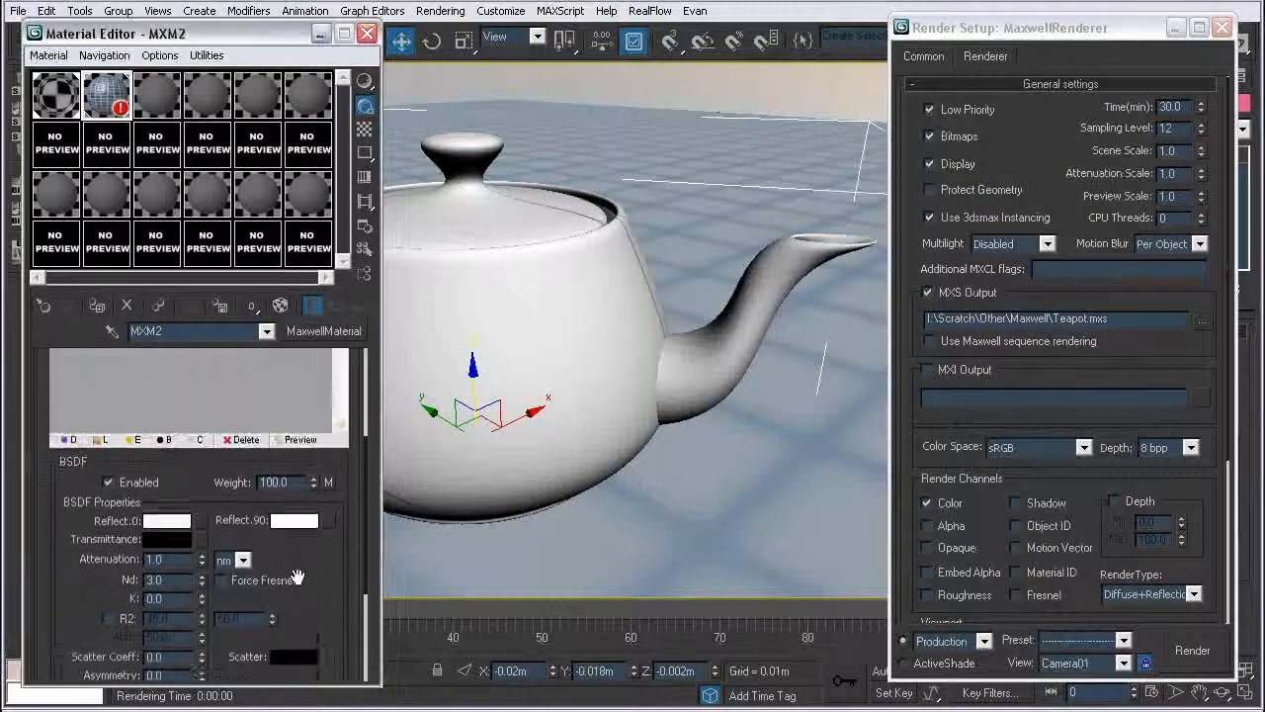
Step: Check the tiling of the first Basic BSDF's Reflect.0 bitmap again and close the Material Editor
{"action": "left_click", "coordinate": [128, 367]}
{"action": "left_click_drag", "start_coordinate": [174, 588], "coordinate": [179, 410]}
{"action": "left_click", "coordinate": [203, 452]}
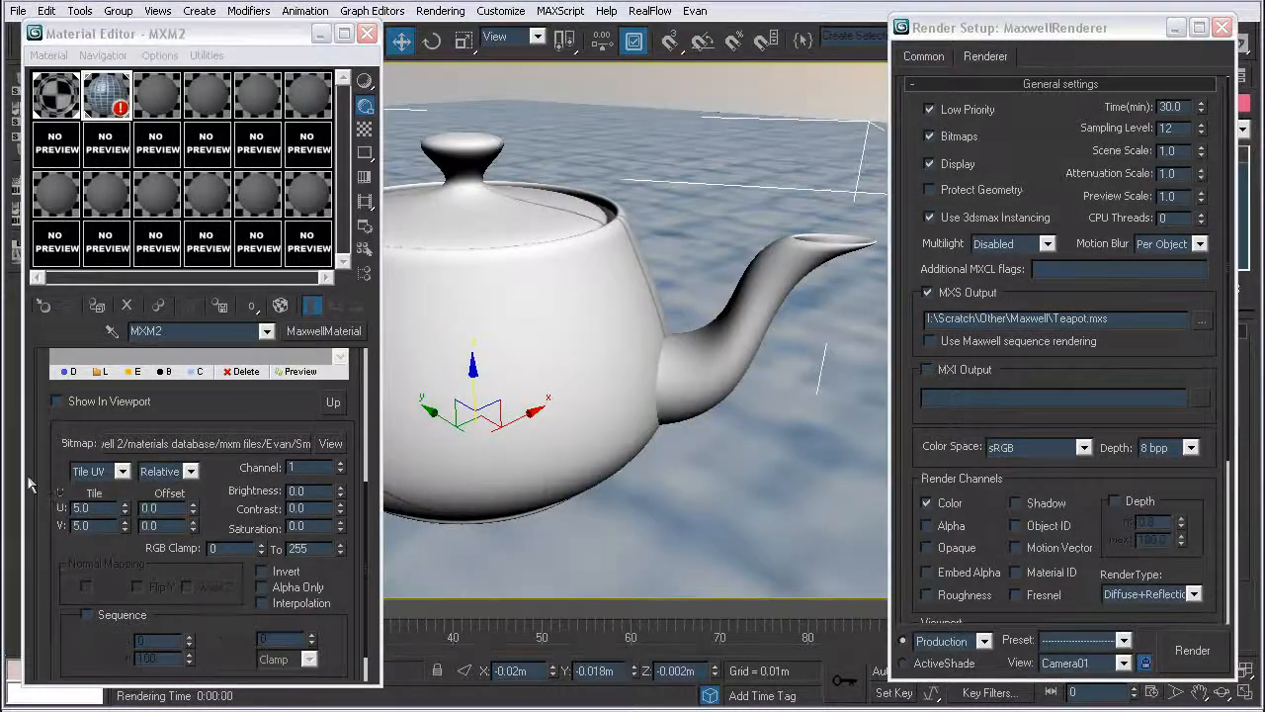
{"action": "left_click_drag", "start_coordinate": [47, 450], "coordinate": [51, 468]}
{"action": "scroll", "coordinate": [50, 468], "scroll_direction": "up", "scroll_amount": 5}
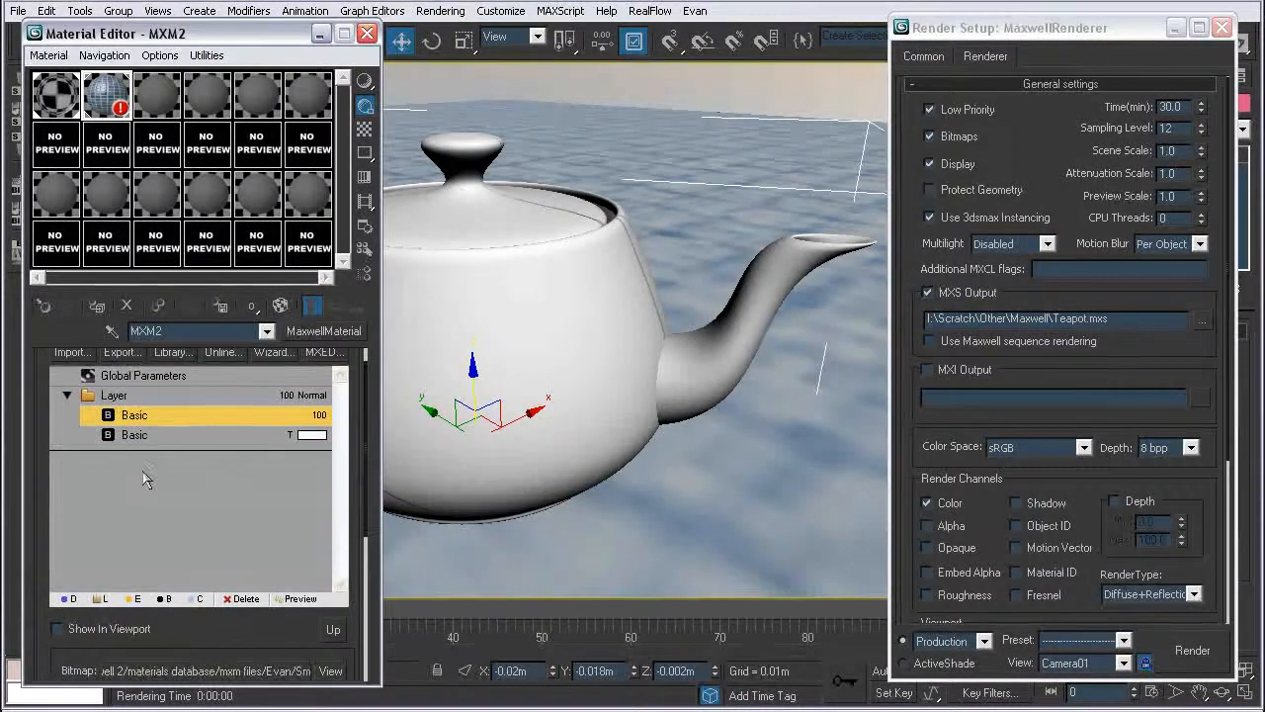
{"action": "left_click", "coordinate": [366, 33]}
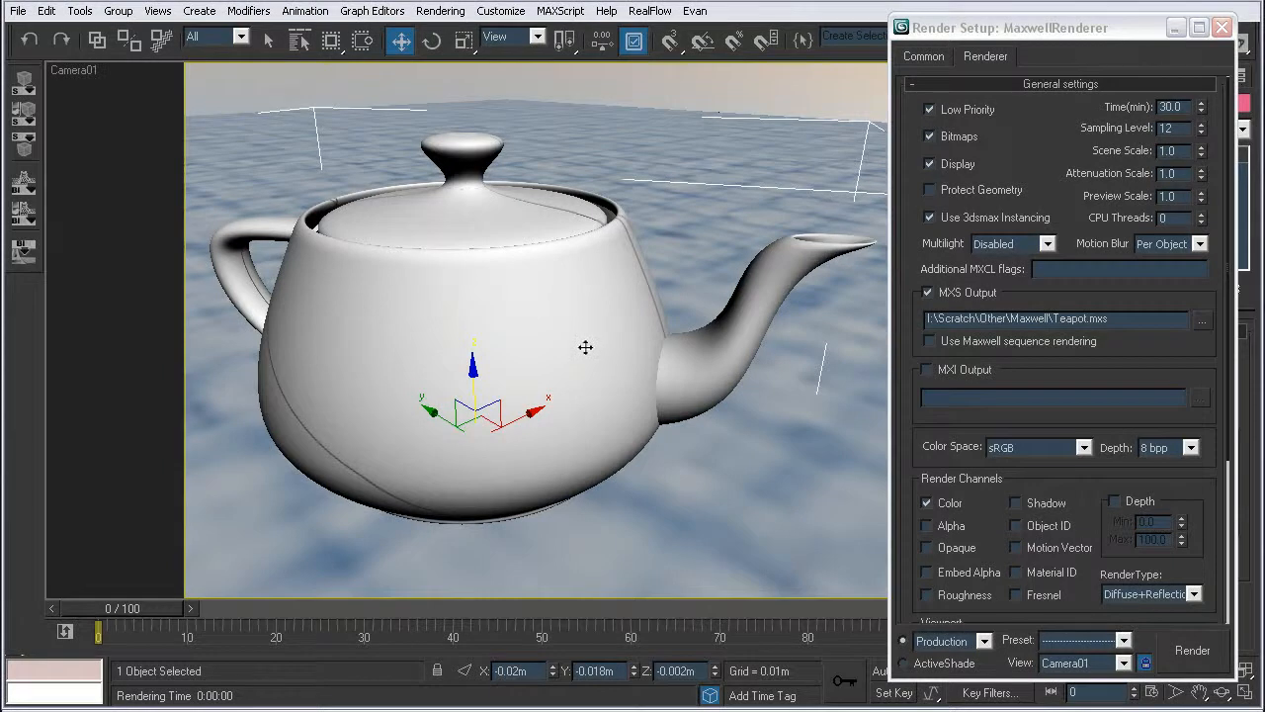
Step: Show the scene in wireframe and switch to a perspective view, orbited and zoomed out to show more floor around the teapot
{"action": "key", "text": "alt+F4"}
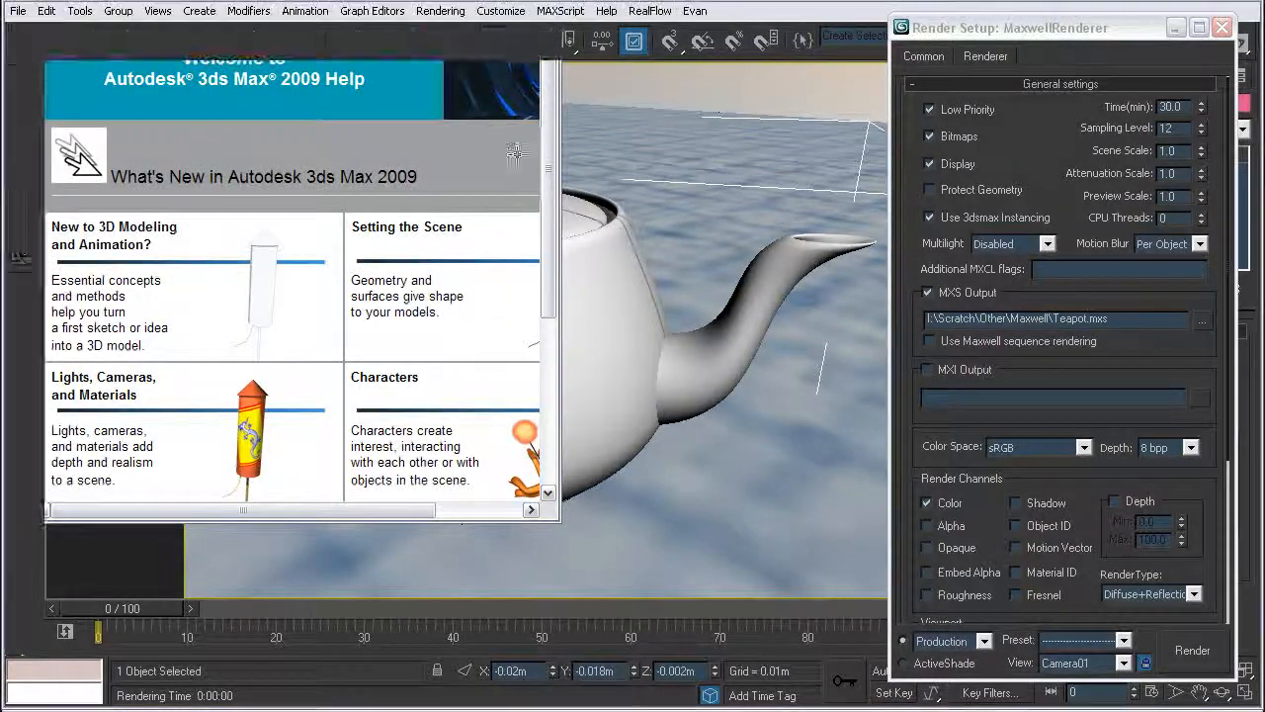
{"action": "key", "text": "F4"}
{"action": "key", "text": "F3"}
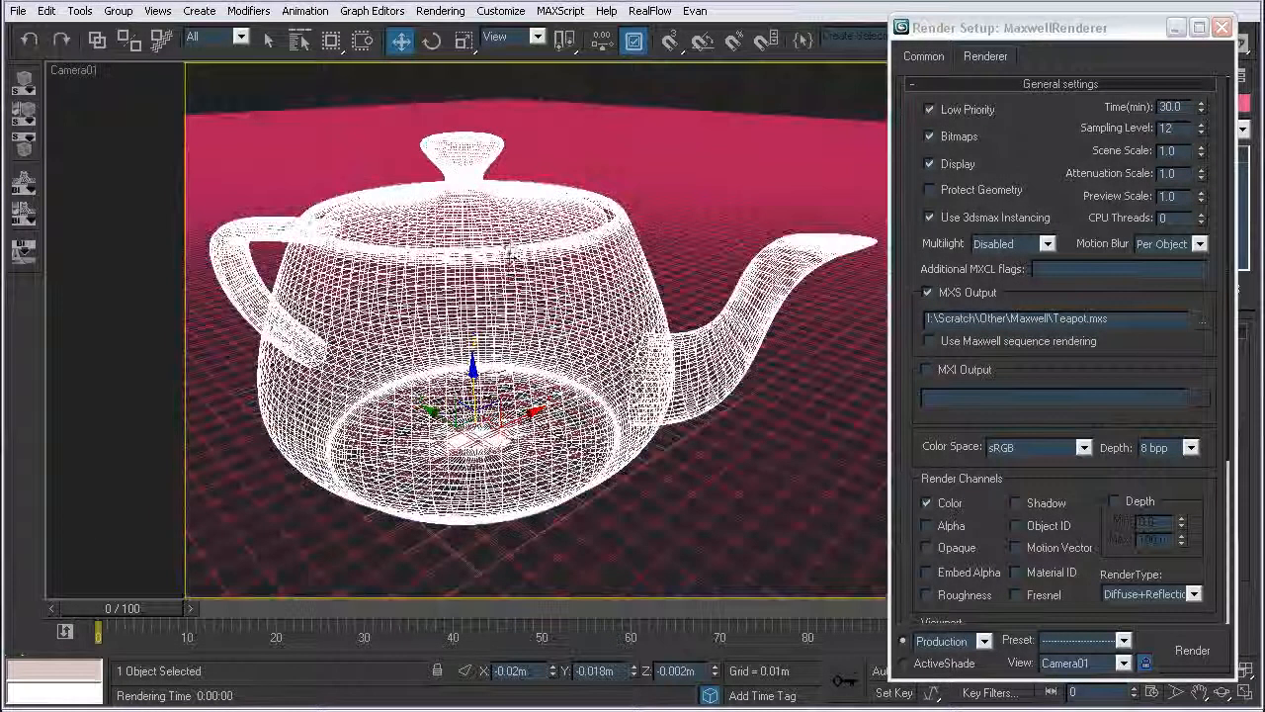
{"action": "key", "text": "p"}
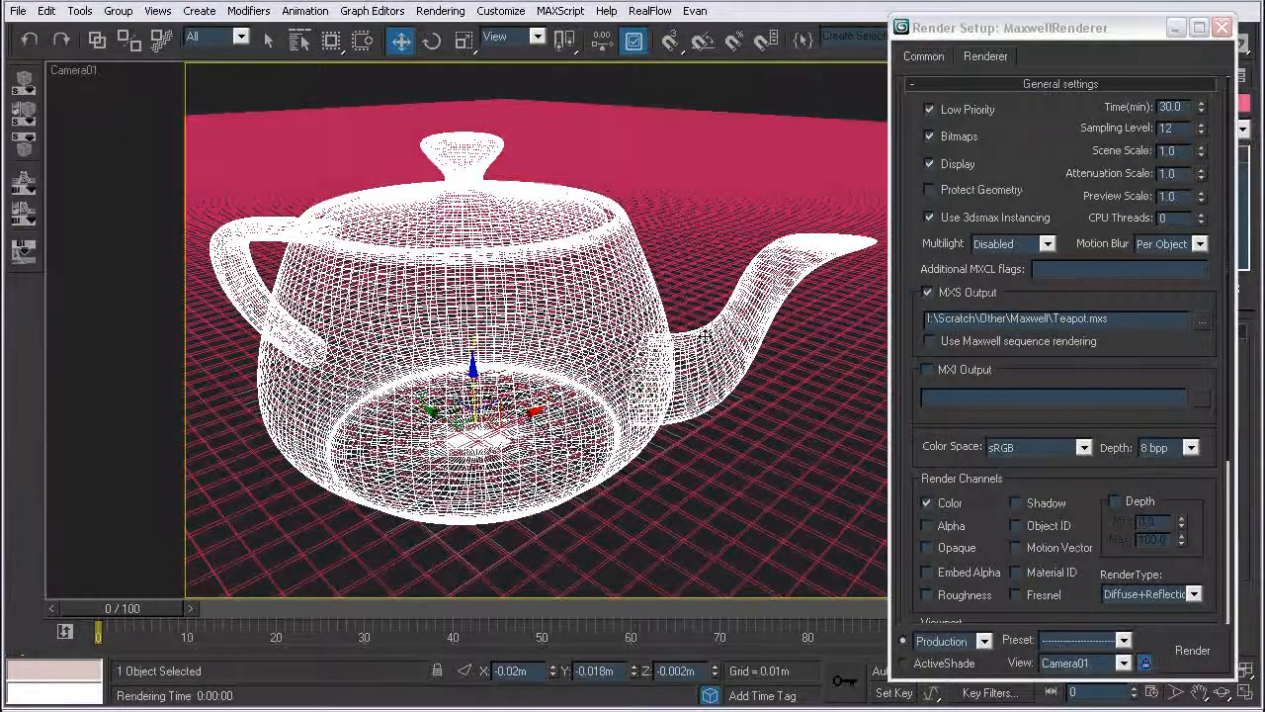
{"action": "middle_click_drag", "start_coordinate": [608, 378], "coordinate": [563, 549], "text": "alt"}
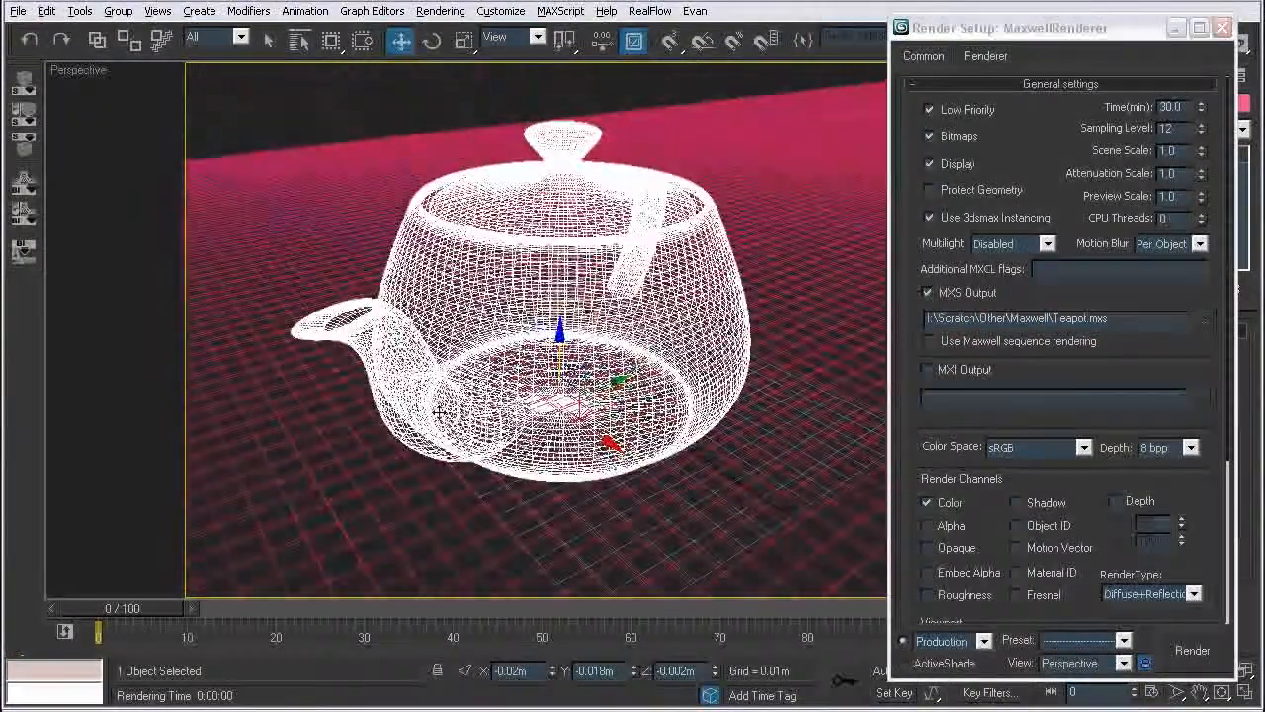
{"action": "scroll", "coordinate": [563, 548], "scroll_direction": "down", "scroll_amount": 5}
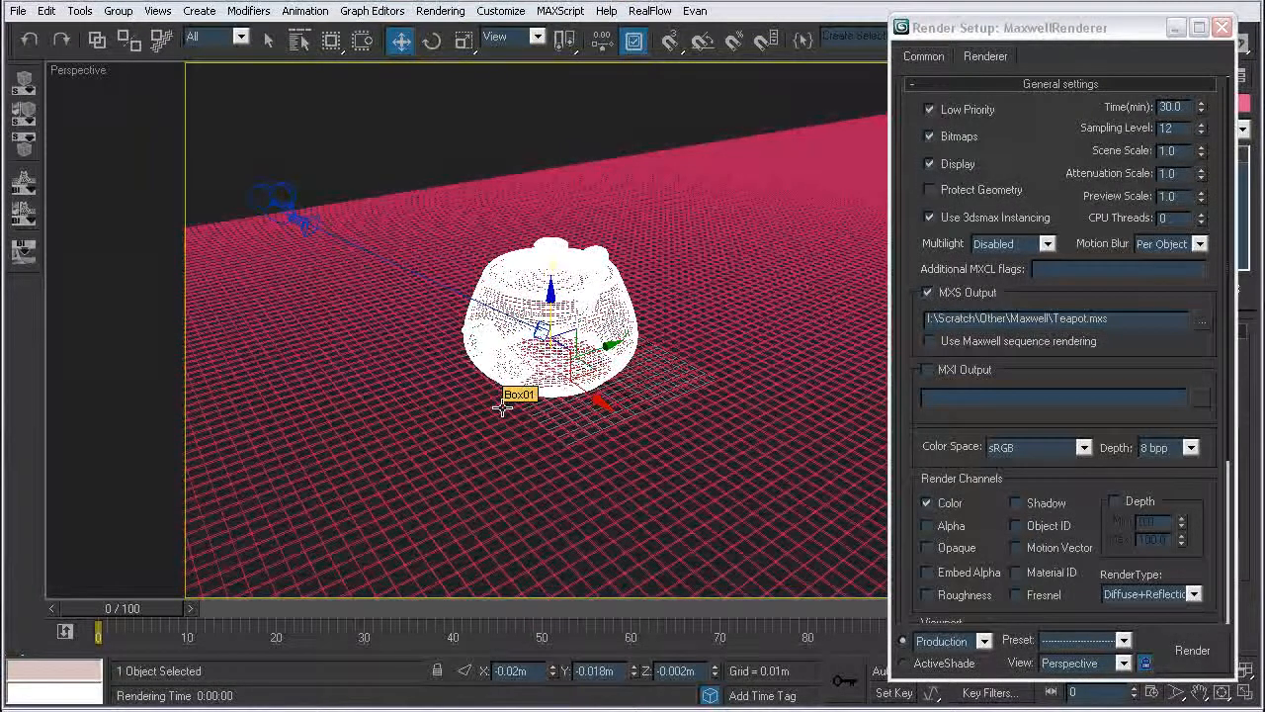
Step: Examine the Scale U and Scale V settings in the MXM2 material's Global Parameters
{"action": "key", "text": "m"}
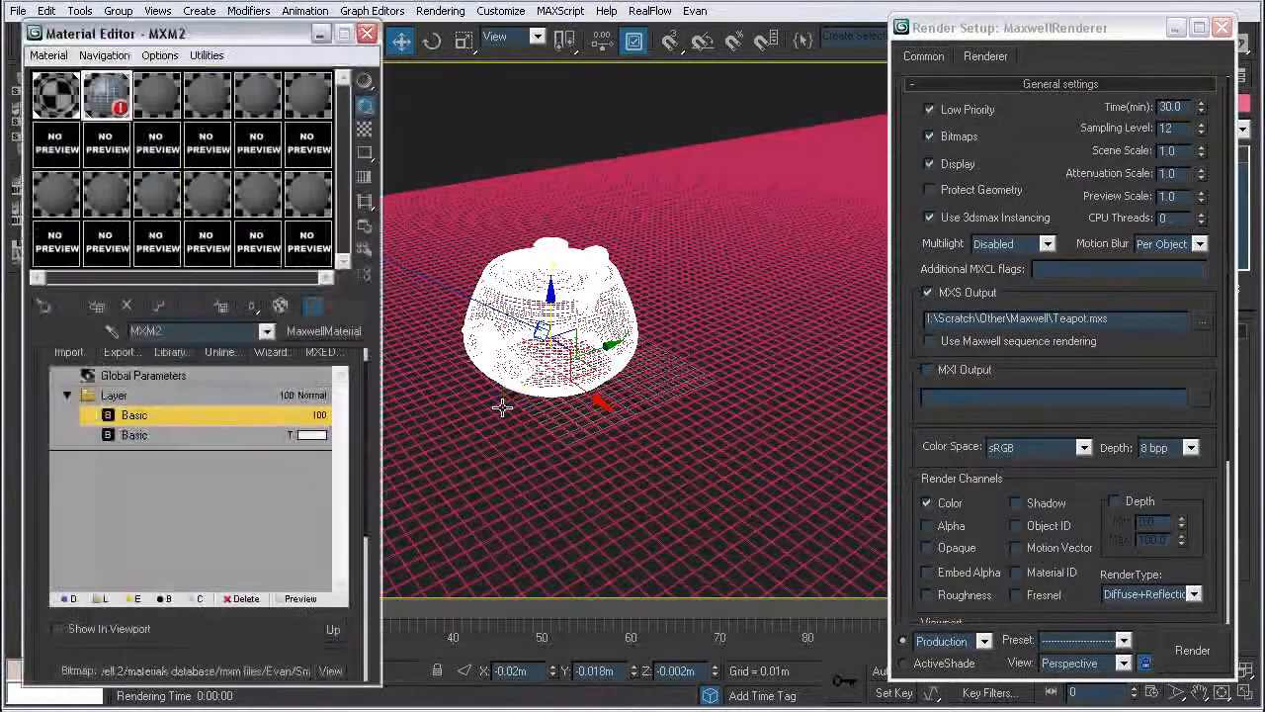
{"action": "left_click", "coordinate": [127, 381]}
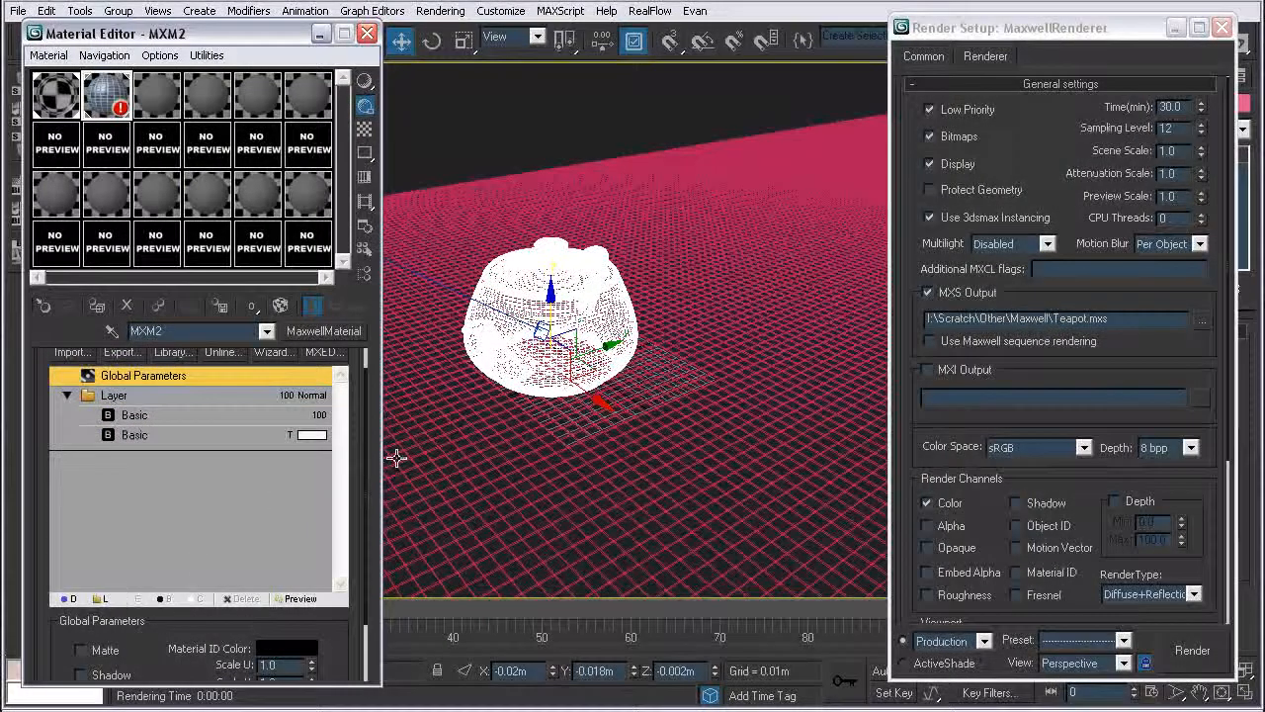
{"action": "left_click_drag", "start_coordinate": [364, 475], "coordinate": [363, 581]}
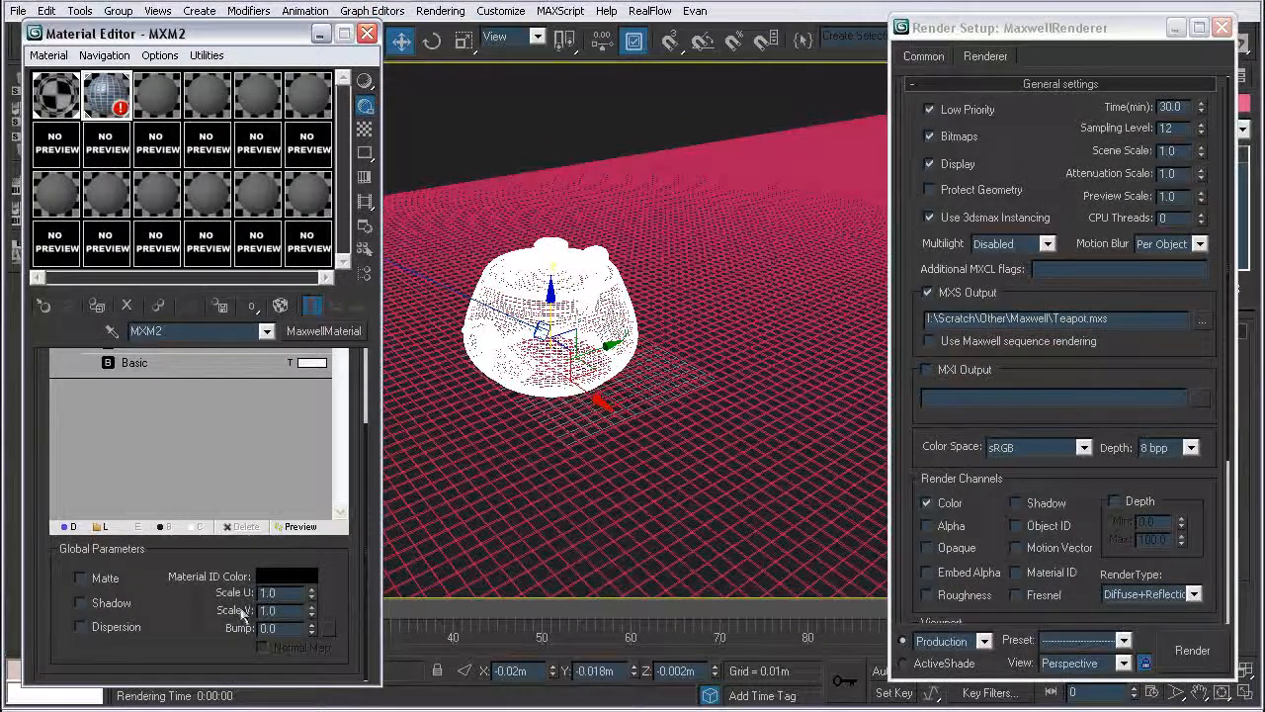
{"action": "scroll", "coordinate": [219, 597], "scroll_direction": "up", "scroll_amount": 3}
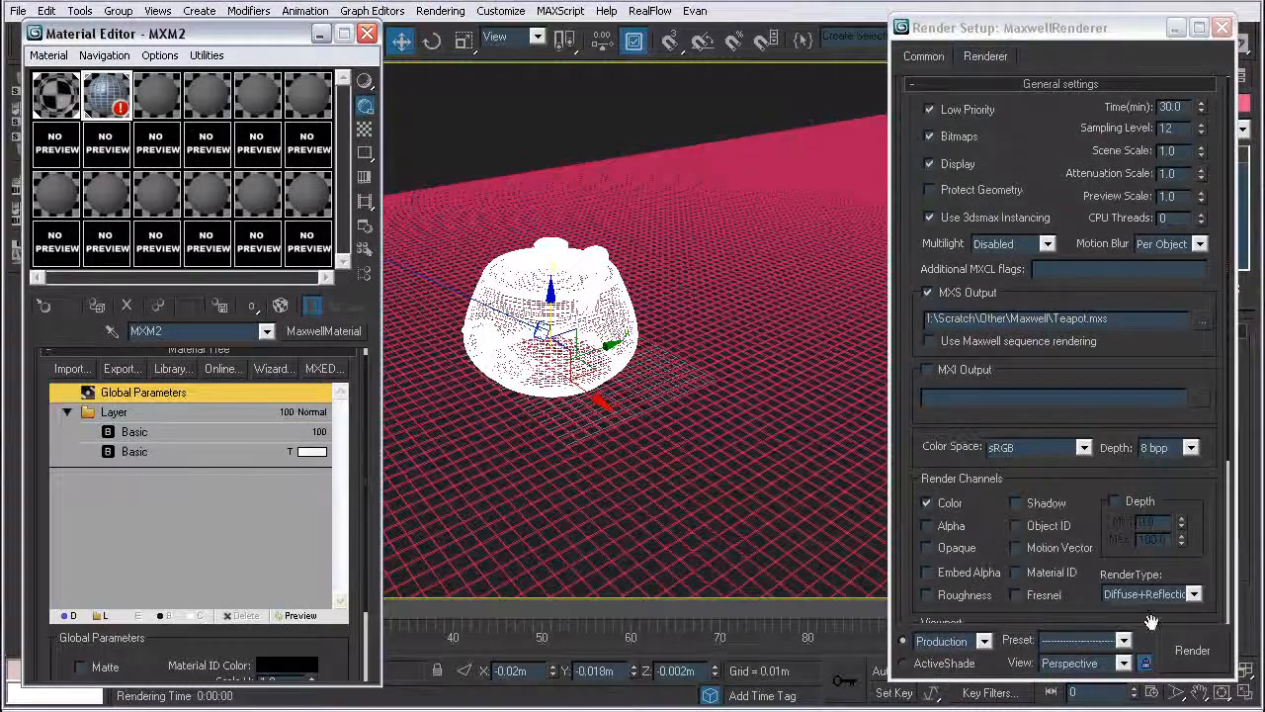
Step: Render the perspective view with Maxwell to inspect the floor's tile pattern, and stop the render
{"action": "left_click", "coordinate": [1191, 650]}
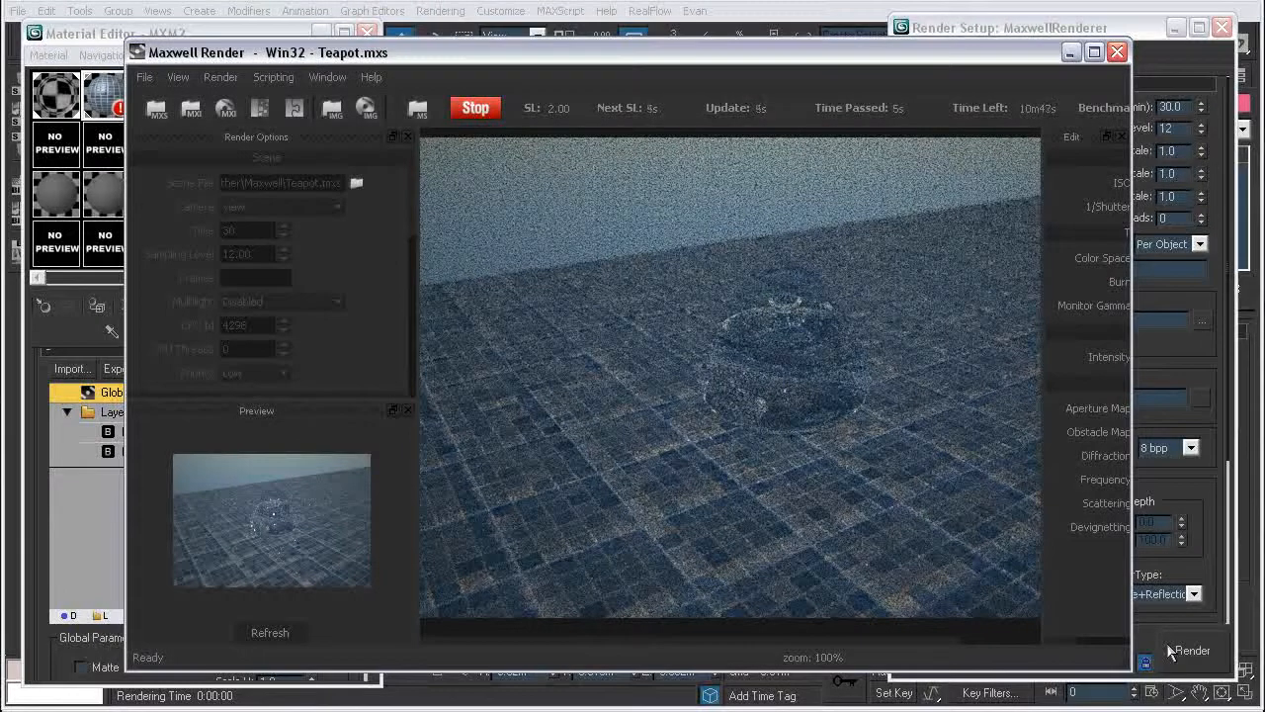
{"action": "left_click", "coordinate": [475, 107]}
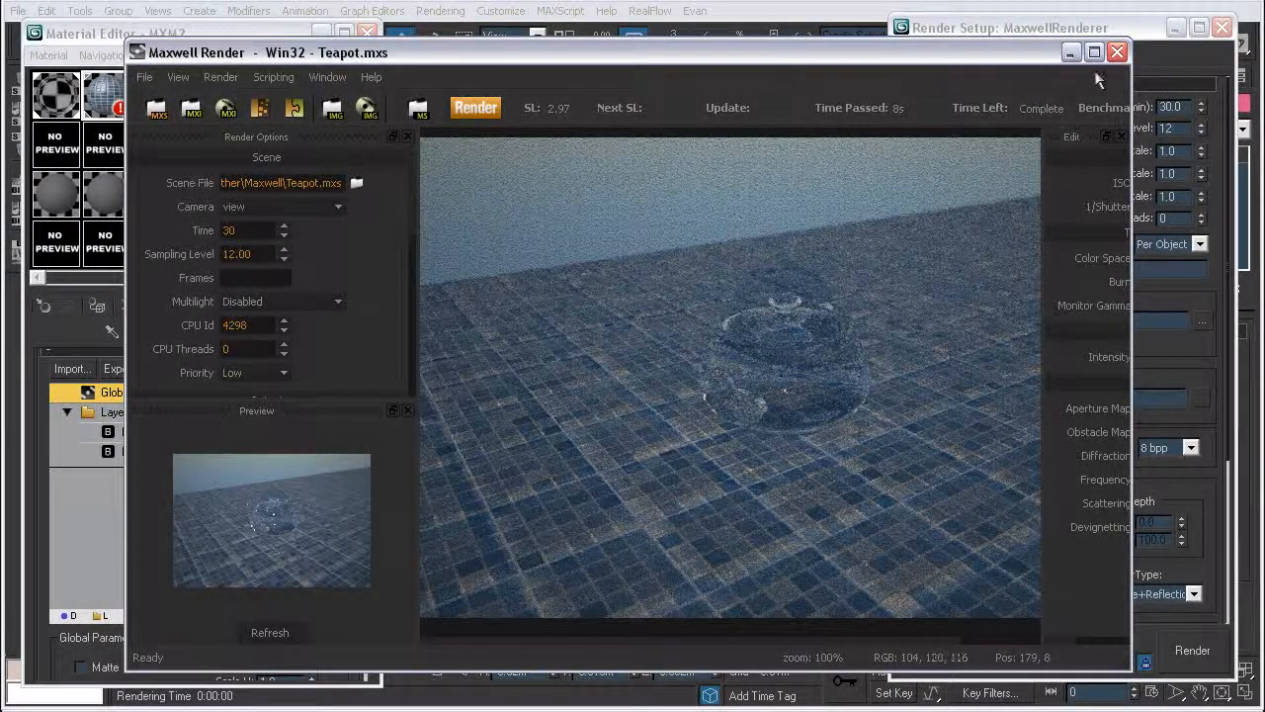
Step: Close the Maxwell Render window, switch to Maxwell Studio, and resize its layout for a taller viewport and wider camera parameters
{"action": "left_click", "coordinate": [1117, 53]}
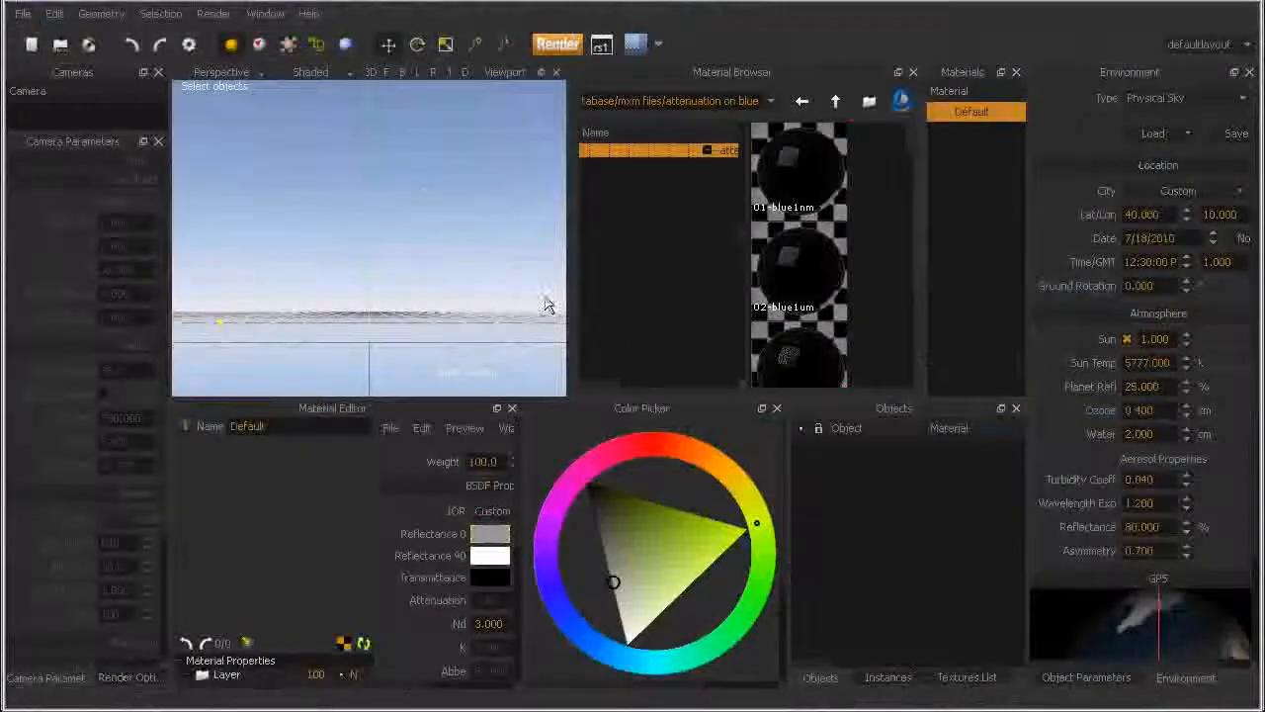
{"action": "left_click_drag", "start_coordinate": [669, 397], "coordinate": [685, 440]}
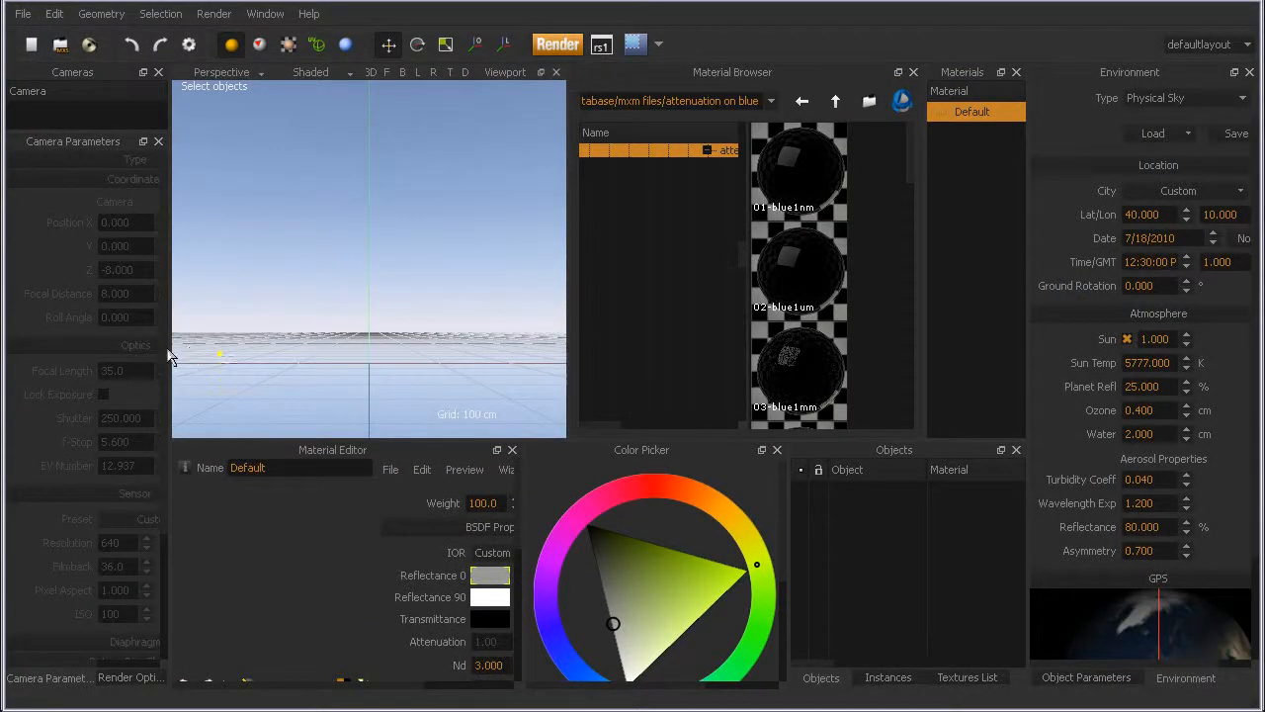
{"action": "left_click_drag", "start_coordinate": [169, 348], "coordinate": [293, 350]}
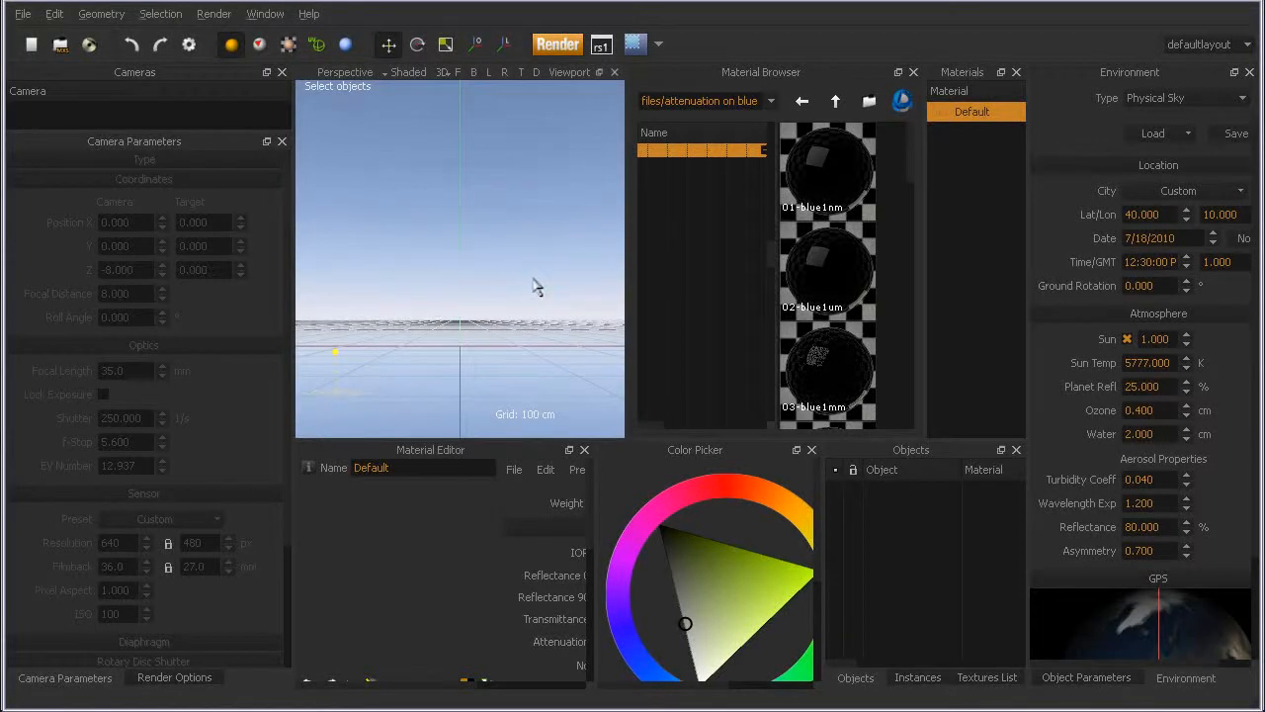
{"action": "left_click_drag", "start_coordinate": [532, 279], "coordinate": [507, 300], "text": "alt"}
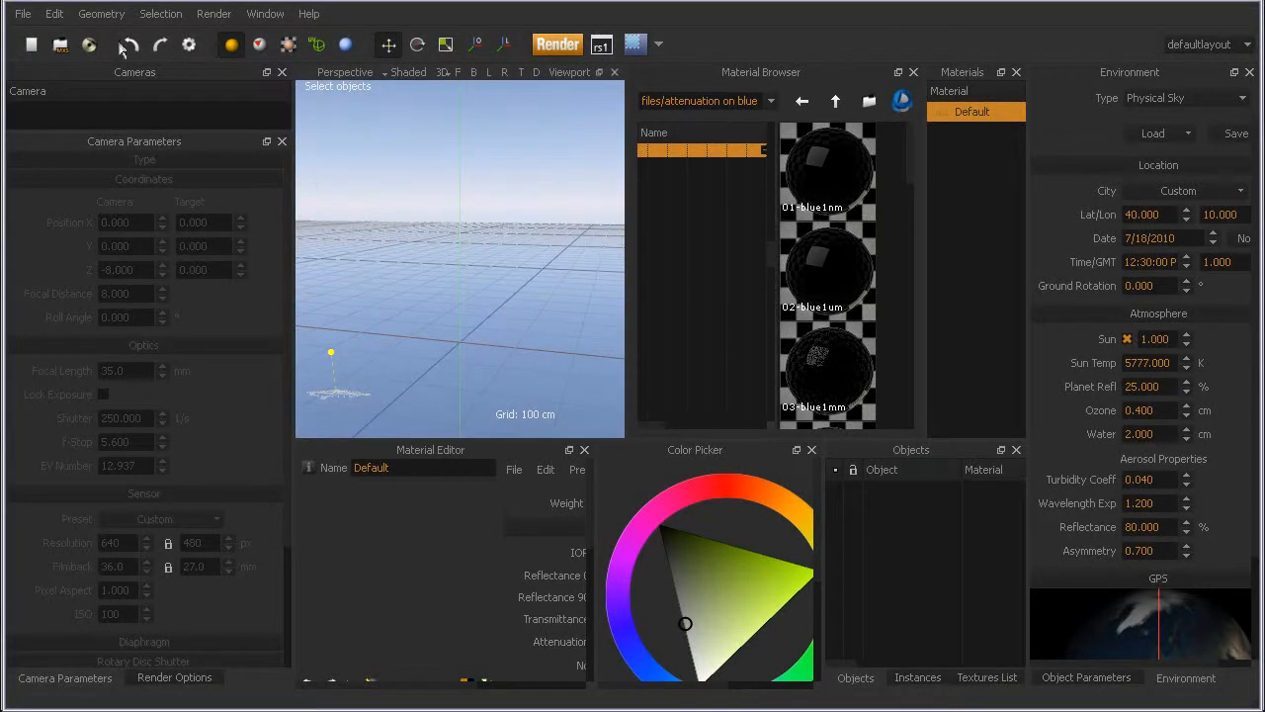
{"action": "left_click", "coordinate": [23, 14]}
{"action": "left_click", "coordinate": [45, 52]}
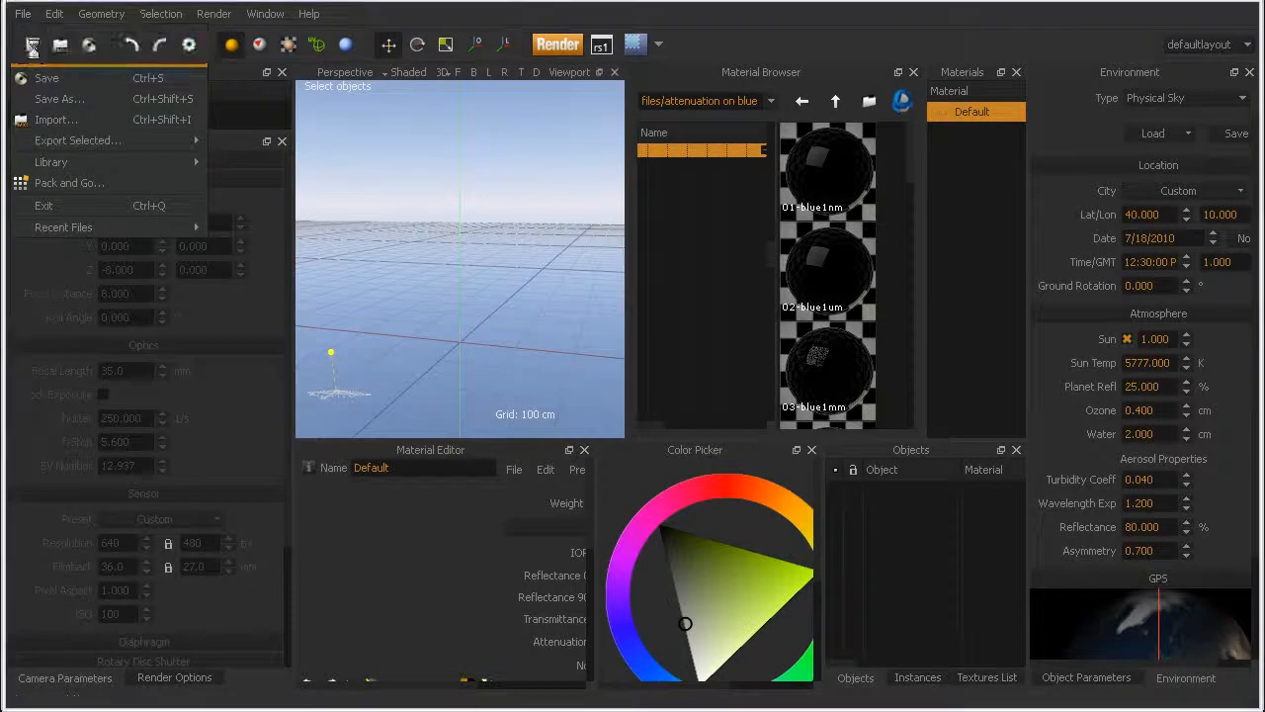
{"action": "left_click", "coordinate": [58, 302]}
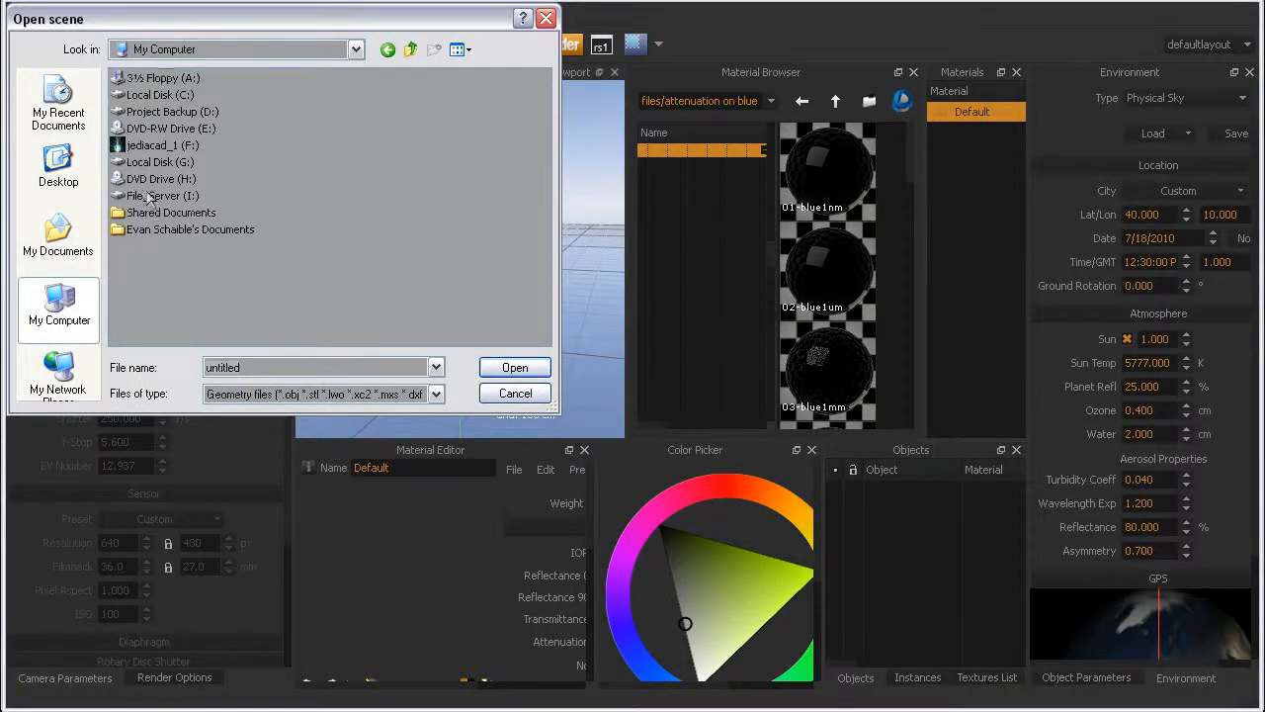
{"action": "double_click", "coordinate": [150, 196]}
{"action": "double_click", "coordinate": [144, 112]}
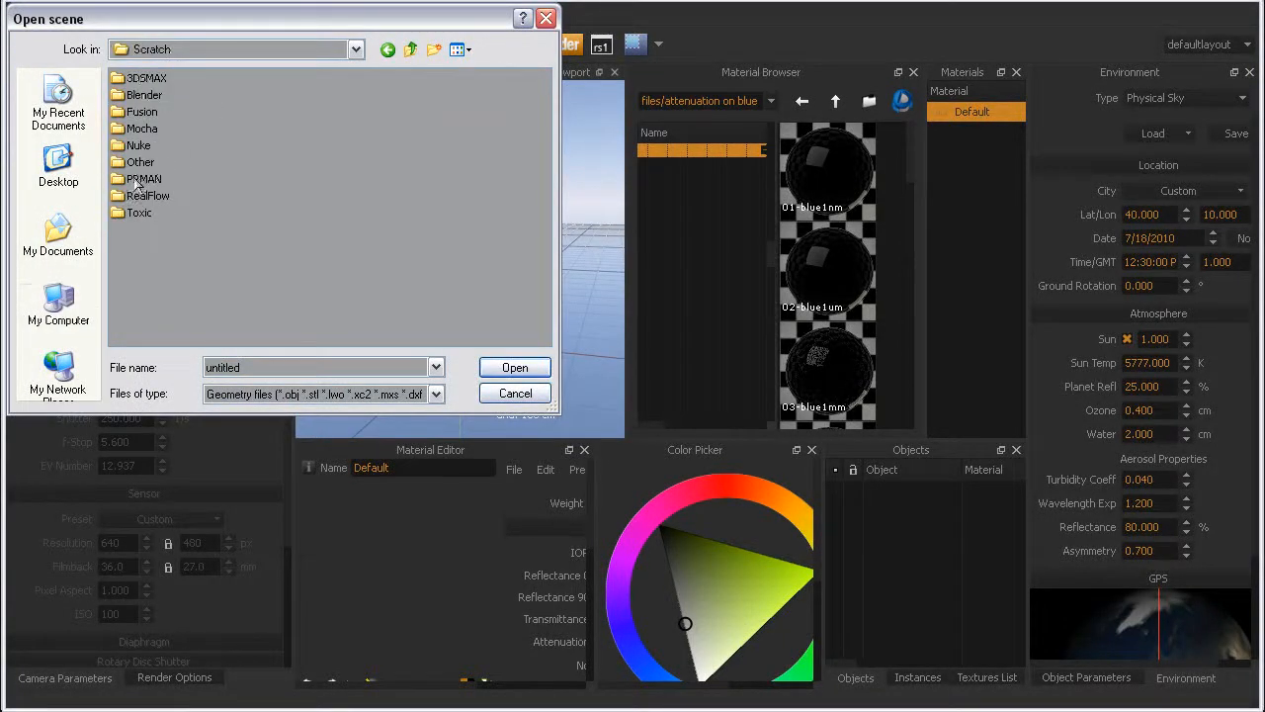
{"action": "double_click", "coordinate": [136, 162]}
{"action": "double_click", "coordinate": [137, 112]}
{"action": "left_click", "coordinate": [138, 96]}
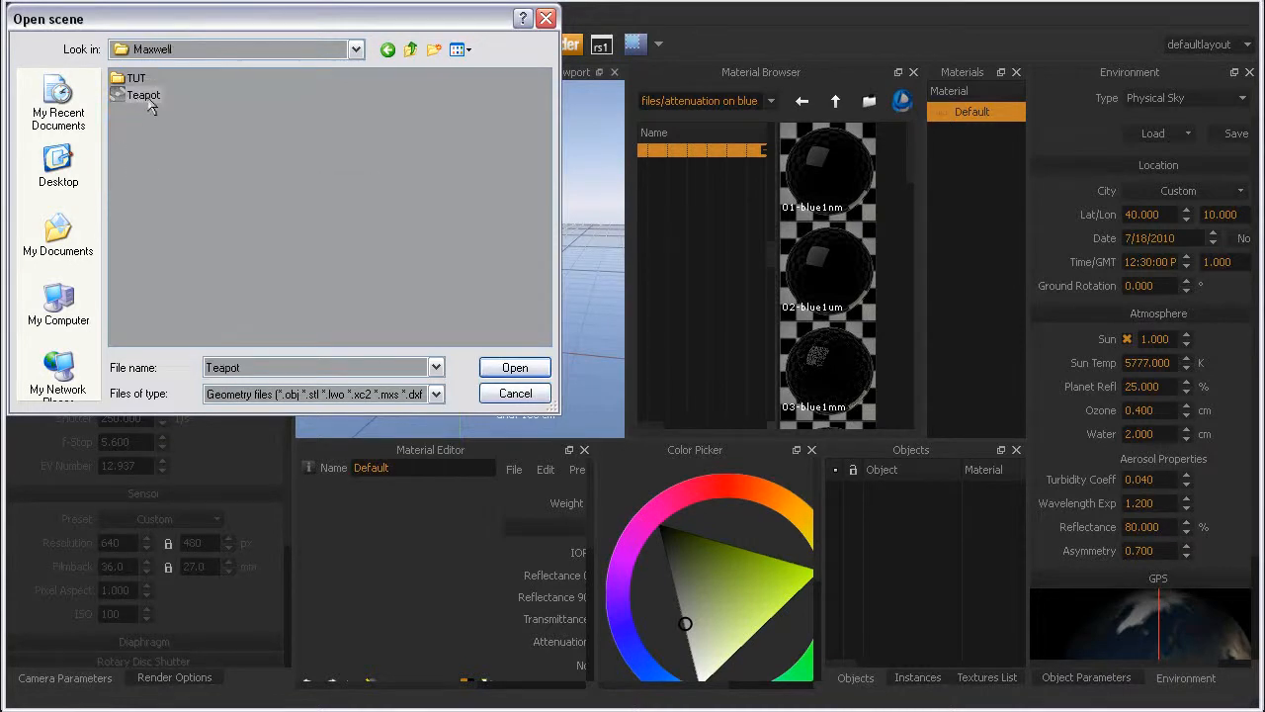
{"action": "left_click", "coordinate": [514, 367]}
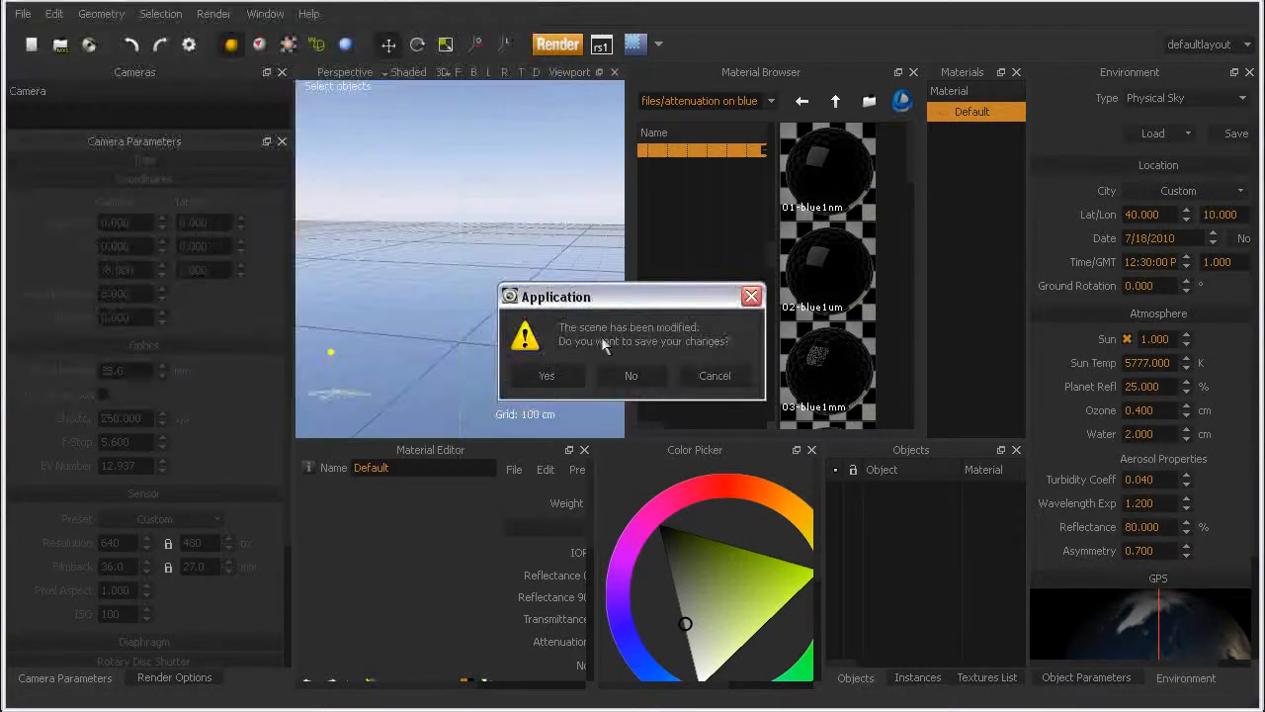
{"action": "left_click", "coordinate": [541, 384]}
{"action": "left_click", "coordinate": [512, 390]}
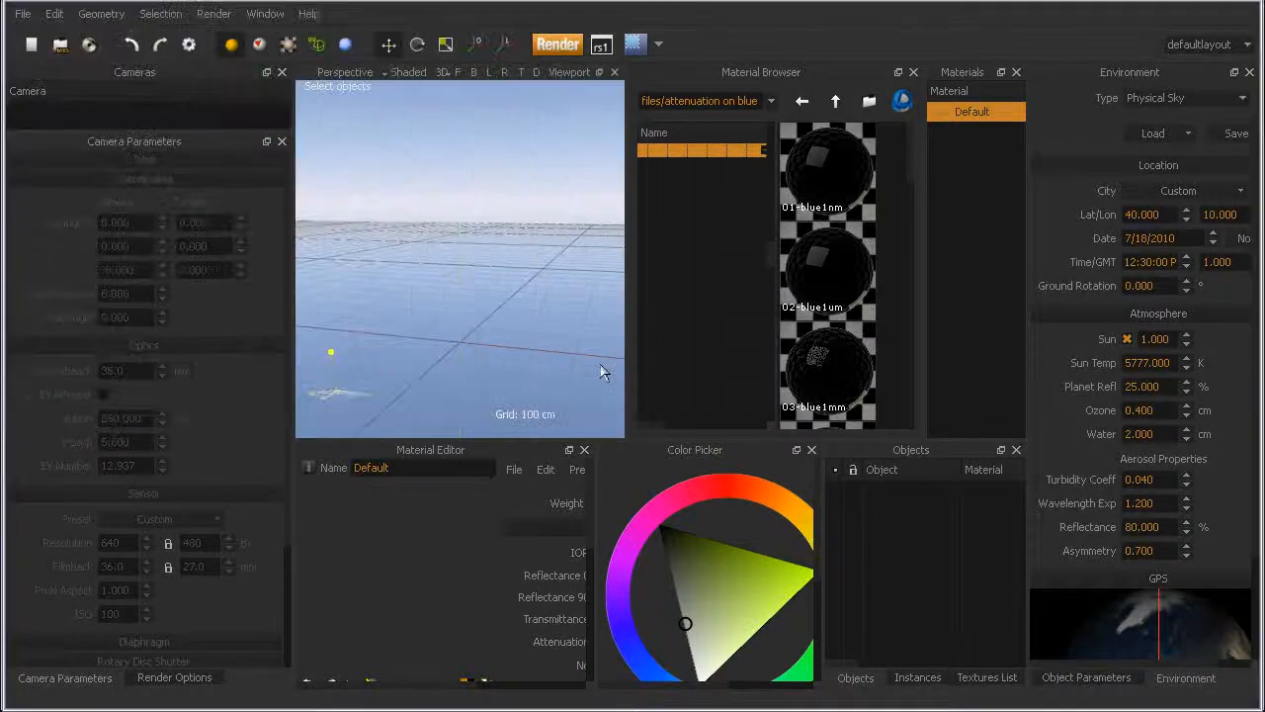
Step: Open the Teapot scene from Scratch\Other\Maxwell on File_Server (I:), without saving the changes to the current scene
{"action": "left_click", "coordinate": [22, 12]}
{"action": "left_click", "coordinate": [39, 38]}
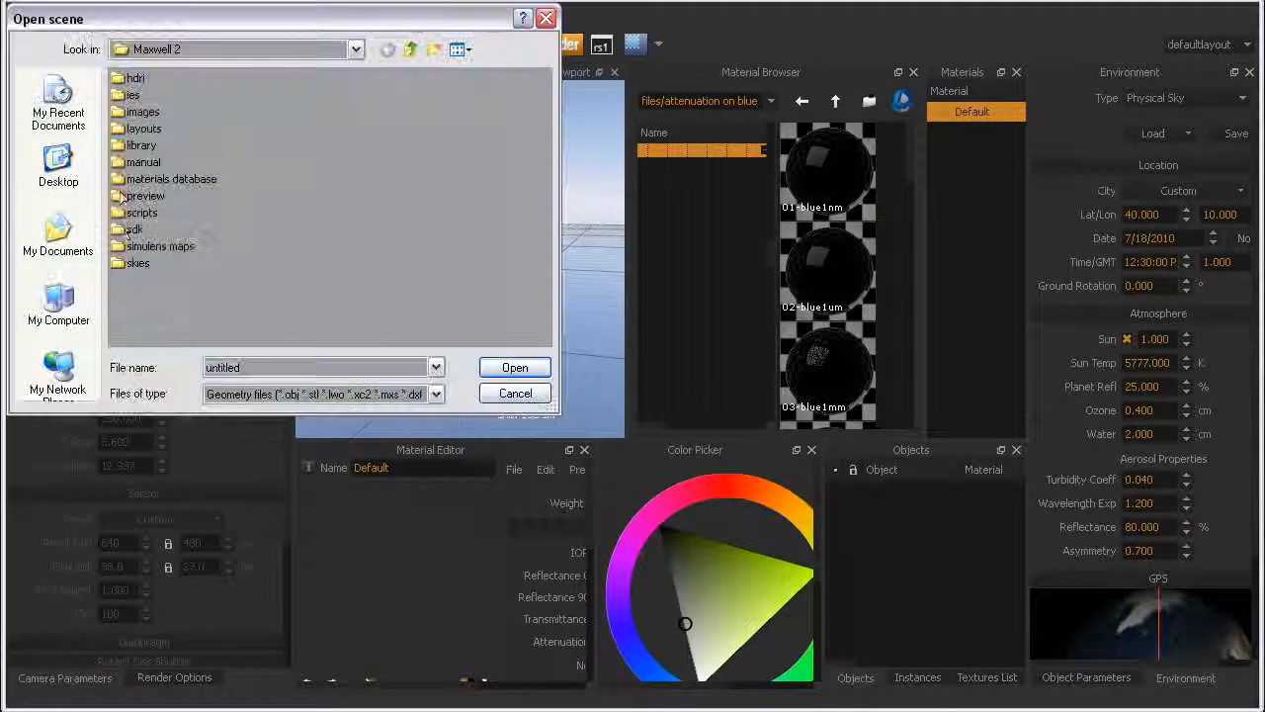
{"action": "left_click", "coordinate": [60, 302]}
{"action": "double_click", "coordinate": [158, 178]}
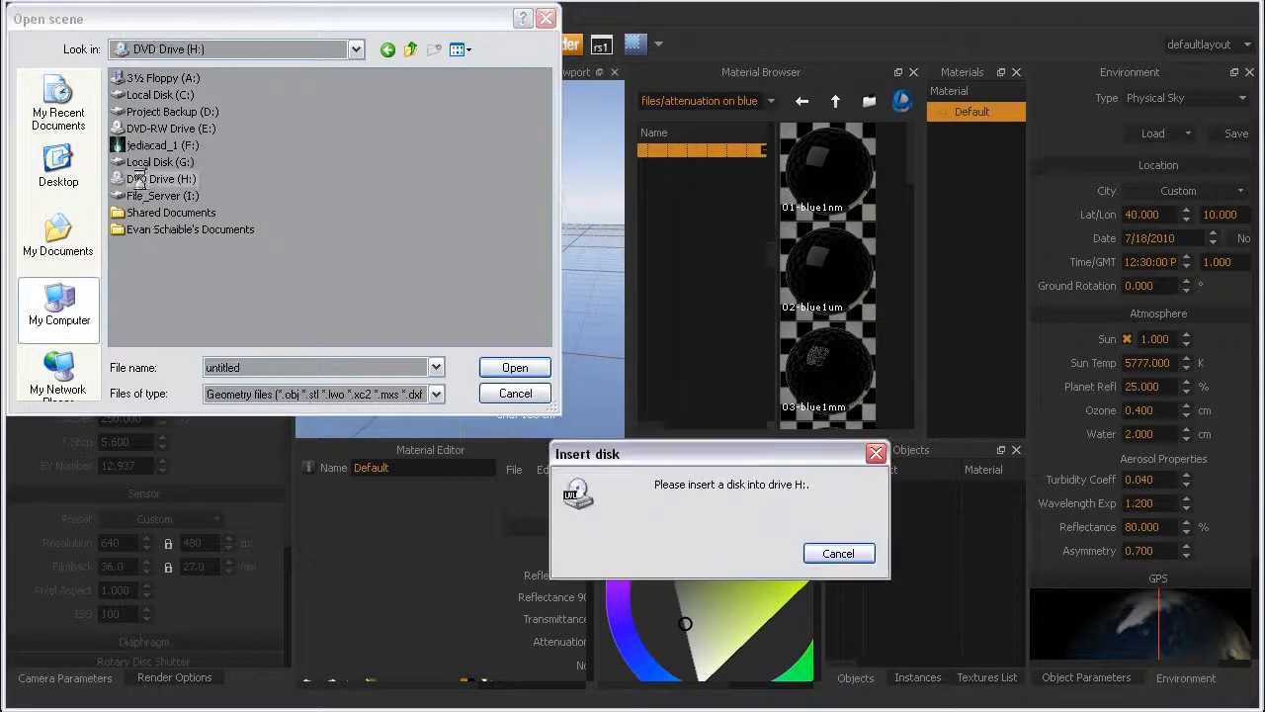
{"action": "left_click", "coordinate": [833, 550]}
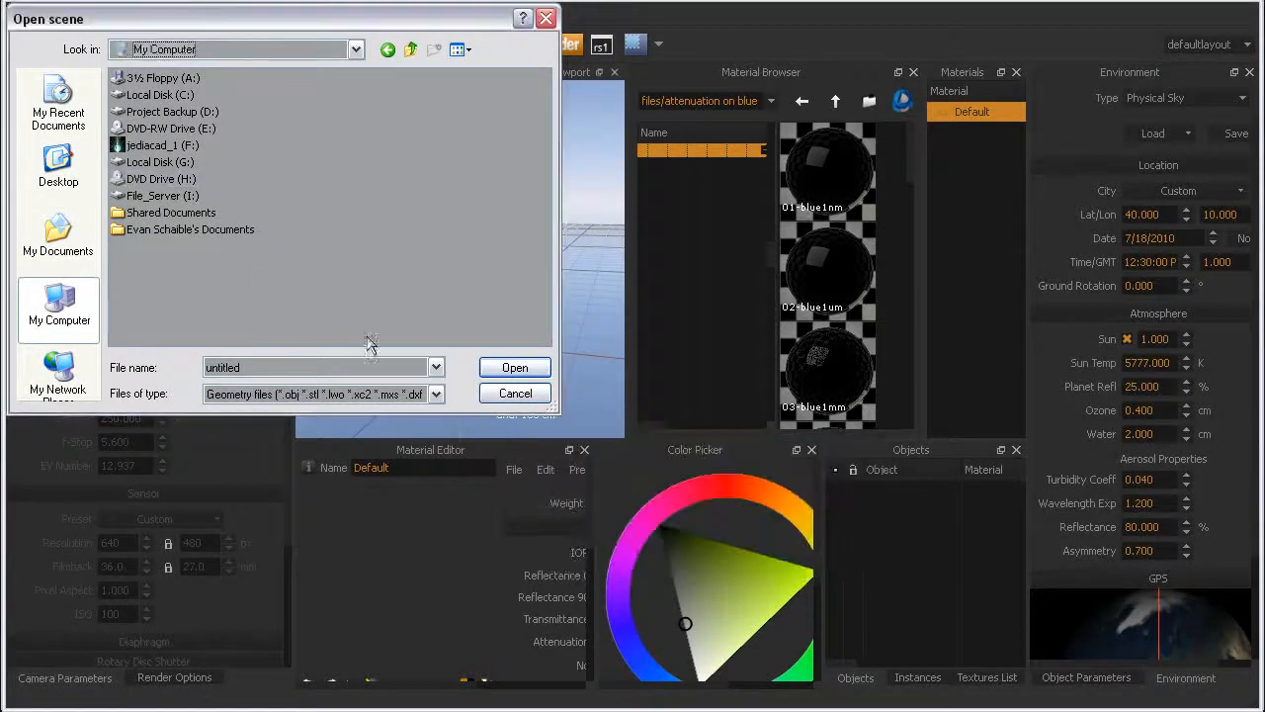
{"action": "double_click", "coordinate": [158, 196]}
{"action": "double_click", "coordinate": [141, 112]}
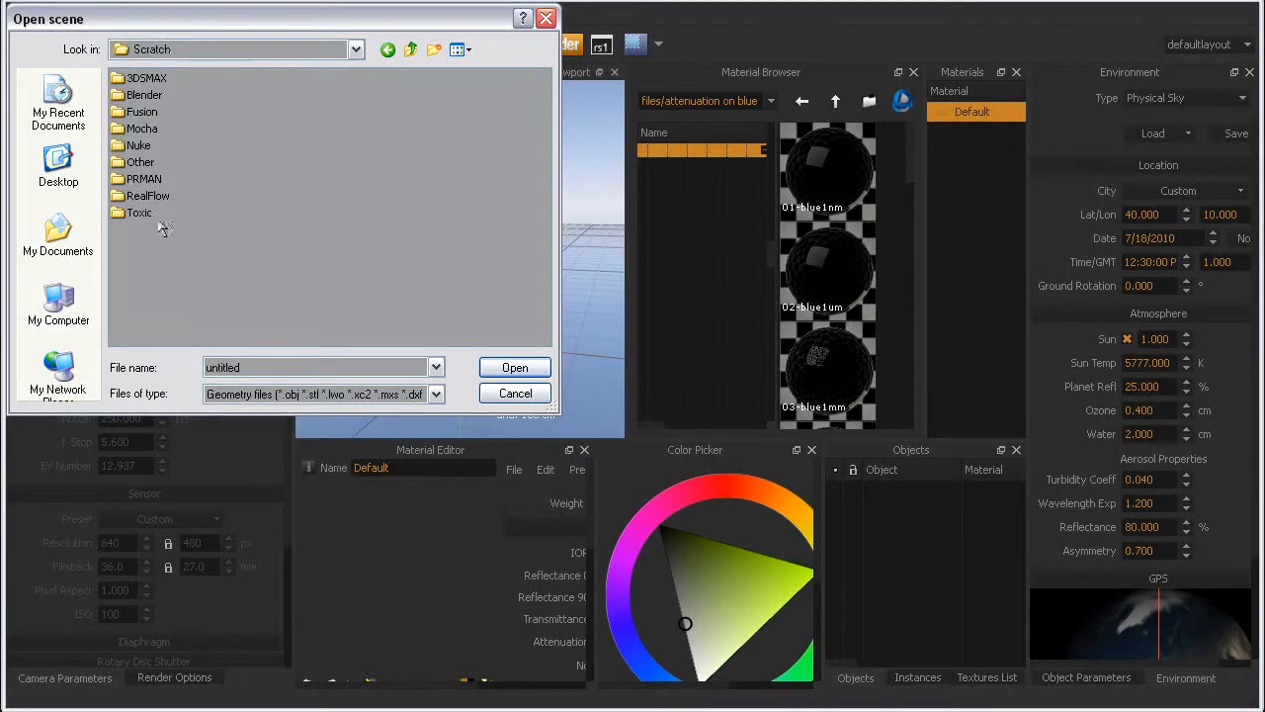
{"action": "double_click", "coordinate": [140, 162]}
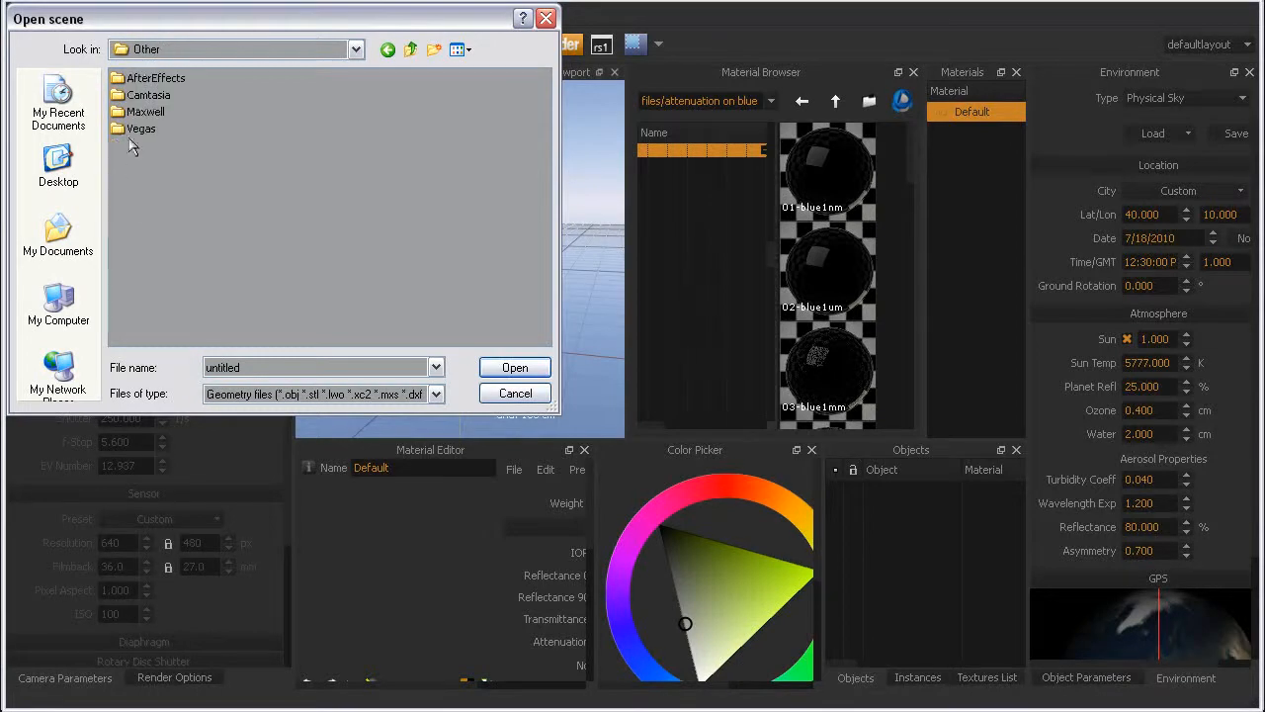
{"action": "double_click", "coordinate": [145, 112]}
{"action": "left_click", "coordinate": [139, 95]}
{"action": "left_click", "coordinate": [499, 372]}
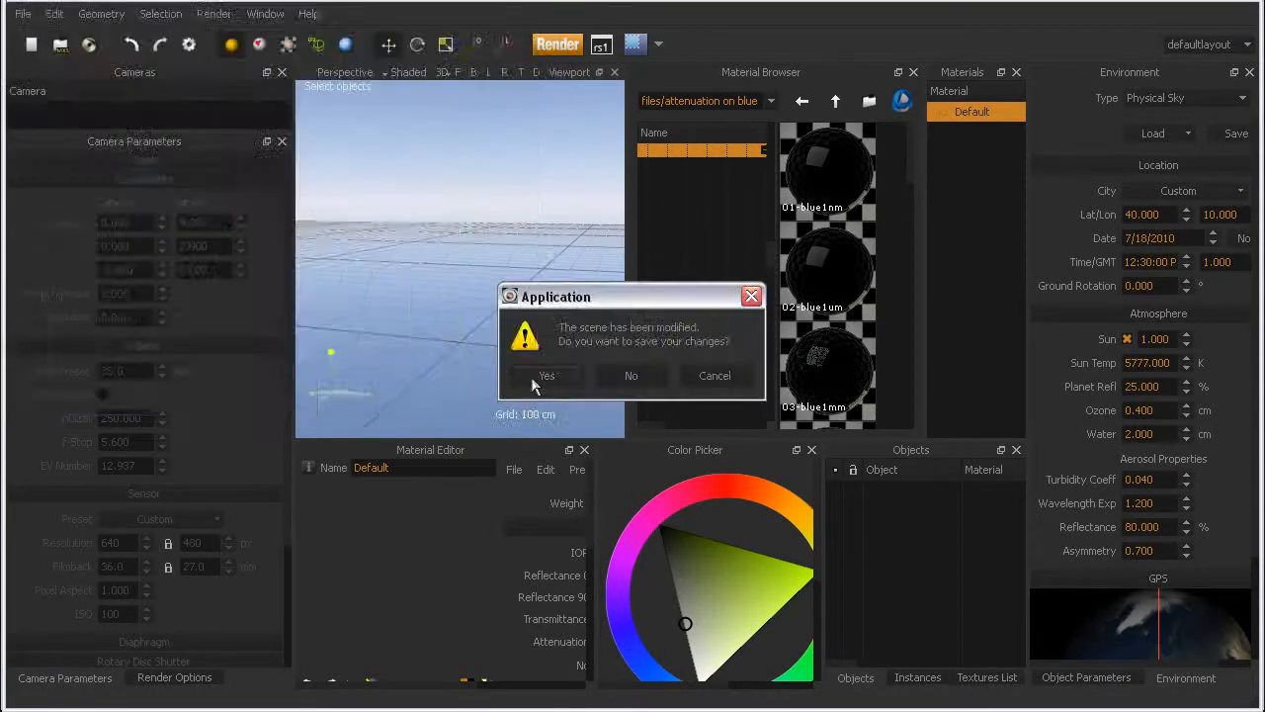
{"action": "left_click", "coordinate": [631, 375]}
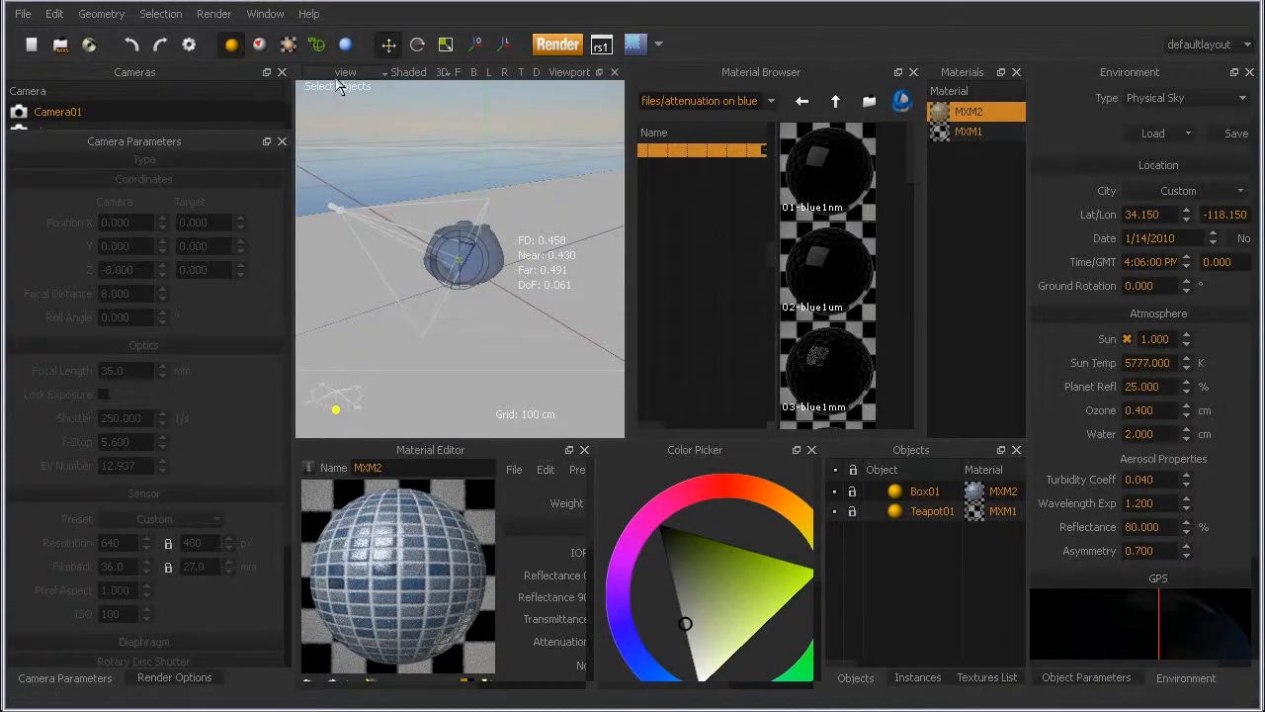
Step: Orbit around the teapot, look through Camera01, and adjust the viewport's width
{"action": "left_click_drag", "start_coordinate": [480, 302], "coordinate": [457, 178], "text": "alt"}
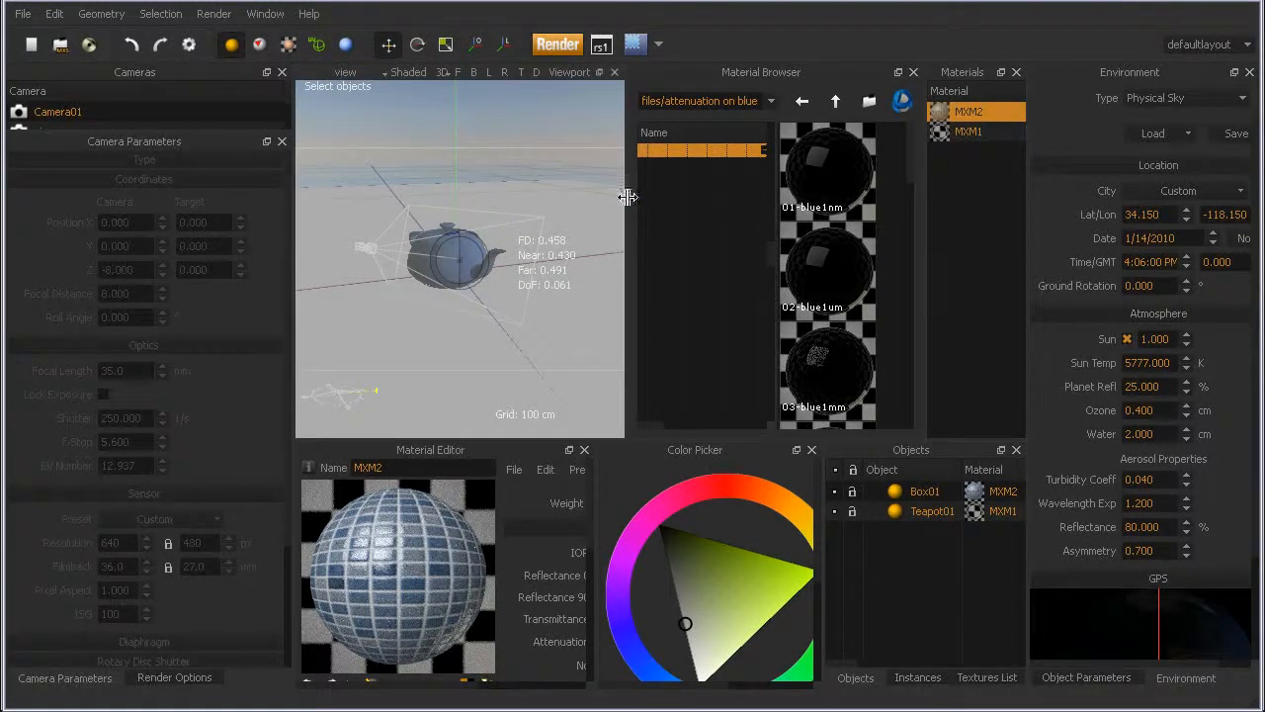
{"action": "left_click_drag", "start_coordinate": [627, 206], "coordinate": [788, 209]}
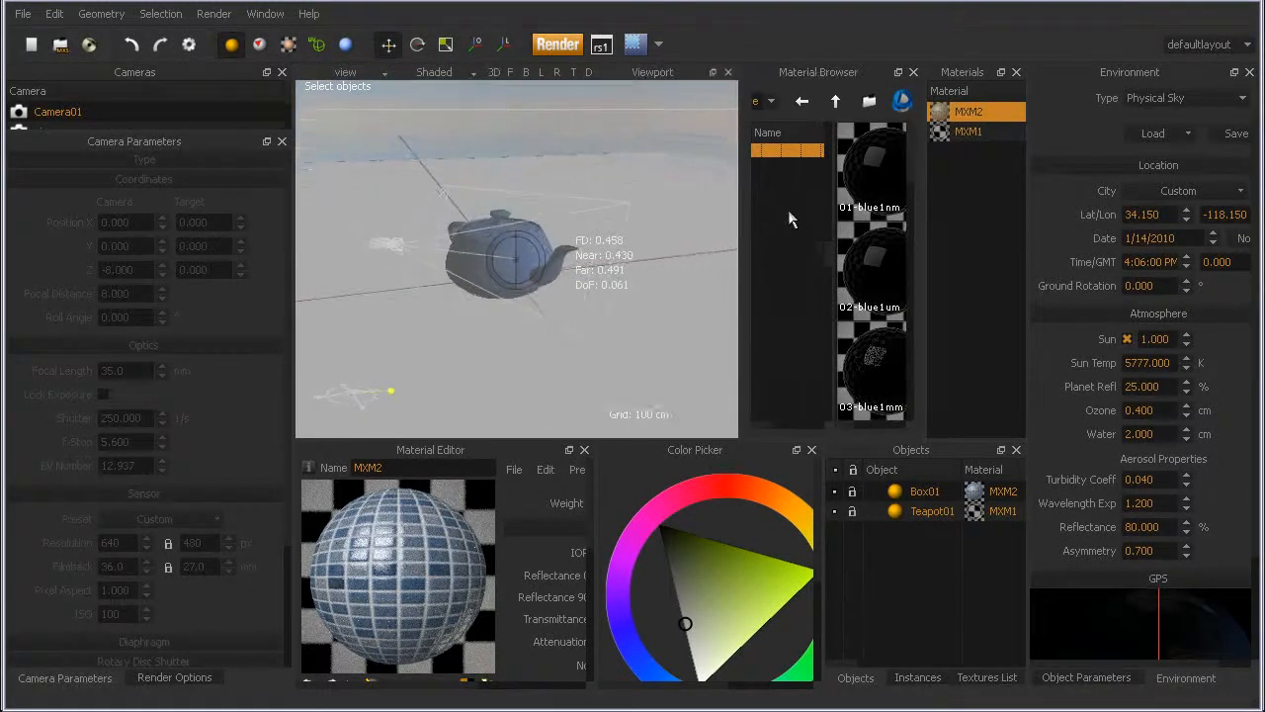
{"action": "left_click", "coordinate": [346, 75]}
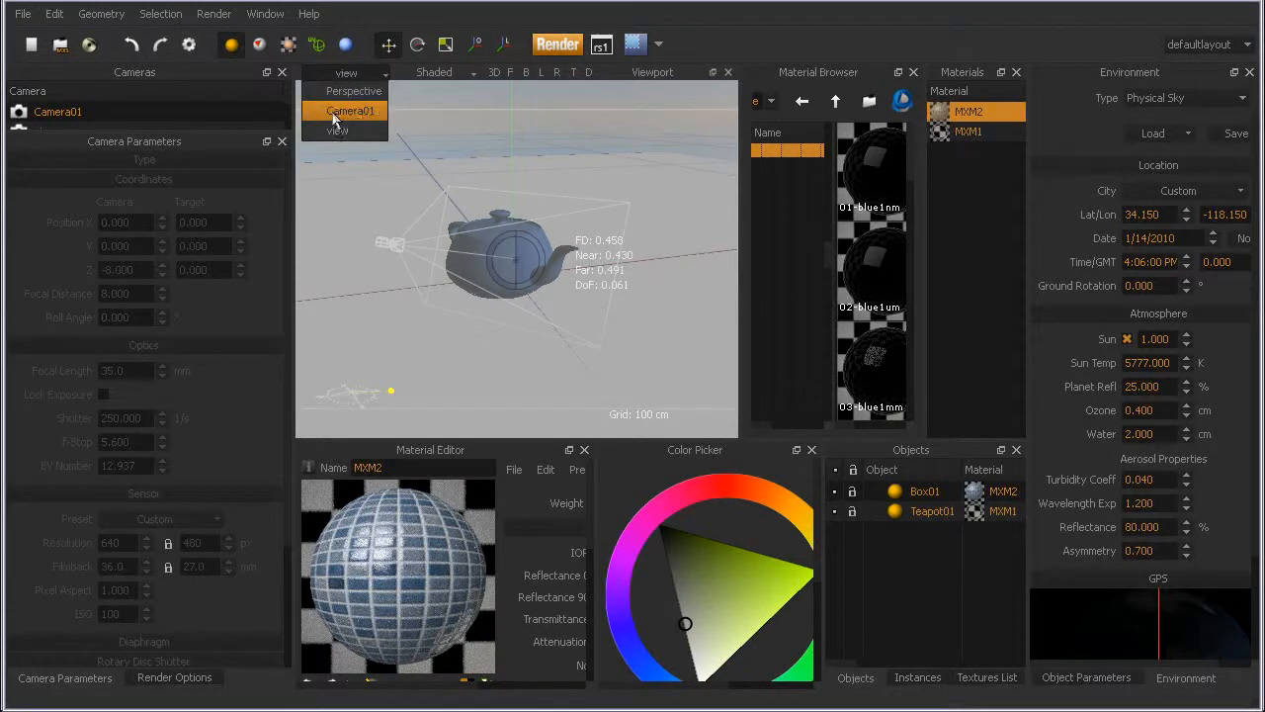
{"action": "left_click", "coordinate": [341, 113]}
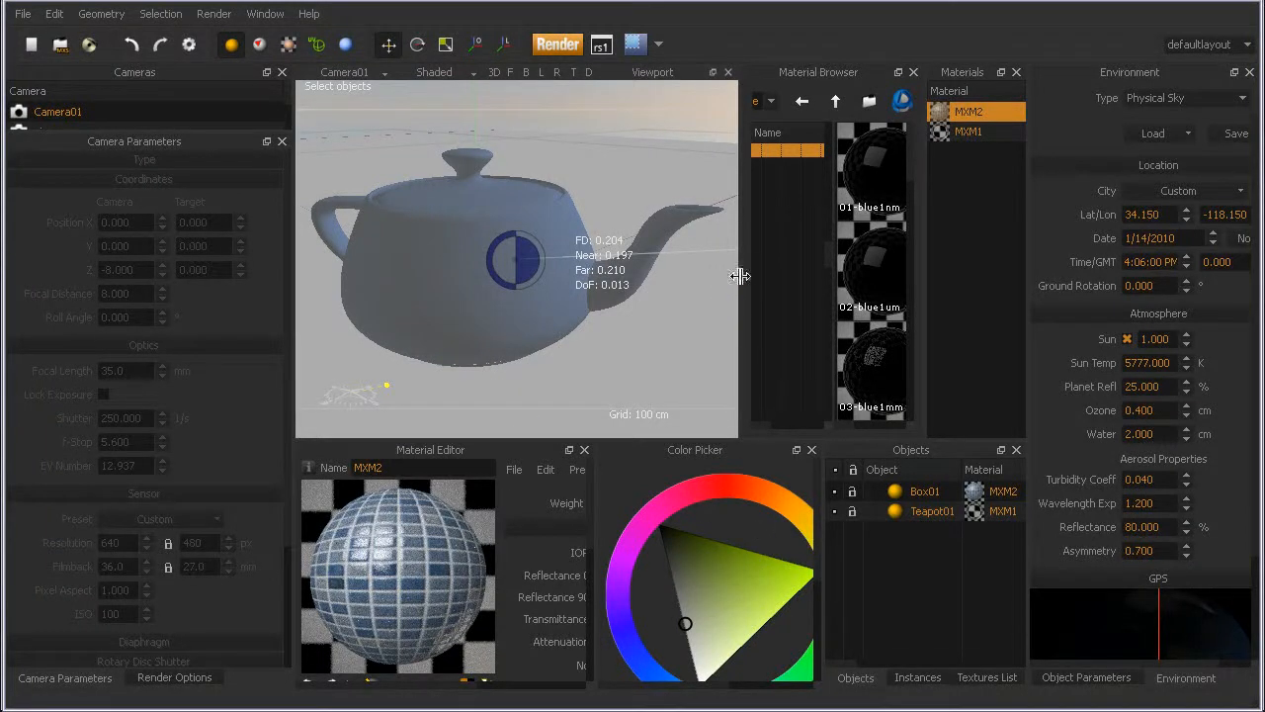
{"action": "left_click_drag", "start_coordinate": [744, 285], "coordinate": [612, 286]}
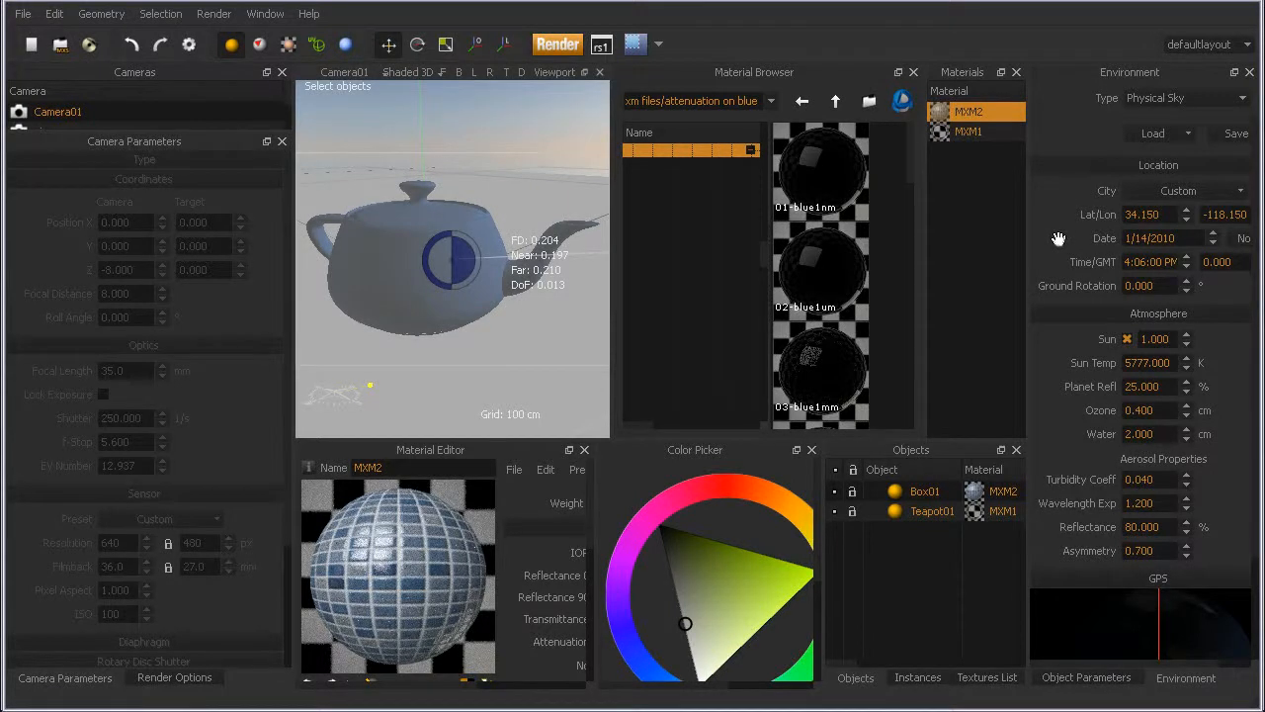
Step: Move the physical sky's location on the GPS globe to about latitude 38.104, longitude -112.581, and review the environment settings
{"action": "scroll", "coordinate": [1063, 415], "scroll_direction": "down", "scroll_amount": 3}
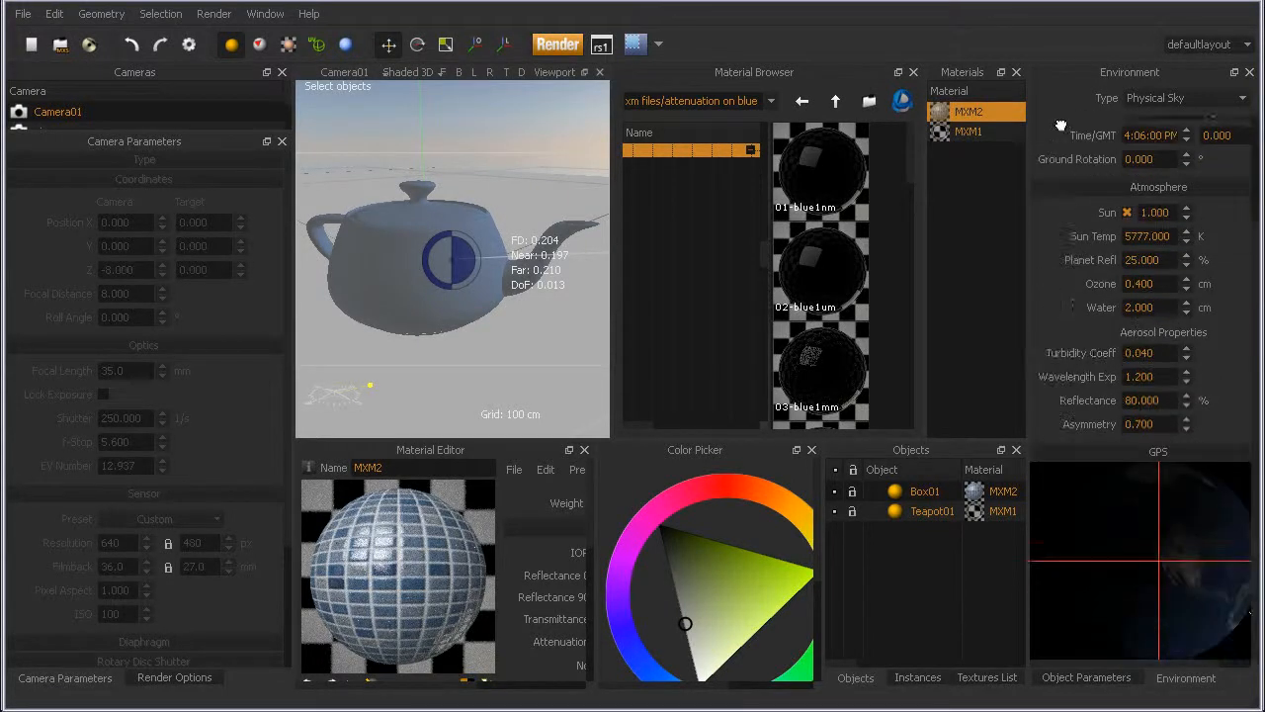
{"action": "mouse_move", "coordinate": [1206, 549]}
{"action": "left_mouse_down"}
{"action": "mouse_move", "coordinate": [1095, 564]}
{"action": "mouse_move", "coordinate": [1101, 554]}
{"action": "mouse_move", "coordinate": [1076, 577]}
{"action": "mouse_move", "coordinate": [1215, 606]}
{"action": "mouse_move", "coordinate": [1110, 584]}
{"action": "mouse_move", "coordinate": [1121, 562]}
{"action": "mouse_move", "coordinate": [1154, 581]}
{"action": "mouse_move", "coordinate": [1134, 591]}
{"action": "mouse_move", "coordinate": [1235, 598]}
{"action": "mouse_move", "coordinate": [1220, 615]}
{"action": "mouse_move", "coordinate": [1087, 601]}
{"action": "mouse_move", "coordinate": [1097, 540]}
{"action": "mouse_move", "coordinate": [1125, 573]}
{"action": "mouse_move", "coordinate": [1105, 537]}
{"action": "mouse_move", "coordinate": [1147, 532]}
{"action": "mouse_move", "coordinate": [1120, 571]}
{"action": "mouse_move", "coordinate": [1137, 552]}
{"action": "mouse_move", "coordinate": [1125, 559]}
{"action": "left_mouse_up"}
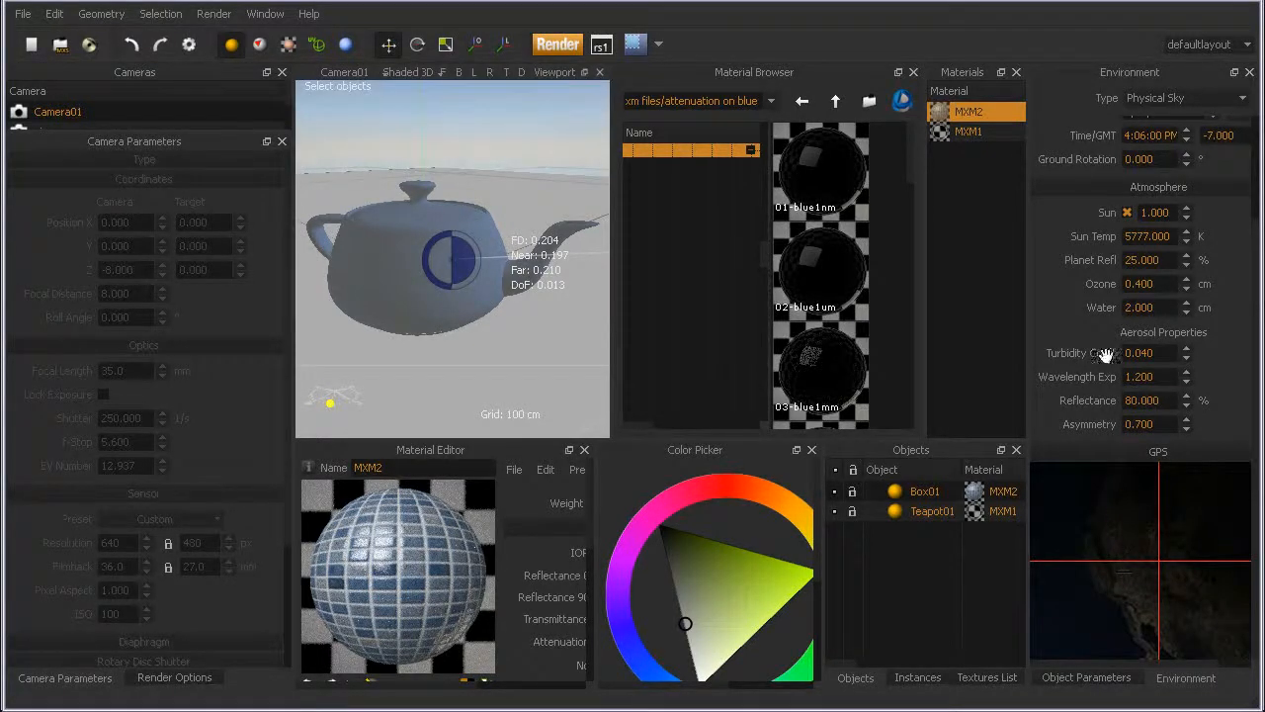
{"action": "scroll", "coordinate": [1054, 313], "scroll_direction": "up", "scroll_amount": 5}
{"action": "scroll", "coordinate": [1057, 403], "scroll_direction": "down", "scroll_amount": 5}
{"action": "scroll", "coordinate": [1048, 259], "scroll_direction": "up", "scroll_amount": 4}
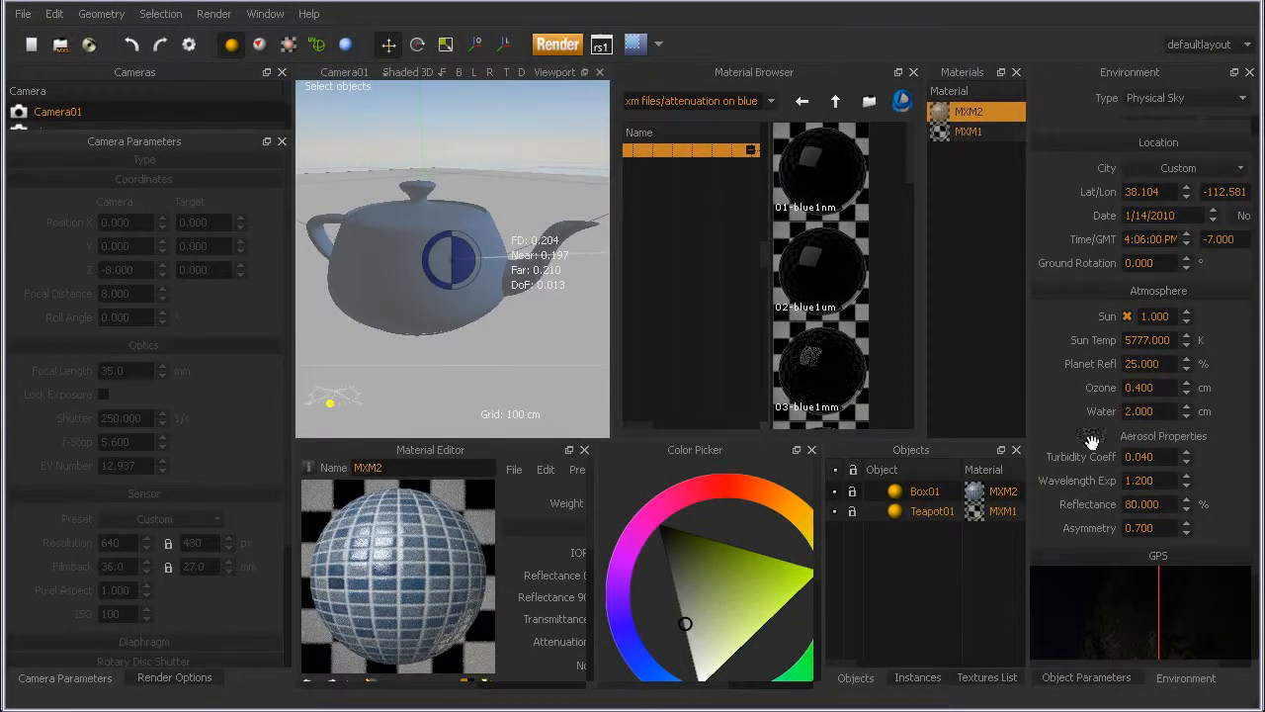
{"action": "scroll", "coordinate": [1050, 417], "scroll_direction": "down", "scroll_amount": 1}
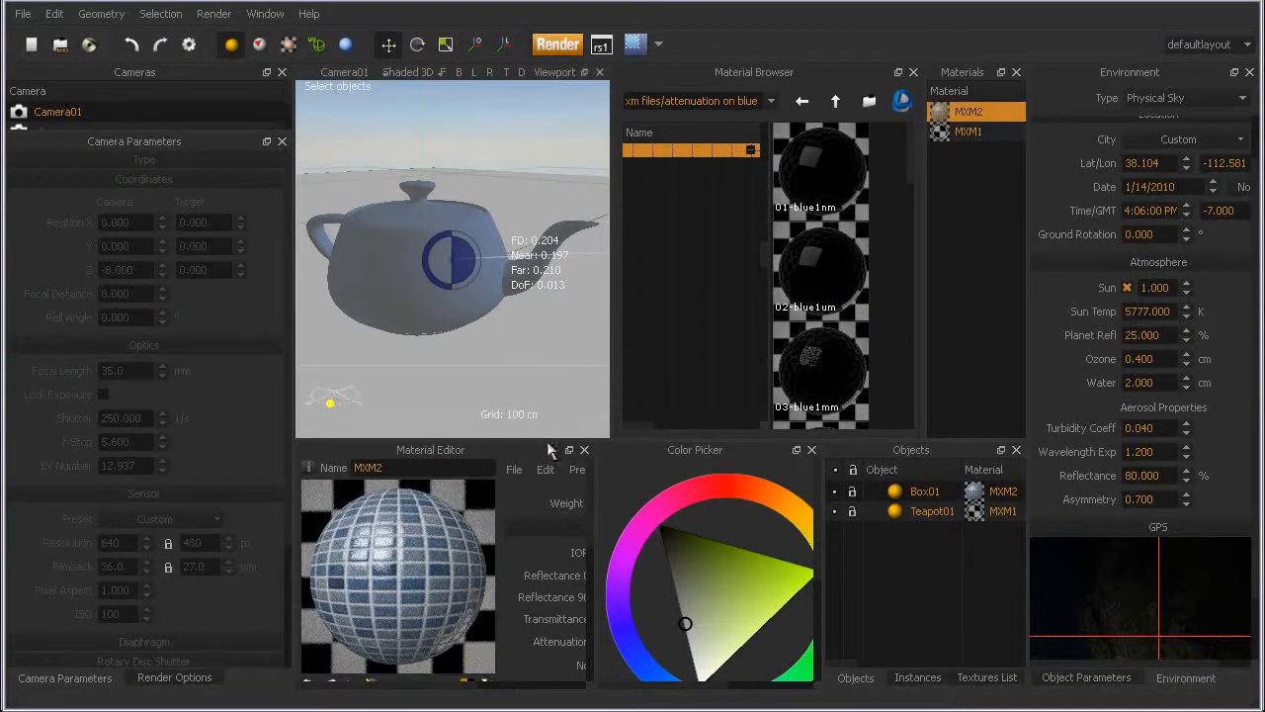
Step: Enlarge the Material Editor and examine the BSDF and surface properties of MXM2's first Basic component
{"action": "left_click_drag", "start_coordinate": [544, 440], "coordinate": [546, 294]}
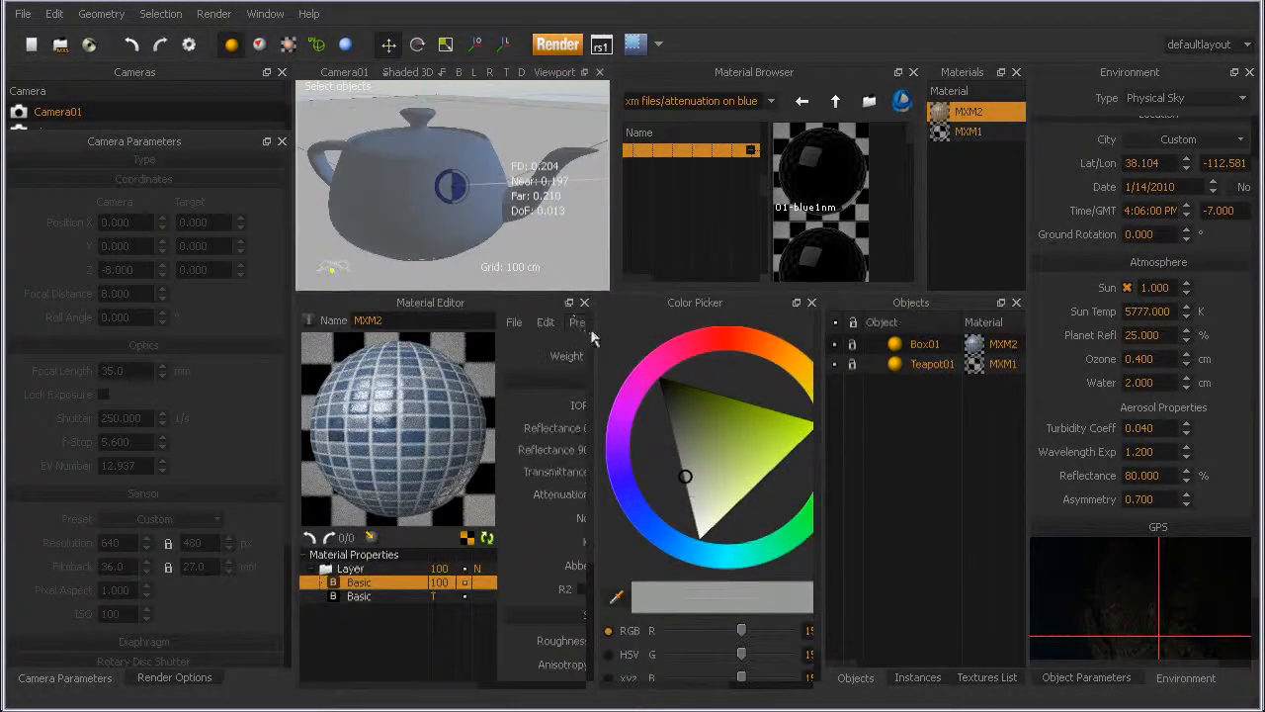
{"action": "left_click_drag", "start_coordinate": [597, 334], "coordinate": [803, 329]}
{"action": "scroll", "coordinate": [546, 429], "scroll_direction": "down", "scroll_amount": 5}
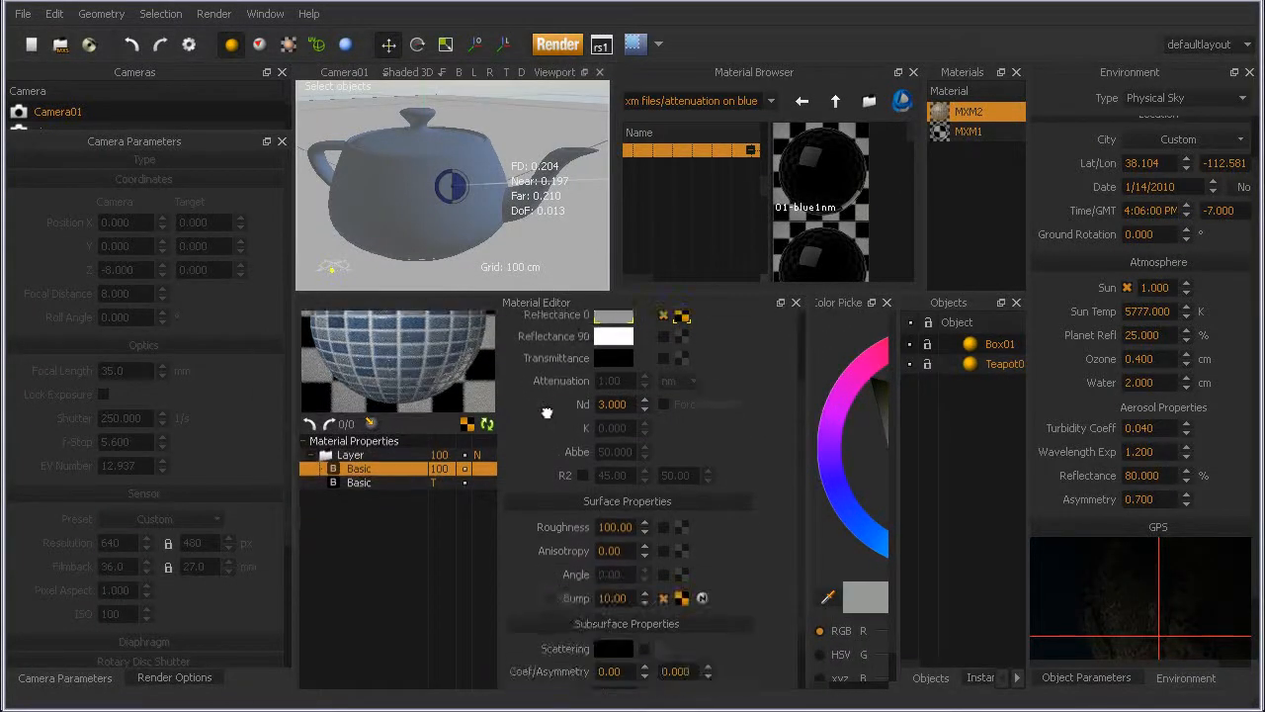
{"action": "scroll", "coordinate": [553, 564], "scroll_direction": "up", "scroll_amount": 5}
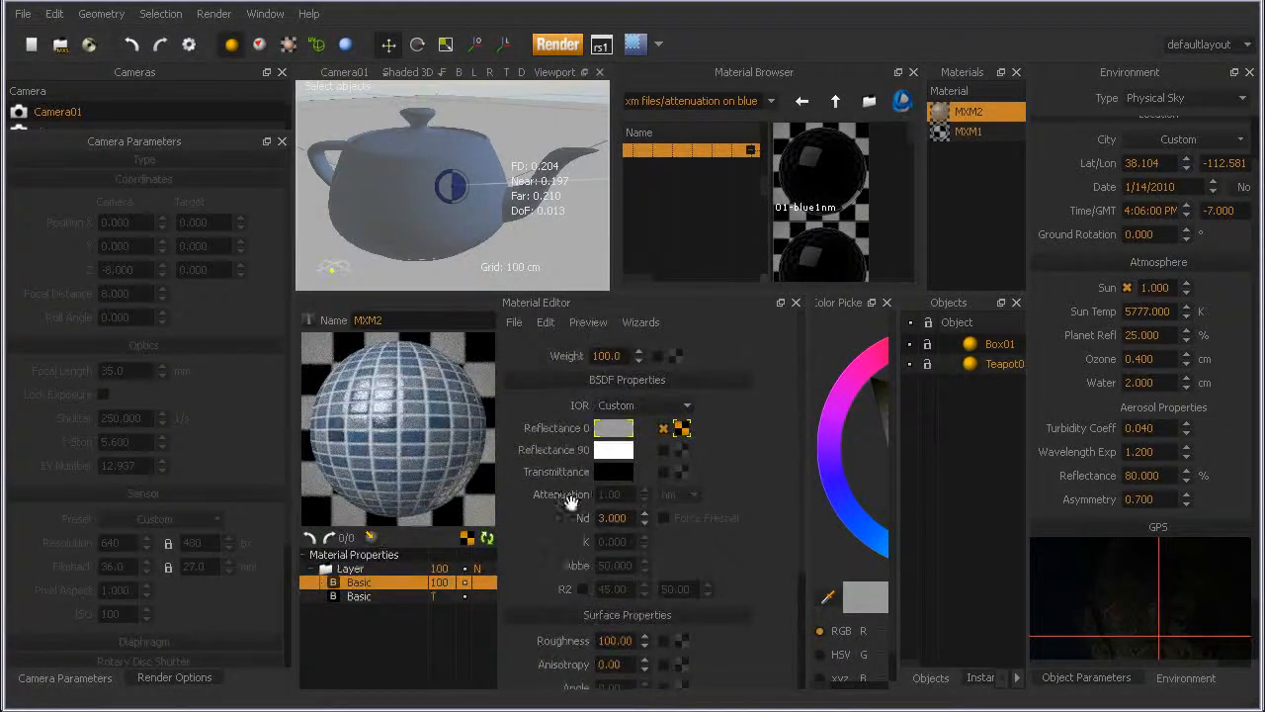
{"action": "scroll", "coordinate": [538, 524], "scroll_direction": "down", "scroll_amount": 1}
{"action": "scroll", "coordinate": [534, 533], "scroll_direction": "up", "scroll_amount": 1}
{"action": "scroll", "coordinate": [550, 526], "scroll_direction": "down", "scroll_amount": 3}
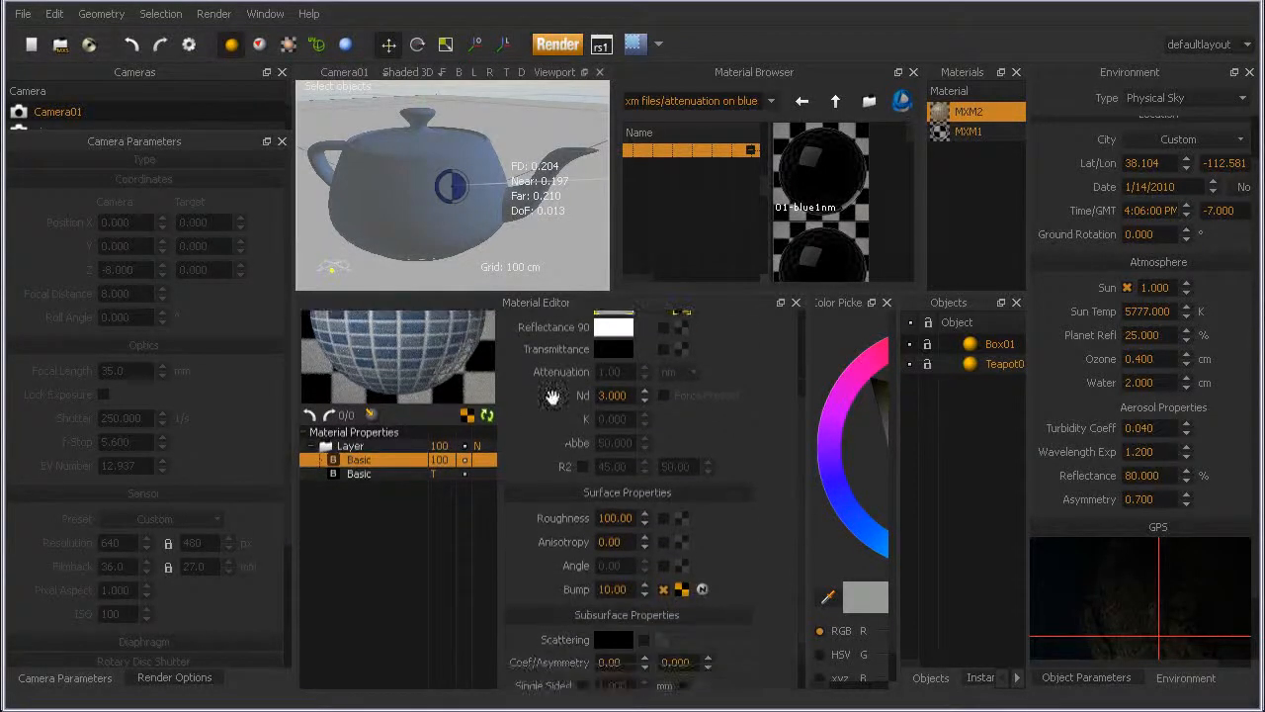
{"action": "scroll", "coordinate": [542, 544], "scroll_direction": "up", "scroll_amount": 3}
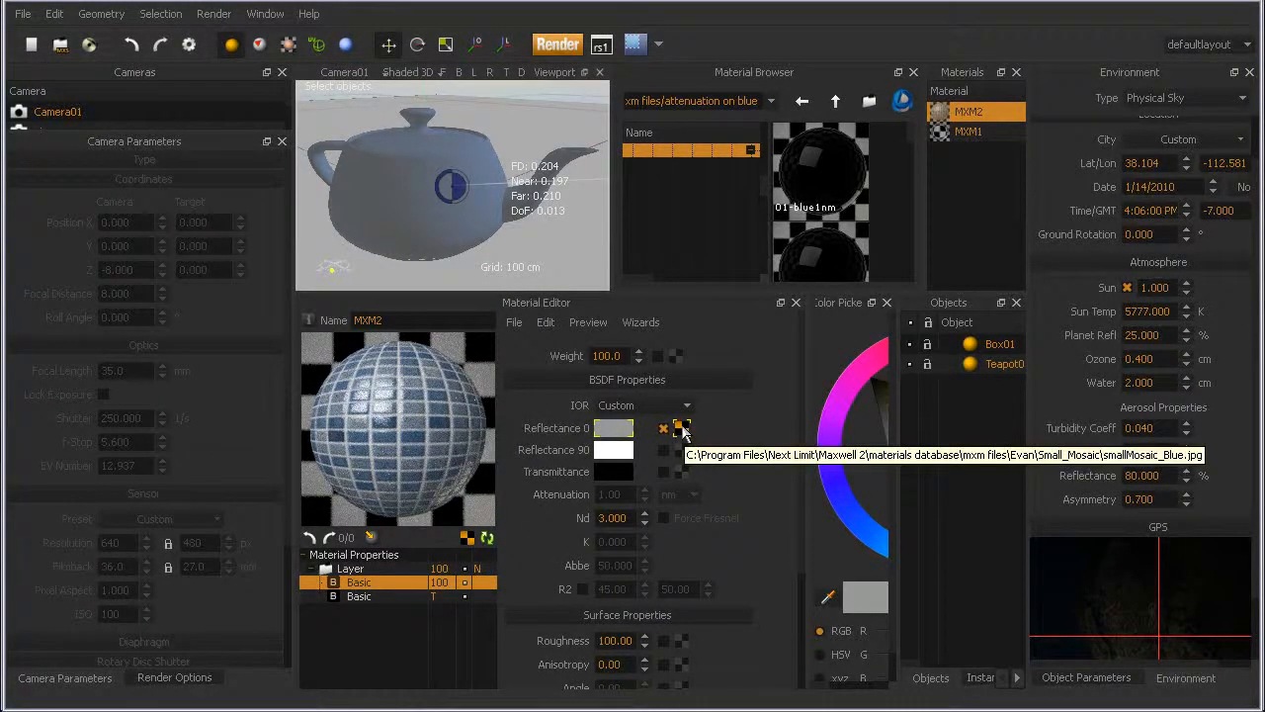
Step: Open the Reflectance 0 texture's settings and test the Invert option on the mosaic image, turning it back off
{"action": "left_click", "coordinate": [682, 427]}
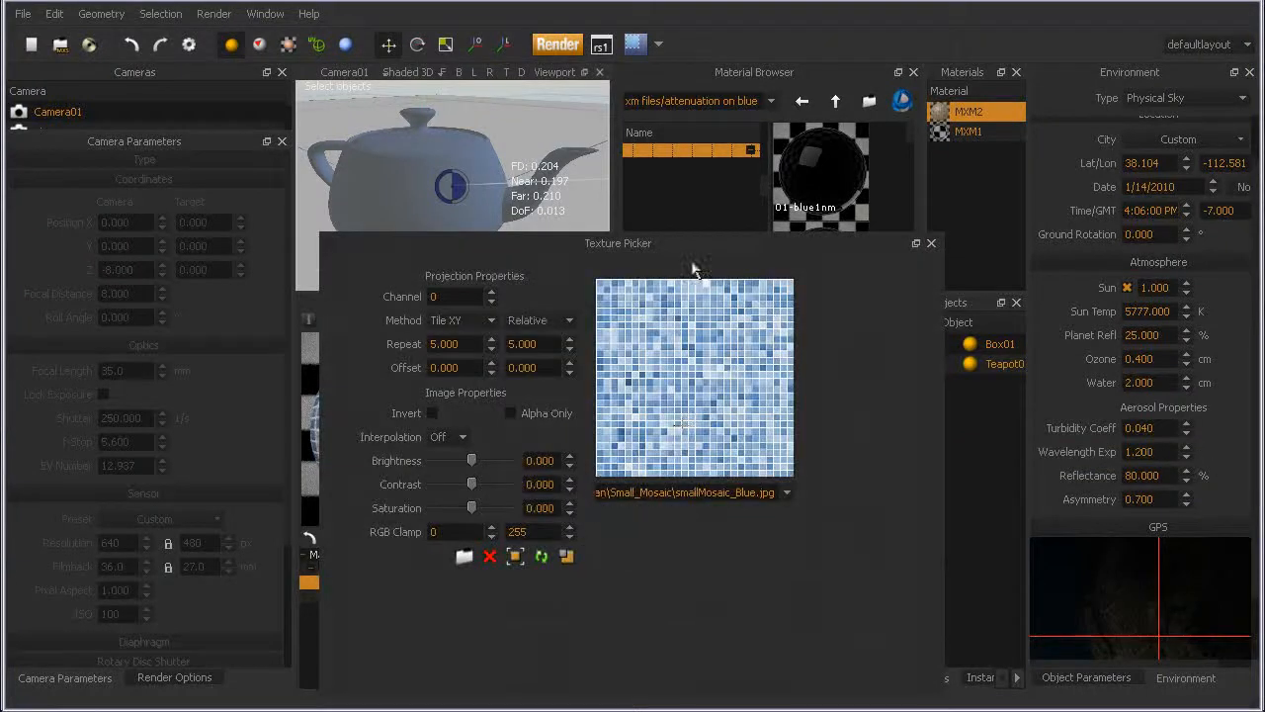
{"action": "left_click_drag", "start_coordinate": [697, 249], "coordinate": [660, 202]}
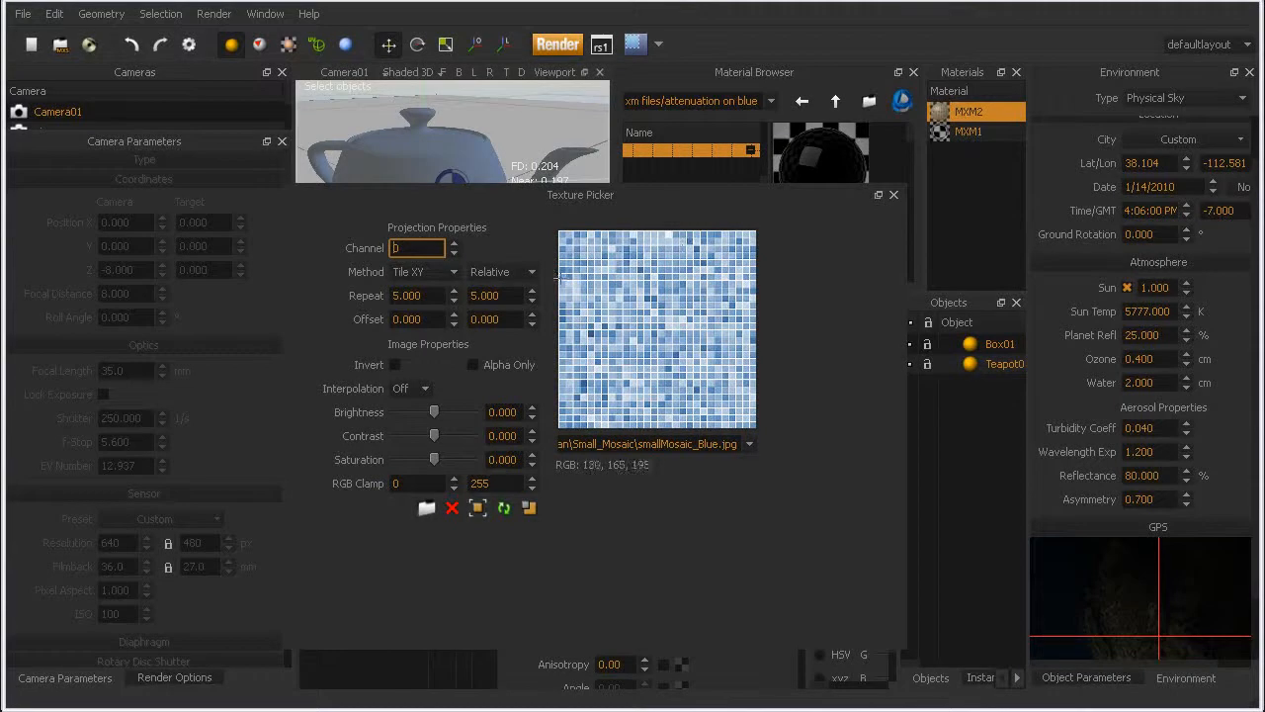
{"action": "left_click", "coordinate": [394, 365]}
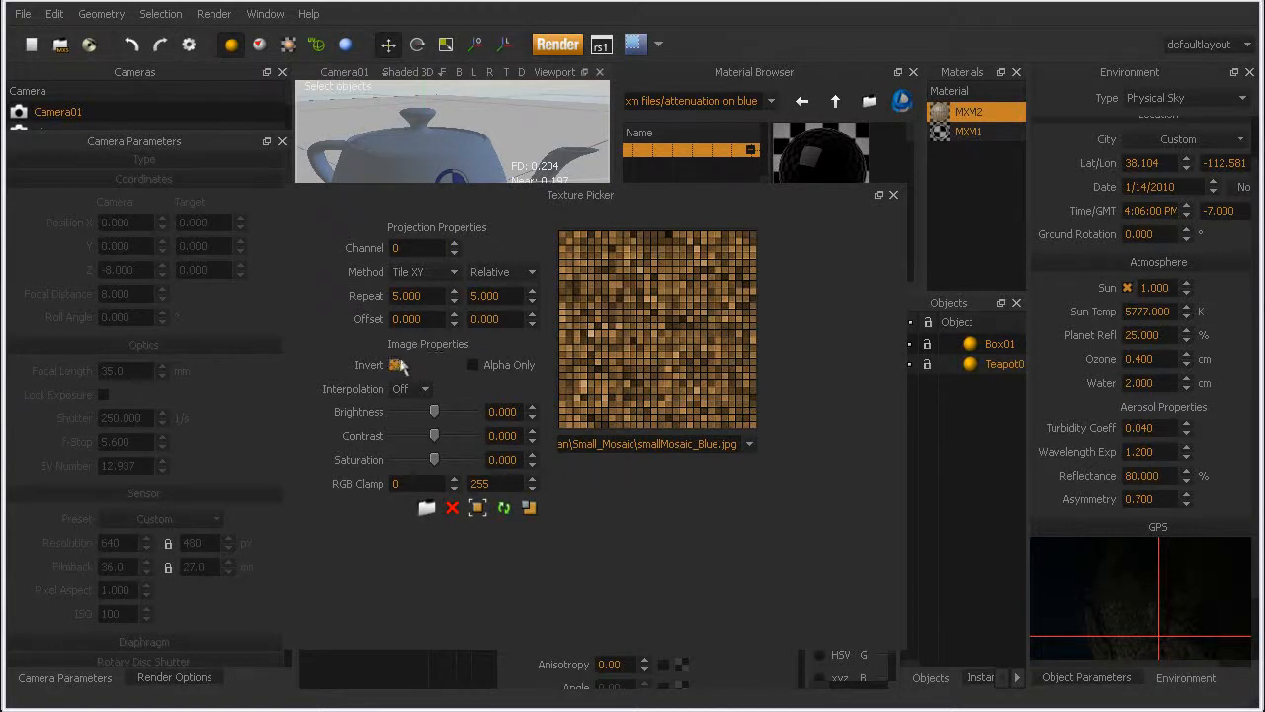
{"action": "left_click", "coordinate": [397, 365]}
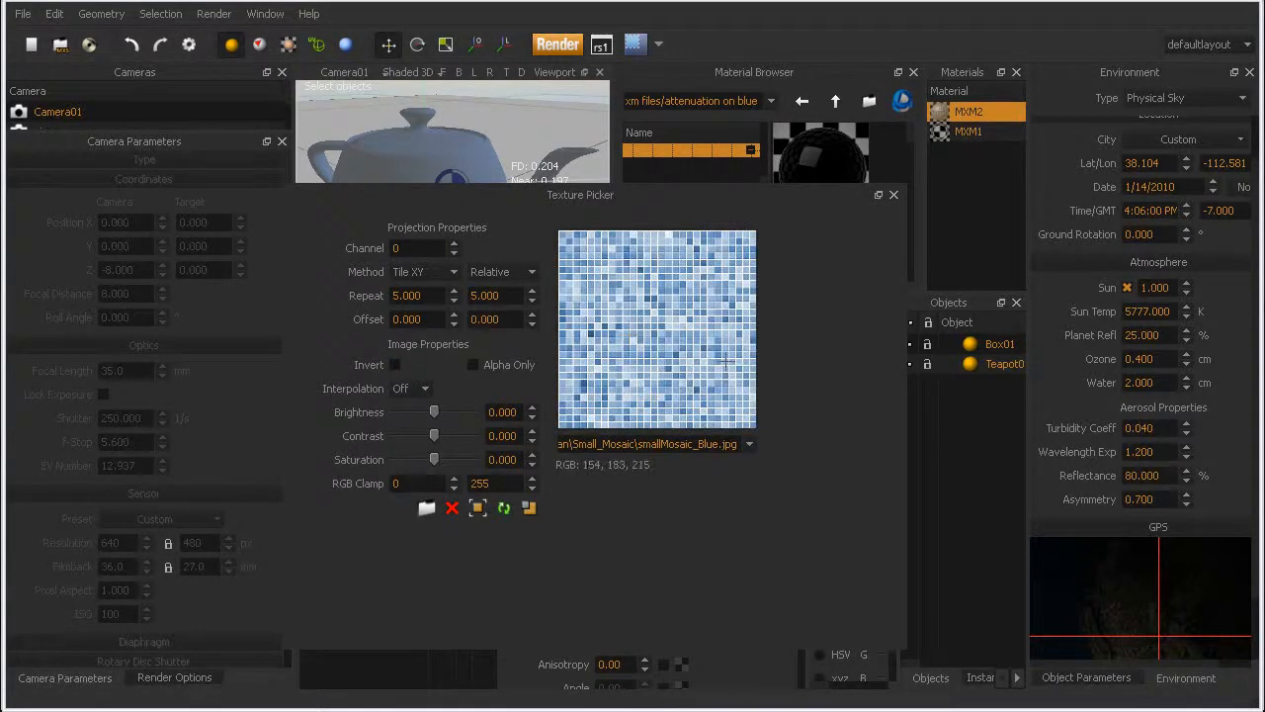
Step: Invert the mosaic image in the Reflectance 0 texture settings and close them
{"action": "left_click", "coordinate": [395, 364]}
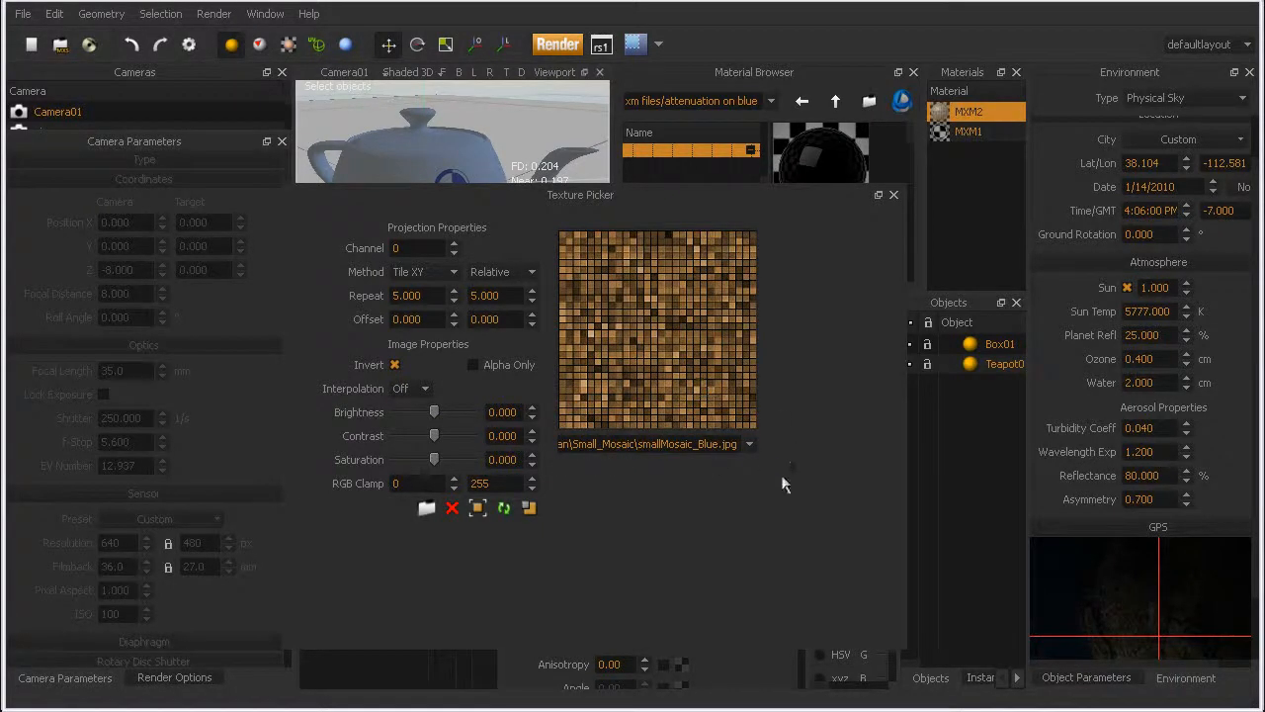
{"action": "left_click", "coordinate": [894, 196]}
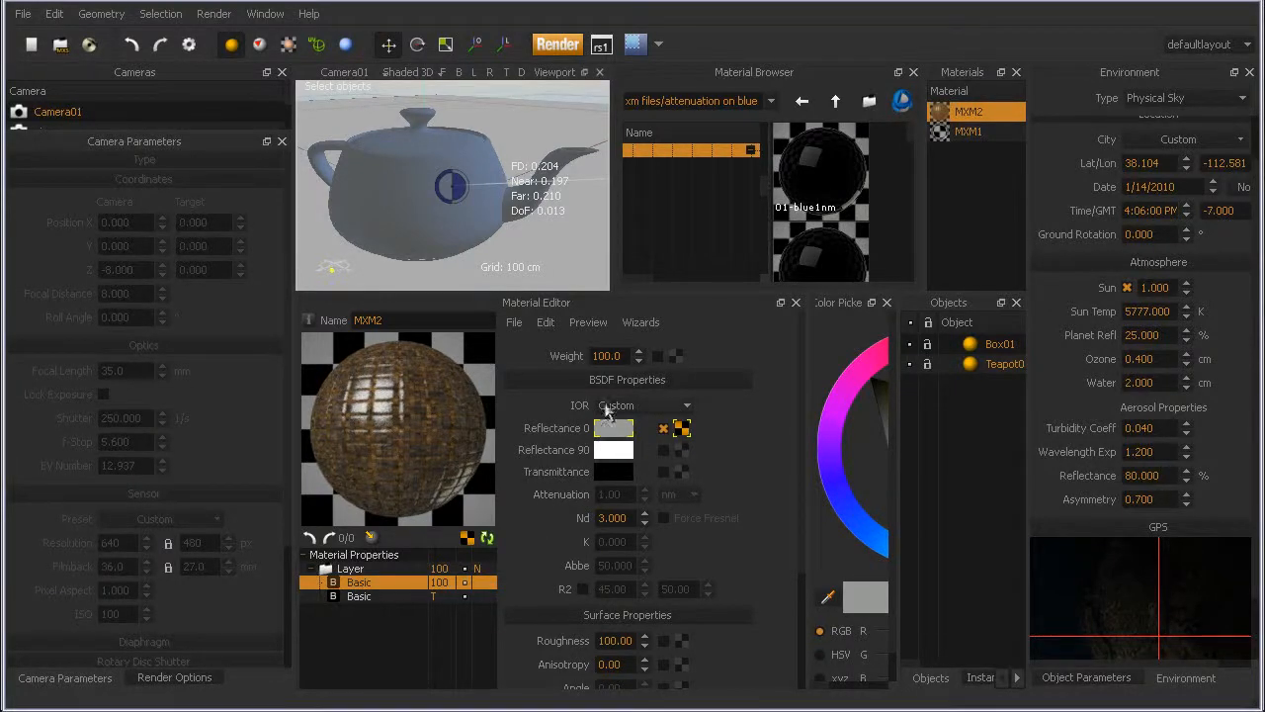
Step: Set the Reflectance 0 texture repeat of MXM2's second Basic component to 5.000 in both directions
{"action": "left_click", "coordinate": [381, 597]}
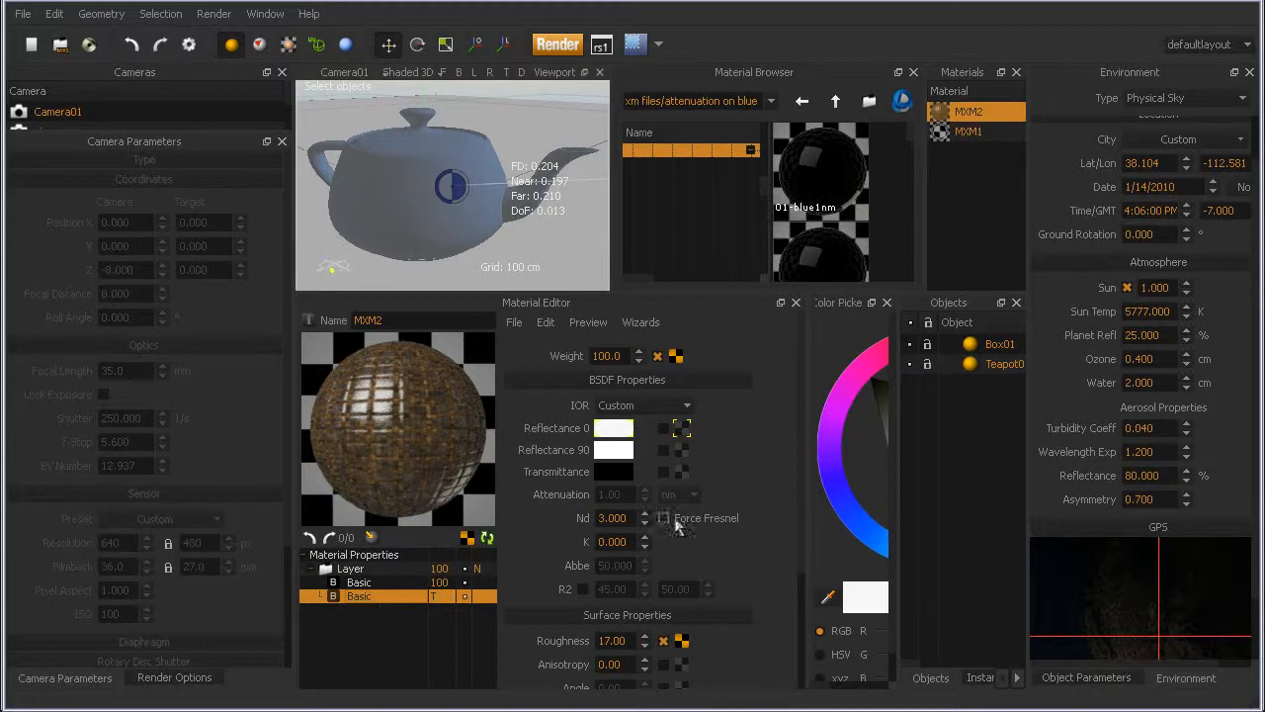
{"action": "left_click", "coordinate": [680, 433]}
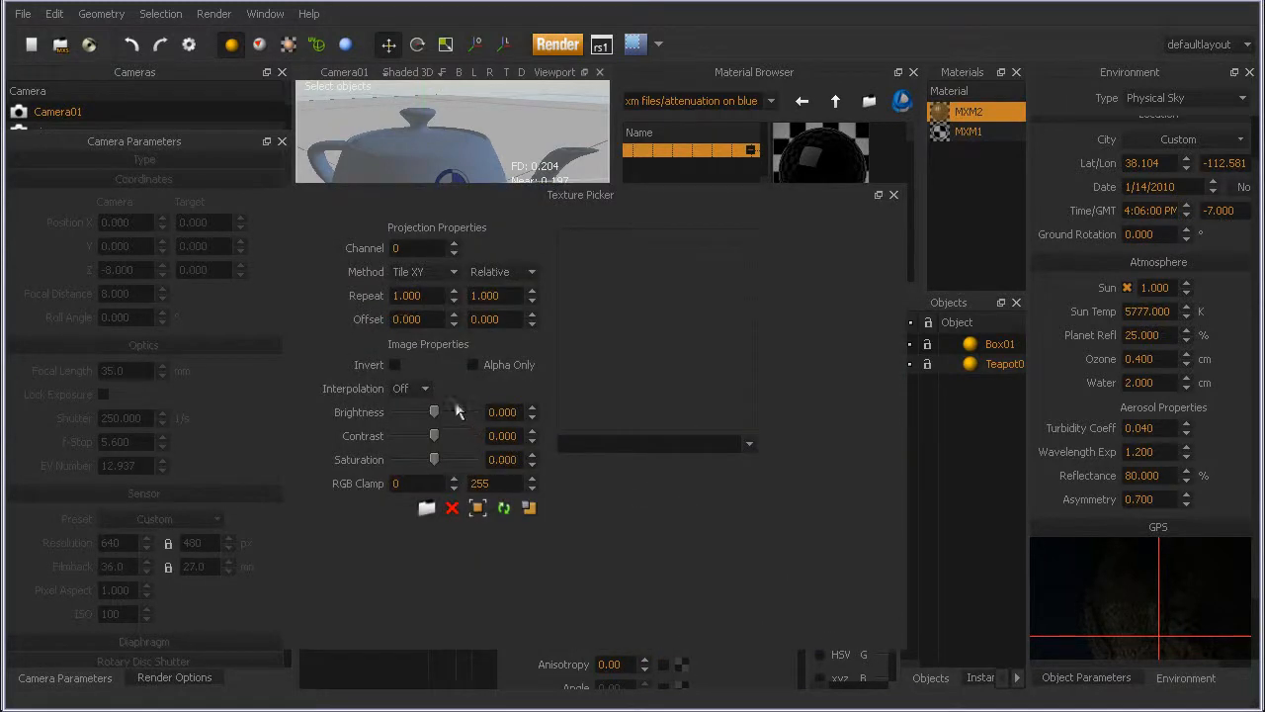
{"action": "left_click", "coordinate": [419, 301]}
{"action": "type", "text": "5"}
{"action": "left_click", "coordinate": [504, 295]}
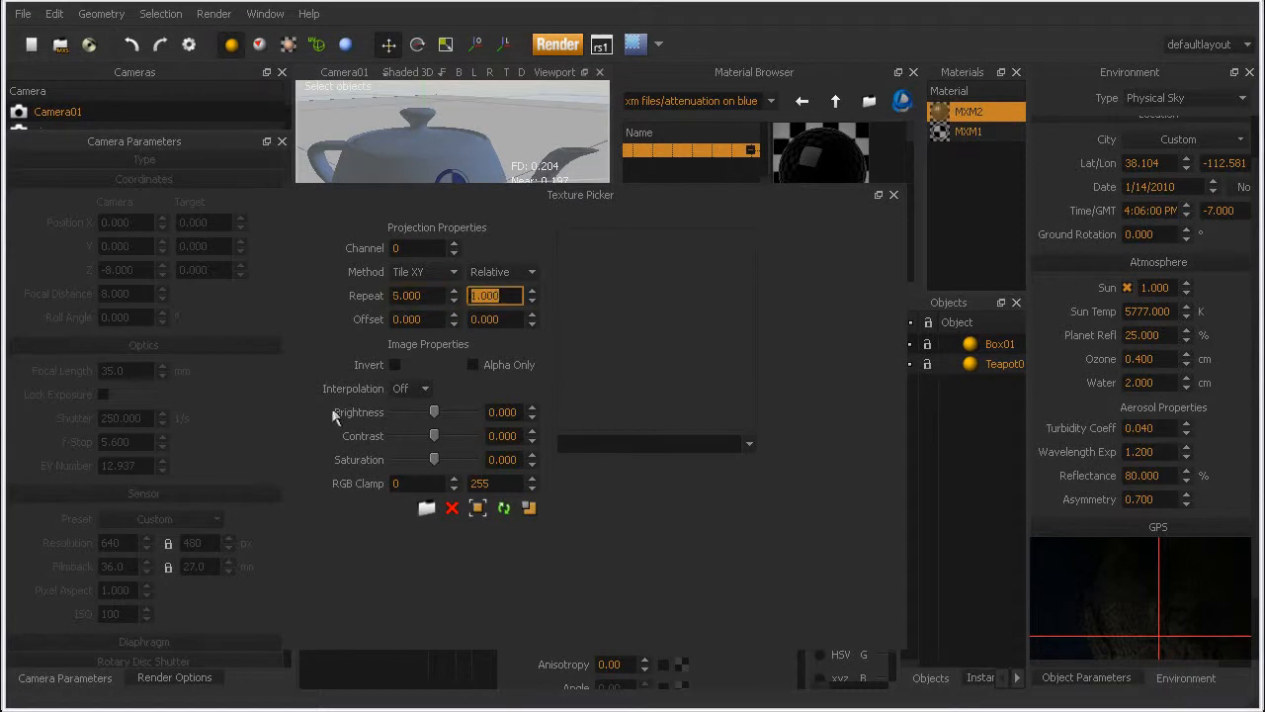
{"action": "type", "text": "5"}
{"action": "key", "text": "Return"}
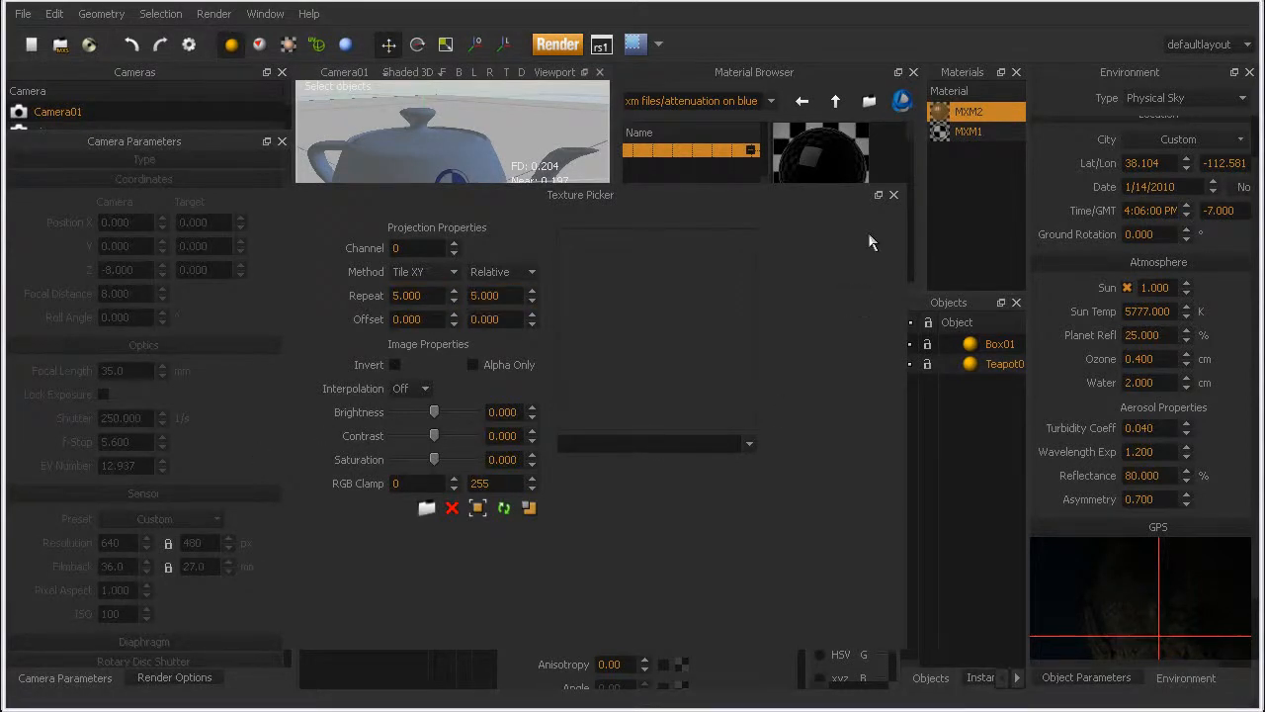
{"action": "left_click", "coordinate": [894, 196]}
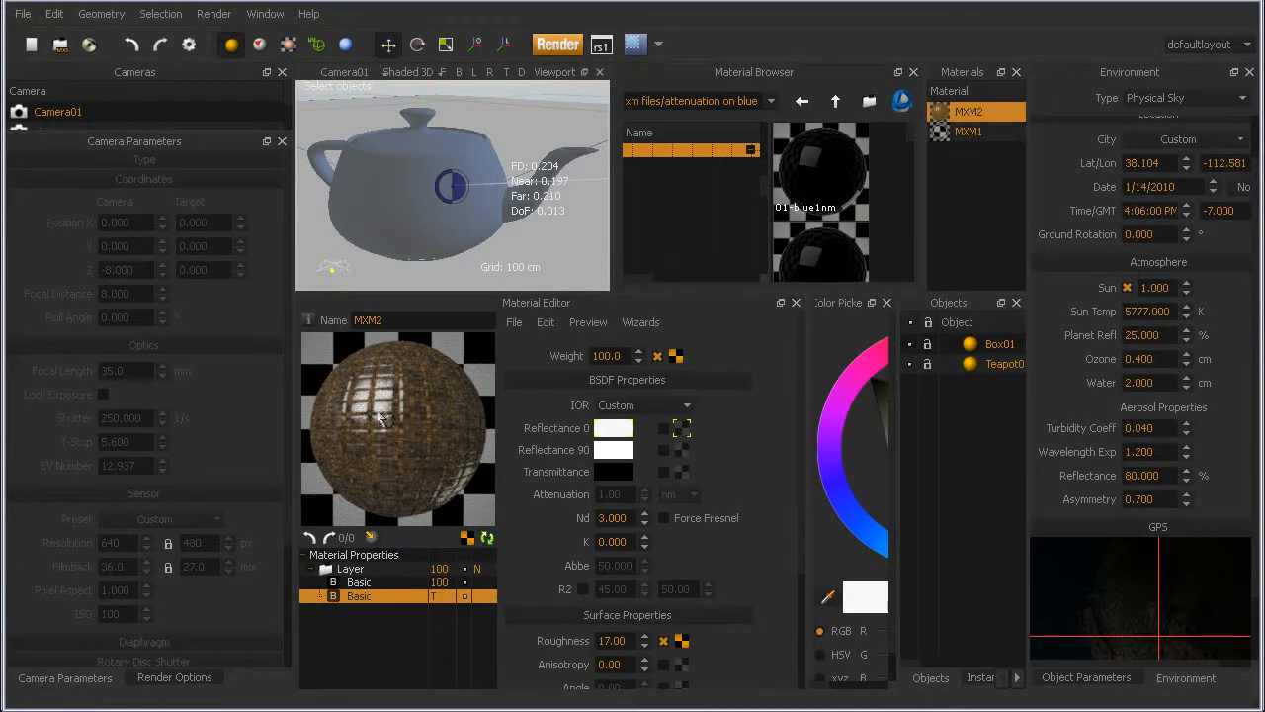
Step: Switch MXM2's material preview to the floor scene
{"action": "right_click", "coordinate": [404, 428]}
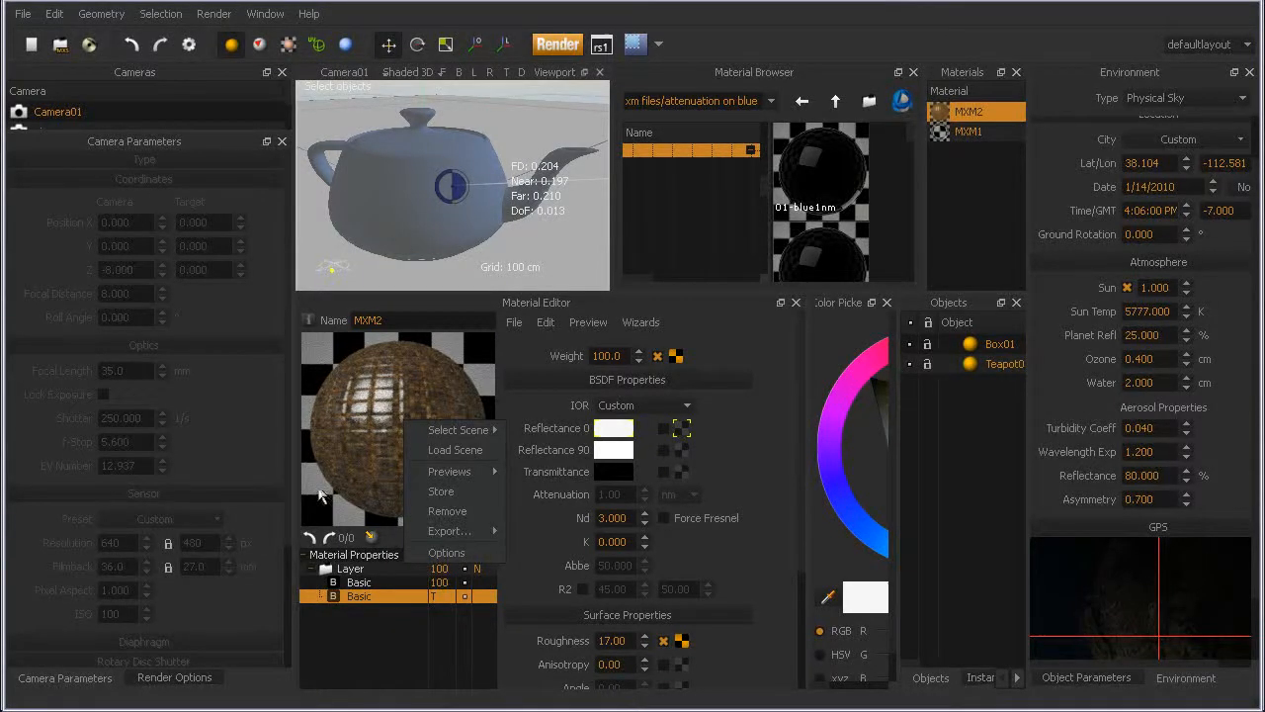
{"action": "left_click", "coordinate": [558, 537]}
{"action": "right_click", "coordinate": [369, 424]}
{"action": "mouse_move", "coordinate": [419, 431]}
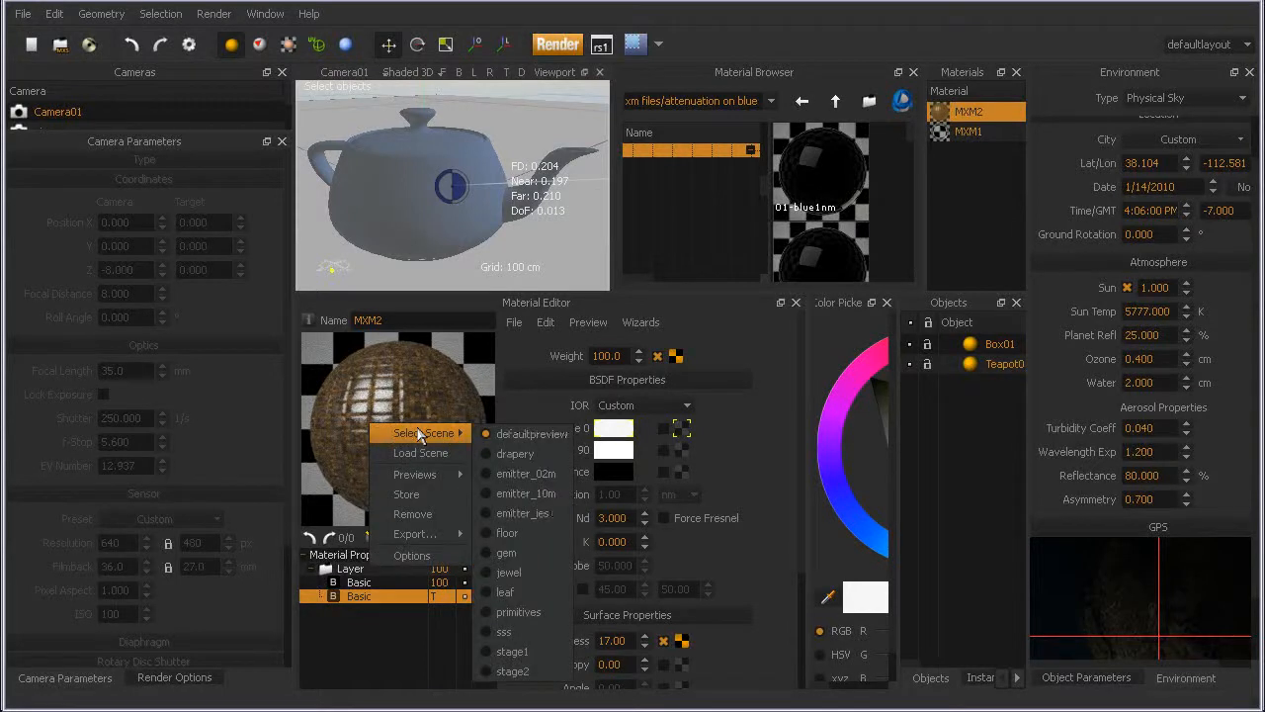
{"action": "left_click", "coordinate": [530, 398]}
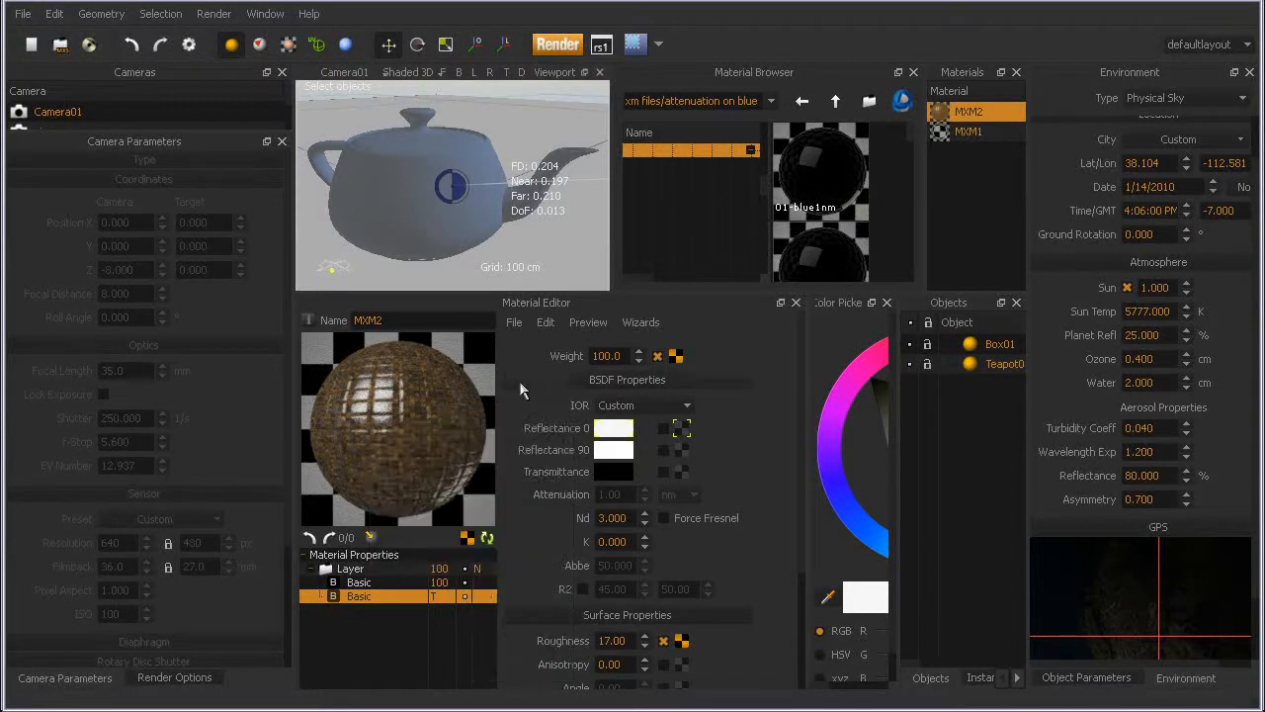
{"action": "right_click", "coordinate": [408, 408]}
{"action": "mouse_move", "coordinate": [458, 415]}
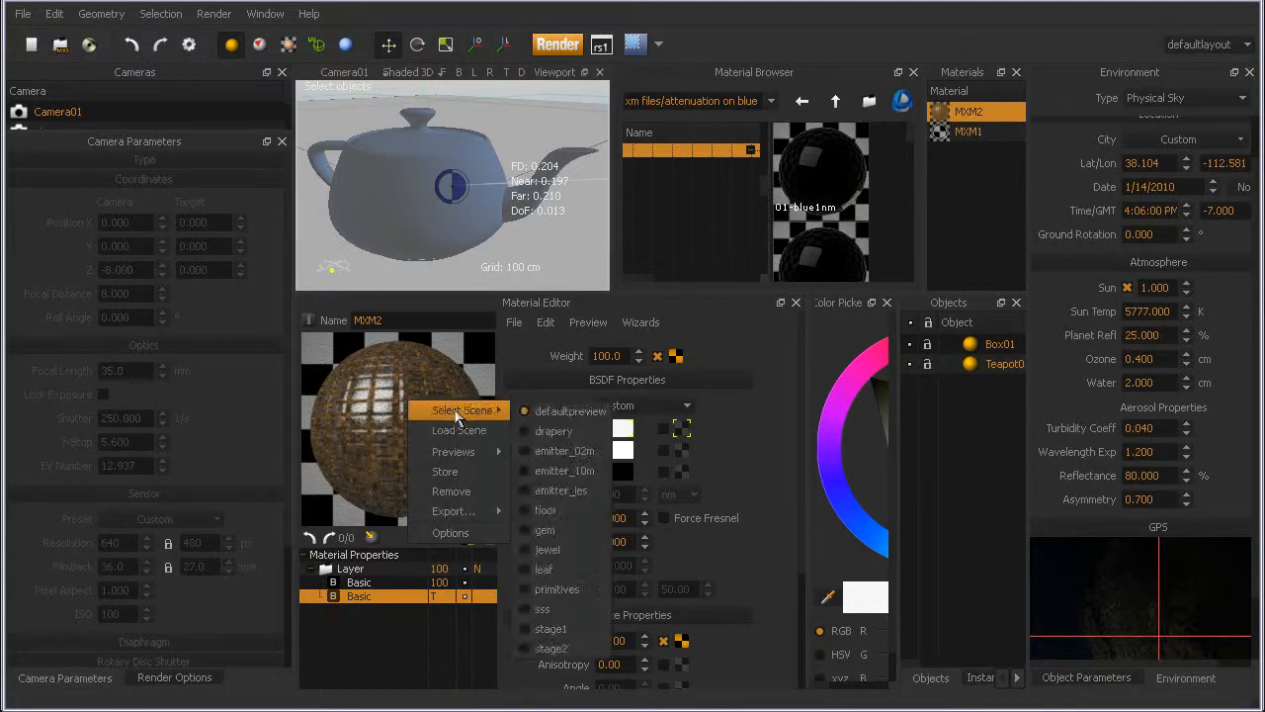
{"action": "left_click", "coordinate": [542, 509]}
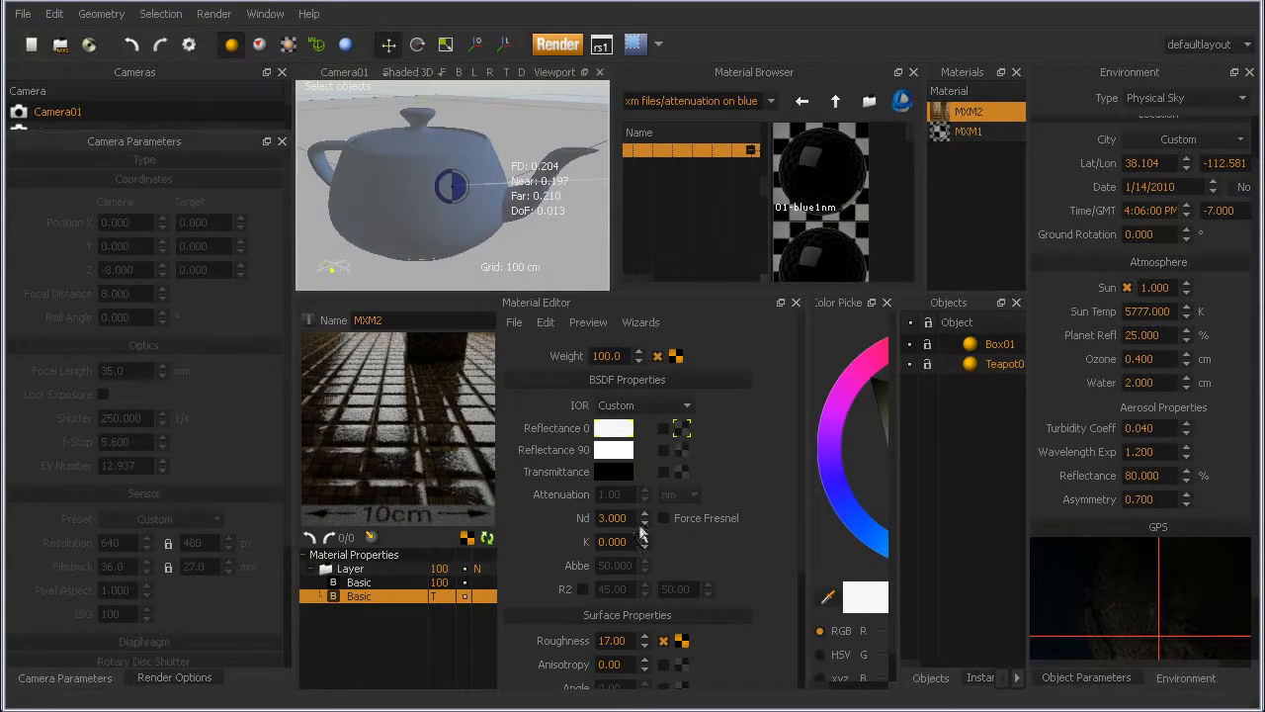
Step: Enlarge the viewport in height and width, shrinking the Material Editor and Material Browser
{"action": "left_click_drag", "start_coordinate": [536, 514], "coordinate": [535, 512]}
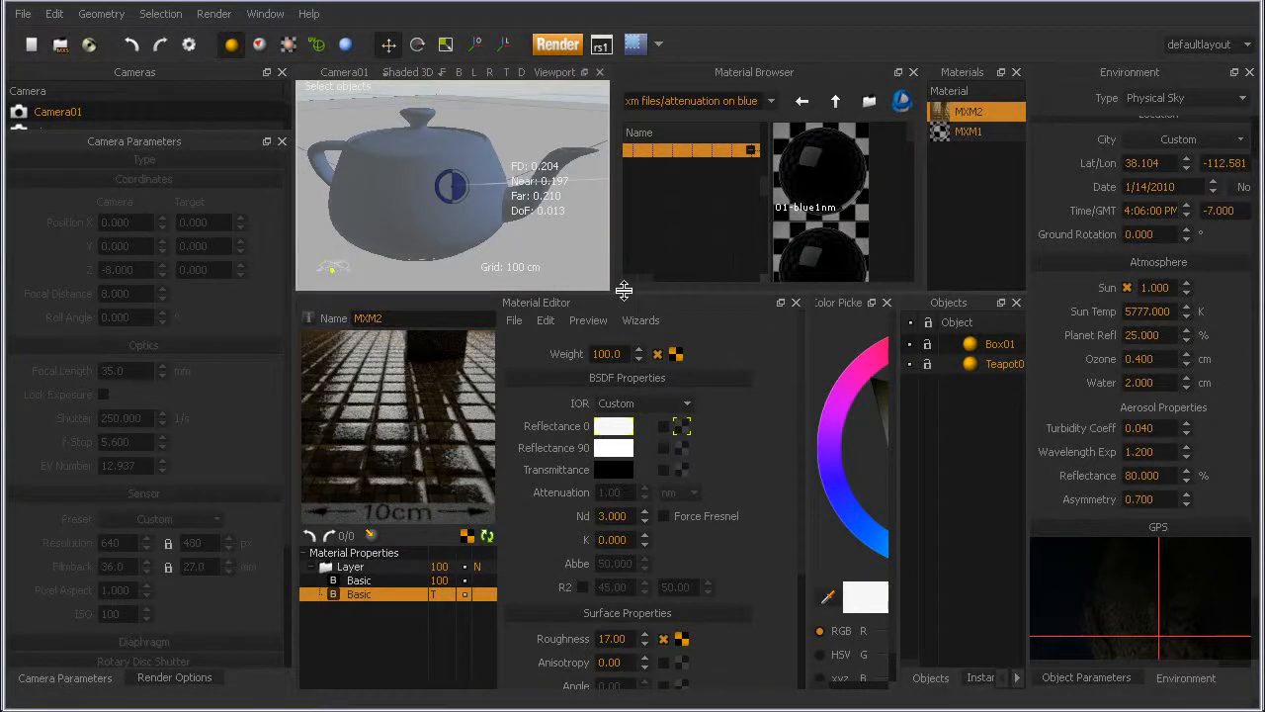
{"action": "left_click_drag", "start_coordinate": [623, 295], "coordinate": [662, 571]}
{"action": "left_click_drag", "start_coordinate": [612, 395], "coordinate": [724, 405]}
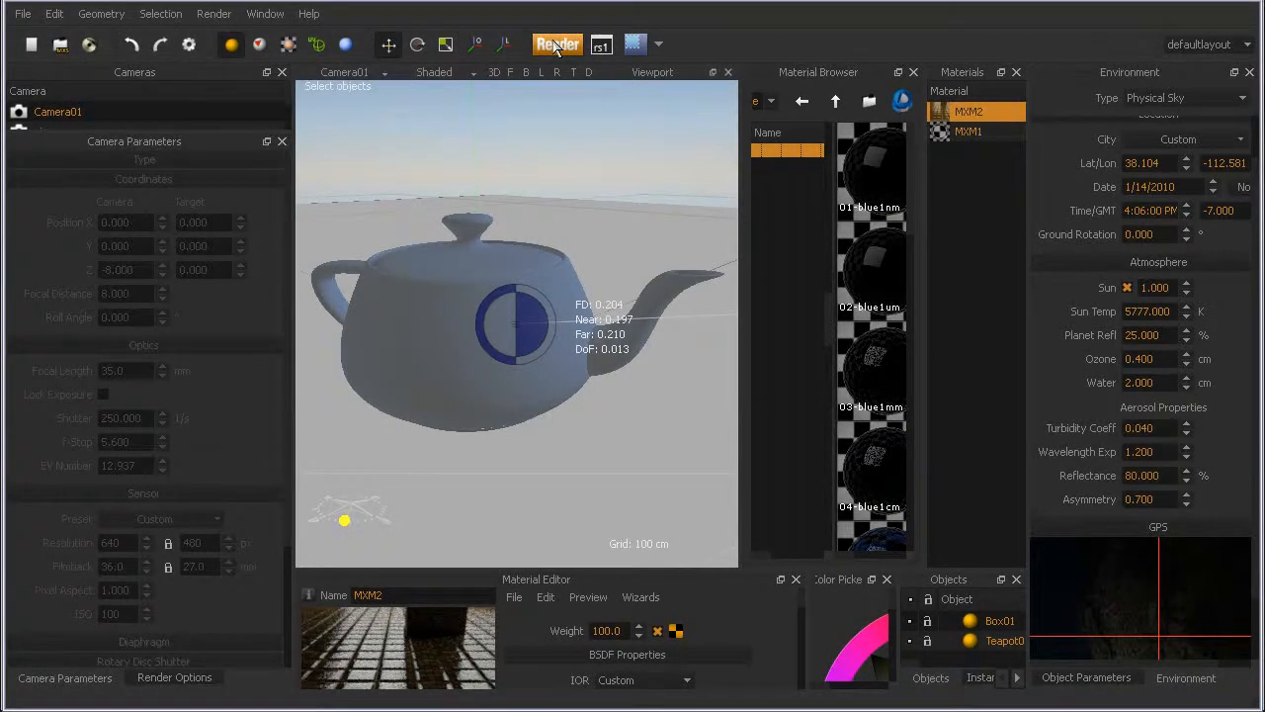
Step: Preview-render a rectangular viewport region covering the upper part of the teapot, and dismiss the preview
{"action": "left_click", "coordinate": [635, 46]}
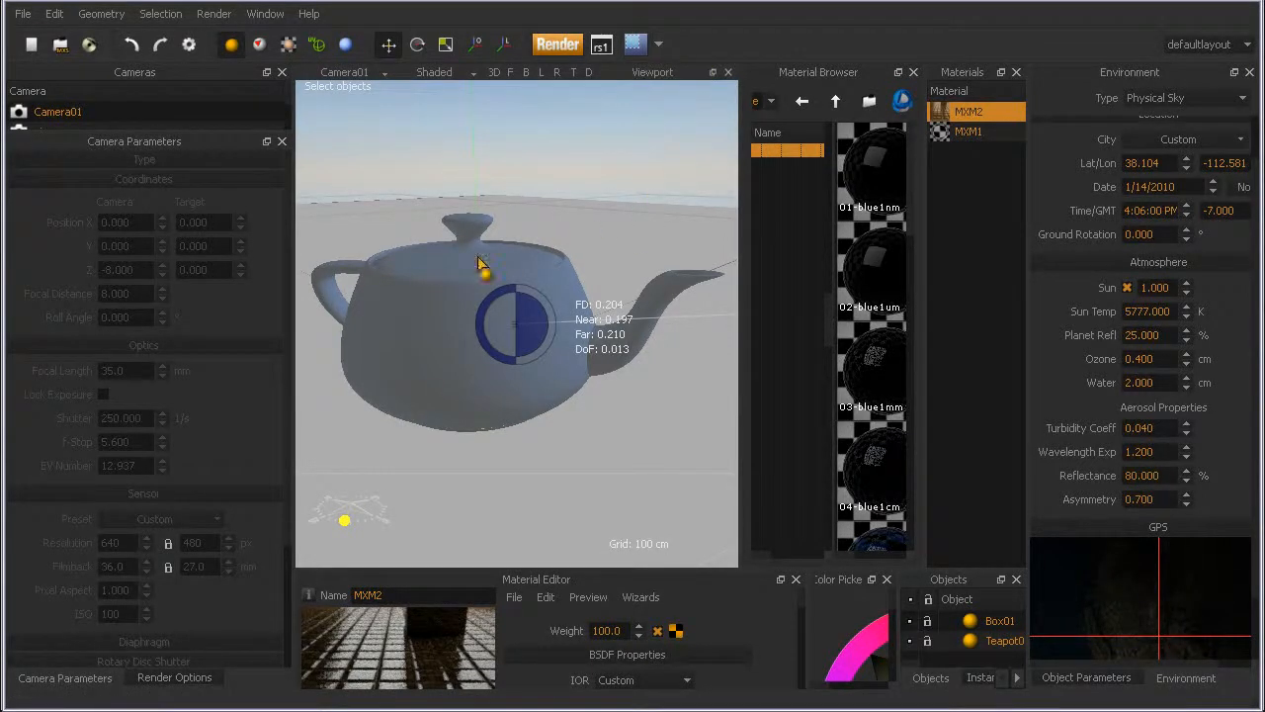
{"action": "left_click_drag", "start_coordinate": [325, 182], "coordinate": [672, 368]}
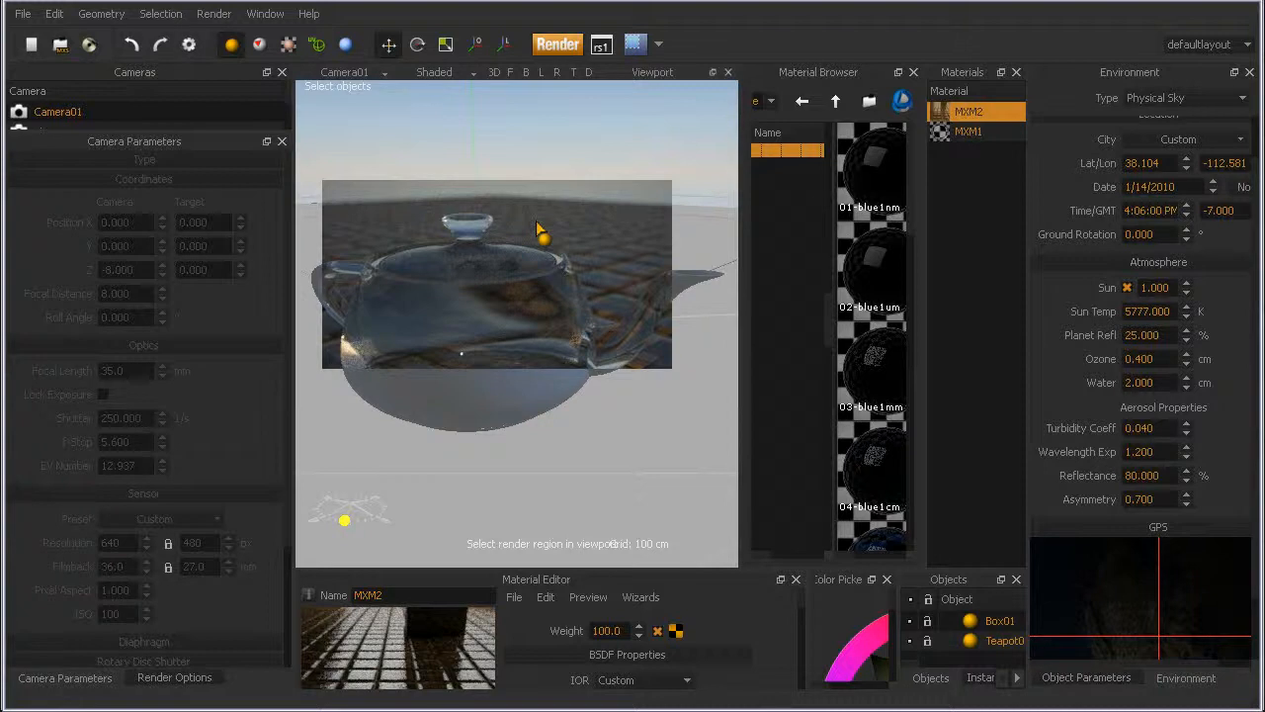
{"action": "key", "text": "Escape"}
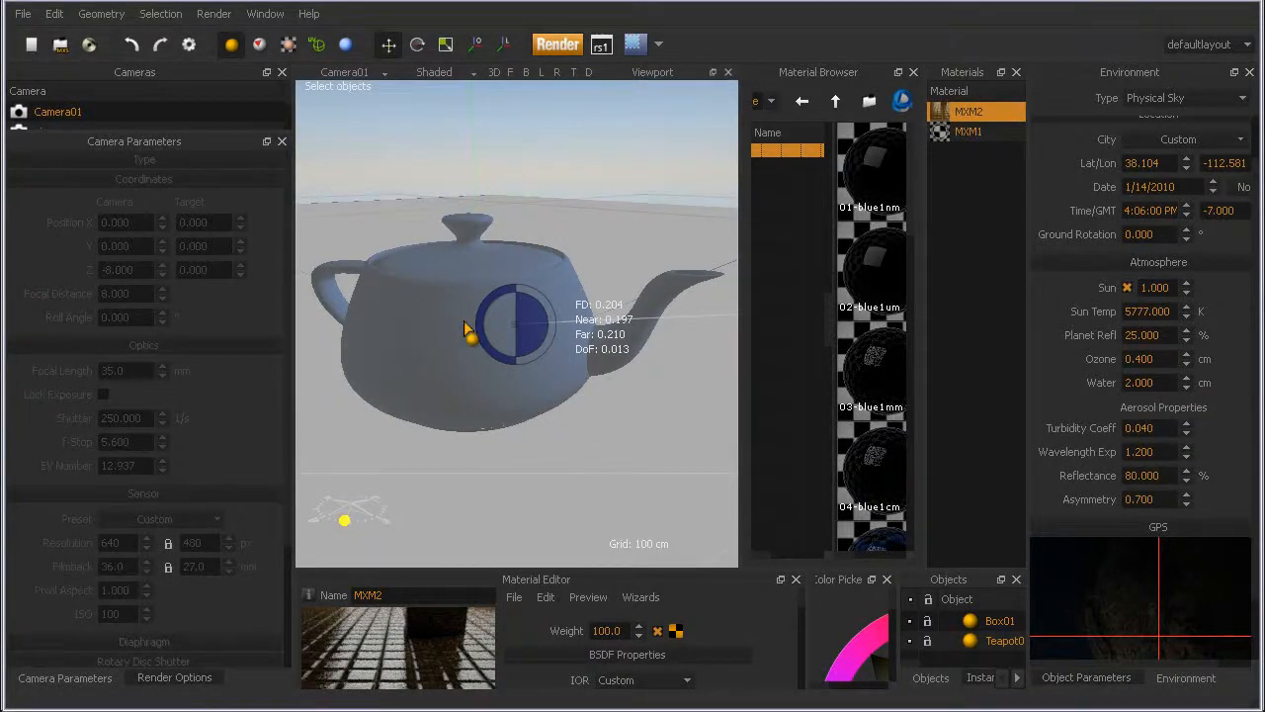
Step: Examine the scale factor setting for scaling the whole scene and cancel it without applying a scale
{"action": "left_click", "coordinate": [51, 17]}
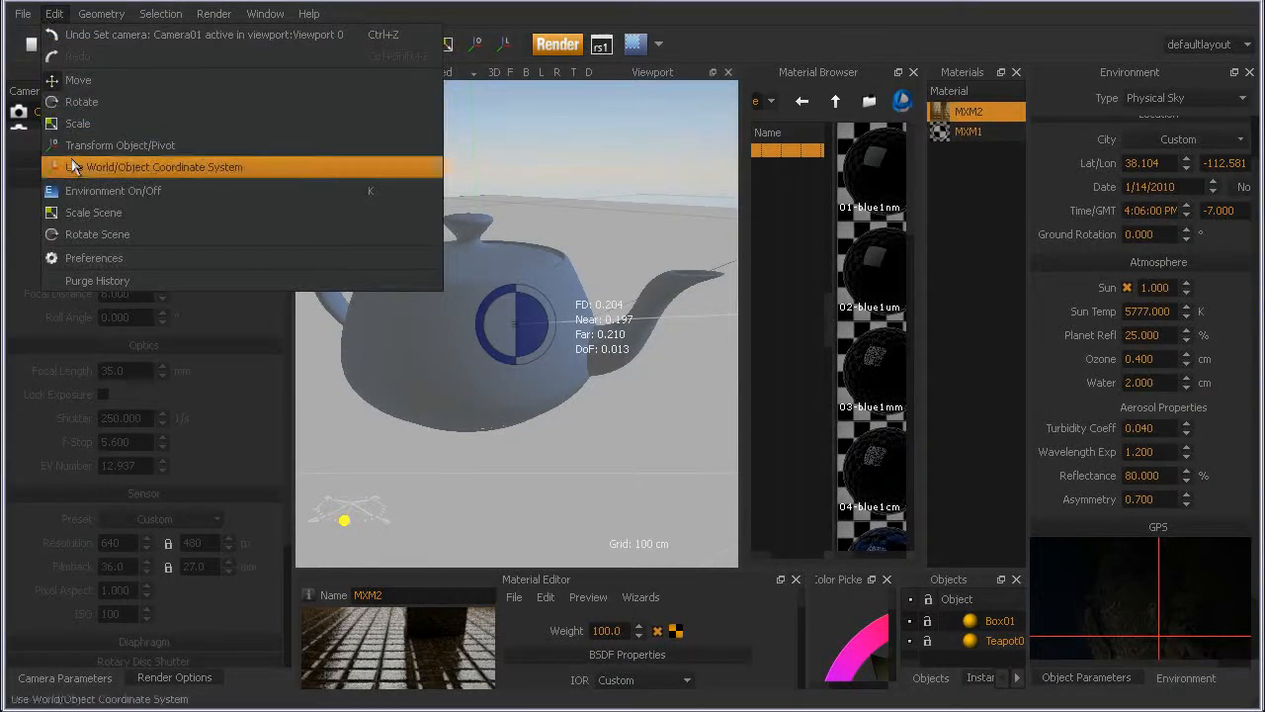
{"action": "left_click", "coordinate": [85, 213]}
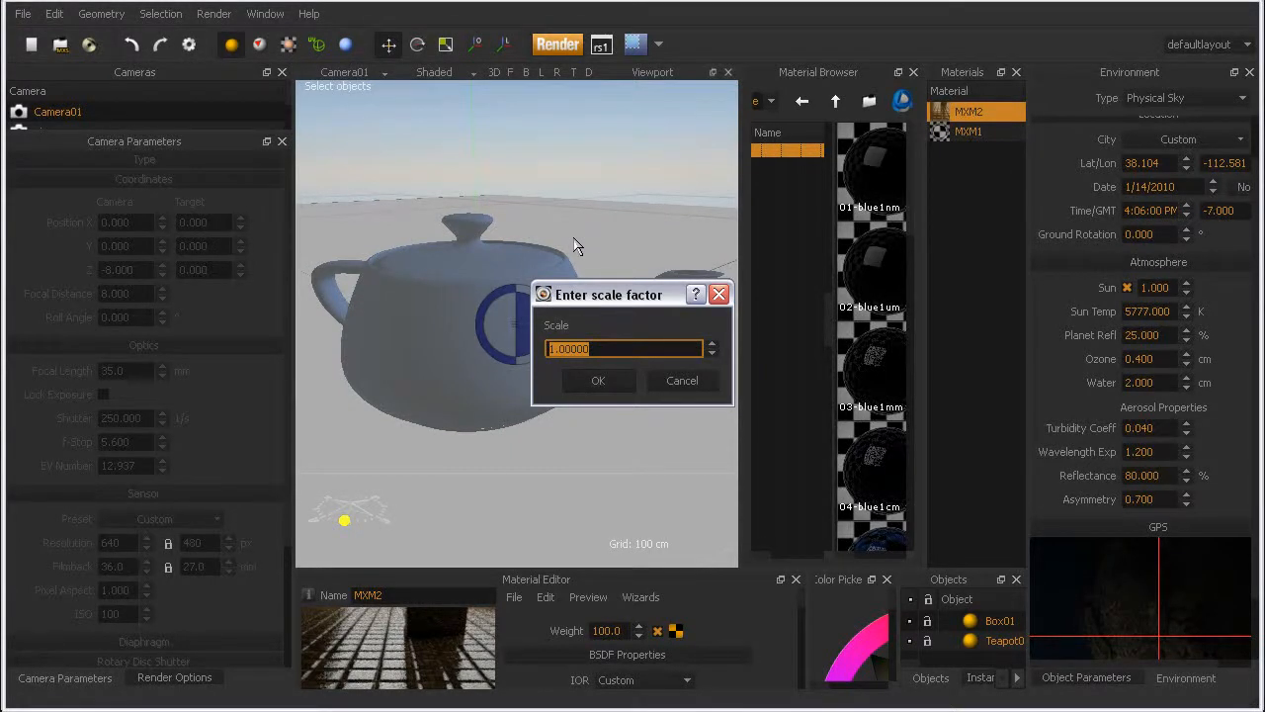
{"action": "left_click_drag", "start_coordinate": [596, 296], "coordinate": [507, 267]}
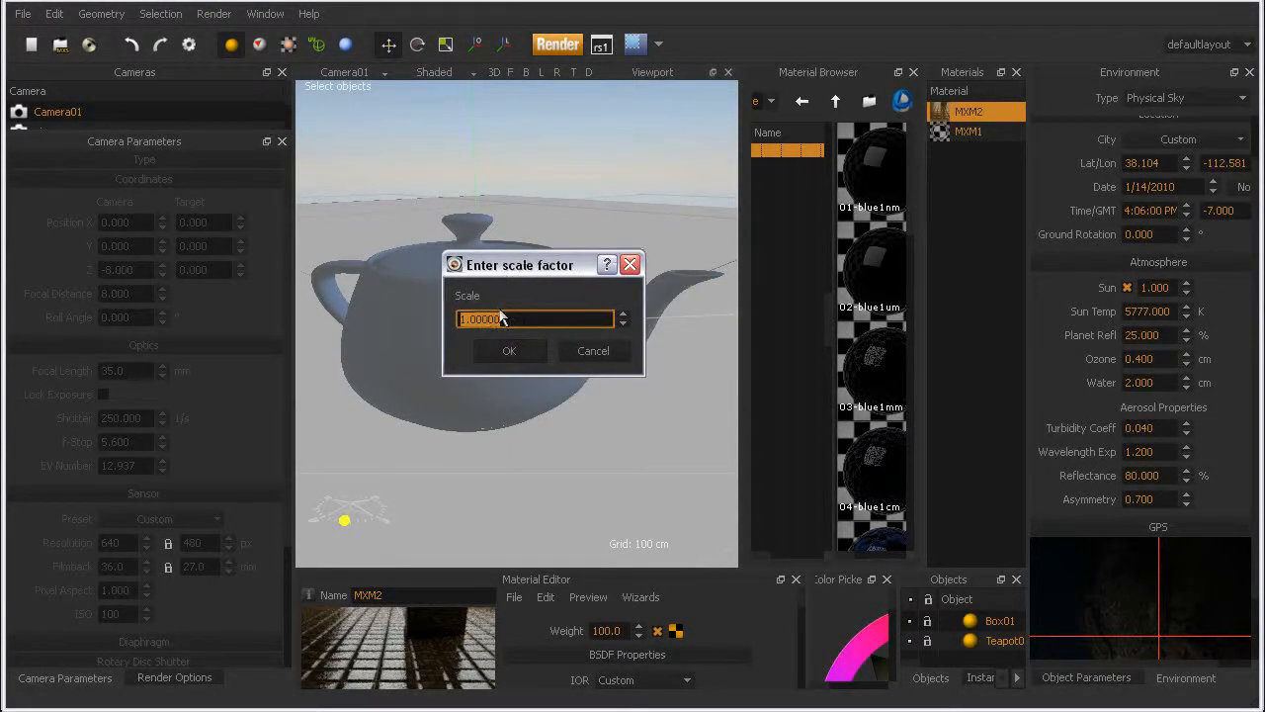
{"action": "left_click_drag", "start_coordinate": [504, 266], "coordinate": [555, 245]}
{"action": "left_click", "coordinate": [604, 342]}
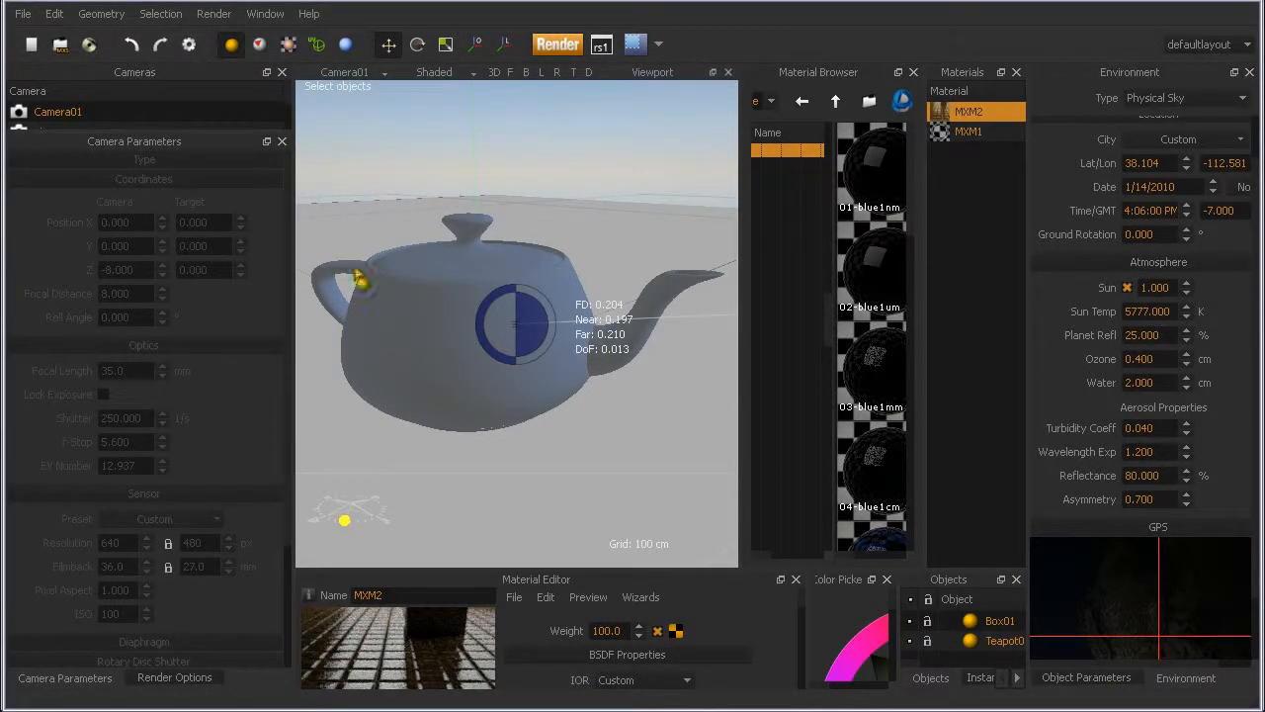
Step: Enlarge the camera list, select Camera01 and review its optics, sensor, diaphragm and z-clip parameters
{"action": "left_click_drag", "start_coordinate": [211, 132], "coordinate": [190, 183]}
{"action": "left_click", "coordinate": [56, 114]}
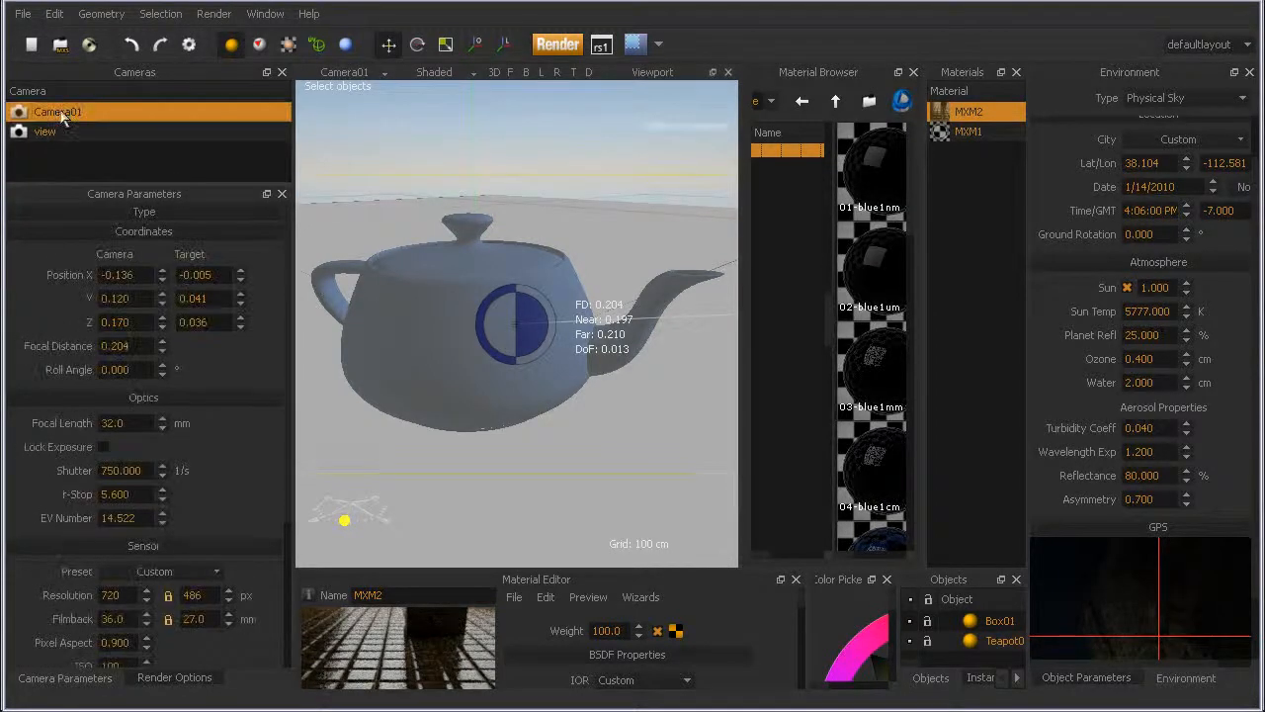
{"action": "mouse_move", "coordinate": [228, 462]}
{"action": "left_mouse_down"}
{"action": "mouse_move", "coordinate": [233, 360]}
{"action": "mouse_move", "coordinate": [232, 476]}
{"action": "left_mouse_up"}
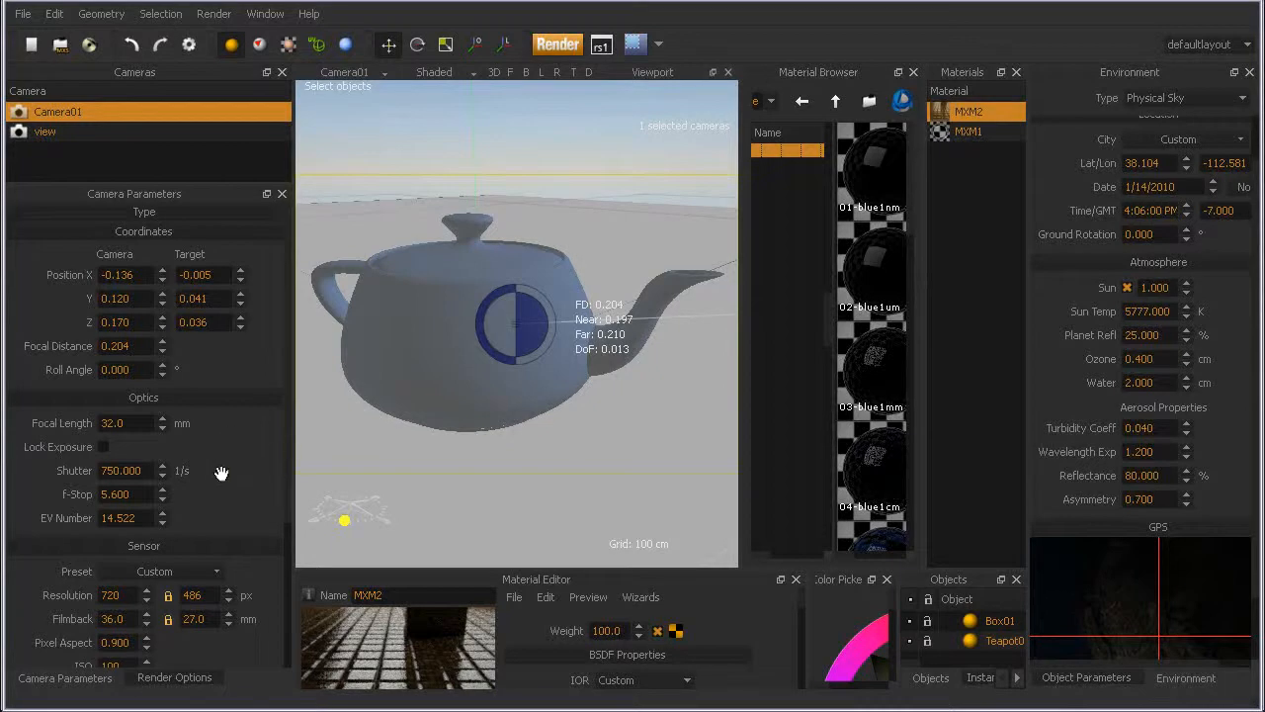
{"action": "mouse_move", "coordinate": [223, 460]}
{"action": "left_mouse_down"}
{"action": "mouse_move", "coordinate": [229, 429]}
{"action": "mouse_move", "coordinate": [228, 480]}
{"action": "left_mouse_up"}
{"action": "left_click_drag", "start_coordinate": [230, 482], "coordinate": [207, 553]}
{"action": "left_click_drag", "start_coordinate": [230, 474], "coordinate": [250, 292]}
{"action": "left_click_drag", "start_coordinate": [237, 485], "coordinate": [254, 356]}
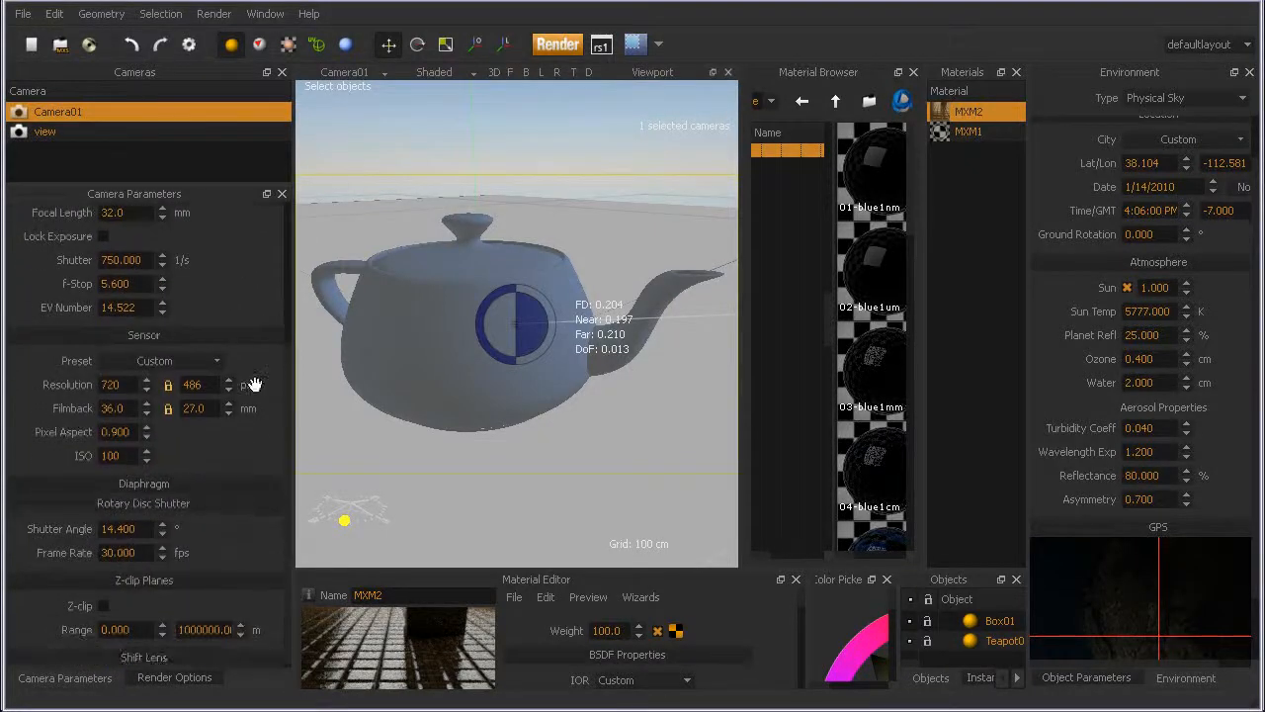
{"action": "left_click_drag", "start_coordinate": [235, 278], "coordinate": [250, 317]}
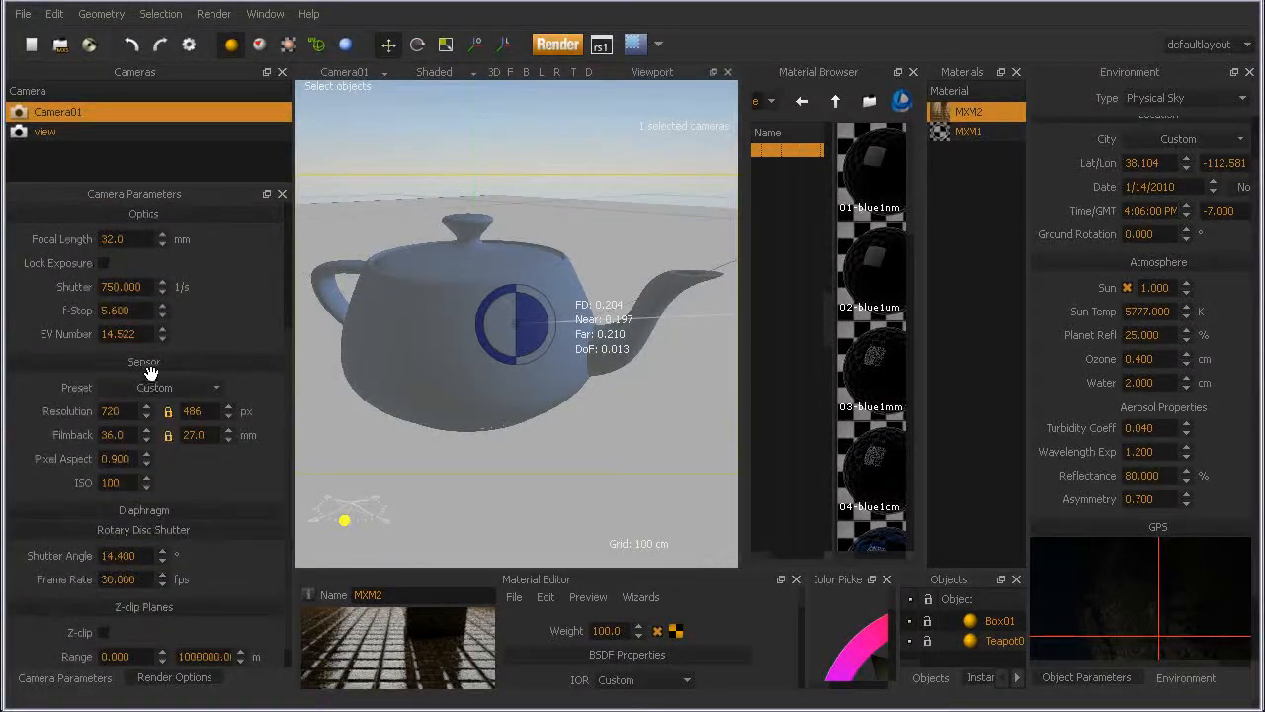
Step: Apply the Canon DSLR sensor preset EOS 5D Mark II to Camera01
{"action": "left_click", "coordinate": [218, 388]}
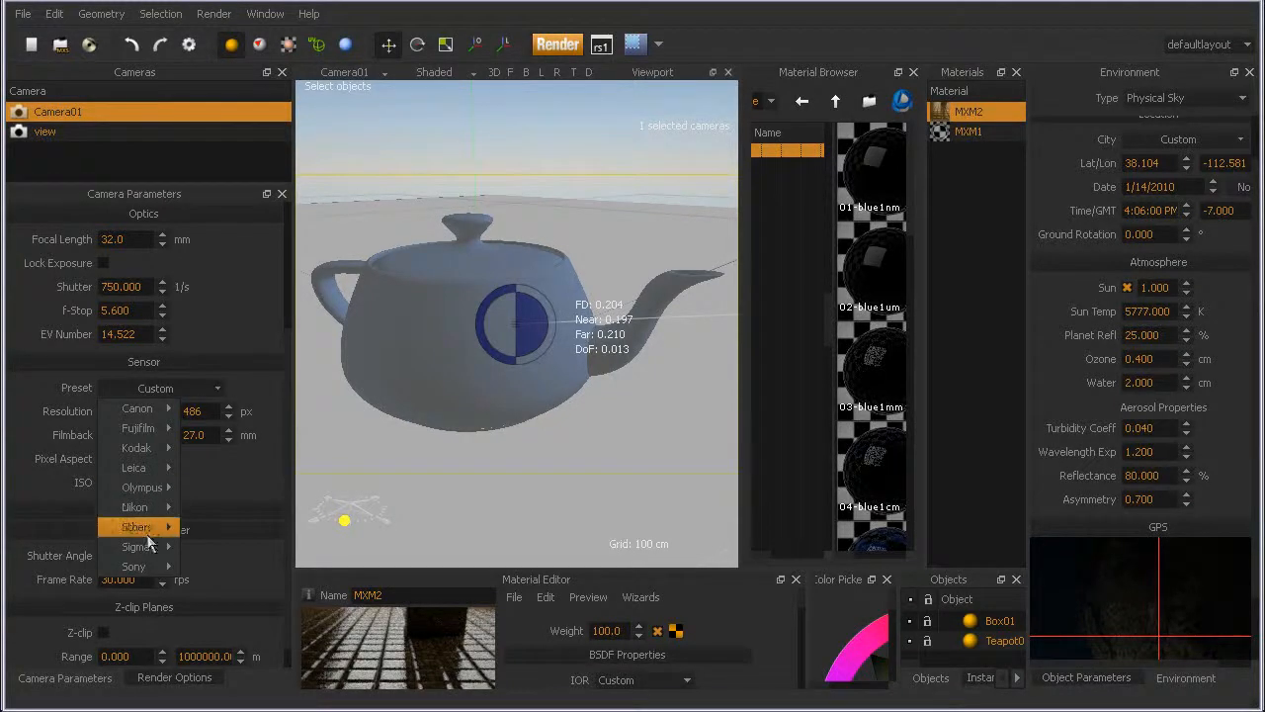
{"action": "mouse_move", "coordinate": [153, 414]}
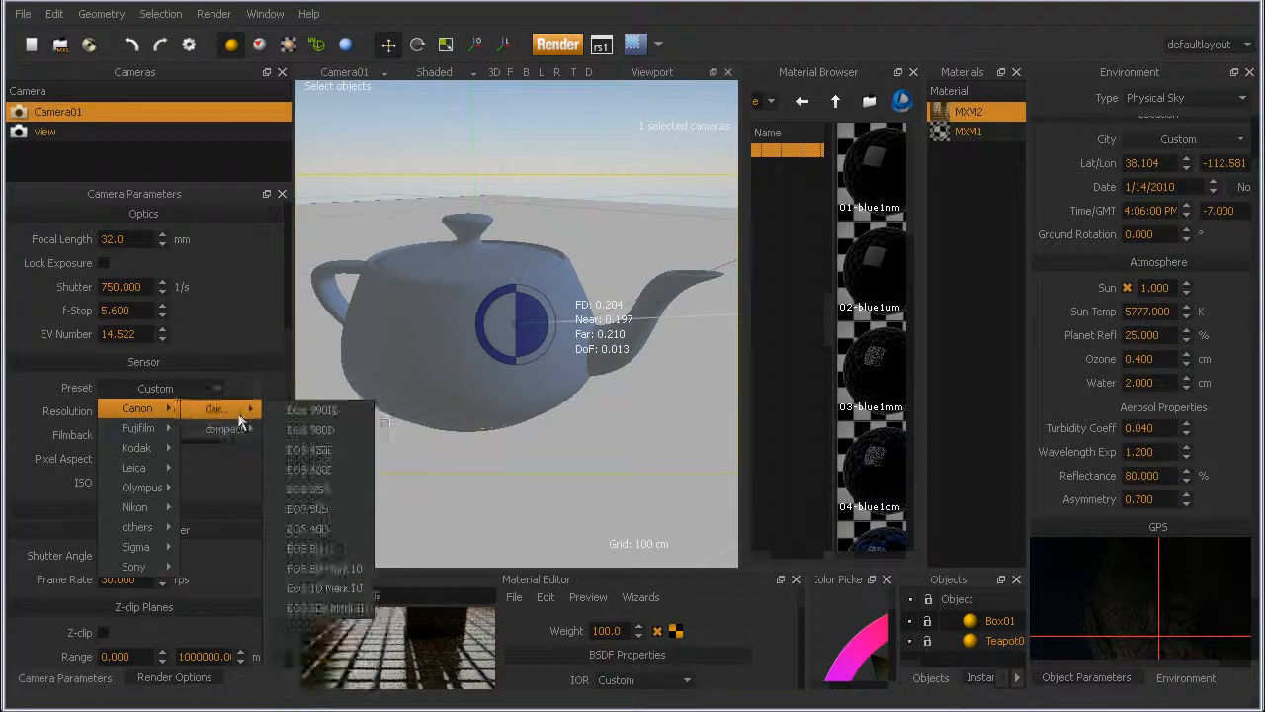
{"action": "mouse_move", "coordinate": [234, 435]}
{"action": "mouse_move", "coordinate": [237, 411]}
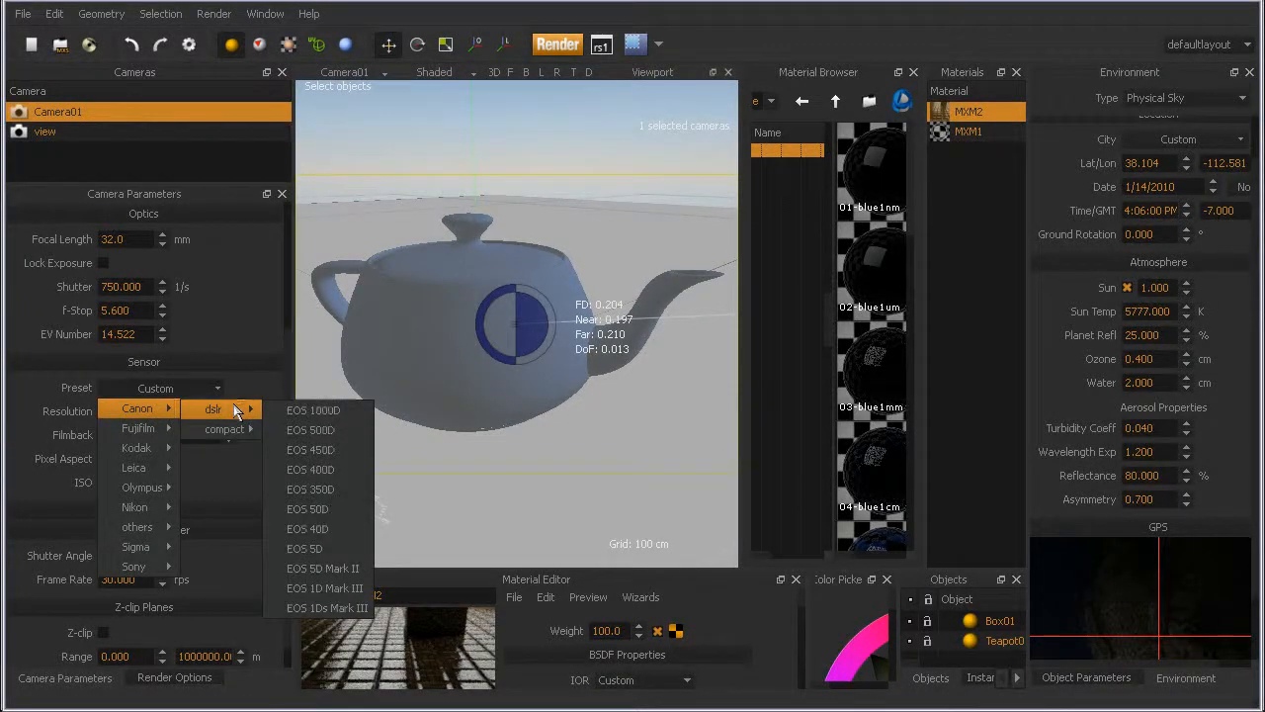
{"action": "left_click", "coordinate": [305, 570]}
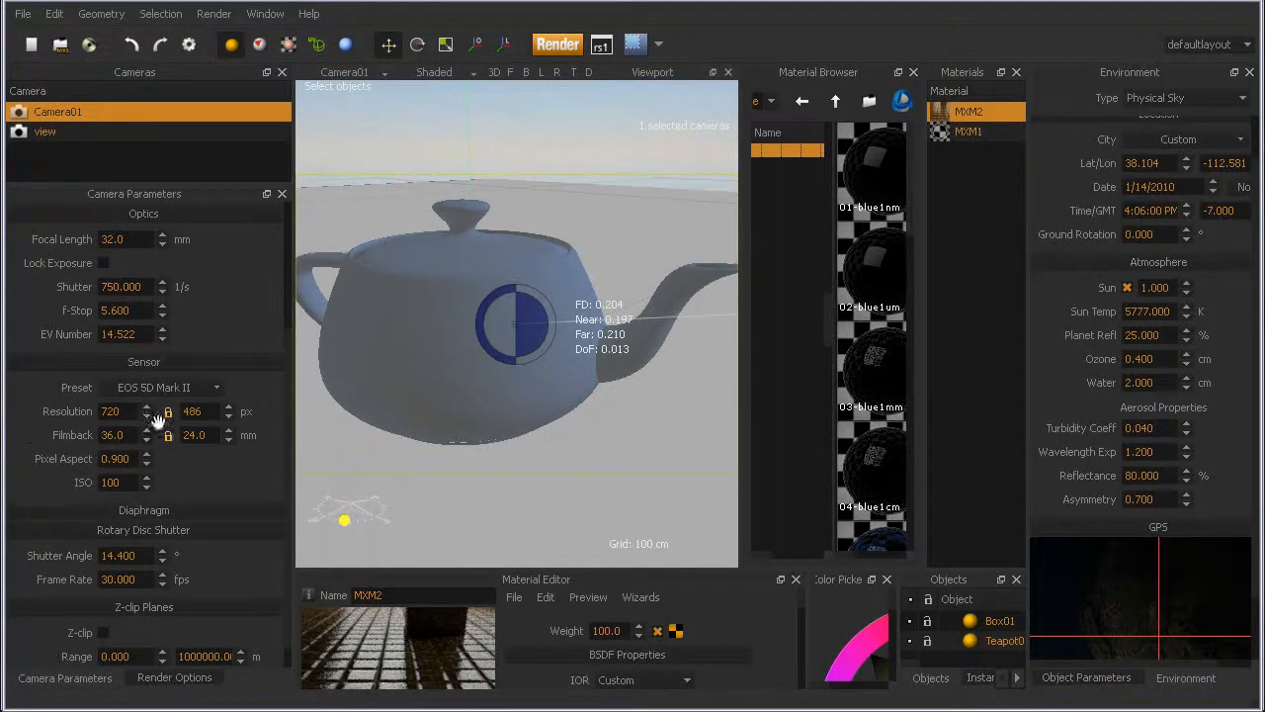
Step: Set Camera01's focal length to 35 mm
{"action": "scroll", "coordinate": [224, 501], "scroll_direction": "up", "scroll_amount": 1}
{"action": "scroll", "coordinate": [222, 463], "scroll_direction": "up", "scroll_amount": 4}
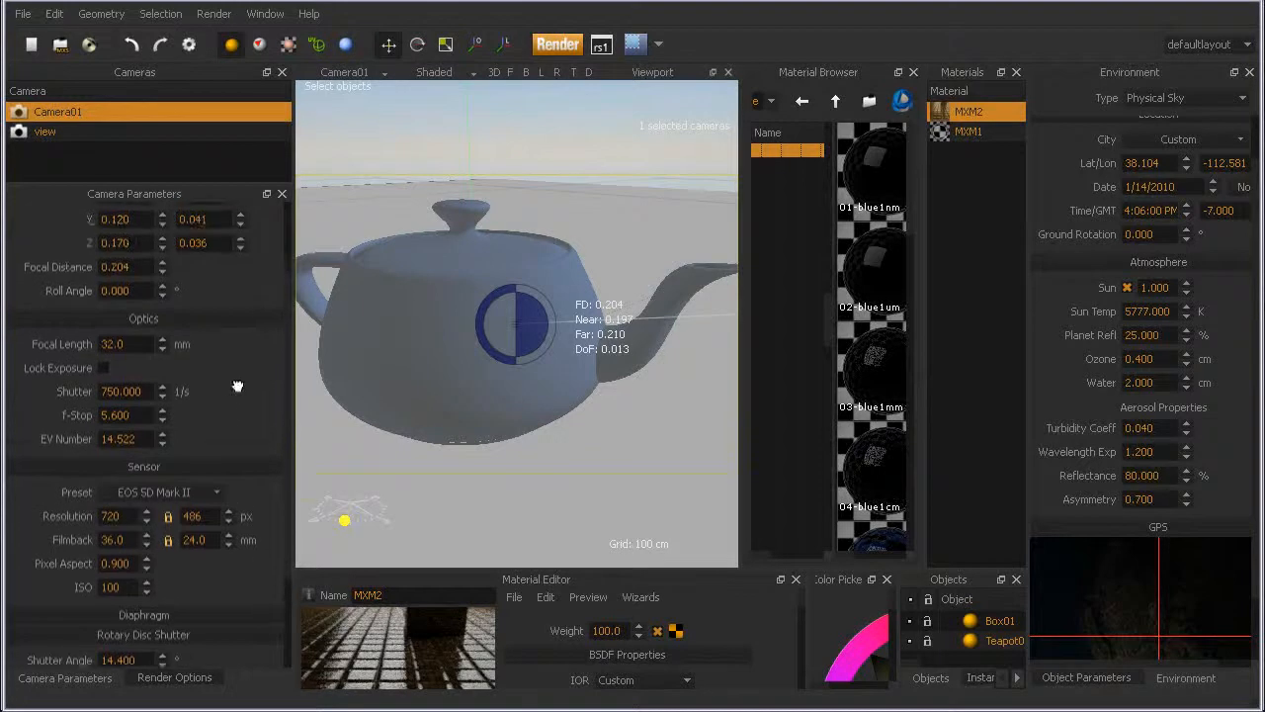
{"action": "left_click", "coordinate": [127, 424]}
{"action": "type", "text": "35"}
{"action": "key", "text": "Return"}
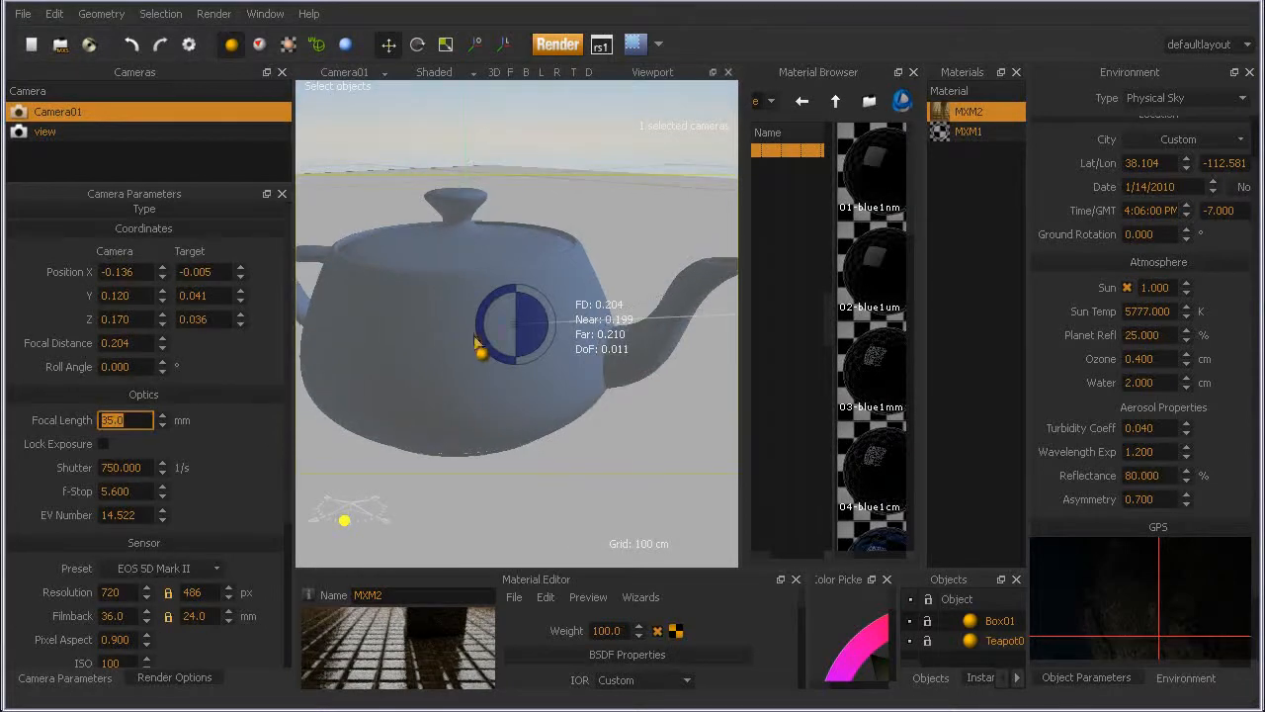
Step: Orbit Camera01 around the teapot and pull it back, deselect the teapot, and reselect the camera
{"action": "left_click", "coordinate": [400, 218]}
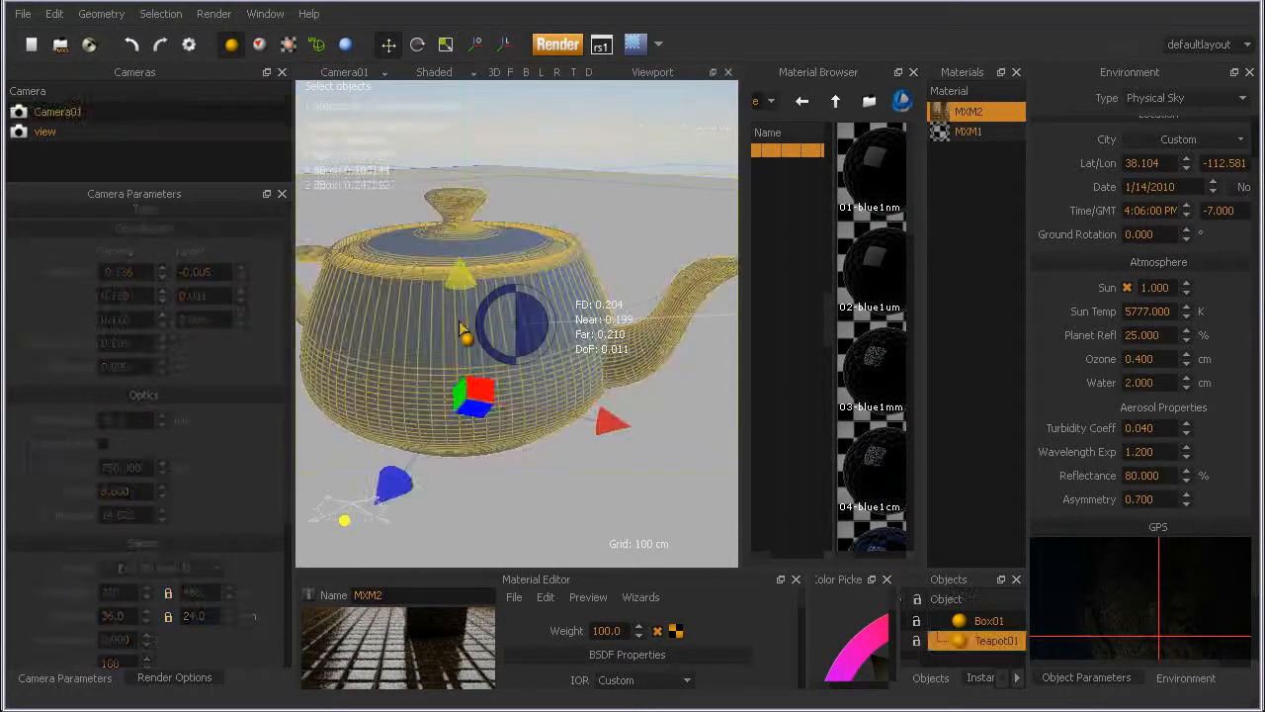
{"action": "middle_click_drag", "start_coordinate": [401, 294], "coordinate": [506, 265], "text": "alt"}
{"action": "scroll", "coordinate": [441, 285], "scroll_direction": "down", "scroll_amount": 1}
{"action": "scroll", "coordinate": [456, 284], "scroll_direction": "down", "scroll_amount": 1}
{"action": "scroll", "coordinate": [461, 290], "scroll_direction": "down", "scroll_amount": 1}
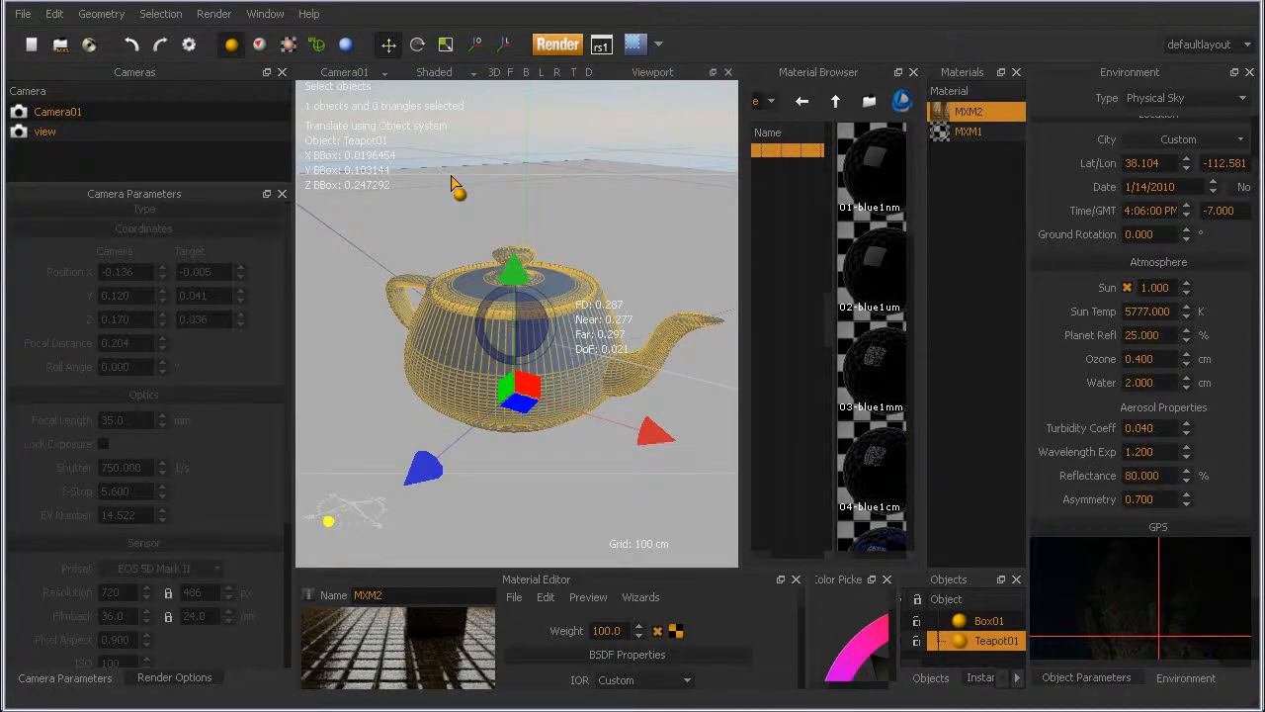
{"action": "left_click", "coordinate": [482, 156]}
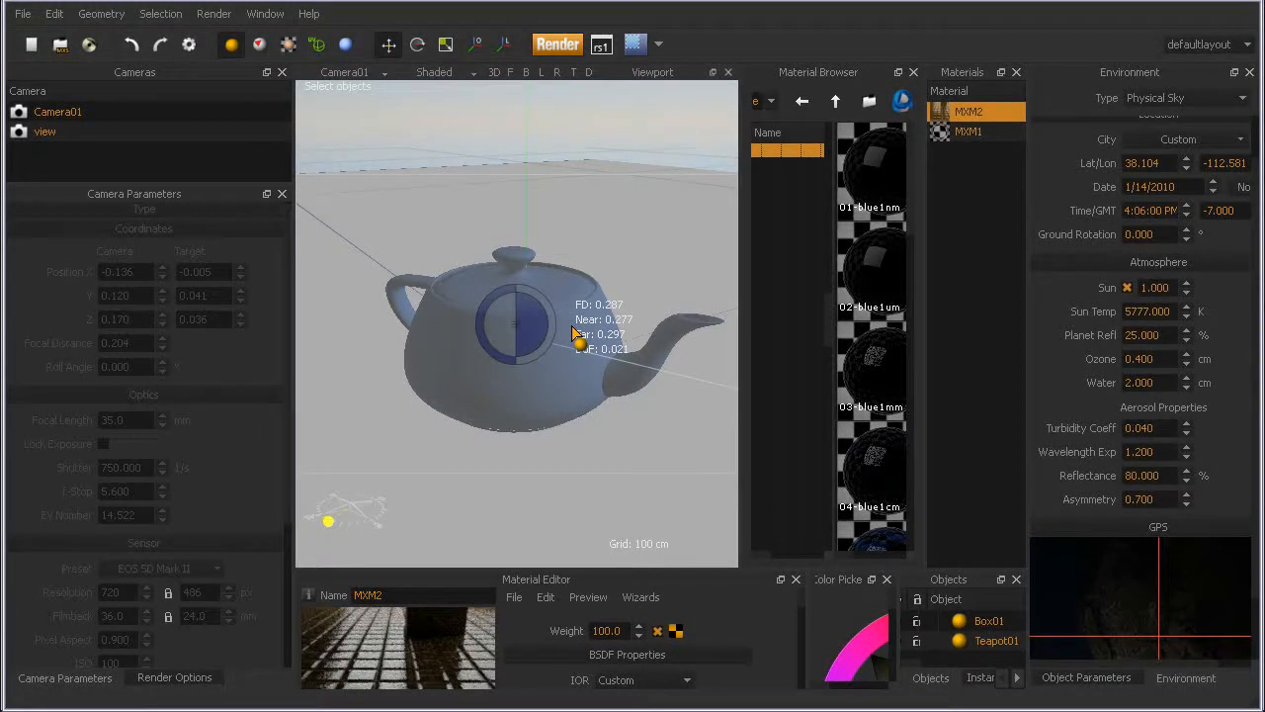
{"action": "left_click", "coordinate": [98, 114]}
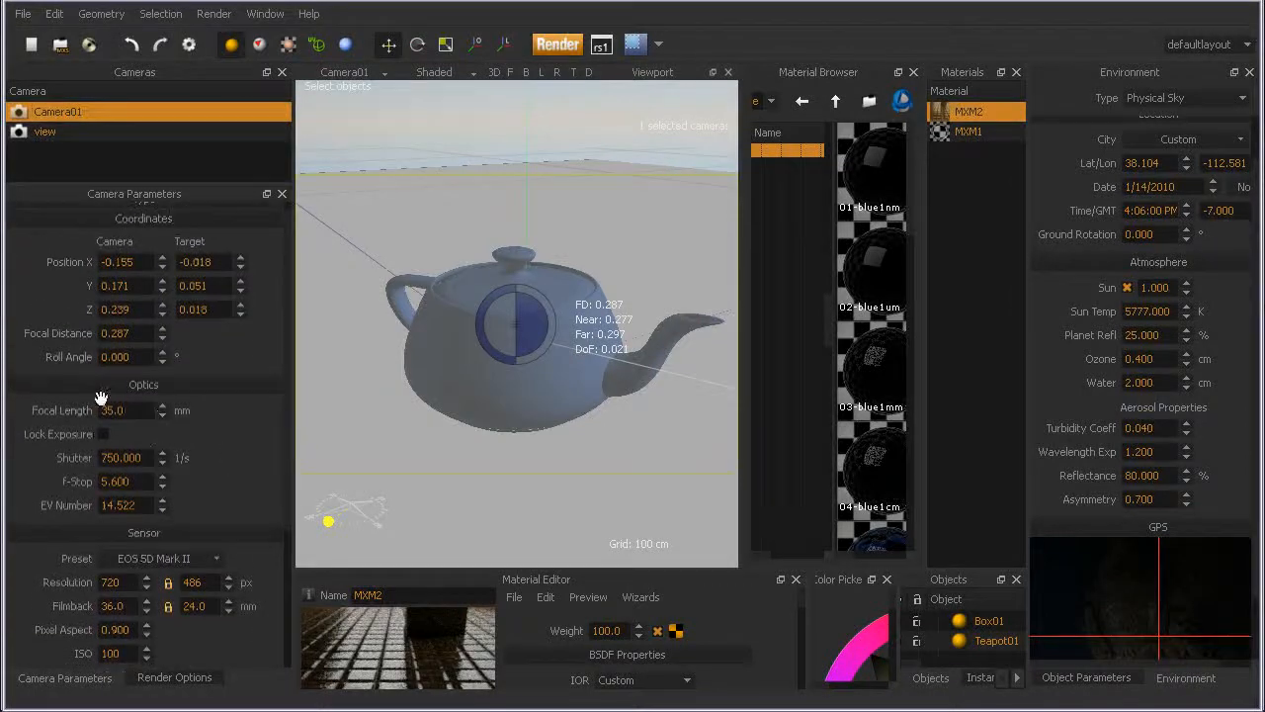
Step: Switch the viewport to Perspective and frame both cameras together with the teapot and ground box
{"action": "scroll", "coordinate": [227, 475], "scroll_direction": "up", "scroll_amount": 1}
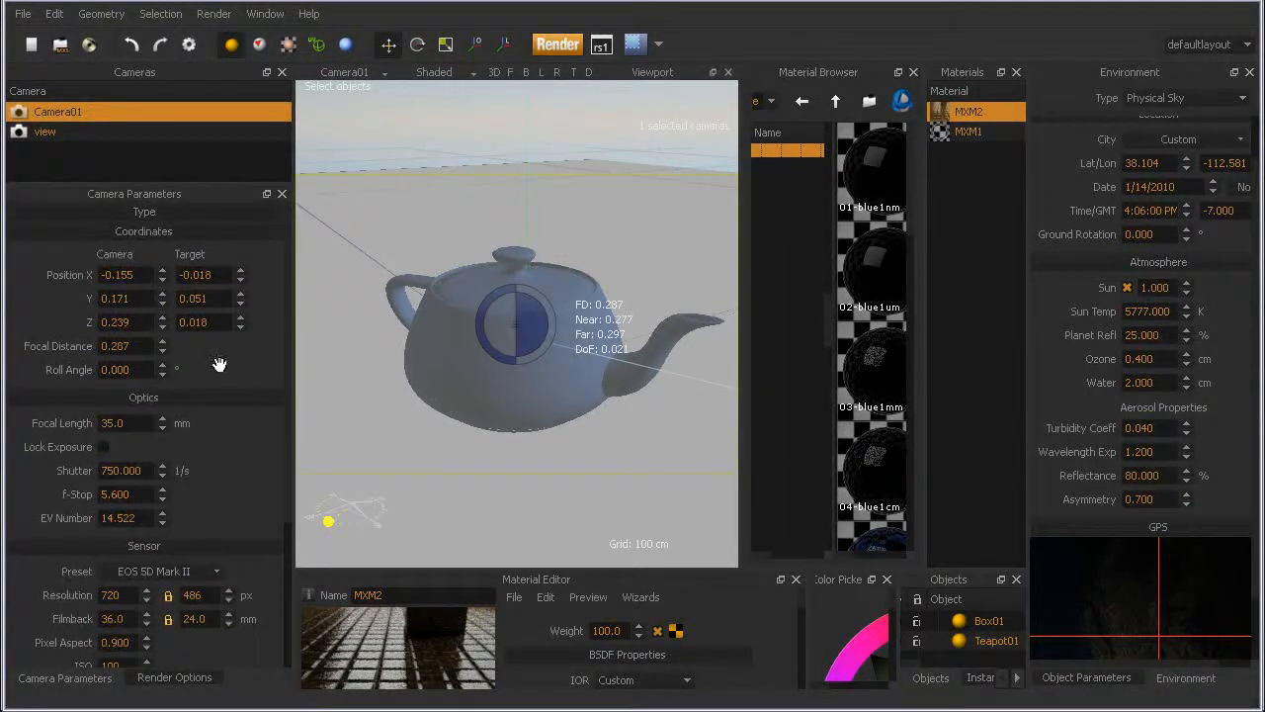
{"action": "scroll", "coordinate": [237, 297], "scroll_direction": "down", "scroll_amount": 5}
{"action": "scroll", "coordinate": [225, 445], "scroll_direction": "up", "scroll_amount": 5}
{"action": "left_click", "coordinate": [135, 345]}
{"action": "left_click", "coordinate": [341, 72]}
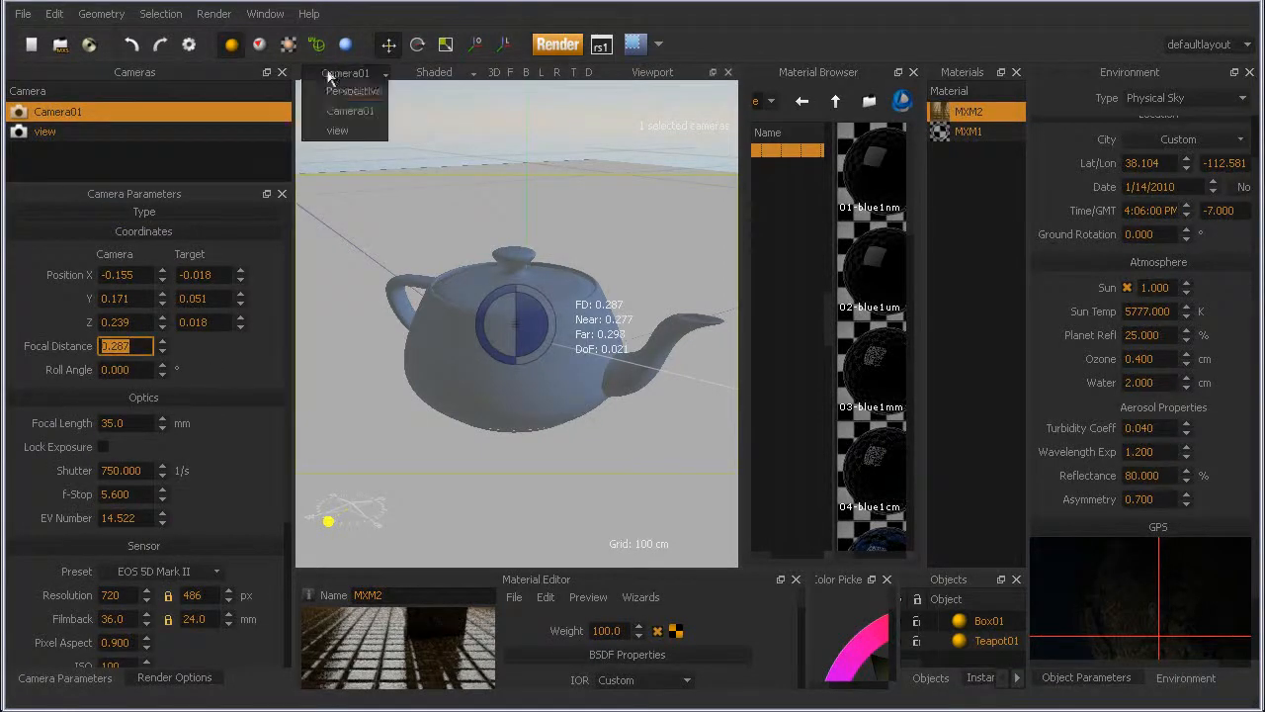
{"action": "left_click", "coordinate": [336, 94]}
{"action": "left_click_drag", "start_coordinate": [556, 424], "coordinate": [451, 432], "text": "alt"}
{"action": "right_click_drag", "start_coordinate": [451, 432], "coordinate": [555, 271], "text": "alt"}
{"action": "right_click_drag", "start_coordinate": [505, 462], "coordinate": [544, 294], "text": "alt"}
{"action": "middle_click_drag", "start_coordinate": [493, 469], "coordinate": [511, 227], "text": "alt"}
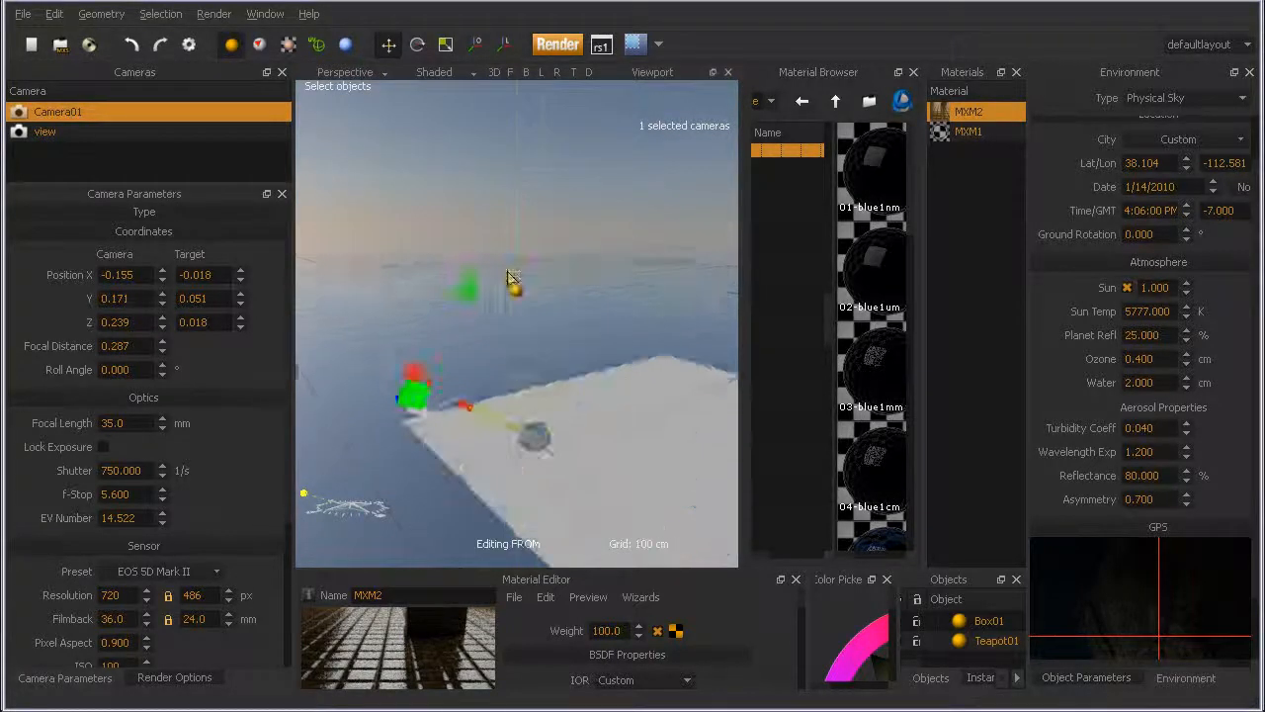
{"action": "middle_click_drag", "start_coordinate": [461, 416], "coordinate": [491, 339], "text": "alt"}
{"action": "mouse_move", "coordinate": [458, 455]}
{"action": "right_mouse_down", "text": "alt"}
{"action": "mouse_move", "coordinate": [554, 175]}
{"action": "mouse_move", "coordinate": [557, 431]}
{"action": "right_mouse_up", "text": "alt"}
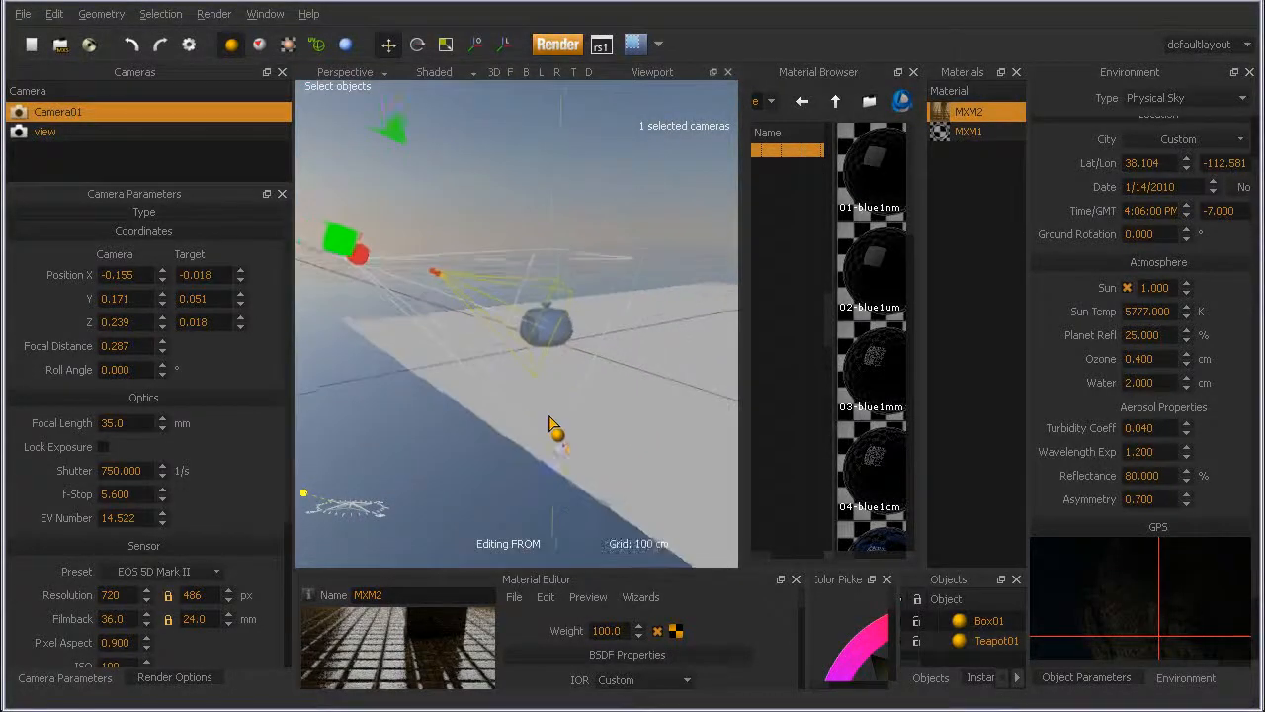
{"action": "right_click_drag", "start_coordinate": [534, 305], "coordinate": [521, 384], "text": "alt"}
Step: Delete the camera named view and select Camera01
{"action": "left_click", "coordinate": [73, 134]}
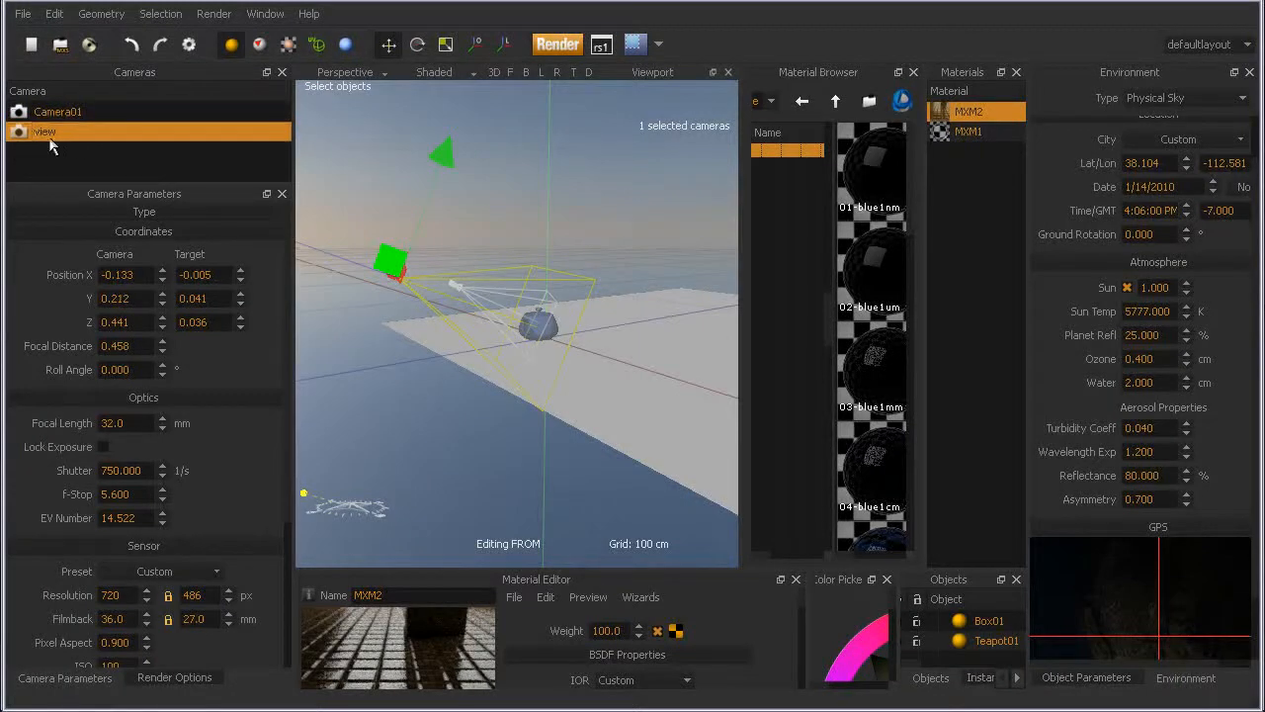
{"action": "left_click", "coordinate": [57, 113]}
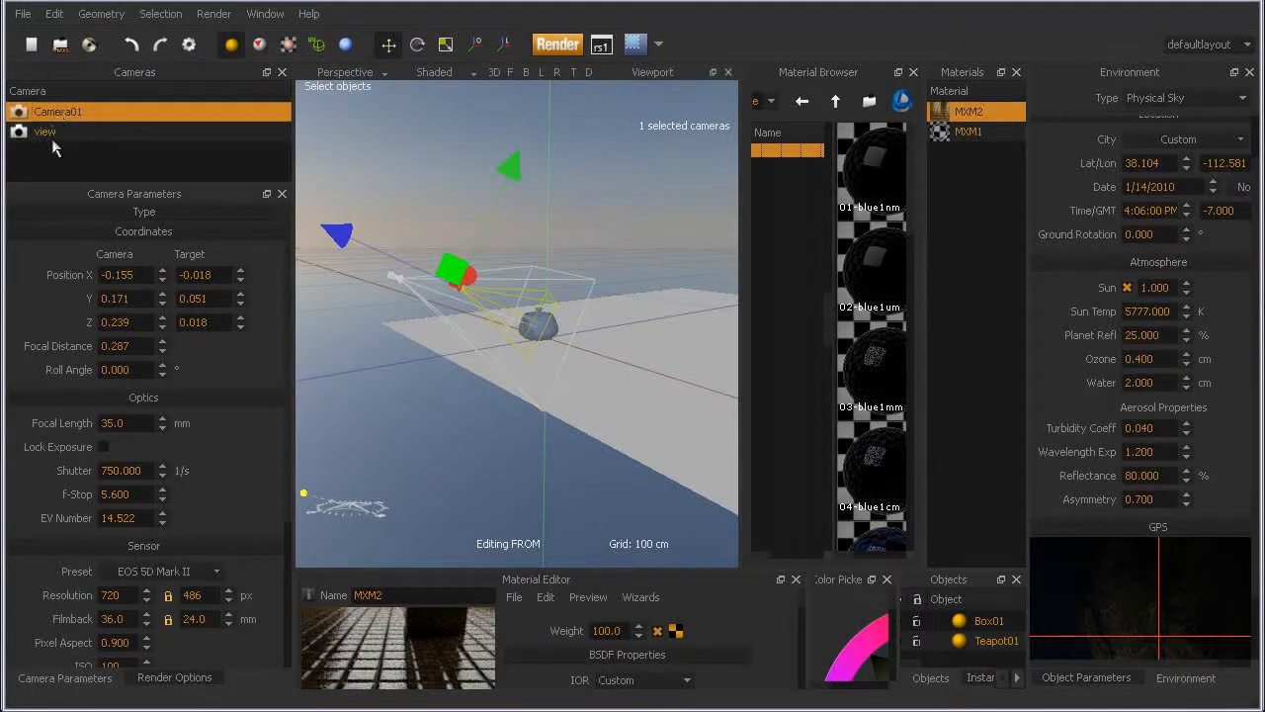
{"action": "left_click", "coordinate": [59, 134]}
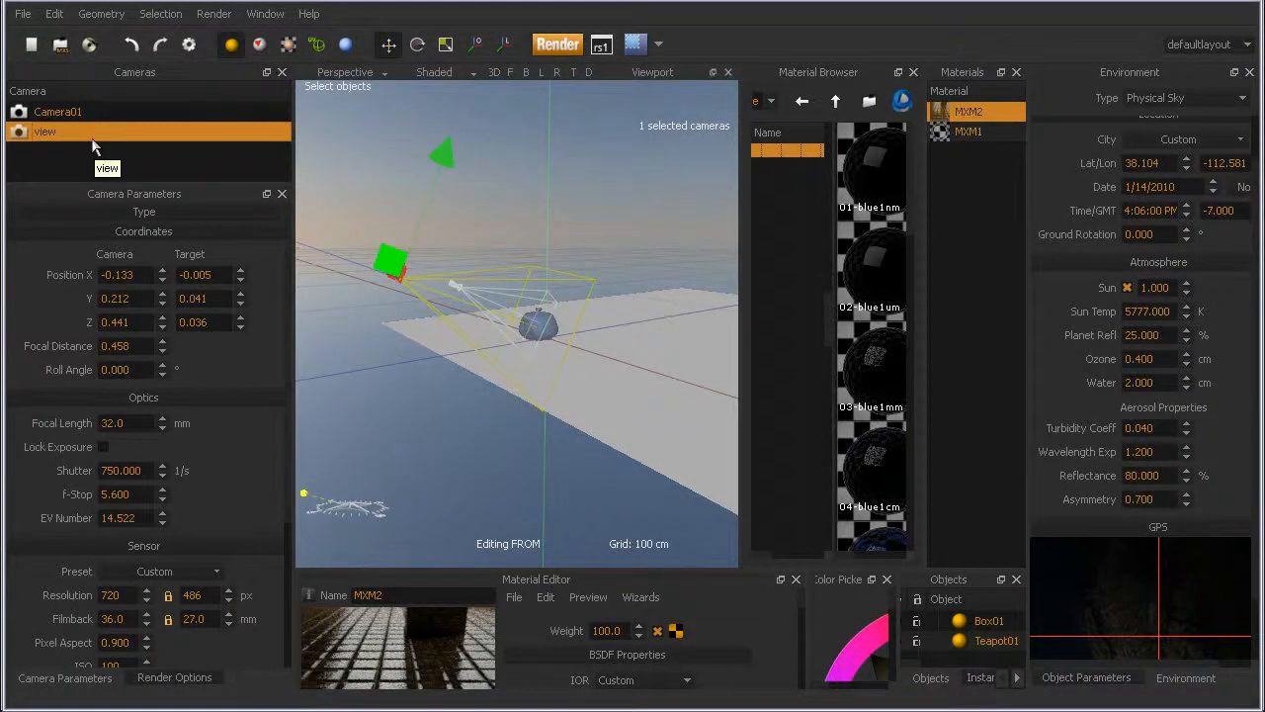
{"action": "key", "text": "Delete"}
{"action": "left_click", "coordinate": [91, 114]}
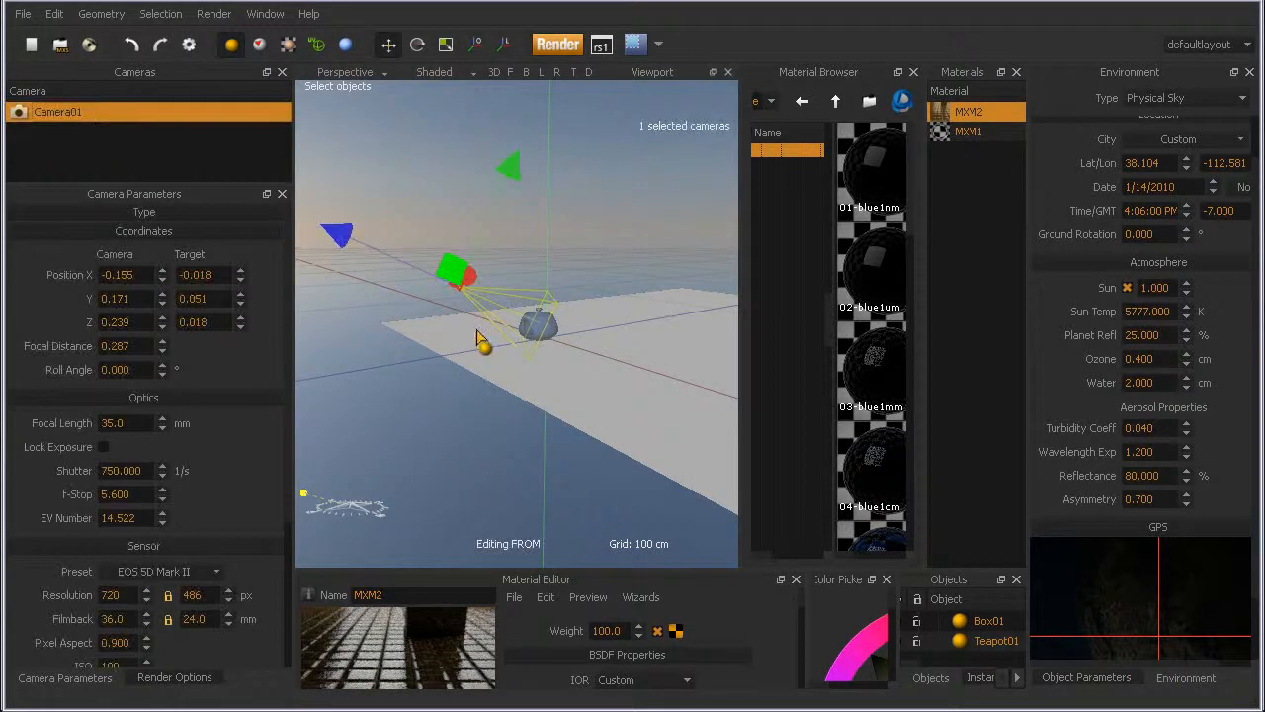
Step: Try focal distances of 1.287 and 0.3 on Camera01 while checking its focal plane against the teapot
{"action": "right_click_drag", "start_coordinate": [513, 406], "coordinate": [553, 169], "text": "alt"}
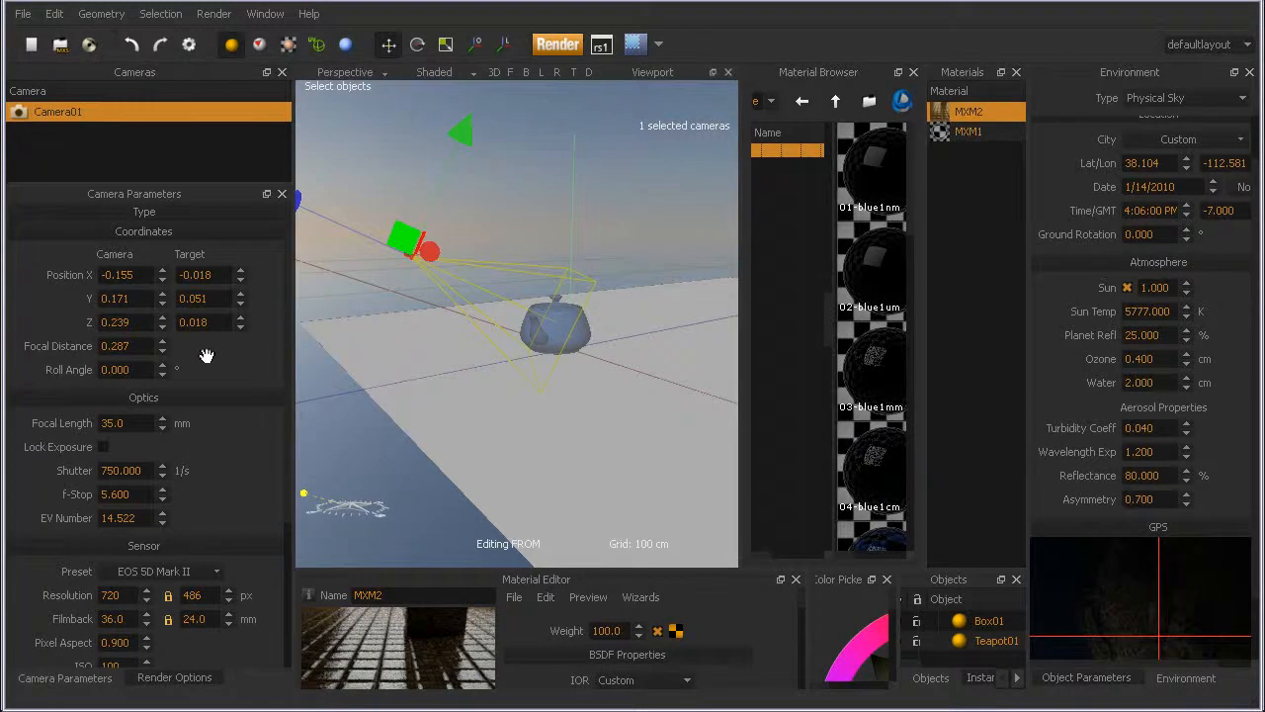
{"action": "left_click", "coordinate": [162, 343]}
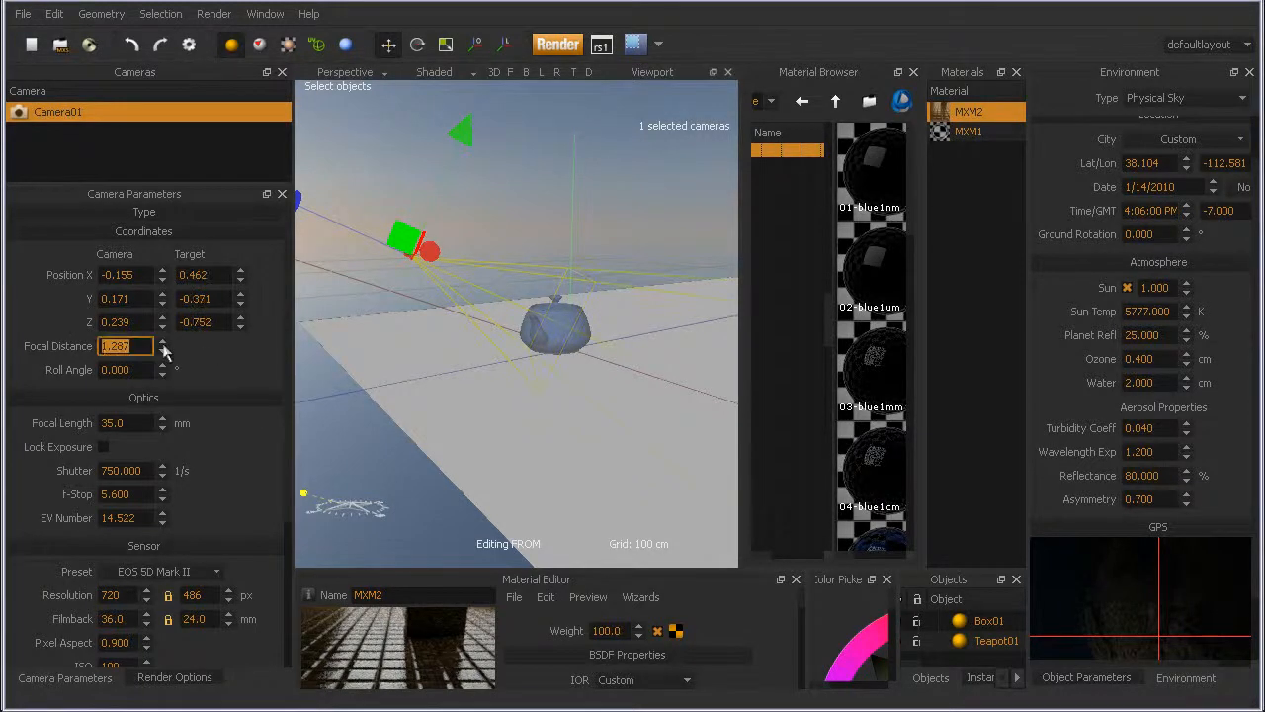
{"action": "mouse_move", "coordinate": [597, 395]}
{"action": "left_mouse_down", "text": "alt"}
{"action": "mouse_move", "coordinate": [441, 387]}
{"action": "mouse_move", "coordinate": [517, 386]}
{"action": "mouse_move", "coordinate": [565, 322]}
{"action": "mouse_move", "coordinate": [584, 482]}
{"action": "mouse_move", "coordinate": [592, 403]}
{"action": "left_mouse_up", "text": "alt"}
{"action": "left_click", "coordinate": [88, 345]}
{"action": "type", "text": ".2"}
{"action": "key", "text": "Return"}
{"action": "left_click_drag", "start_coordinate": [291, 385], "coordinate": [278, 350]}
{"action": "left_click_drag", "start_coordinate": [368, 386], "coordinate": [423, 193], "text": "alt"}
{"action": "left_click_drag", "start_coordinate": [366, 395], "coordinate": [415, 342], "text": "alt"}
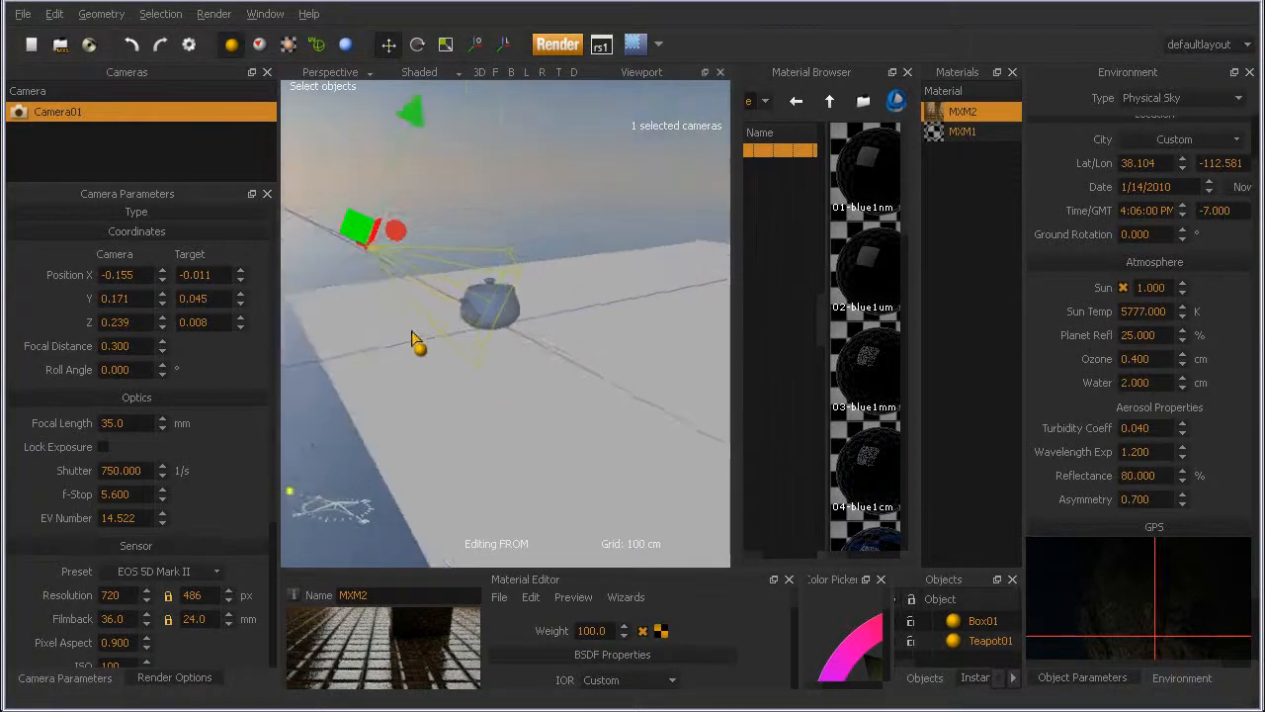
{"action": "right_click_drag", "start_coordinate": [491, 406], "coordinate": [478, 303], "text": "alt"}
{"action": "mouse_move", "coordinate": [511, 391]}
{"action": "left_mouse_down", "text": "alt"}
{"action": "mouse_move", "coordinate": [490, 405]}
{"action": "mouse_move", "coordinate": [508, 415]}
{"action": "left_mouse_up", "text": "alt"}
Step: Try shorter focal distances of 0.1 and 0.2 on Camera01
{"action": "left_click", "coordinate": [114, 322]}
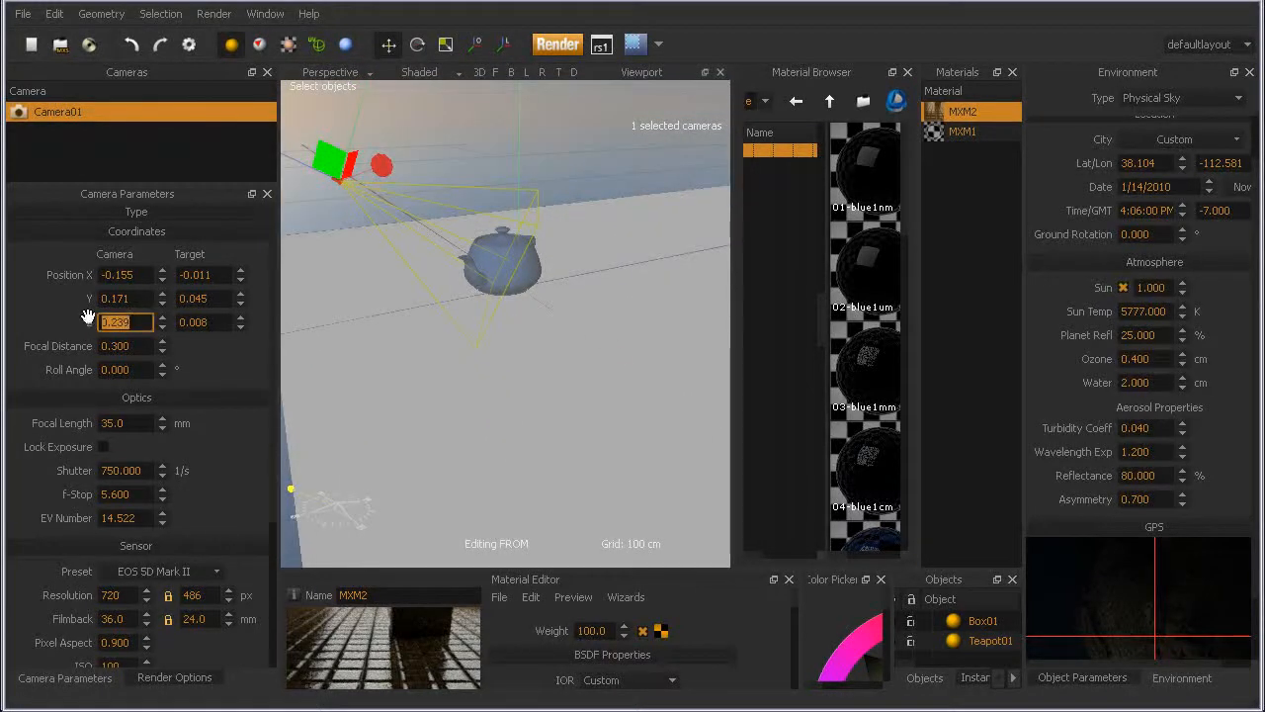
{"action": "left_click", "coordinate": [122, 346]}
{"action": "type", "text": "1"}
{"action": "key", "text": "Return"}
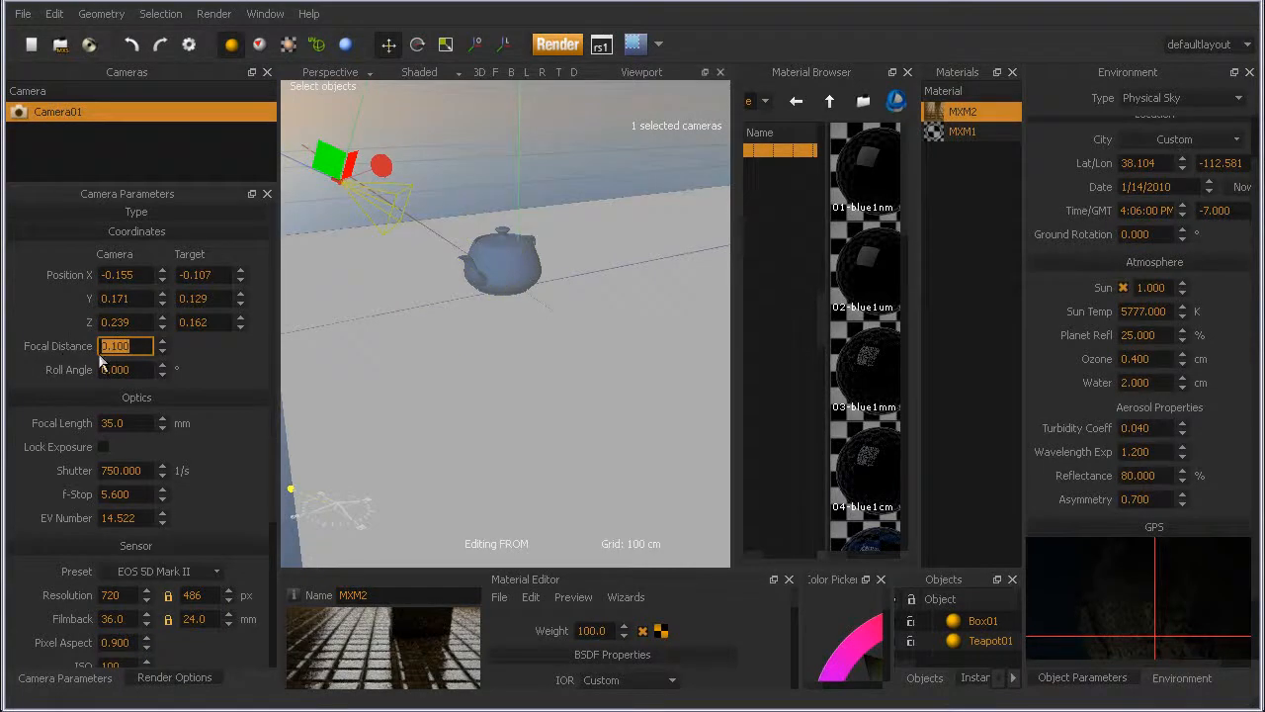
{"action": "type", "text": ".2"}
{"action": "key", "text": "Return"}
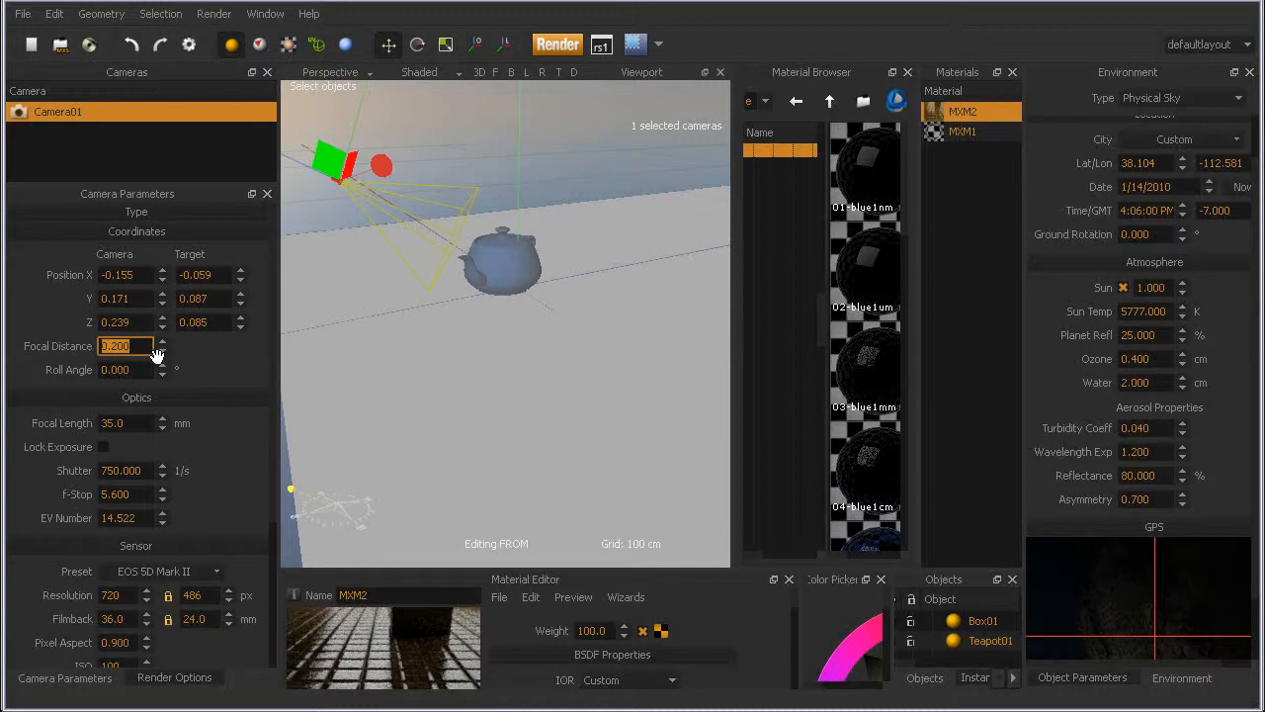
Step: Set Camera01's focal distance to 0.26 so that it focuses on the front of the teapot
{"action": "type", "text": "."}
{"action": "key", "text": "Return"}
{"action": "type", "text": "."}
{"action": "key", "text": "Return"}
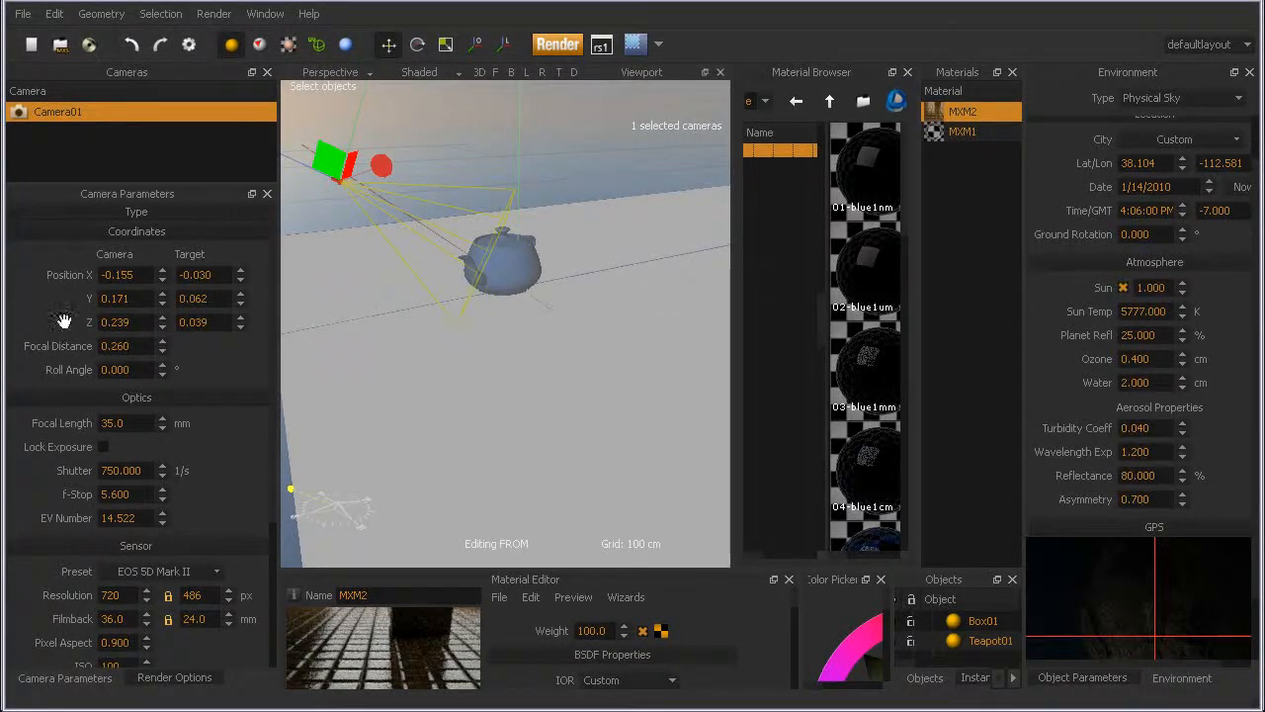
Step: Render the teapot scene from the perspective view and close the render window
{"action": "left_click", "coordinate": [559, 45]}
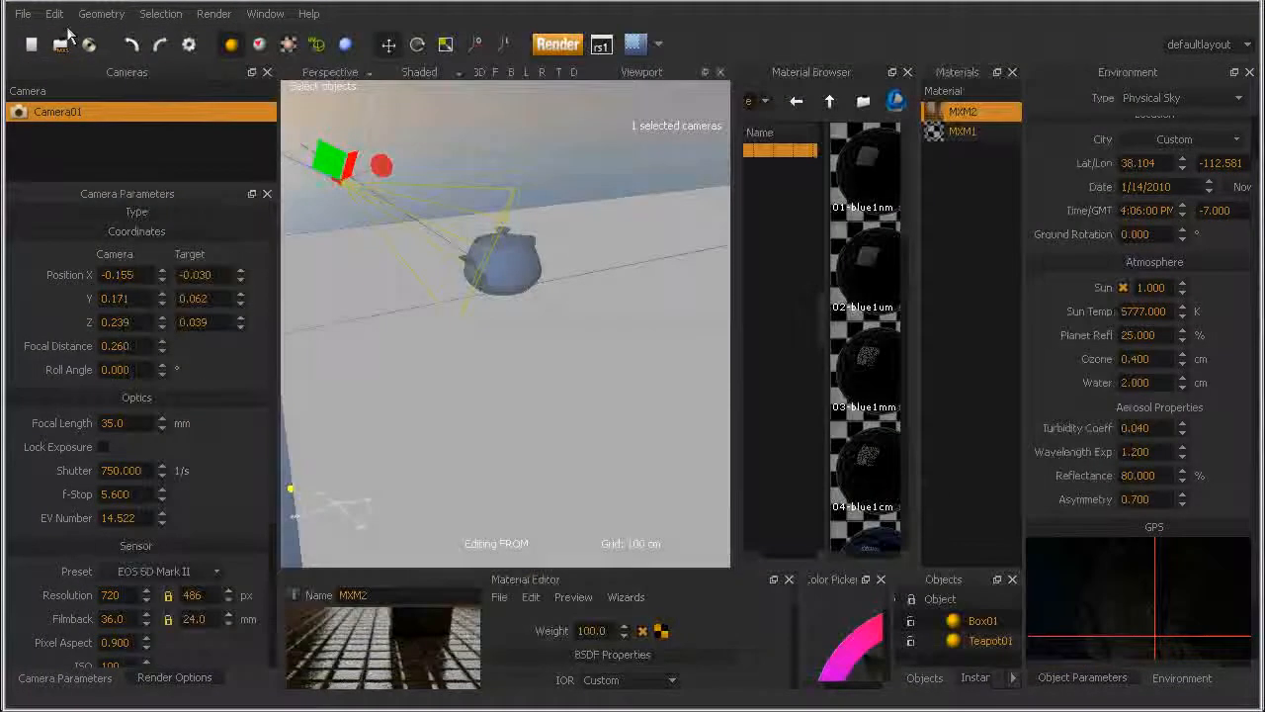
{"action": "left_click", "coordinate": [21, 14]}
{"action": "left_click", "coordinate": [37, 77]}
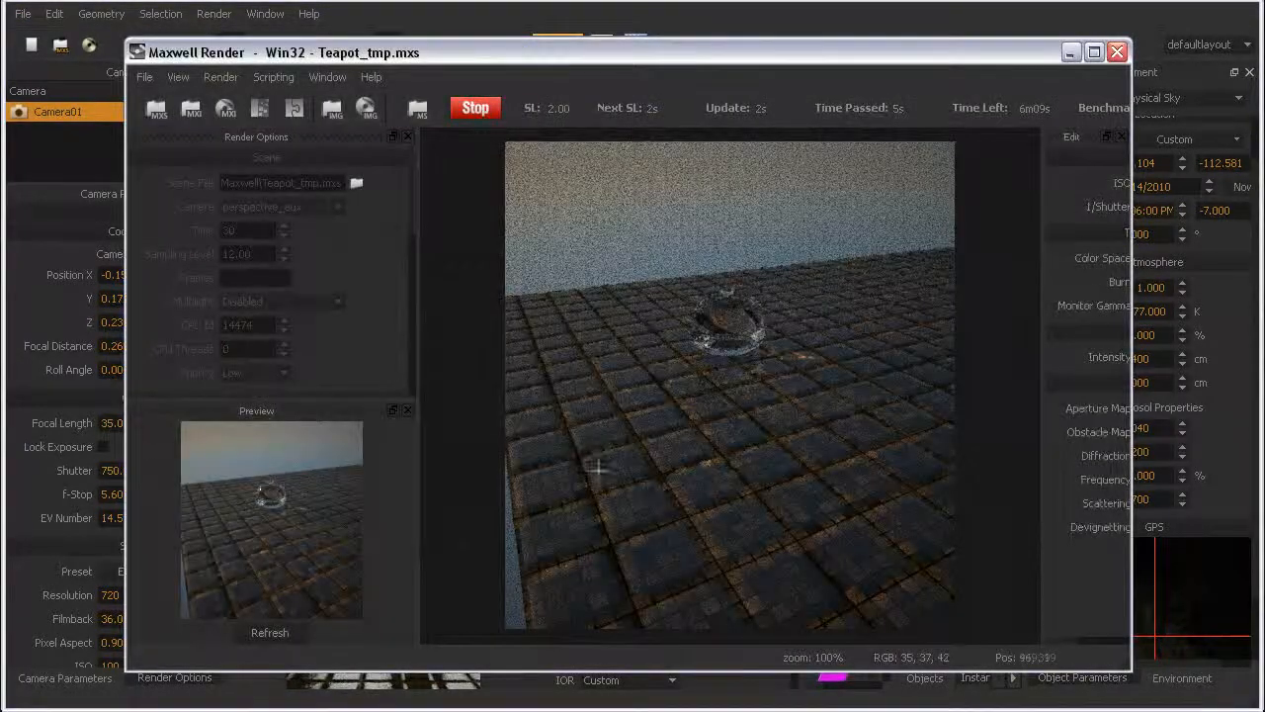
{"action": "left_click", "coordinate": [1117, 53]}
{"action": "left_click", "coordinate": [550, 380]}
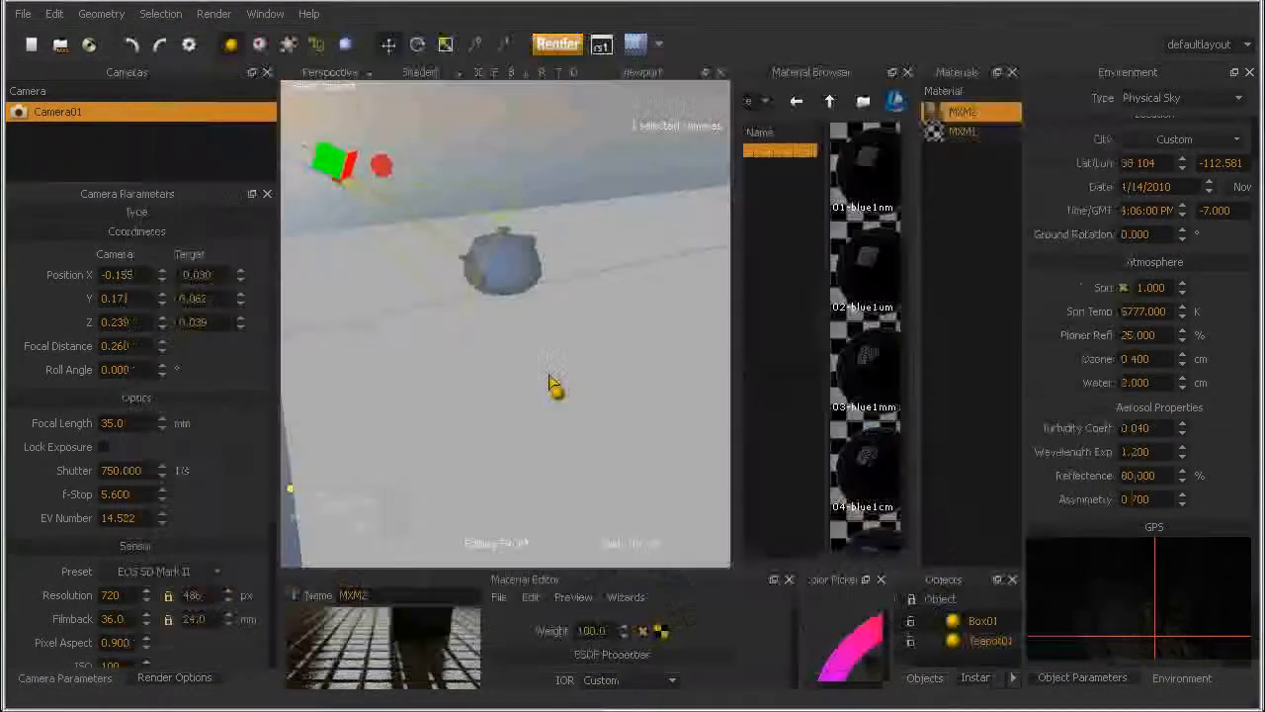
Step: Switch the viewport to Camera01 and render it, overwriting the existing Teapot image file
{"action": "left_click", "coordinate": [329, 72]}
{"action": "left_click", "coordinate": [341, 105]}
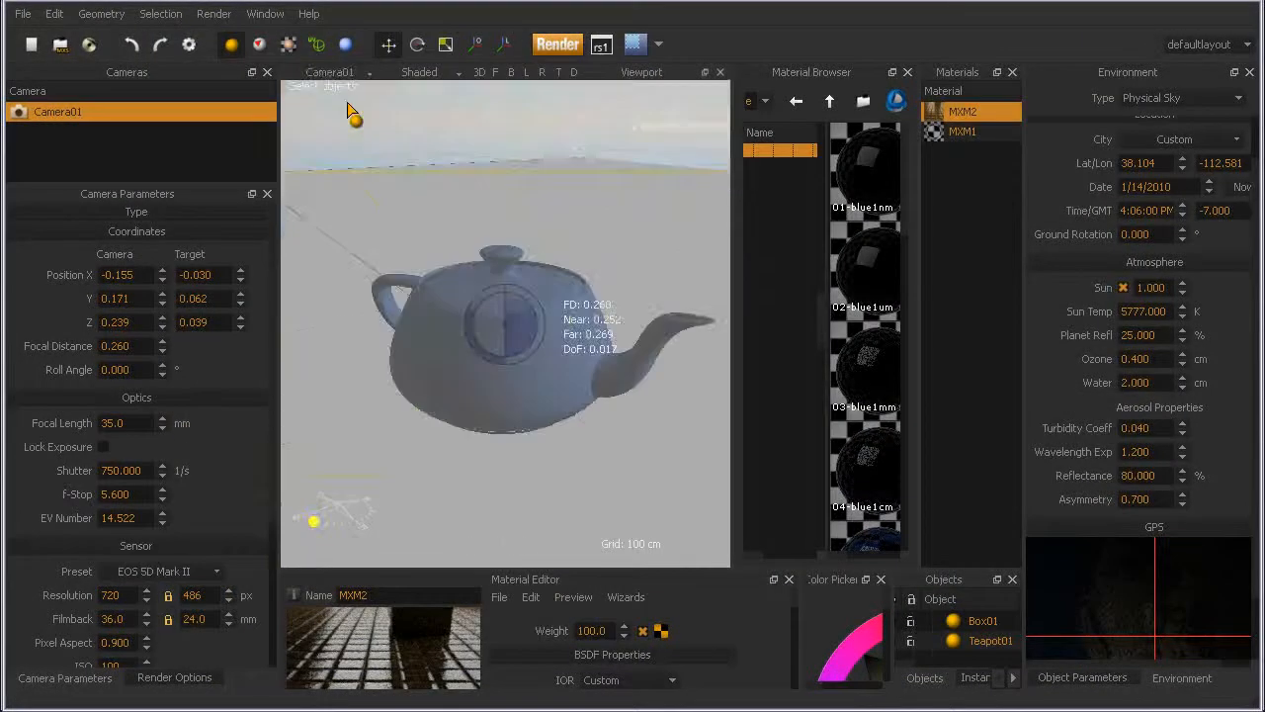
{"action": "left_click", "coordinate": [558, 45]}
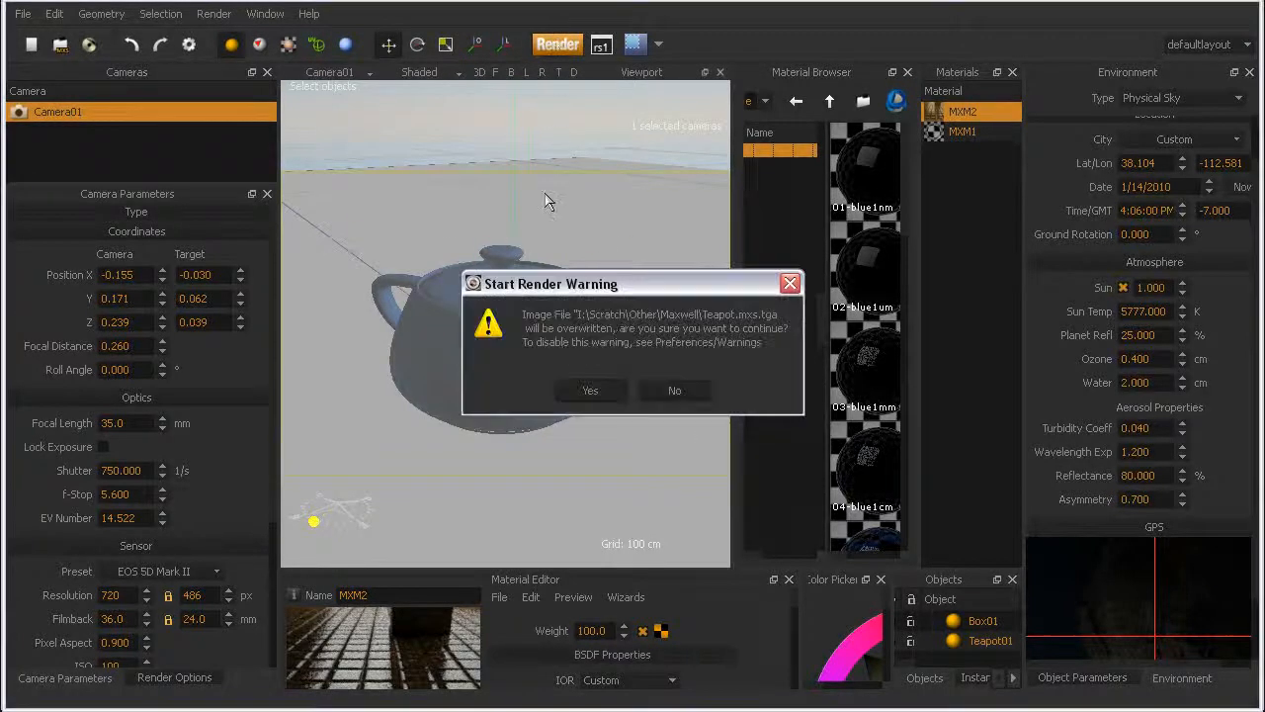
{"action": "left_click", "coordinate": [583, 391]}
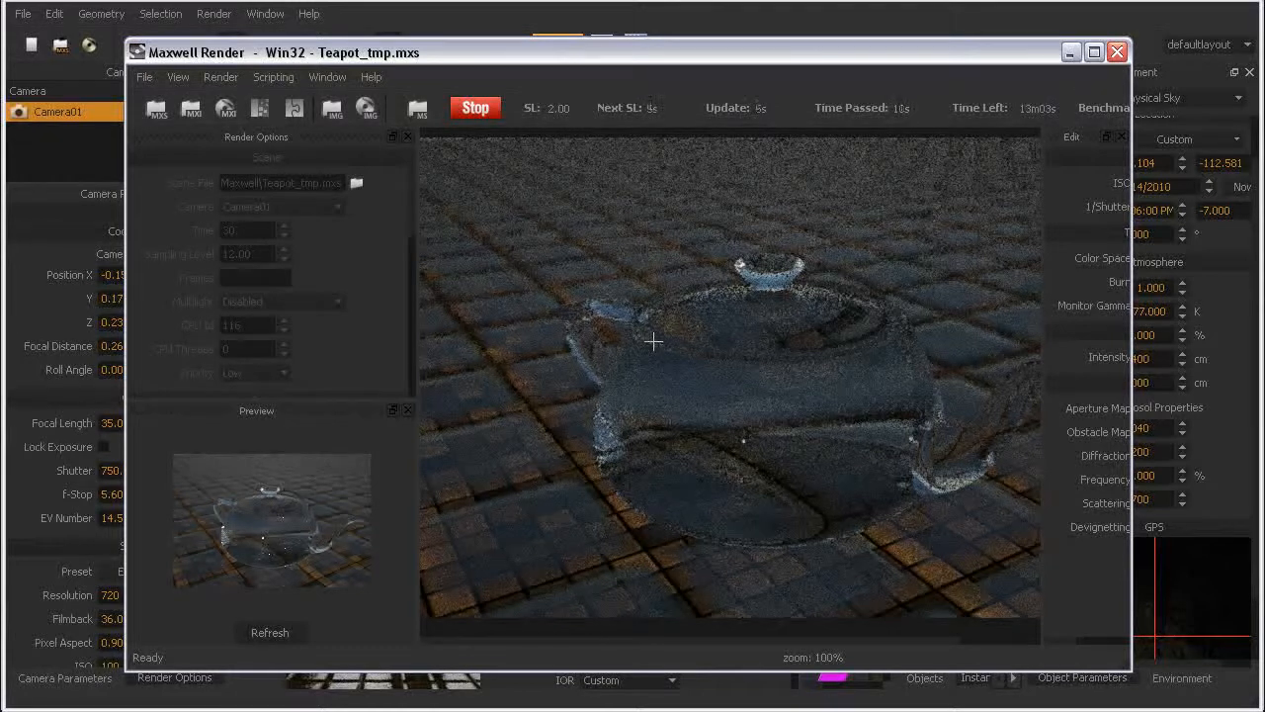
Step: Examine the rendered glass teapot up close and quit the running render
{"action": "left_click_drag", "start_coordinate": [832, 409], "coordinate": [796, 413]}
{"action": "scroll", "coordinate": [768, 405], "scroll_direction": "down", "scroll_amount": 4}
{"action": "scroll", "coordinate": [748, 409], "scroll_direction": "up", "scroll_amount": 4}
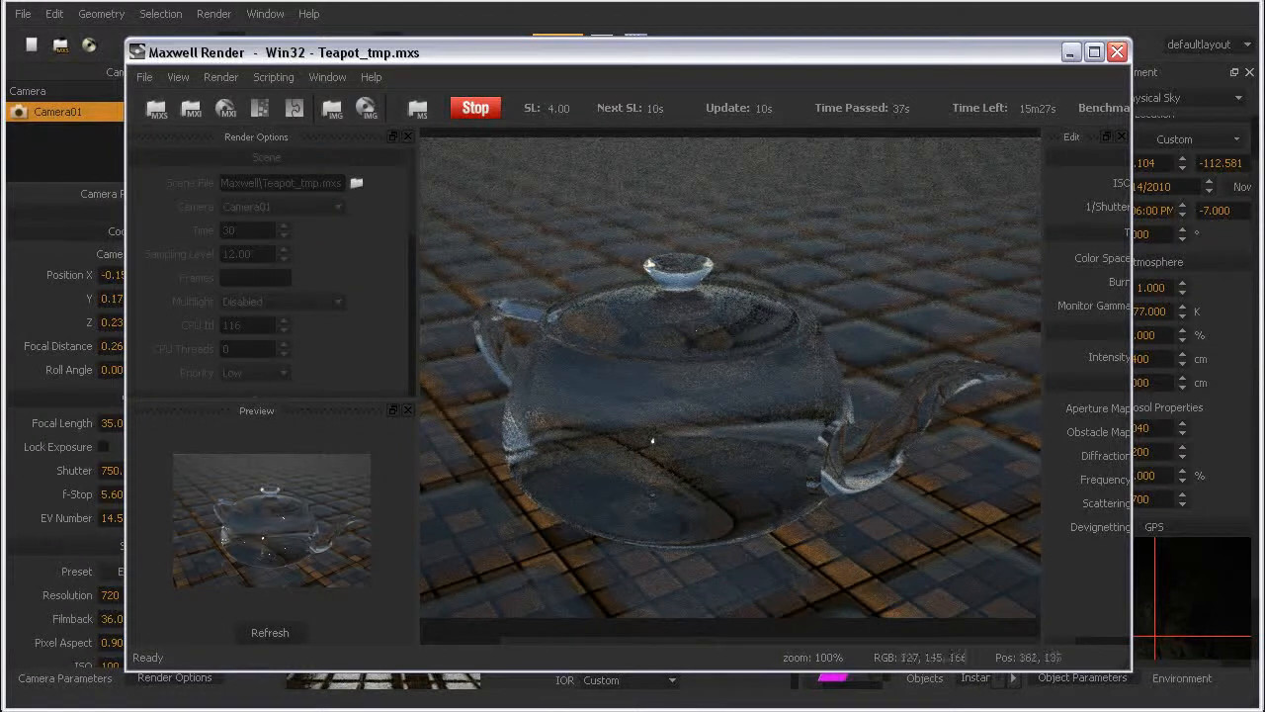
{"action": "left_click", "coordinate": [1118, 52]}
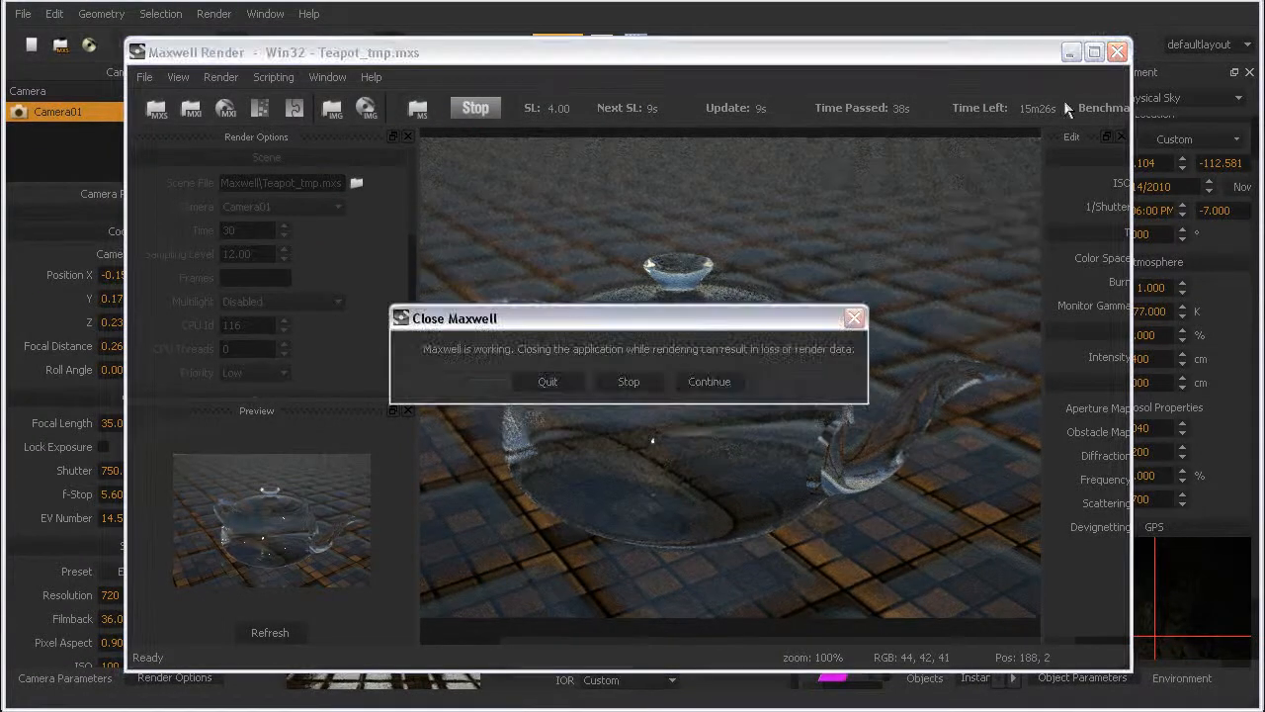
{"action": "left_click", "coordinate": [573, 382]}
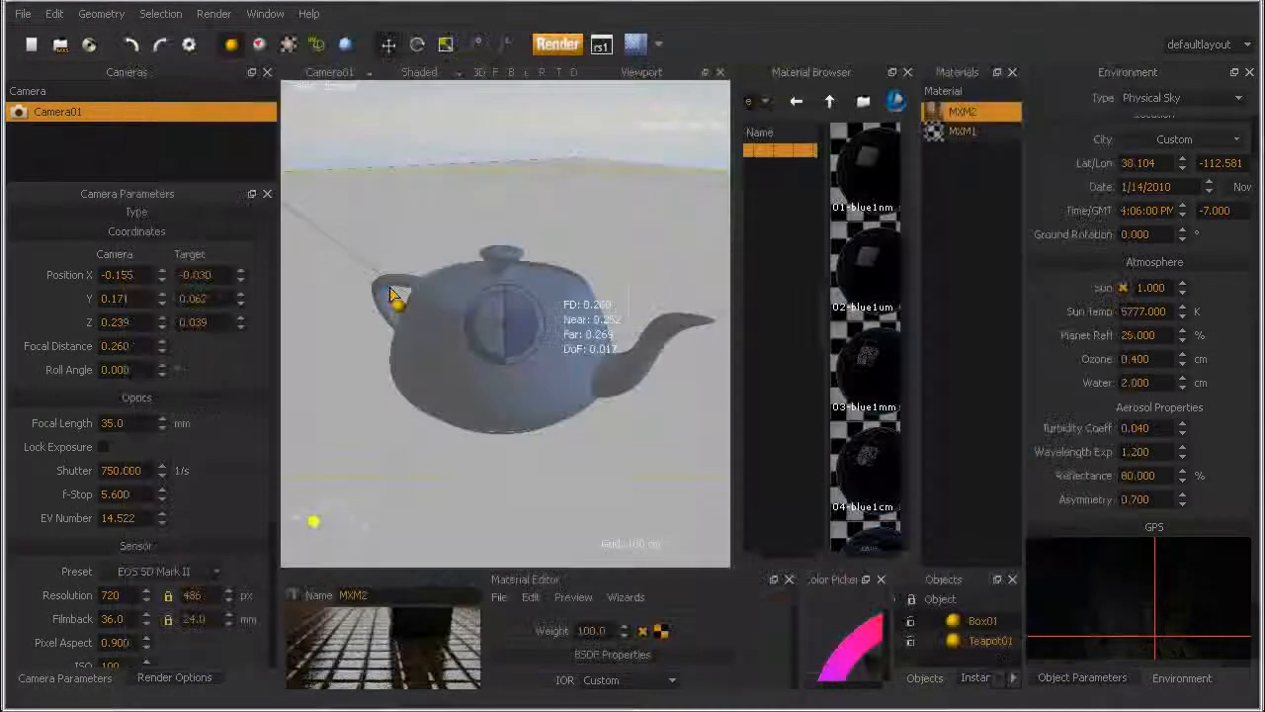
Step: Scale the whole scene to twice its size, including the cameras
{"action": "left_click", "coordinate": [55, 14]}
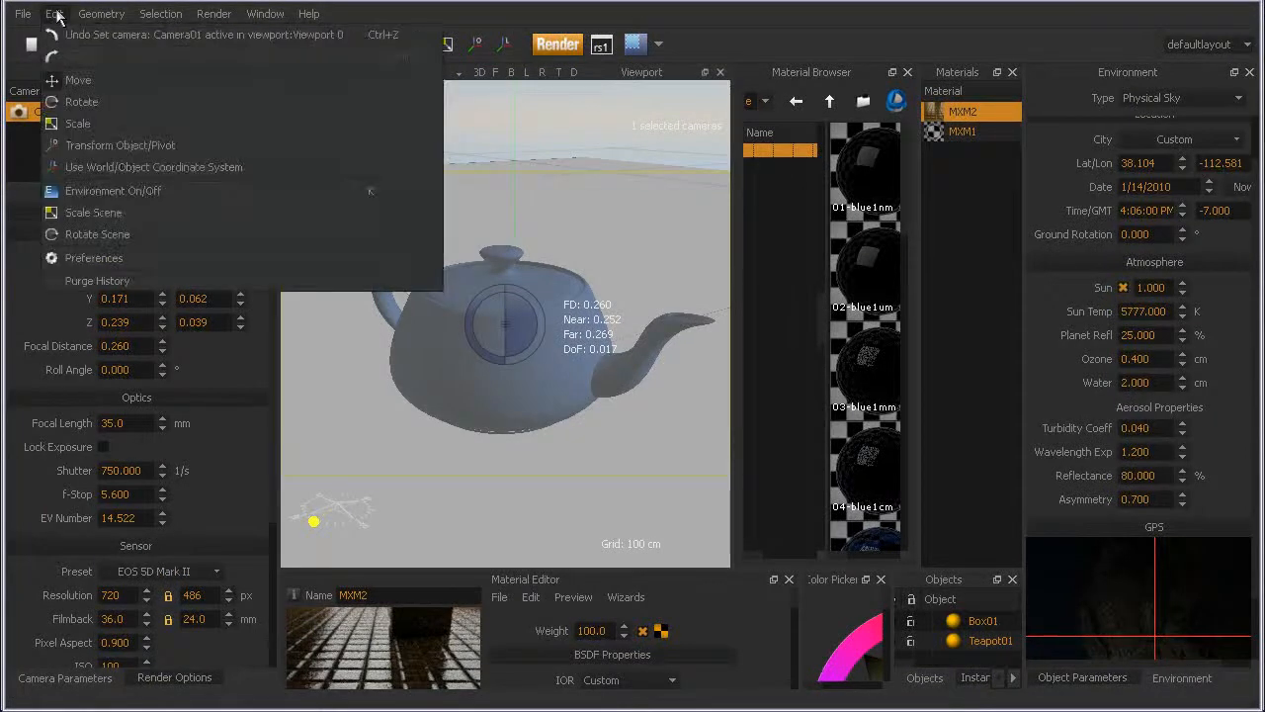
{"action": "left_click", "coordinate": [91, 213]}
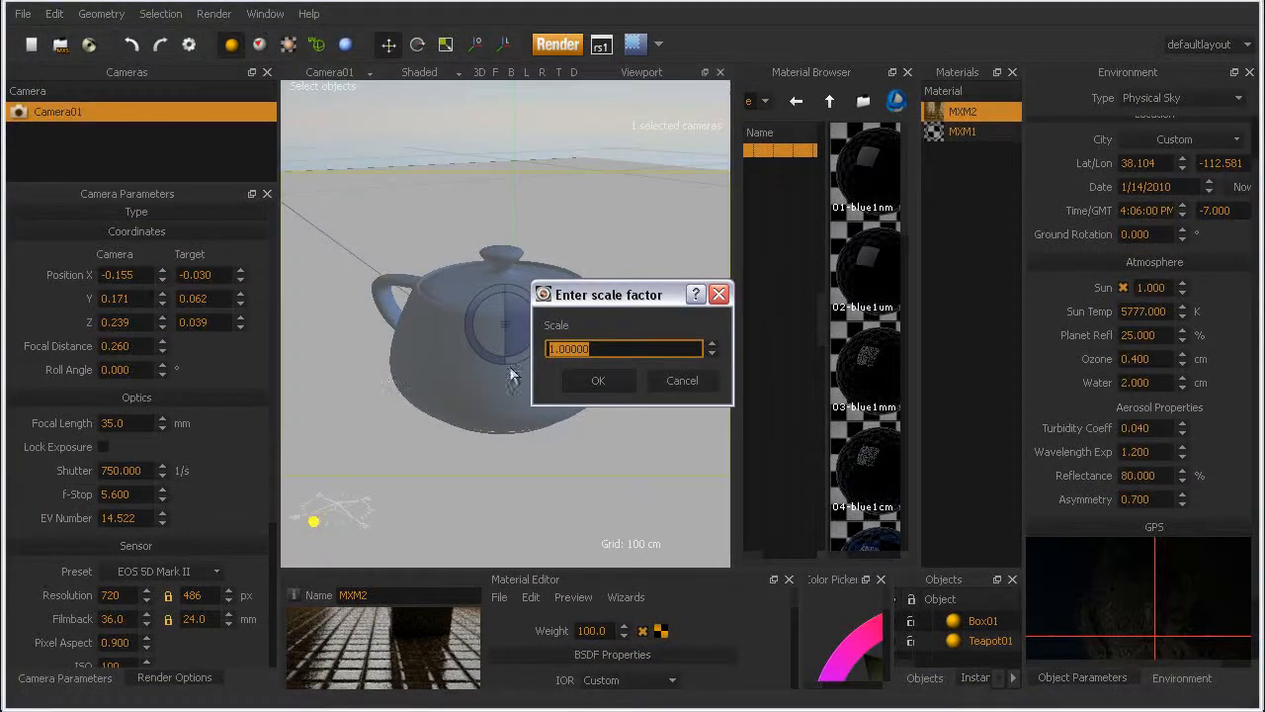
{"action": "left_click", "coordinate": [588, 380]}
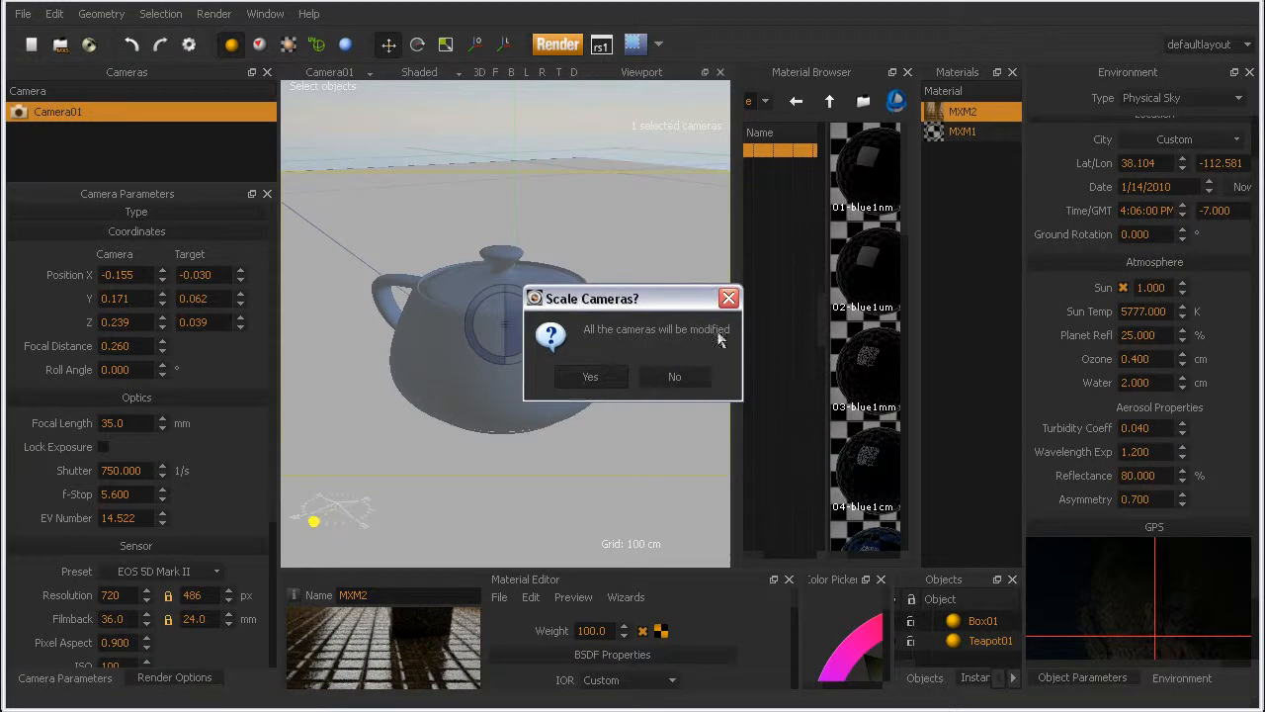
{"action": "left_click", "coordinate": [592, 377]}
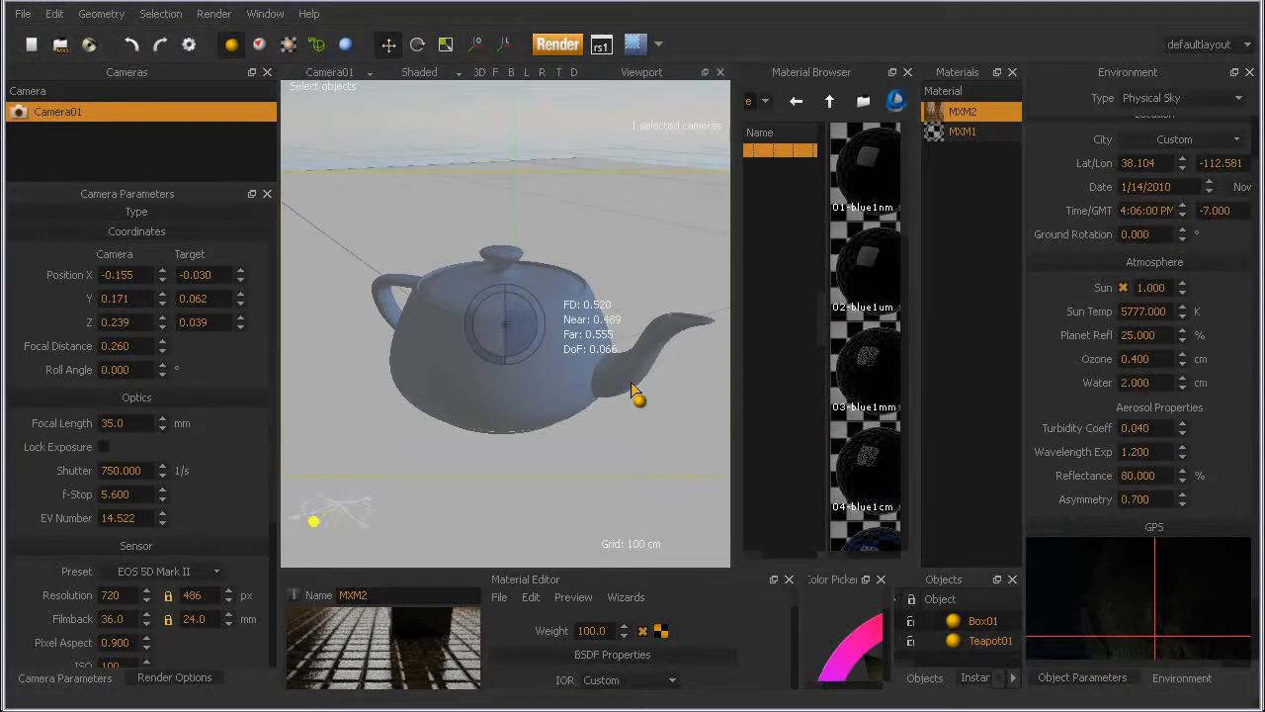
Step: Return the viewport to Perspective and select Camera01 beside the teapot
{"action": "left_click", "coordinate": [330, 73]}
{"action": "left_click", "coordinate": [336, 91]}
{"action": "left_click", "coordinate": [564, 353]}
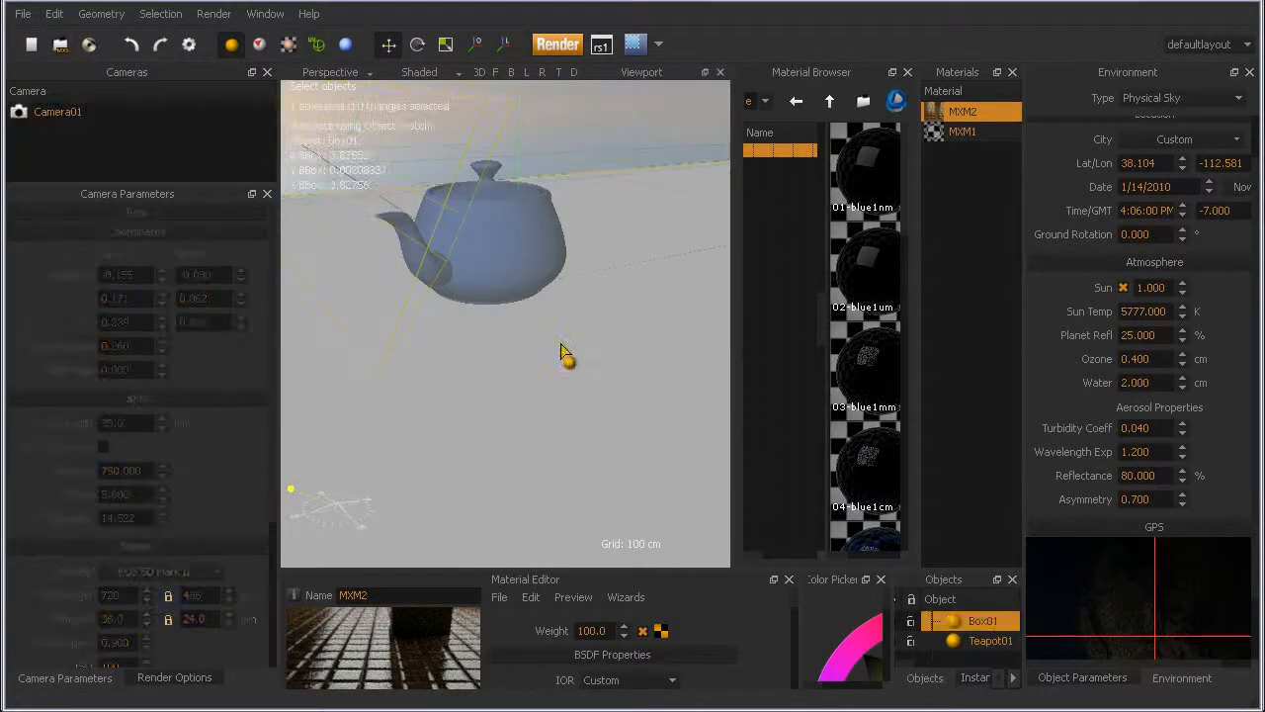
{"action": "left_click_drag", "start_coordinate": [425, 228], "coordinate": [360, 240], "text": "alt"}
{"action": "left_click", "coordinate": [360, 243]}
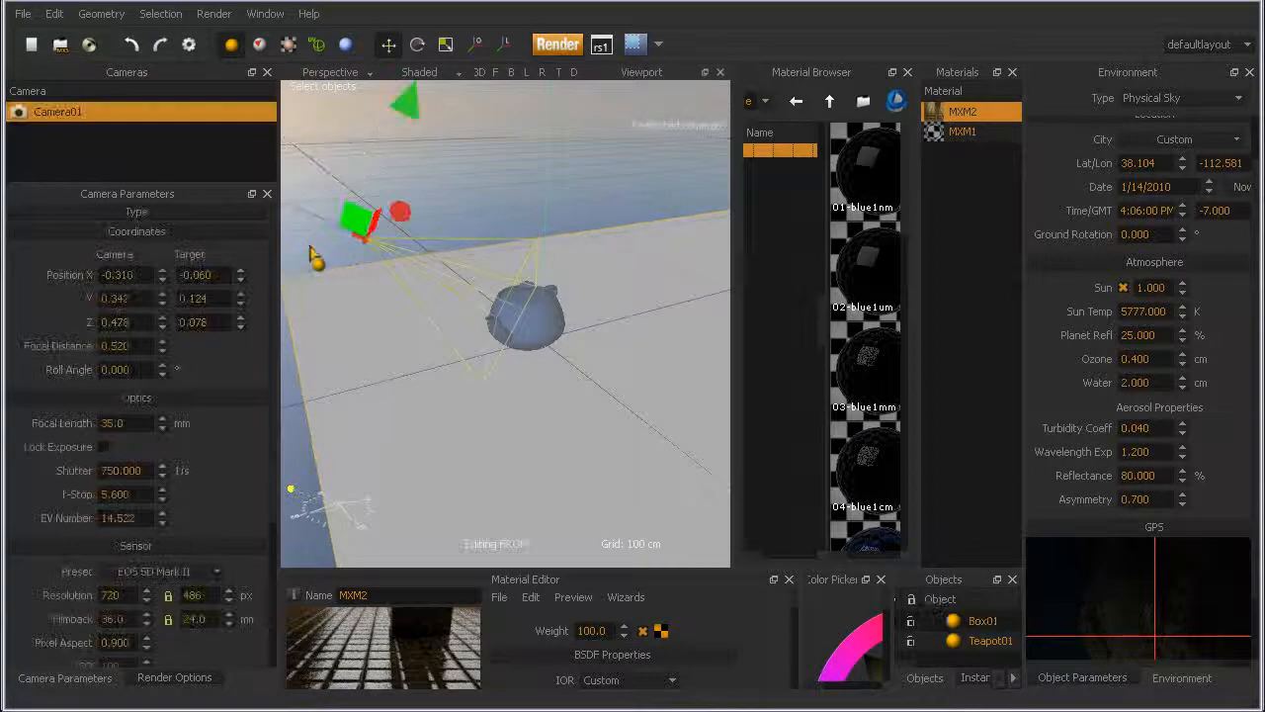
Step: Try focal distances of 1.52, 0.75 and 0.5 on Camera01 in the scaled scene
{"action": "left_click", "coordinate": [156, 346]}
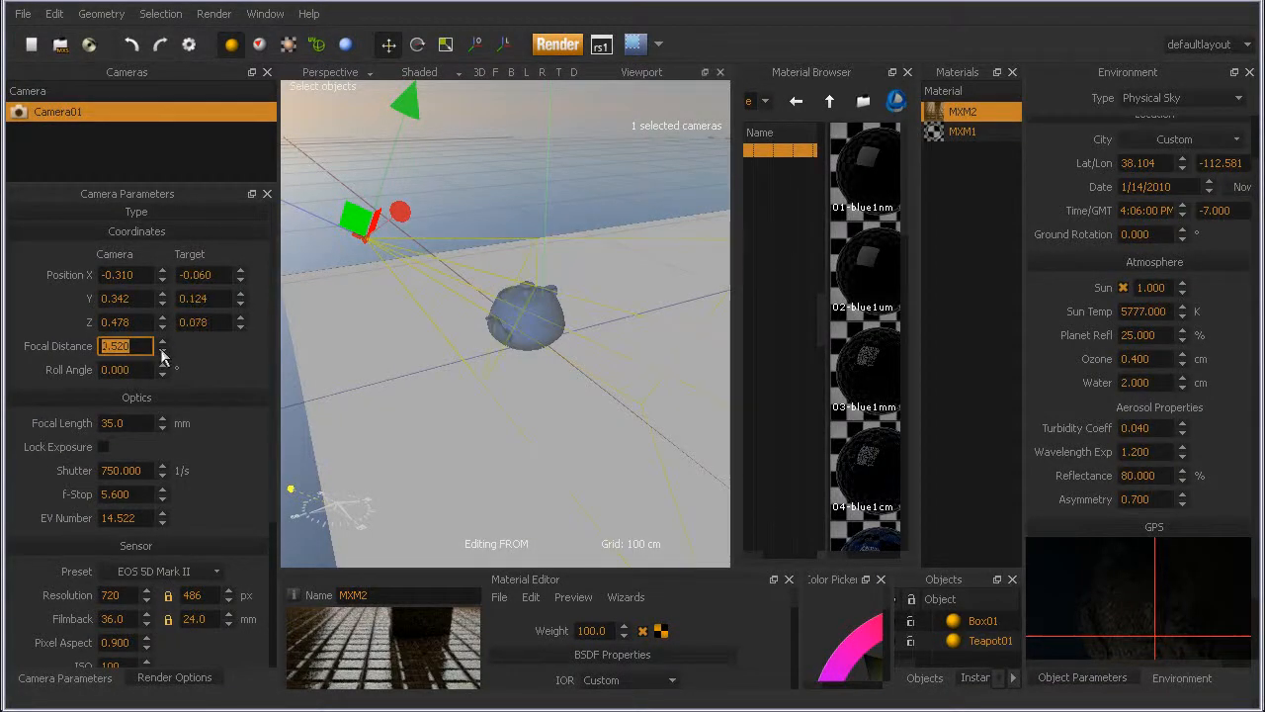
{"action": "scroll", "coordinate": [542, 400], "scroll_direction": "down", "scroll_amount": 4}
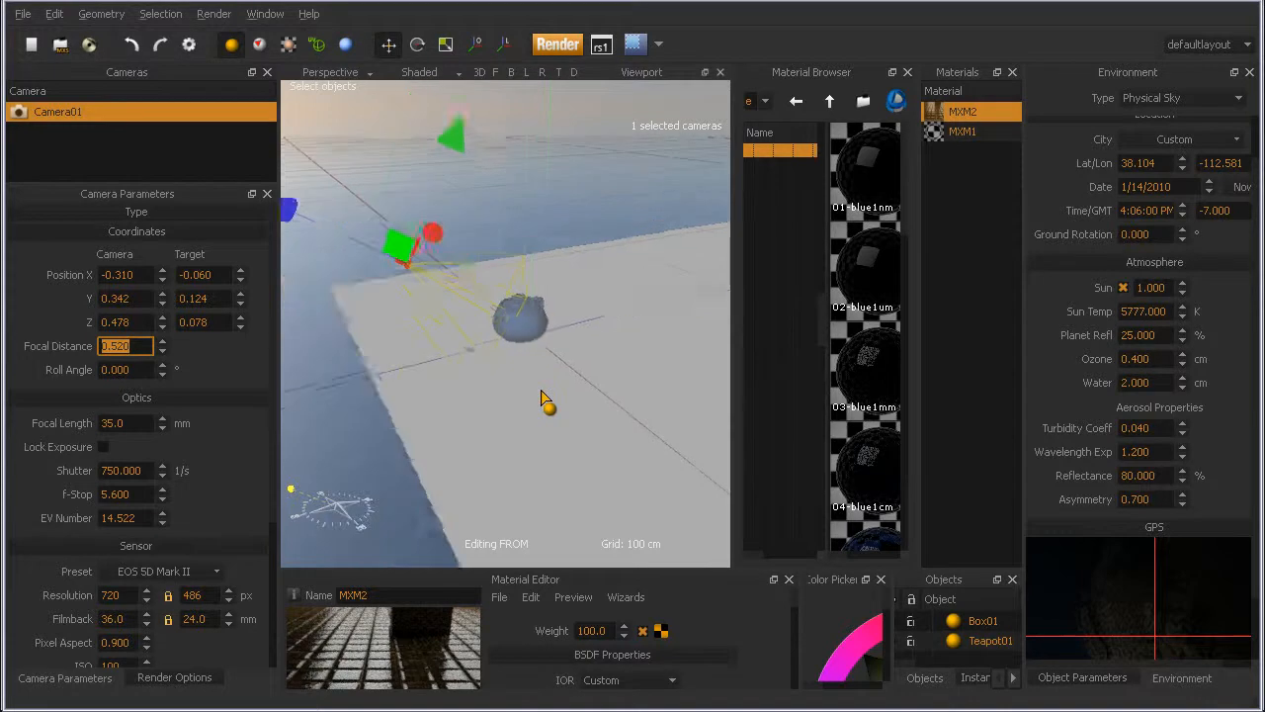
{"action": "scroll", "coordinate": [542, 393], "scroll_direction": "down", "scroll_amount": 2}
{"action": "left_click", "coordinate": [164, 342]}
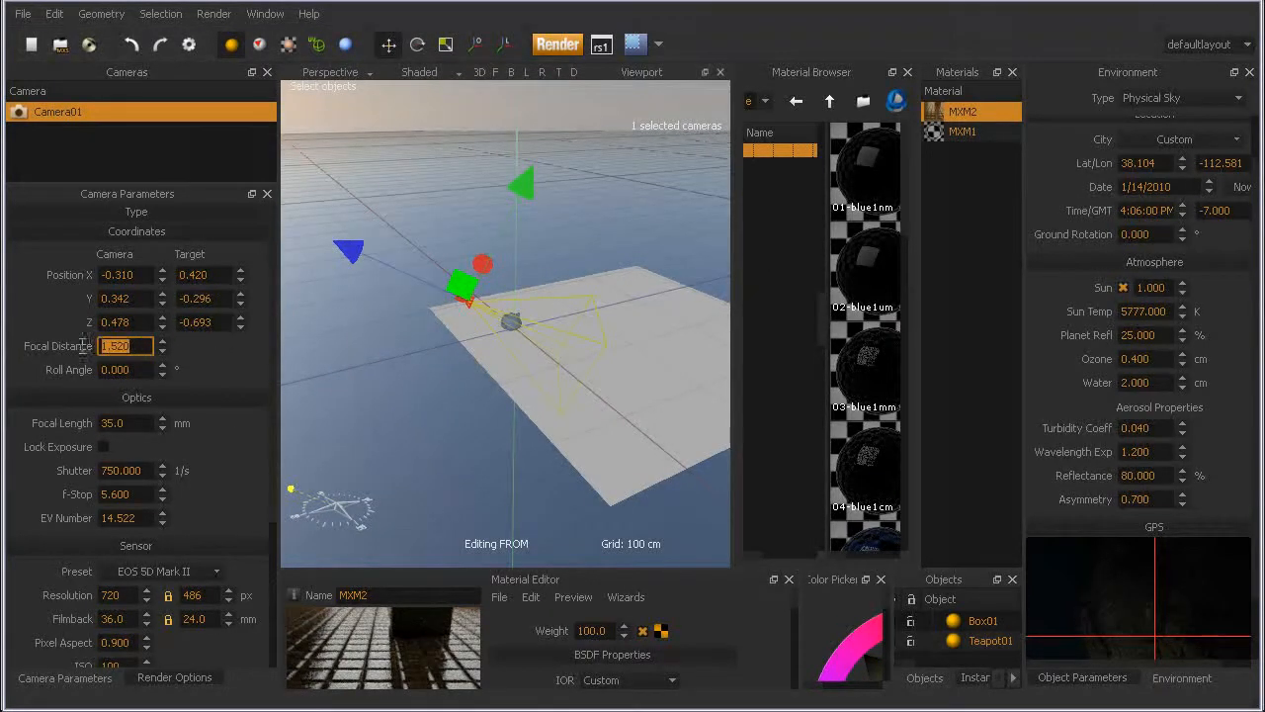
{"action": "type", "text": "0.75"}
{"action": "key", "text": "Return"}
{"action": "type", "text": ".5"}
{"action": "key", "text": "Return"}
Step: Set Camera01's focal distance to 0.55, checking the focal plane close to the teapot
{"action": "scroll", "coordinate": [446, 220], "scroll_direction": "up", "scroll_amount": 3}
{"action": "right_click_drag", "start_coordinate": [447, 219], "coordinate": [412, 283], "text": "alt"}
{"action": "left_click_drag", "start_coordinate": [412, 283], "coordinate": [330, 353], "text": "alt"}
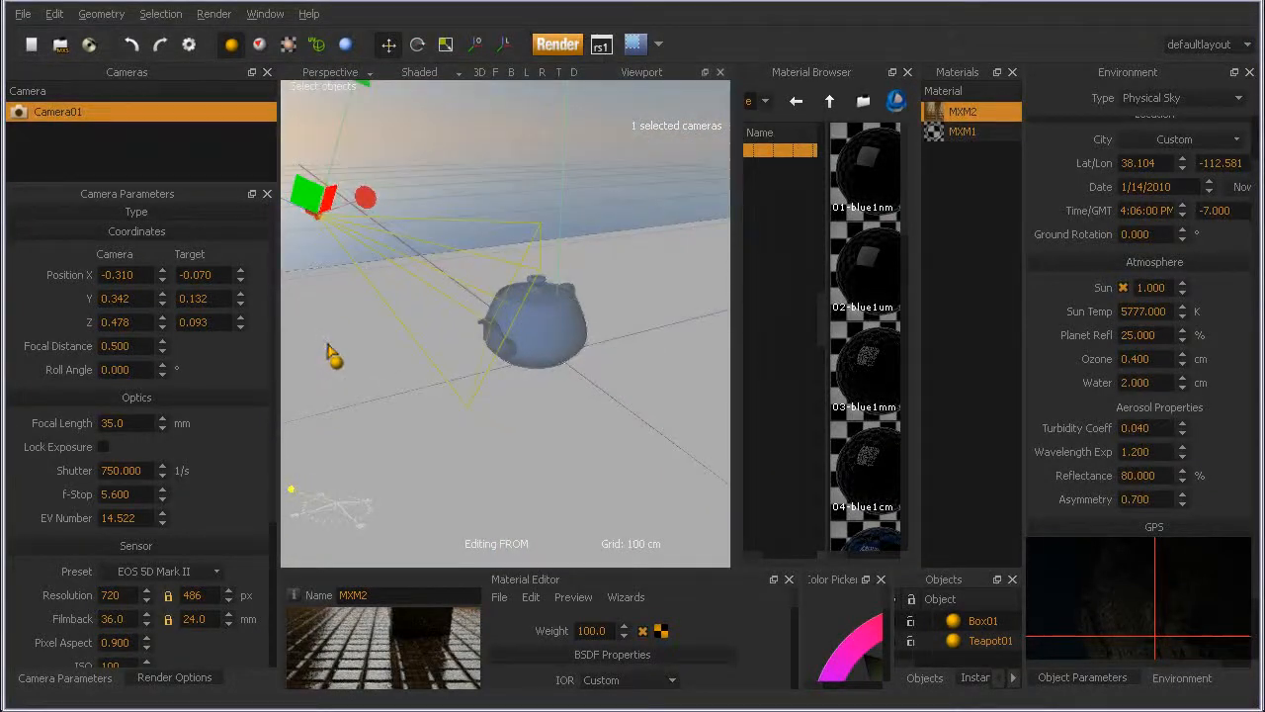
{"action": "left_click", "coordinate": [129, 345]}
{"action": "type", "text": "0.55"}
{"action": "key", "text": "Return"}
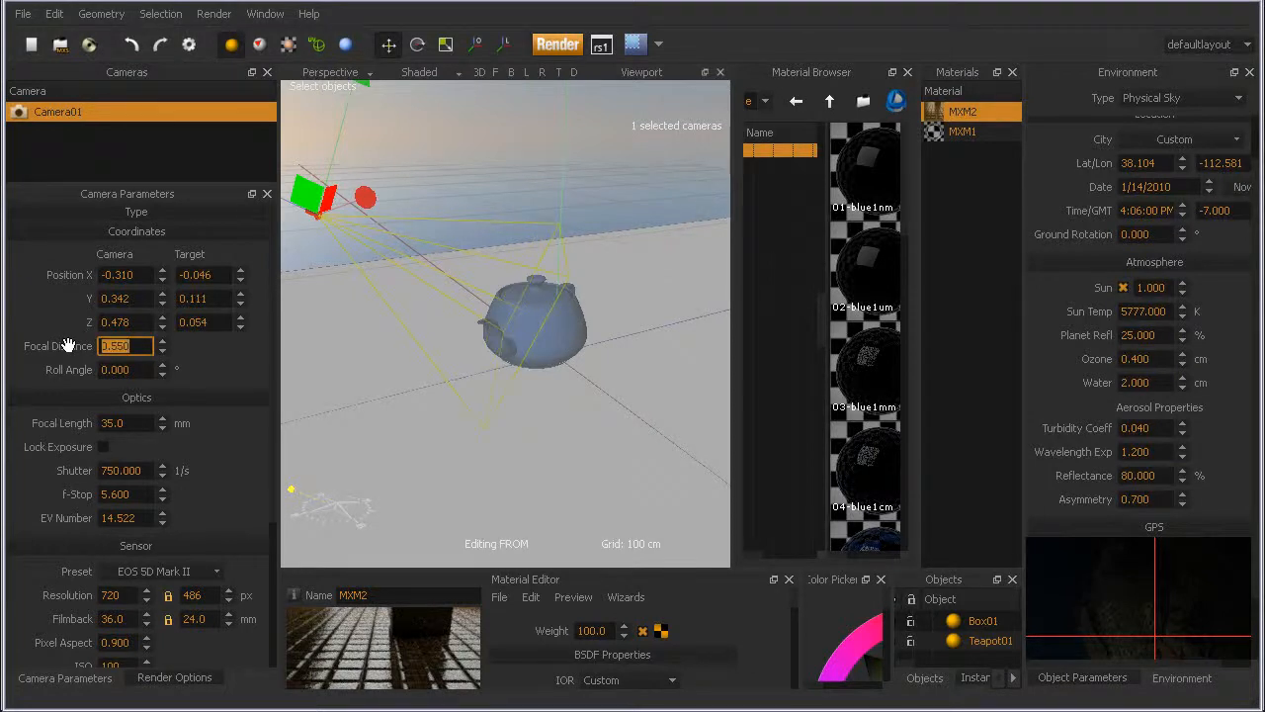
Step: Deselect the camera, switch the viewport to Camera01 and render the teapot to inspect its focus
{"action": "left_click", "coordinate": [84, 166]}
{"action": "left_click", "coordinate": [336, 72]}
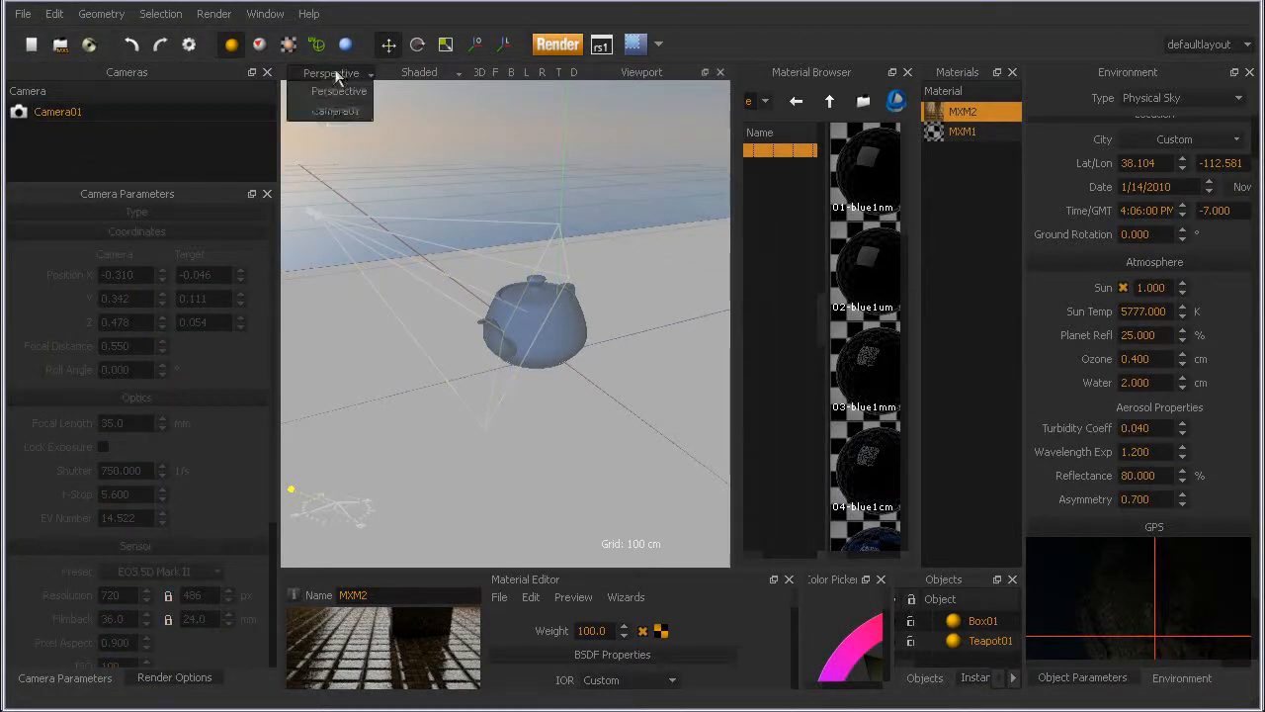
{"action": "left_click", "coordinate": [326, 104]}
{"action": "left_click", "coordinate": [558, 44]}
{"action": "left_click", "coordinate": [586, 390]}
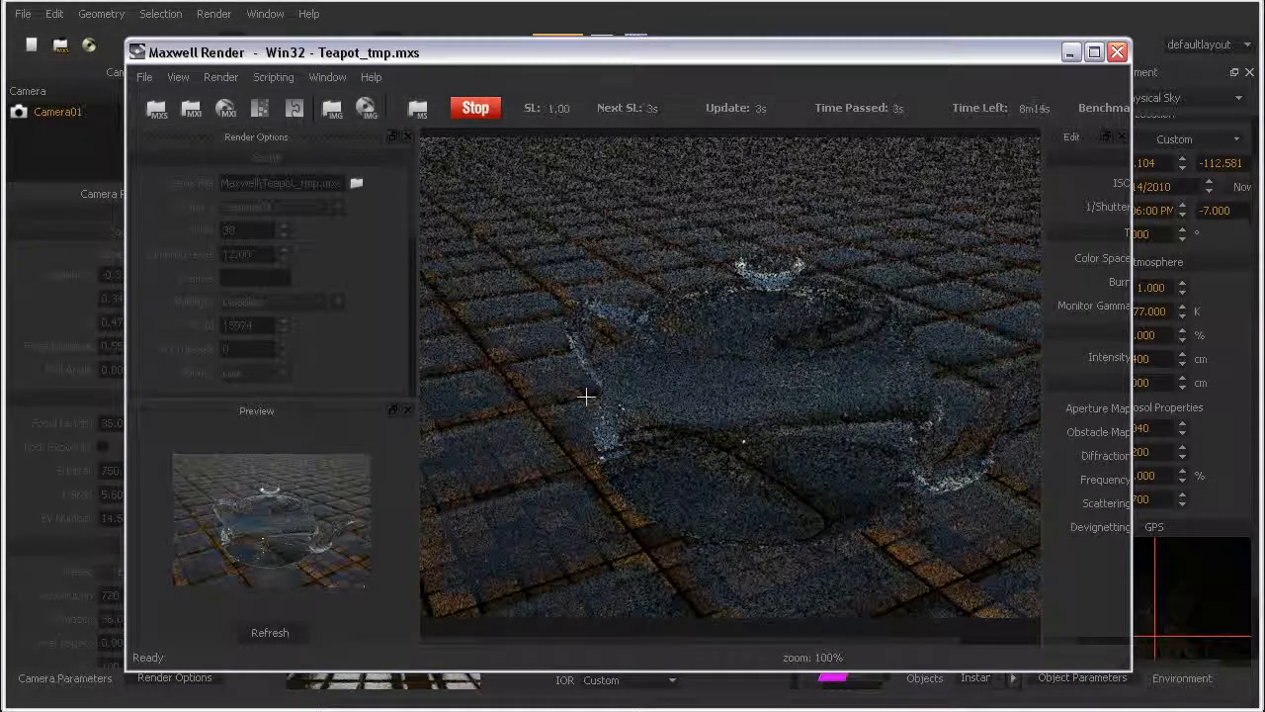
{"action": "scroll", "coordinate": [800, 373], "scroll_direction": "down", "scroll_amount": 1}
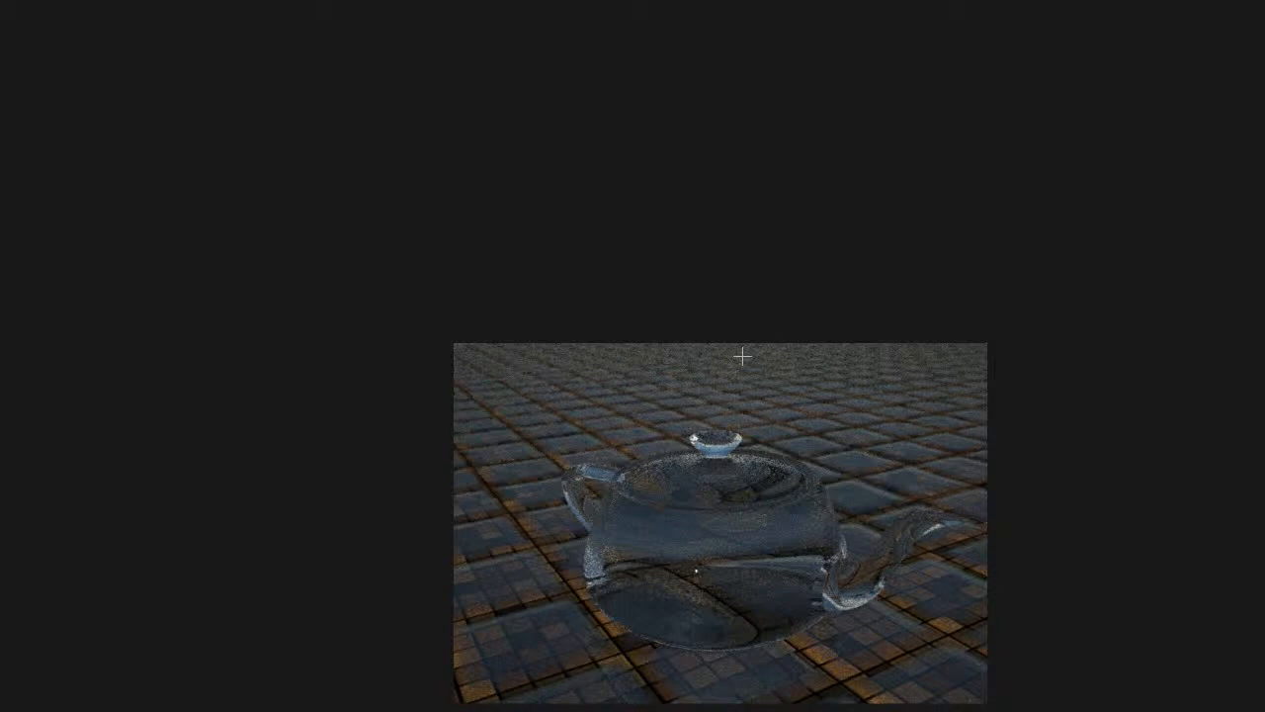
{"action": "double_click", "coordinate": [657, 460]}
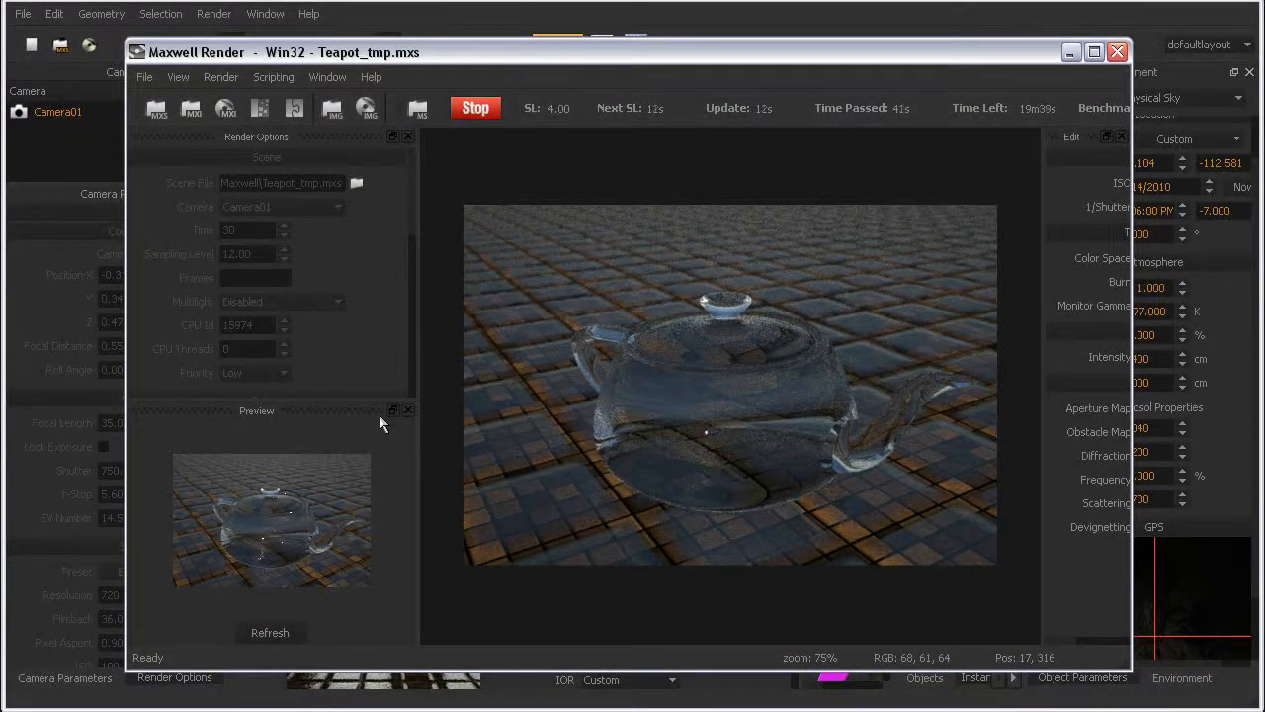
Step: Show the Multilight controls in the render window, stop the render and close the window
{"action": "left_click", "coordinate": [328, 77]}
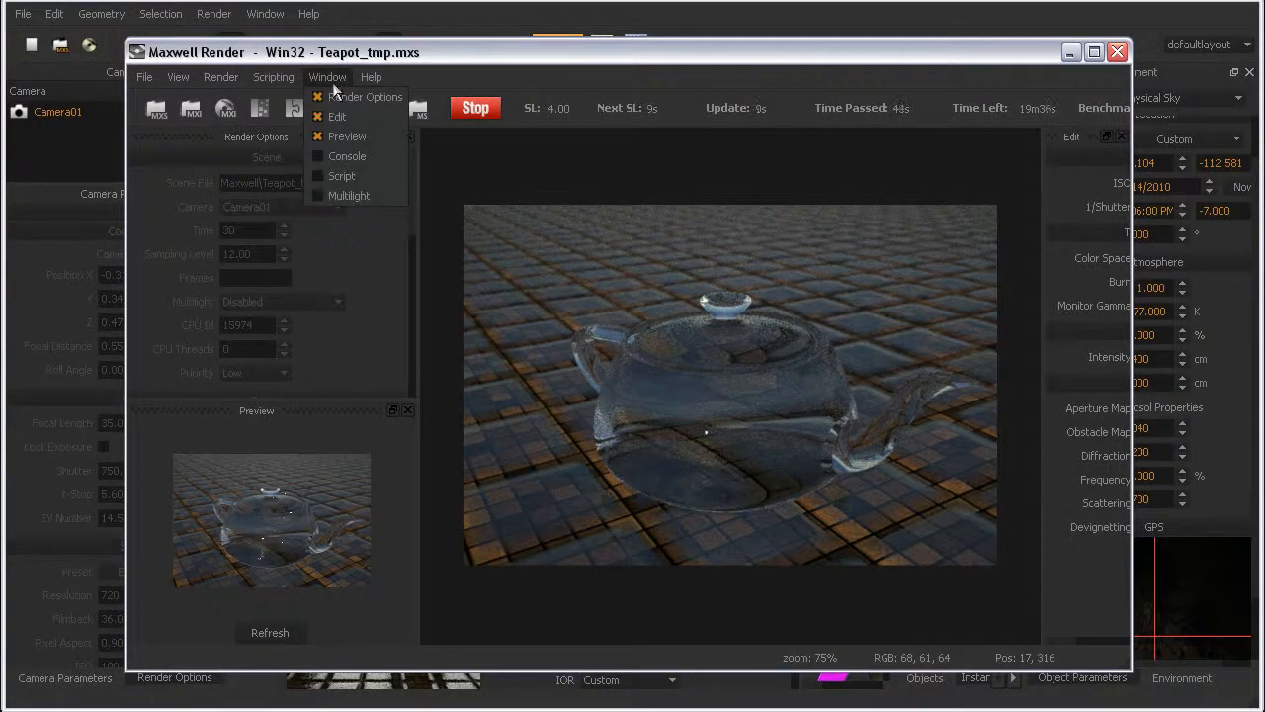
{"action": "left_click", "coordinate": [344, 194]}
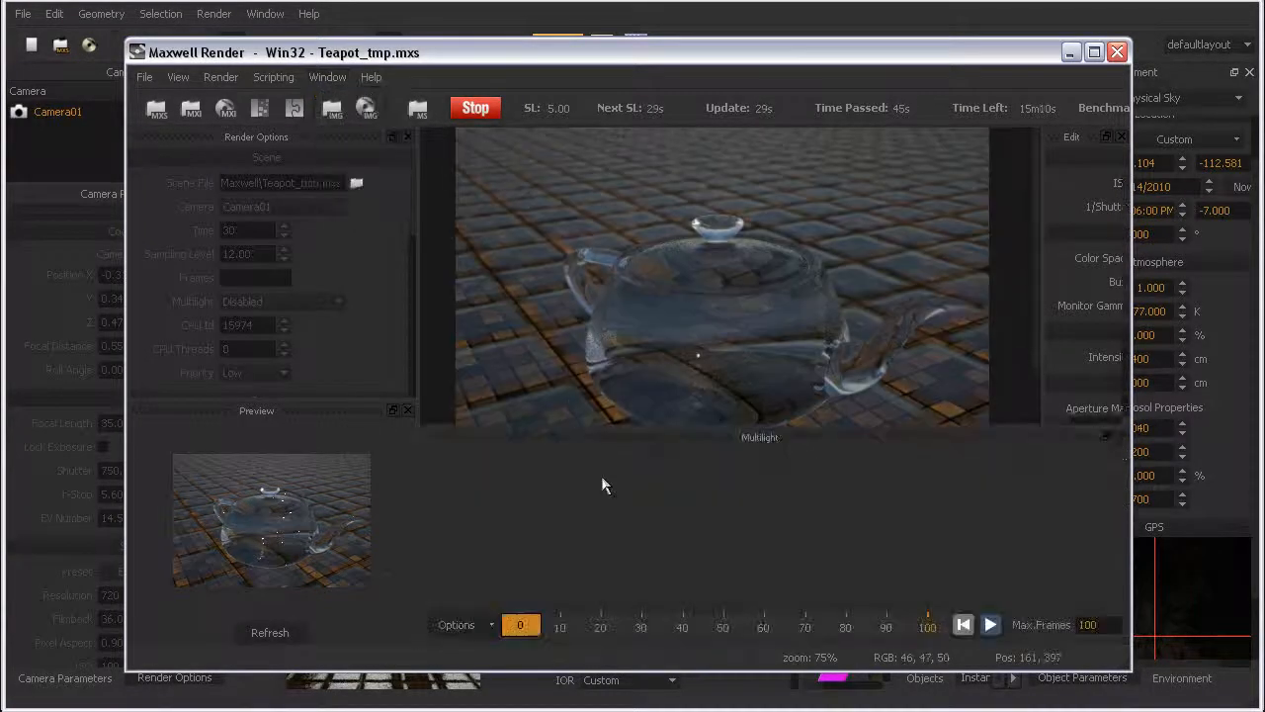
{"action": "left_click", "coordinate": [476, 107]}
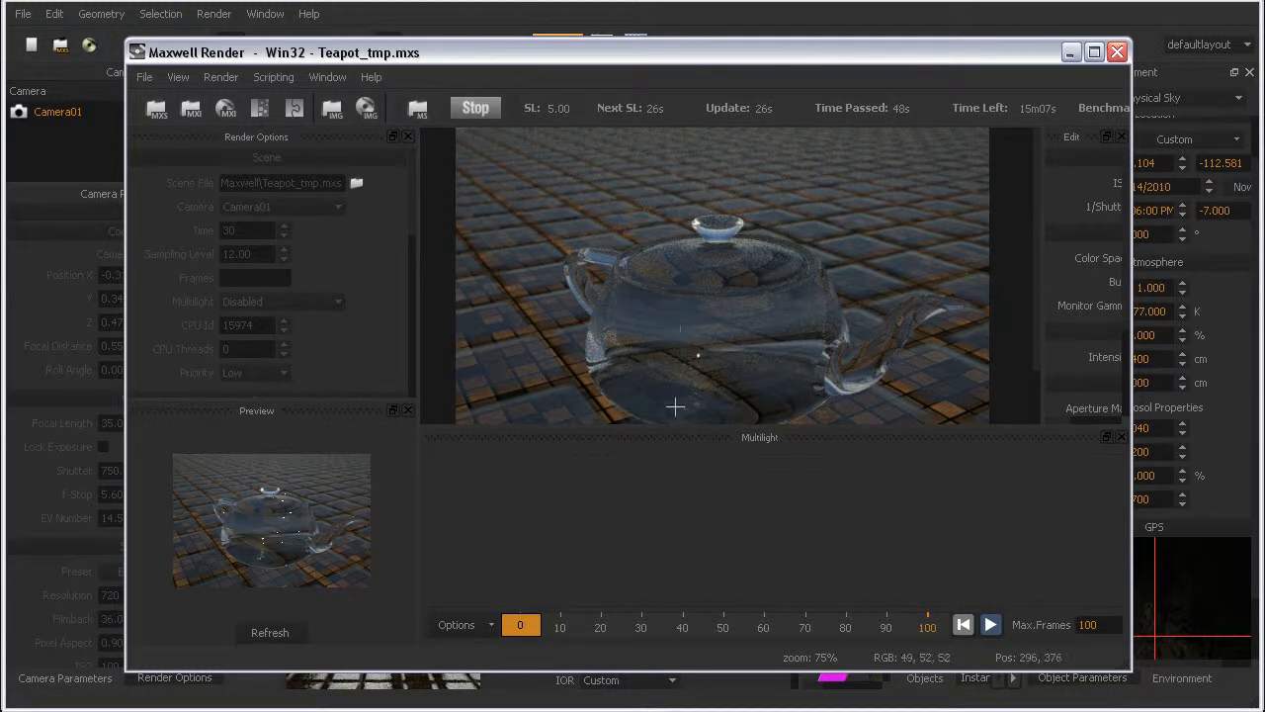
{"action": "left_click", "coordinate": [1094, 53]}
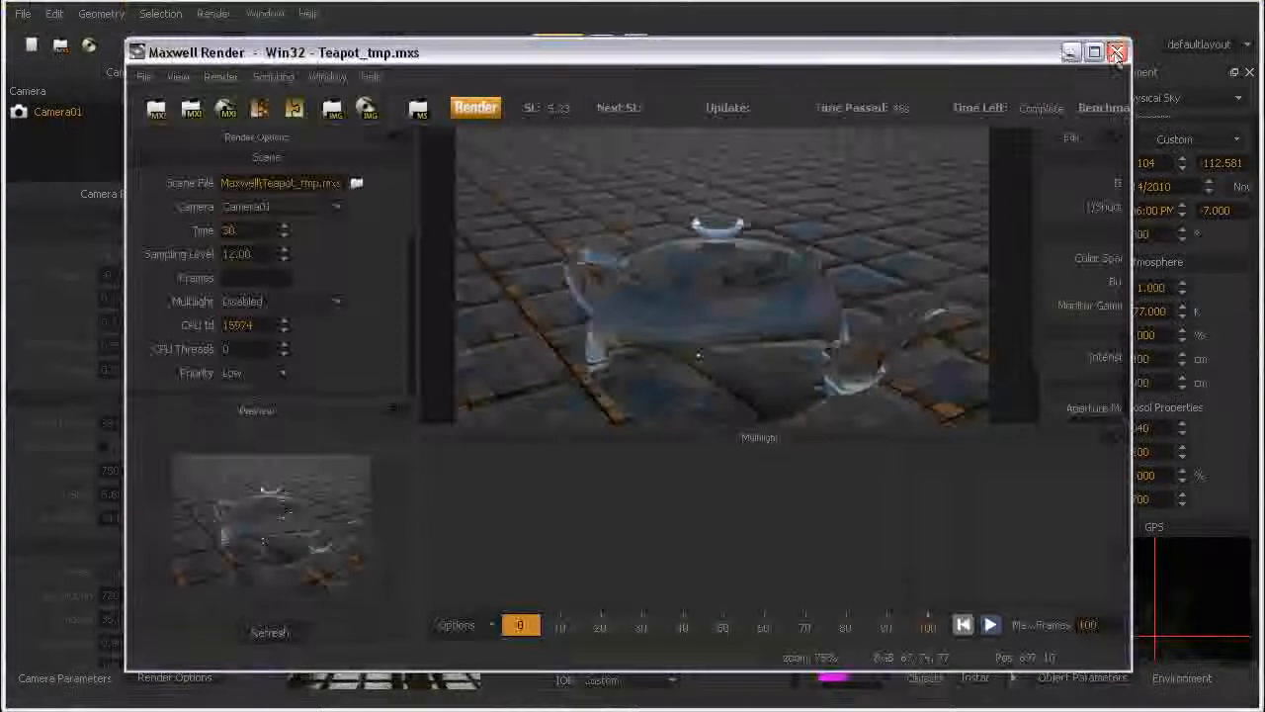
{"action": "left_click", "coordinate": [1118, 53]}
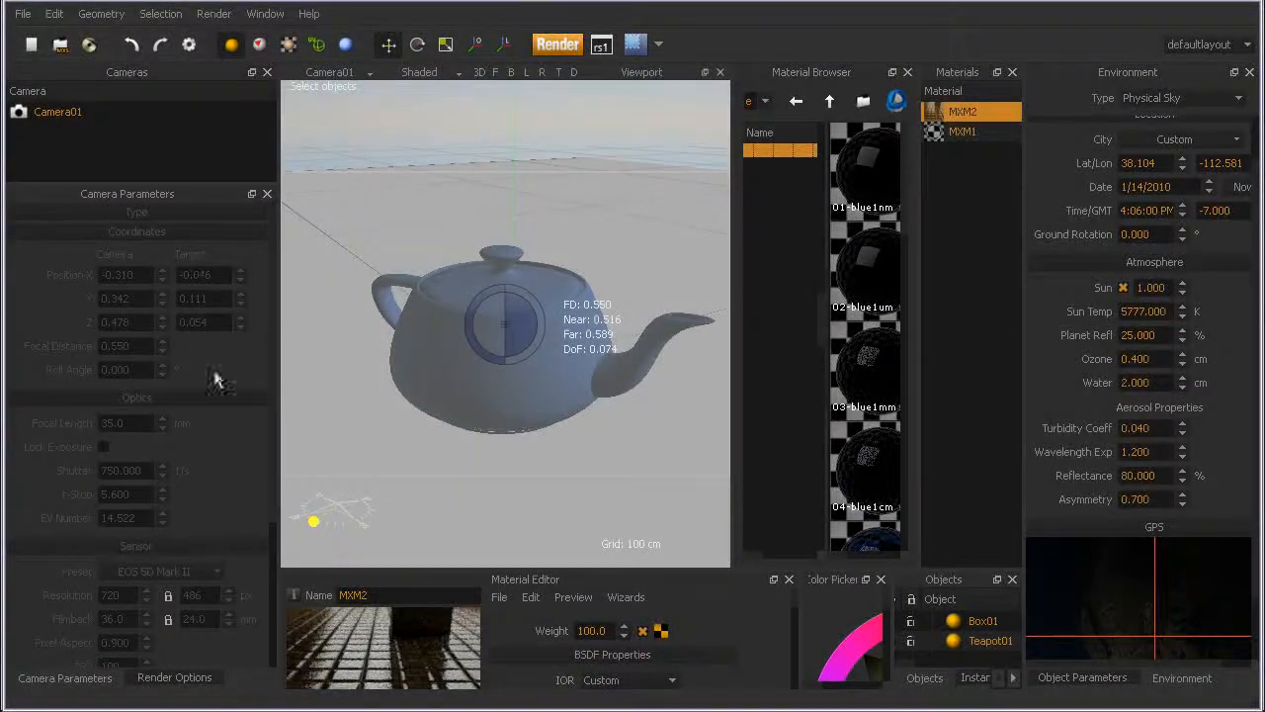
Step: Select Camera01 and set Multilight to Color + Intensity in the render options
{"action": "left_click", "coordinate": [58, 112]}
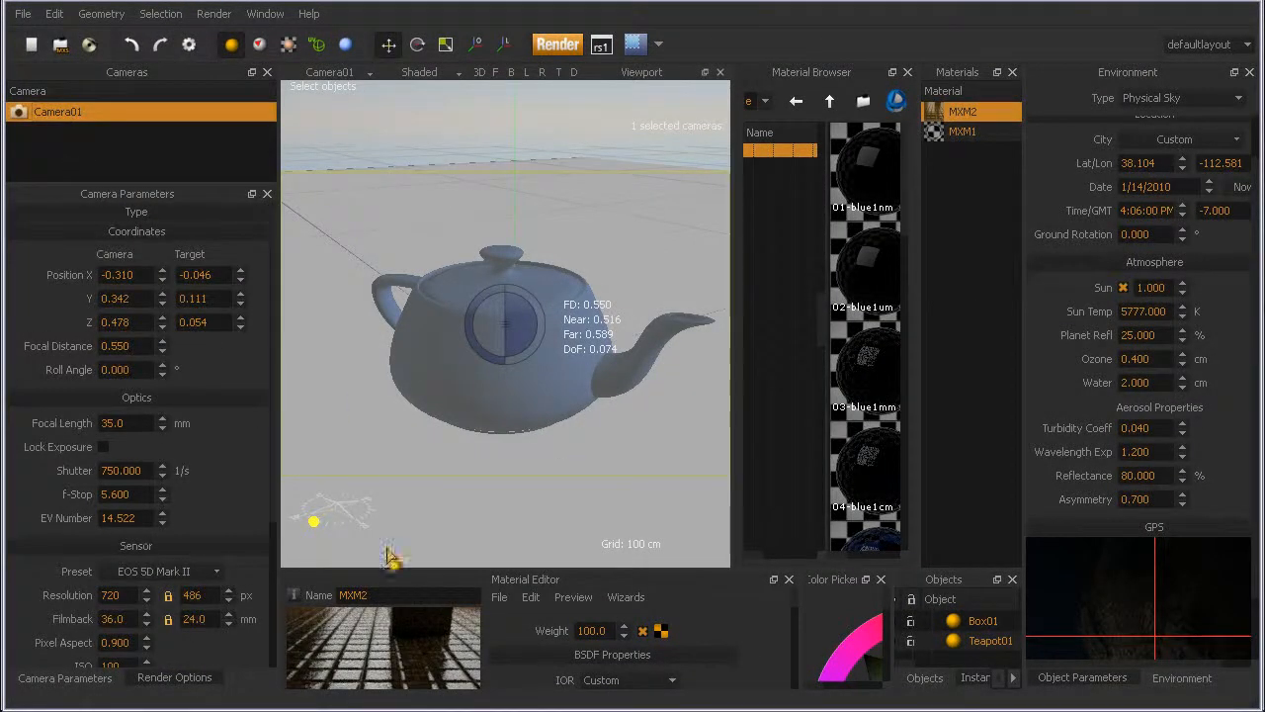
{"action": "left_click", "coordinate": [164, 678]}
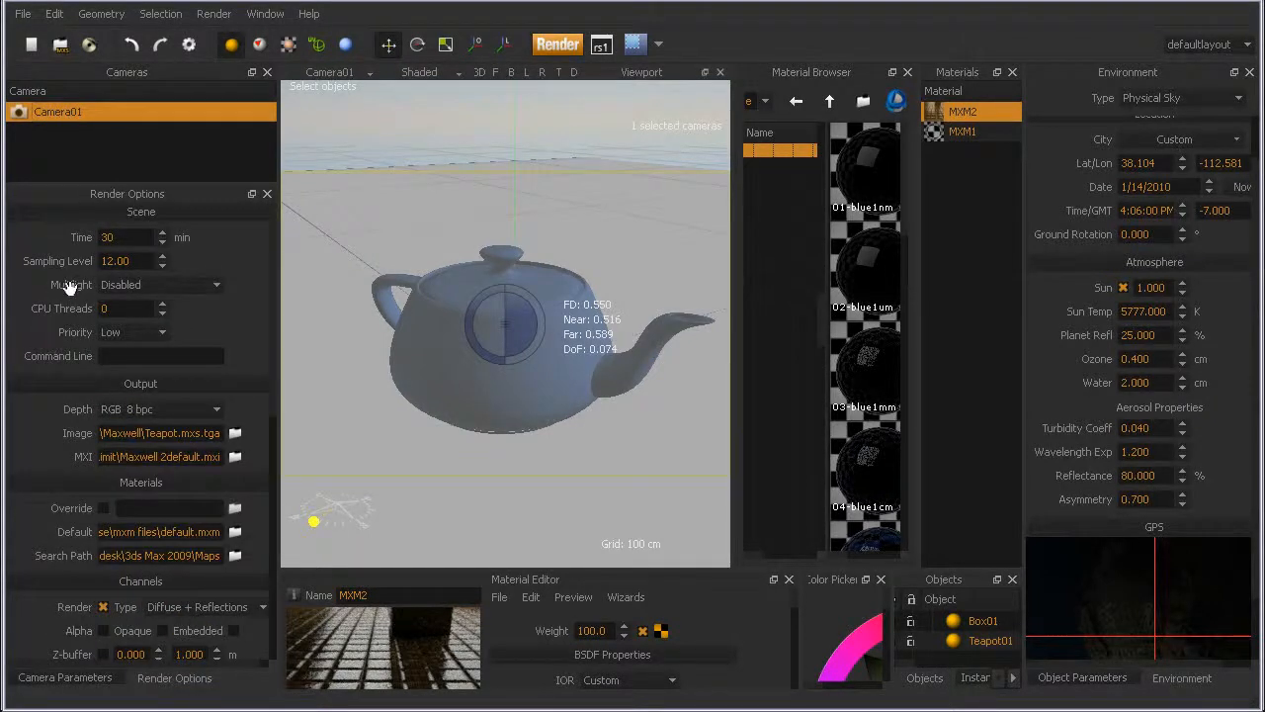
{"action": "left_click_drag", "start_coordinate": [243, 322], "coordinate": [237, 360]}
{"action": "left_click", "coordinate": [129, 261]}
{"action": "left_click", "coordinate": [242, 274]}
{"action": "scroll", "coordinate": [242, 297], "scroll_direction": "down", "scroll_amount": 1}
{"action": "scroll", "coordinate": [183, 291], "scroll_direction": "up", "scroll_amount": 1}
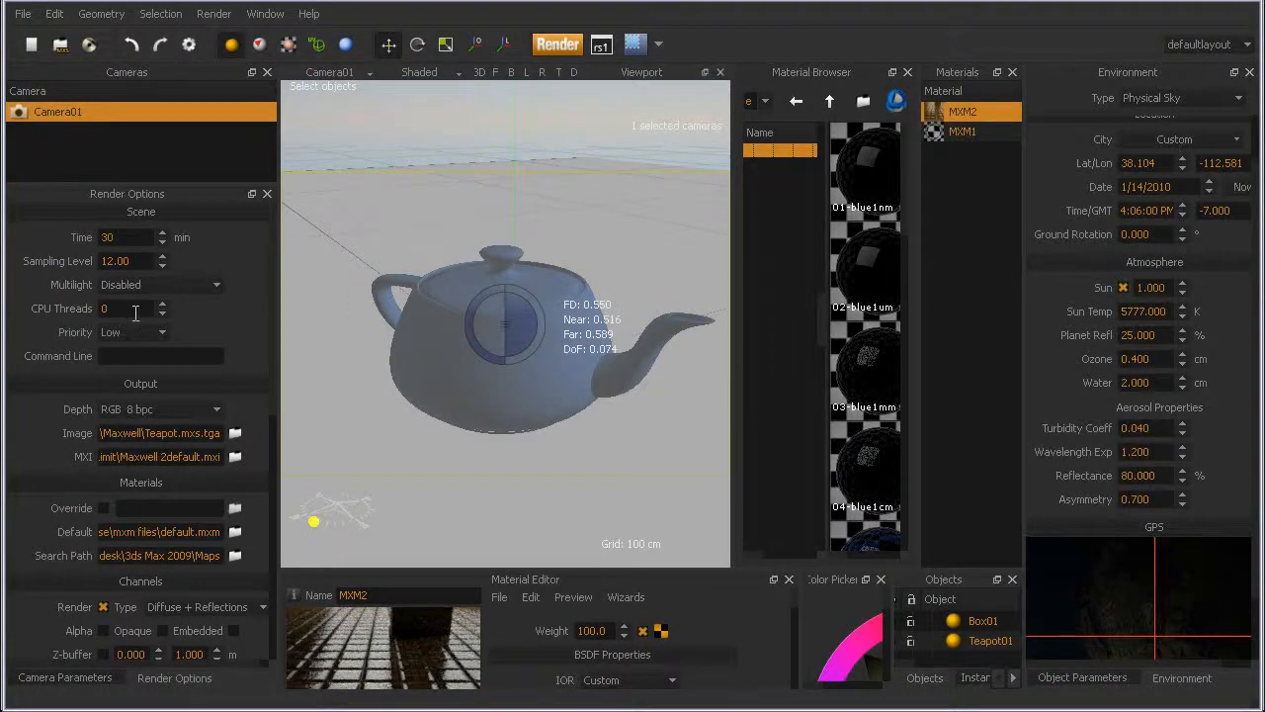
{"action": "left_click", "coordinate": [217, 285]}
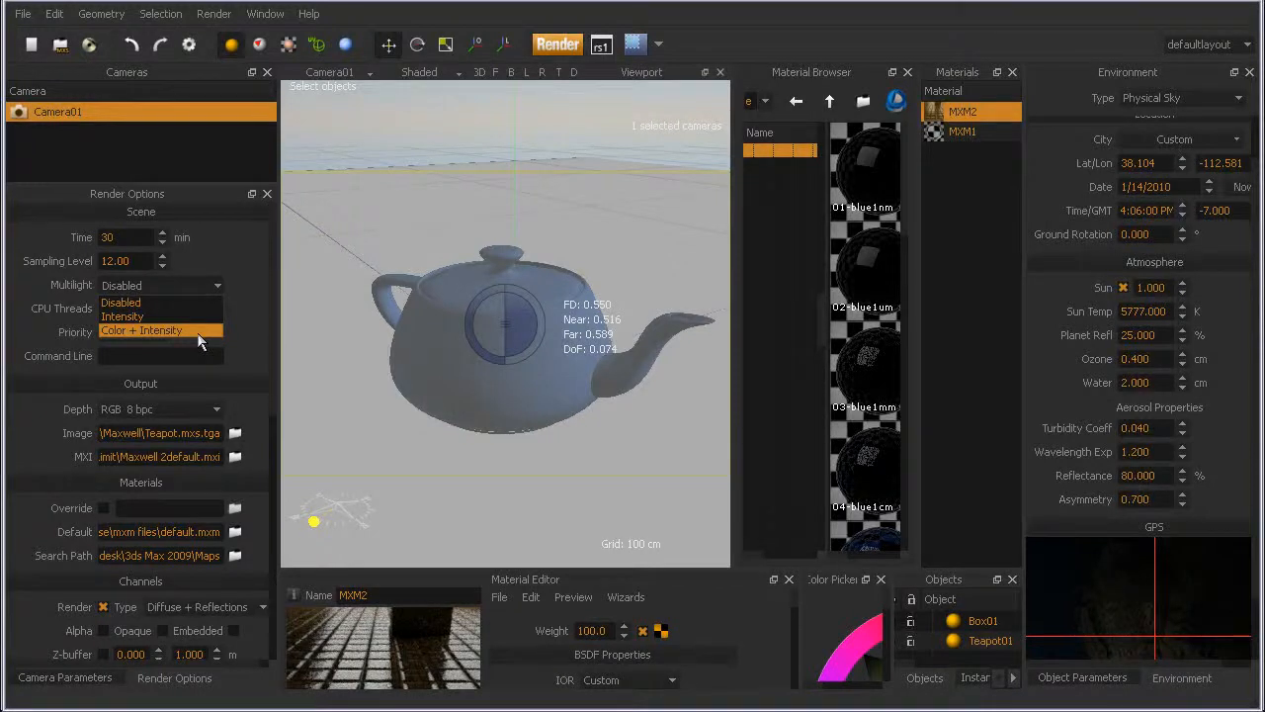
{"action": "left_click", "coordinate": [197, 332]}
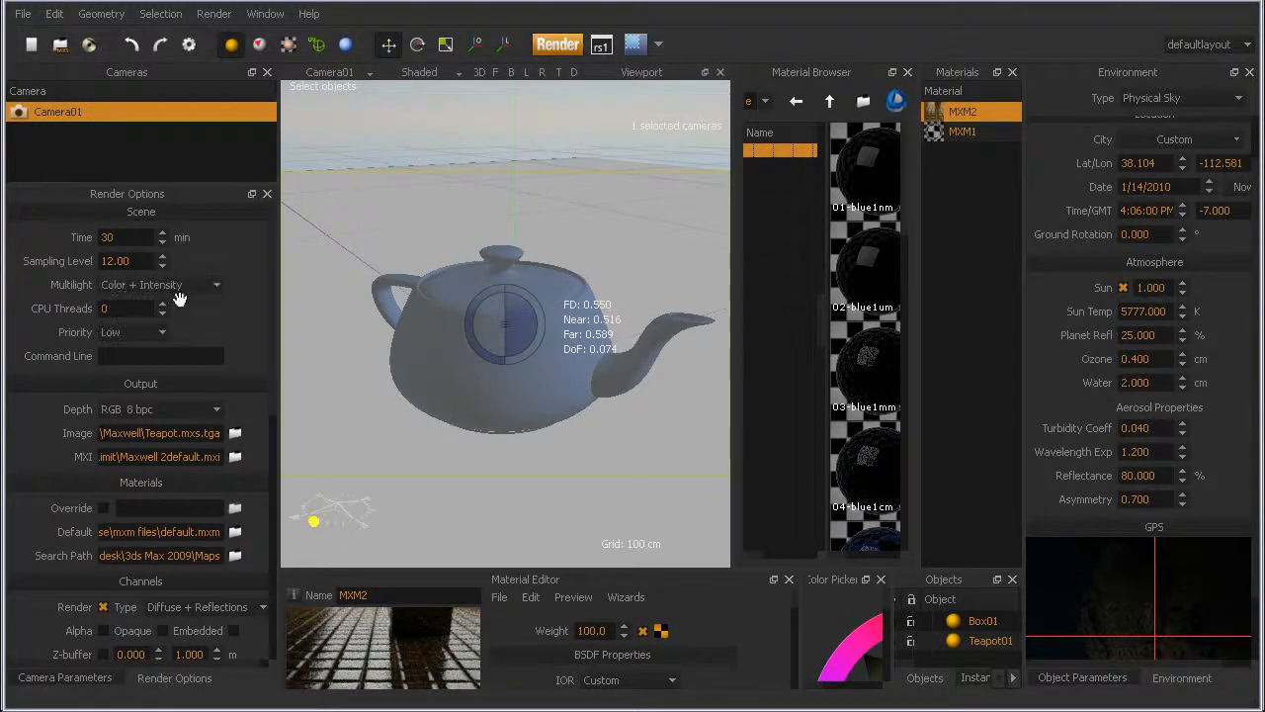
Step: Render the scene with Multilight enabled, stop it early and fit the result at 50% zoom
{"action": "left_click", "coordinate": [557, 45]}
{"action": "left_click", "coordinate": [590, 389]}
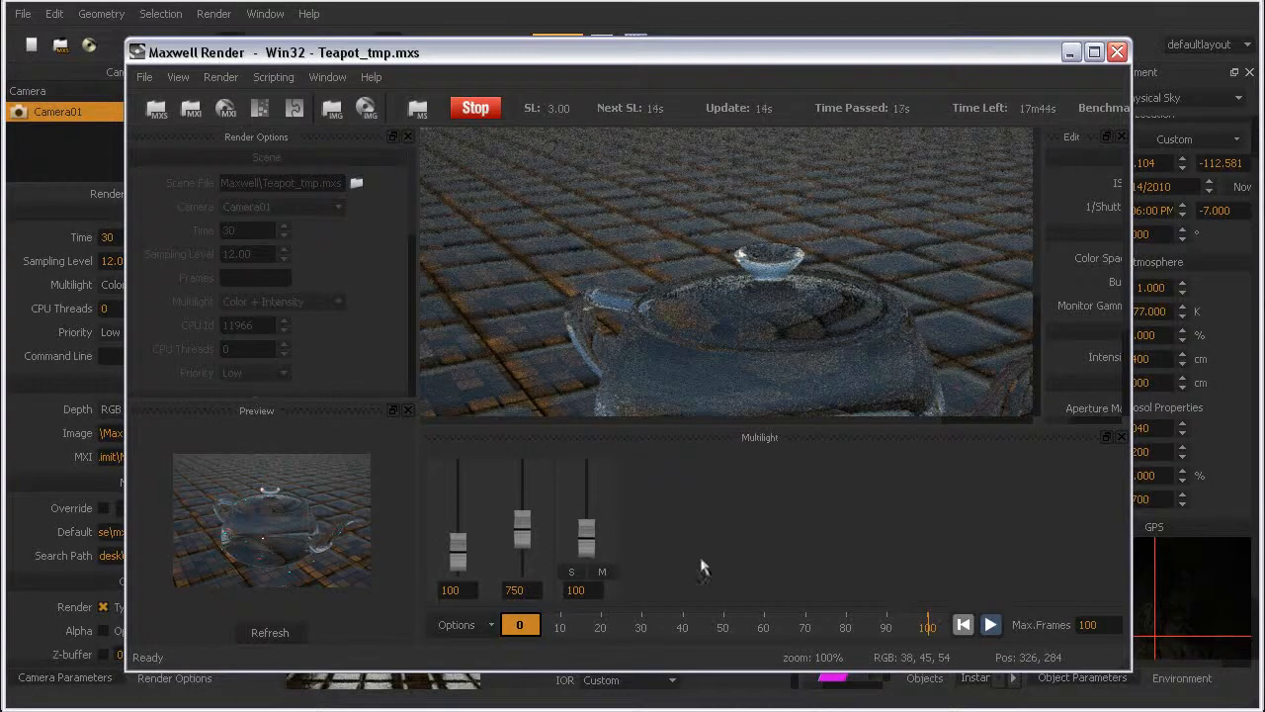
{"action": "left_click", "coordinate": [494, 115]}
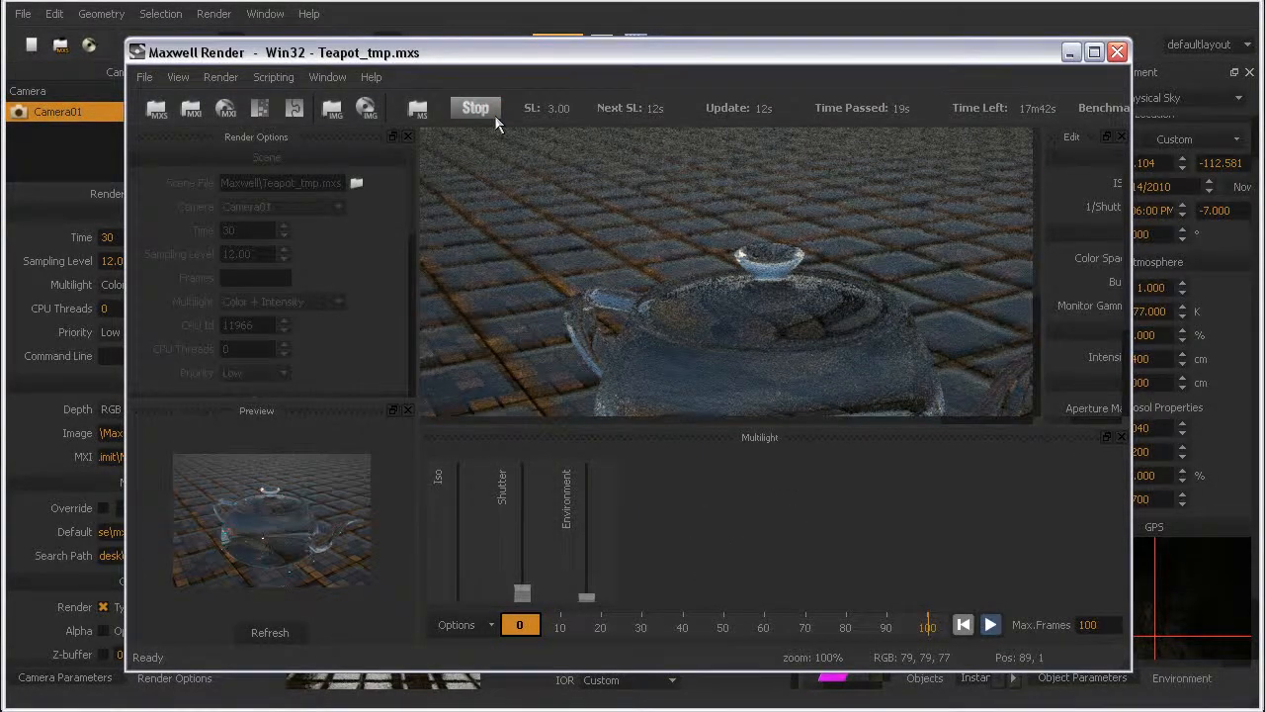
{"action": "scroll", "coordinate": [677, 305], "scroll_direction": "down", "scroll_amount": 2}
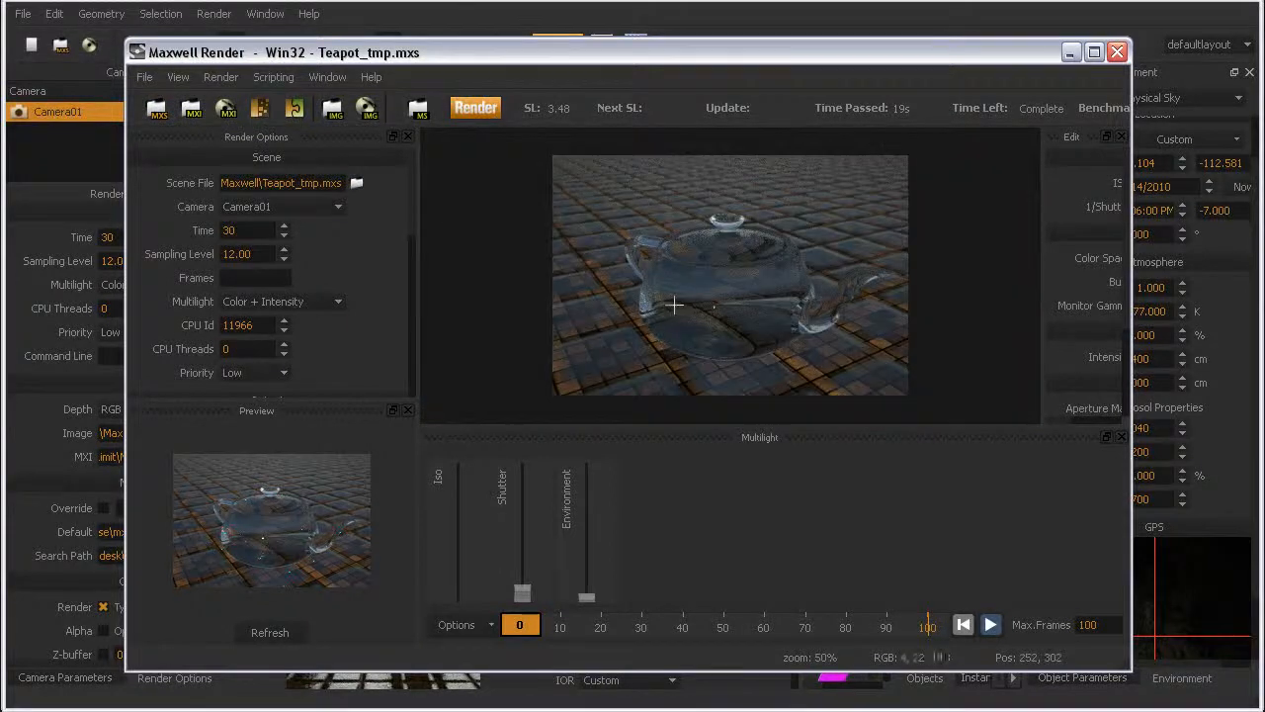
Step: Raise the Environment light in Multilight to 902 and refresh the render to inspect the brighter image
{"action": "scroll", "coordinate": [682, 552], "scroll_direction": "down", "scroll_amount": 2}
{"action": "scroll", "coordinate": [628, 524], "scroll_direction": "up", "scroll_amount": 2}
{"action": "scroll", "coordinate": [605, 508], "scroll_direction": "down", "scroll_amount": 2}
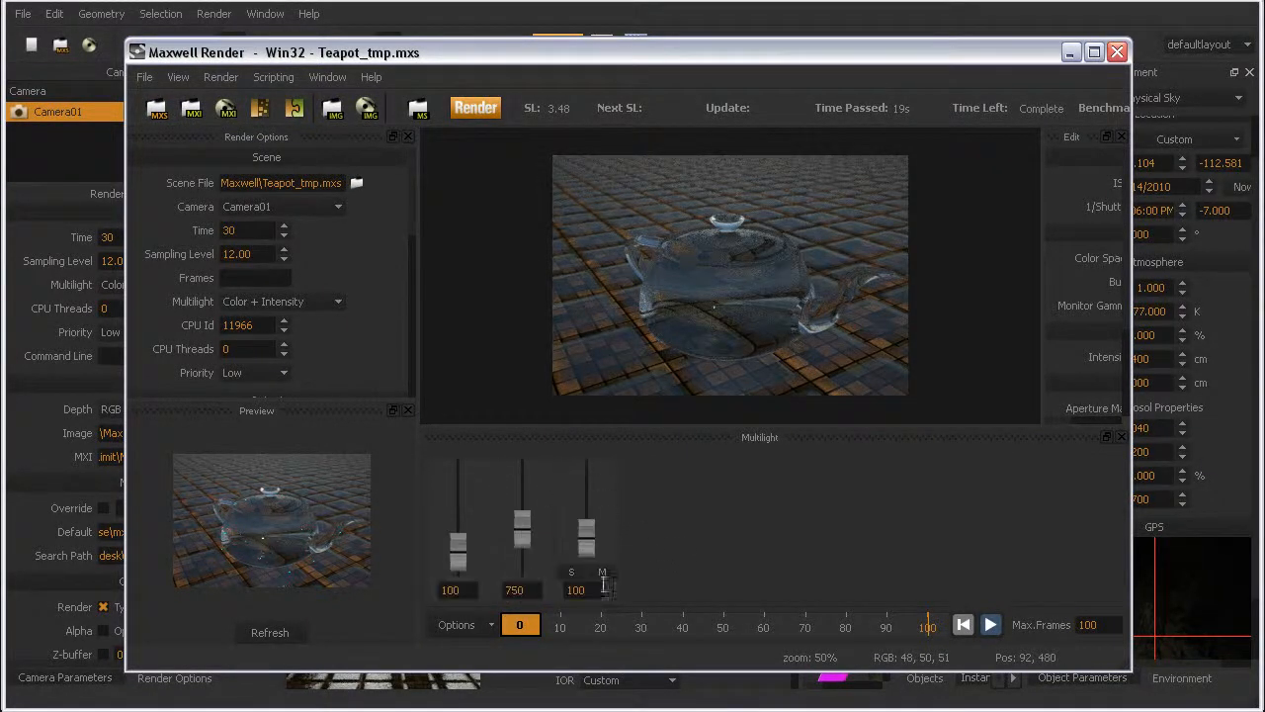
{"action": "scroll", "coordinate": [641, 526], "scroll_direction": "up", "scroll_amount": 2}
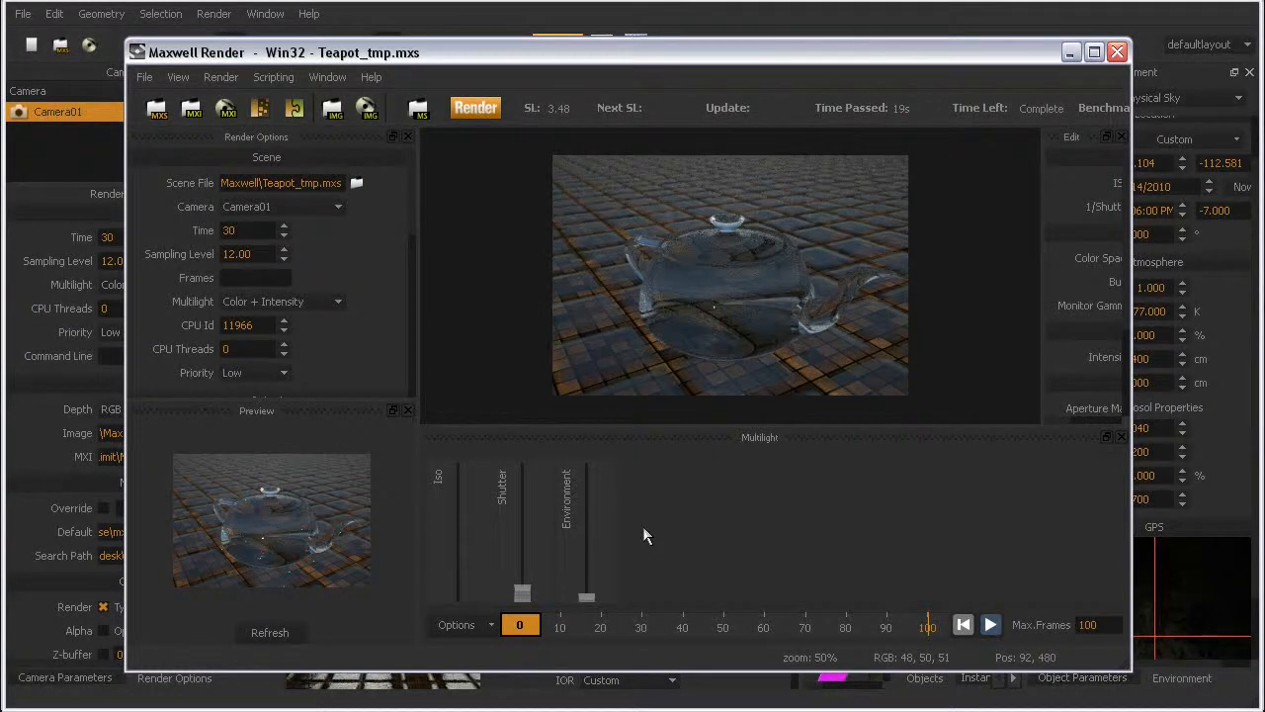
{"action": "scroll", "coordinate": [643, 529], "scroll_direction": "down", "scroll_amount": 2}
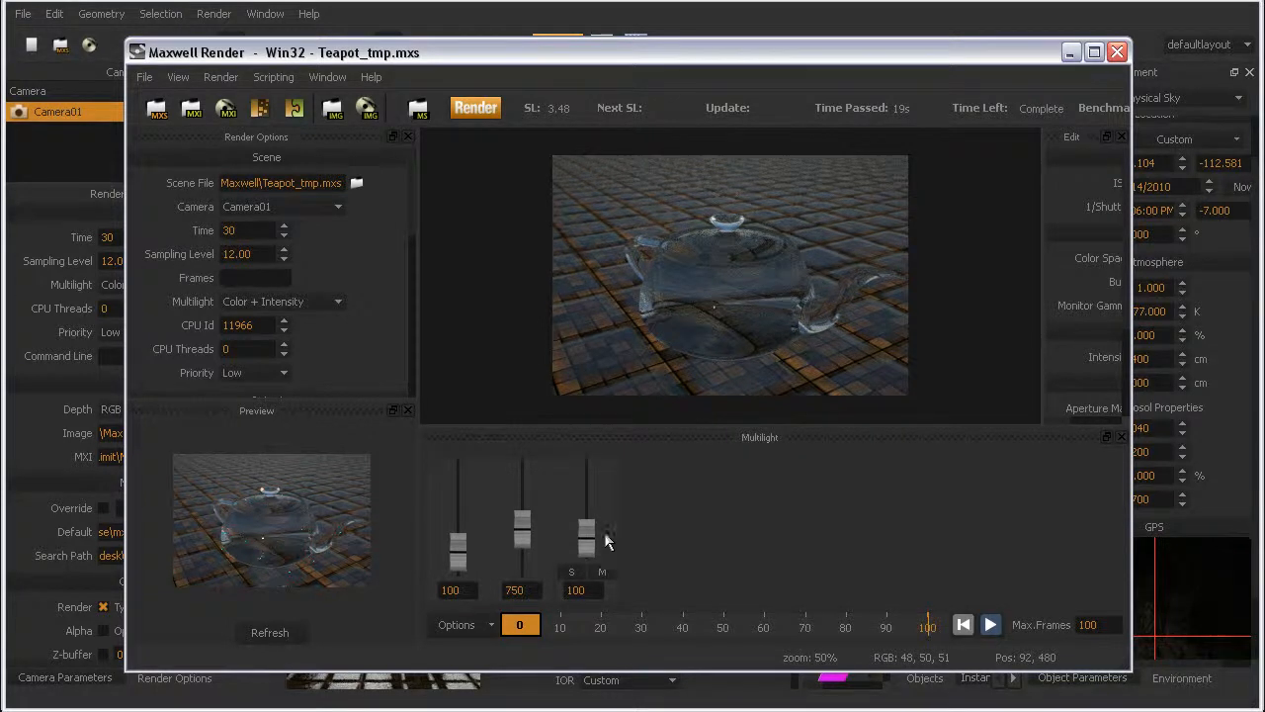
{"action": "scroll", "coordinate": [704, 538], "scroll_direction": "up", "scroll_amount": 3}
{"action": "scroll", "coordinate": [442, 493], "scroll_direction": "down", "scroll_amount": 3}
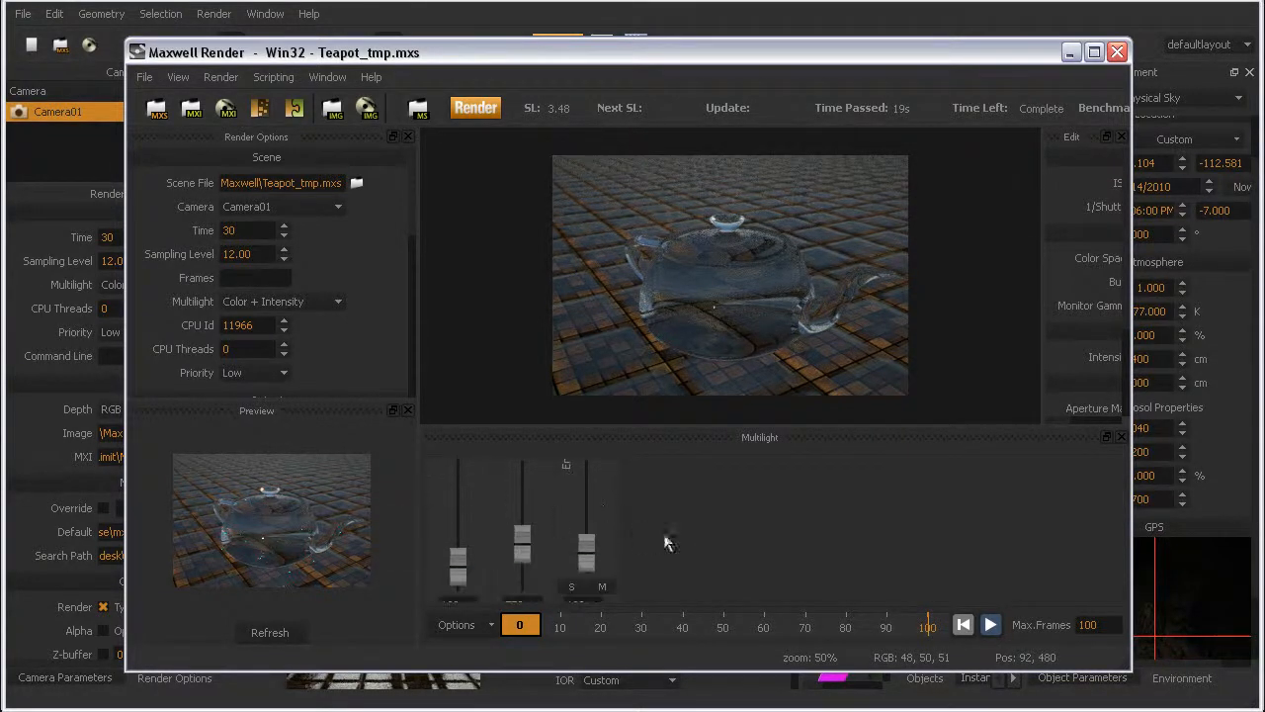
{"action": "left_click_drag", "start_coordinate": [586, 543], "coordinate": [588, 538]}
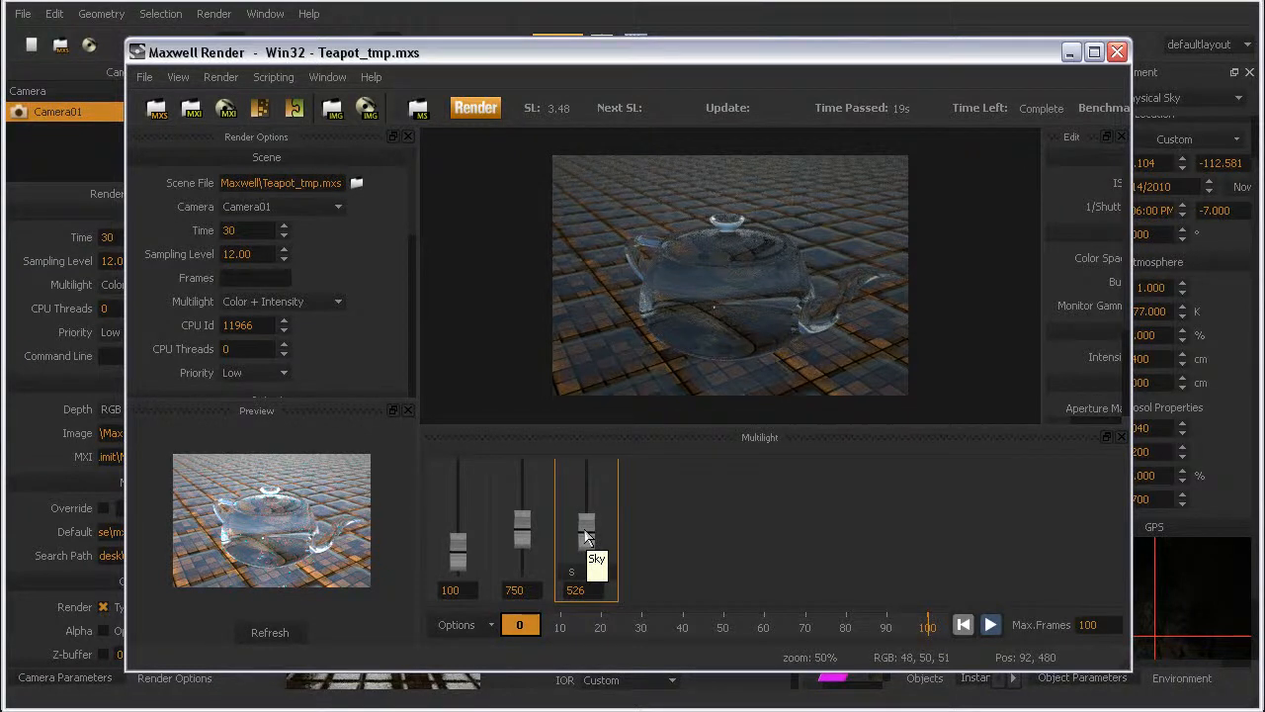
{"action": "mouse_move", "coordinate": [586, 537]}
{"action": "left_mouse_down"}
{"action": "mouse_move", "coordinate": [587, 506]}
{"action": "mouse_move", "coordinate": [583, 529]}
{"action": "left_mouse_up"}
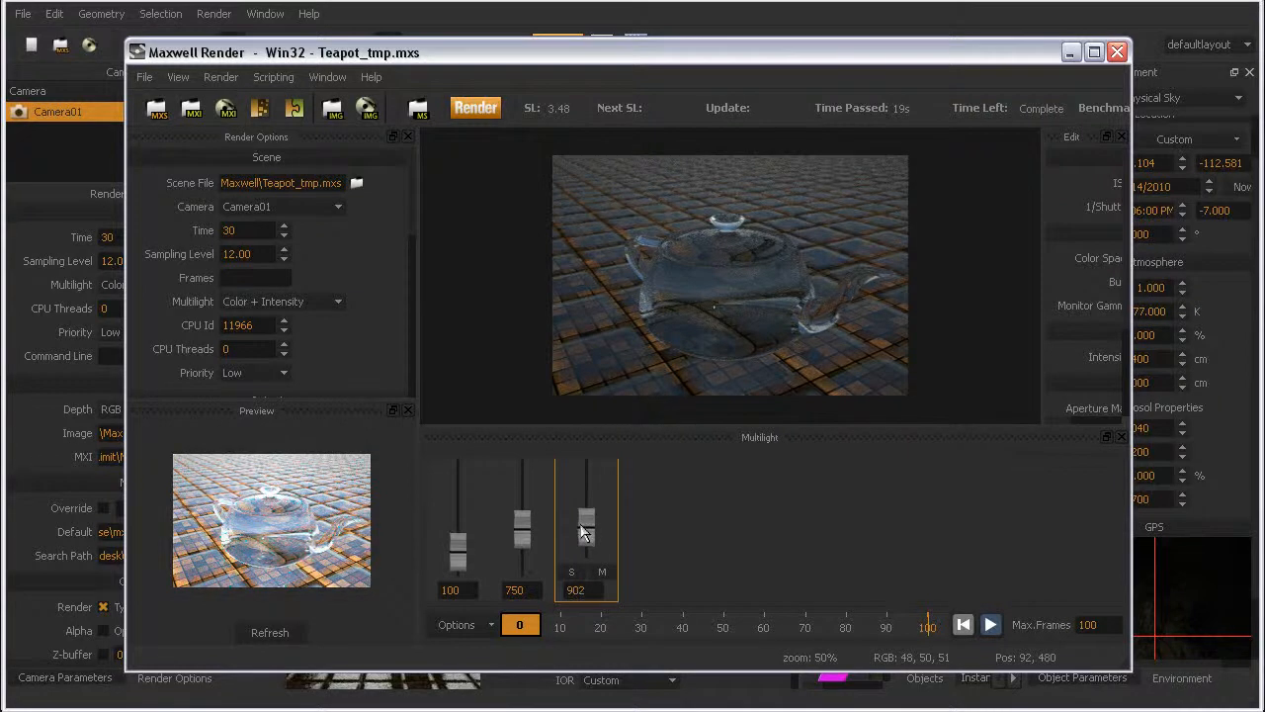
{"action": "left_click", "coordinate": [262, 632]}
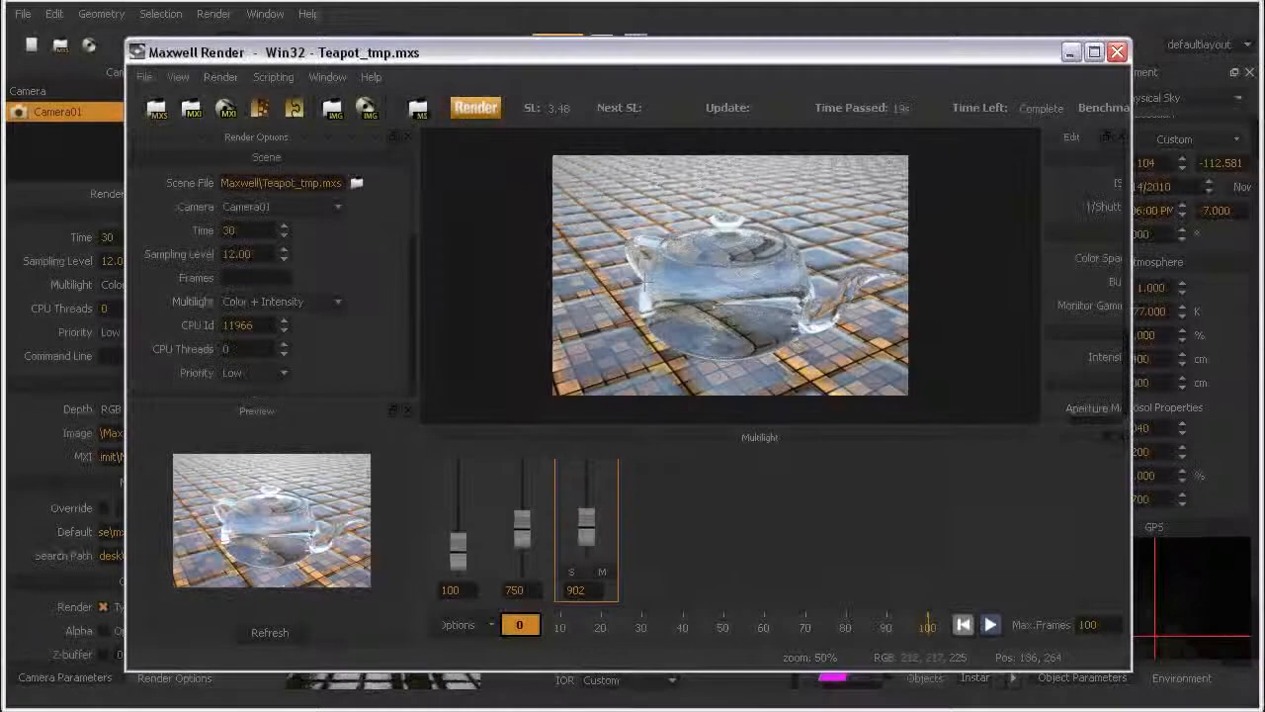
{"action": "scroll", "coordinate": [668, 309], "scroll_direction": "up", "scroll_amount": 2}
{"action": "scroll", "coordinate": [668, 310], "scroll_direction": "down", "scroll_amount": 1}
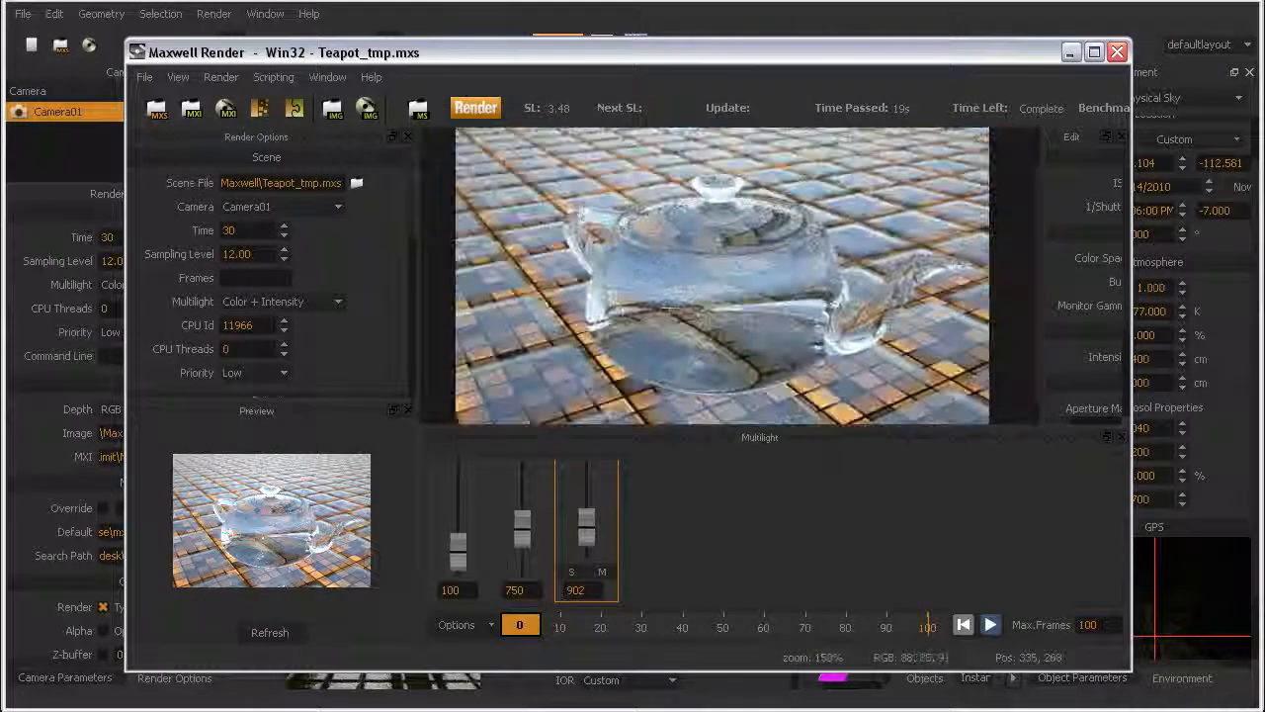
{"action": "scroll", "coordinate": [668, 310], "scroll_direction": "down", "scroll_amount": 1}
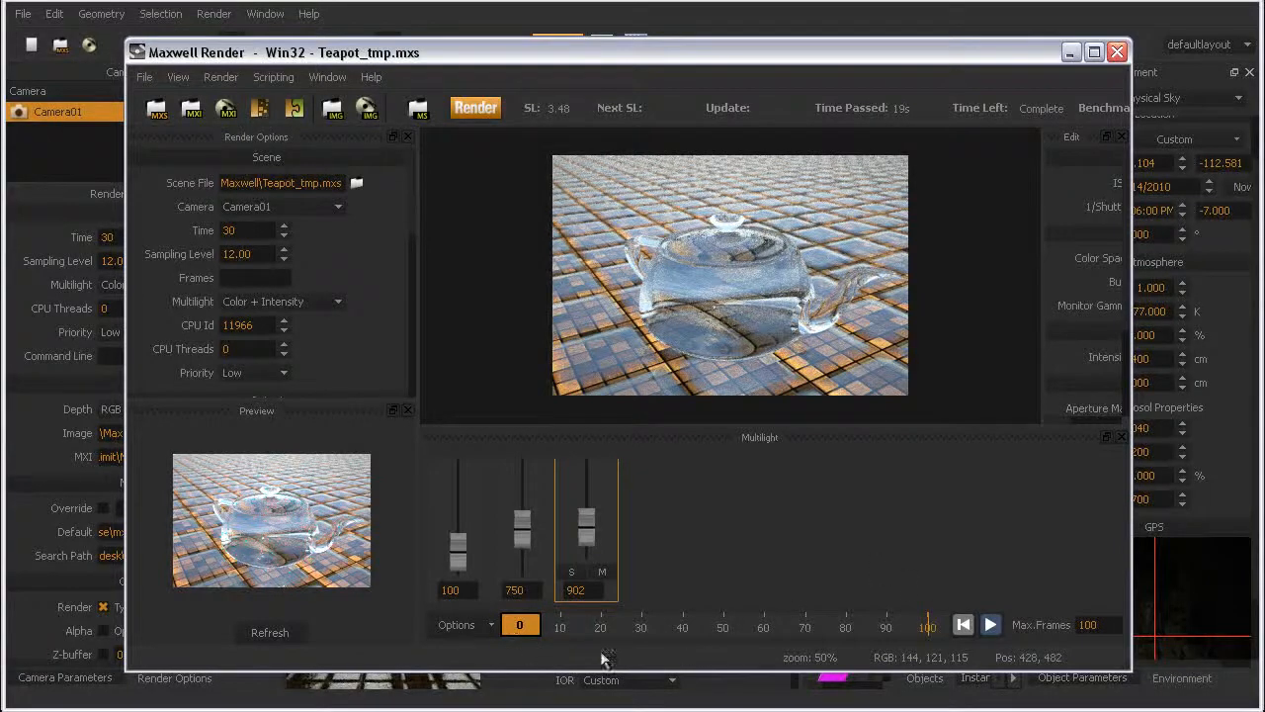
Step: Animate the Environment light in Multilight from 902 at frame 0 to 100 at frame 100
{"action": "mouse_move", "coordinate": [519, 625]}
{"action": "left_mouse_down"}
{"action": "mouse_move", "coordinate": [855, 628]}
{"action": "mouse_move", "coordinate": [518, 625]}
{"action": "left_mouse_up"}
{"action": "left_click", "coordinate": [990, 624]}
{"action": "left_click", "coordinate": [991, 624]}
{"action": "right_click", "coordinate": [516, 627]}
{"action": "left_click", "coordinate": [539, 675]}
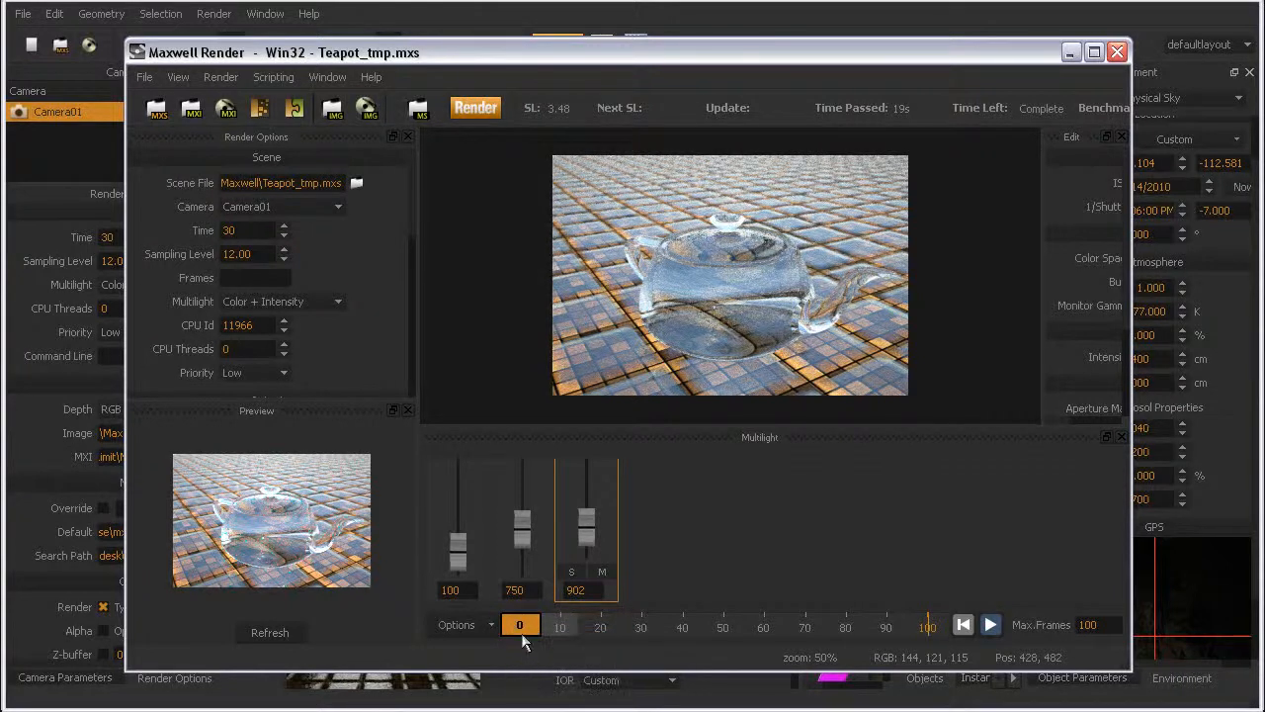
{"action": "left_click", "coordinate": [580, 589]}
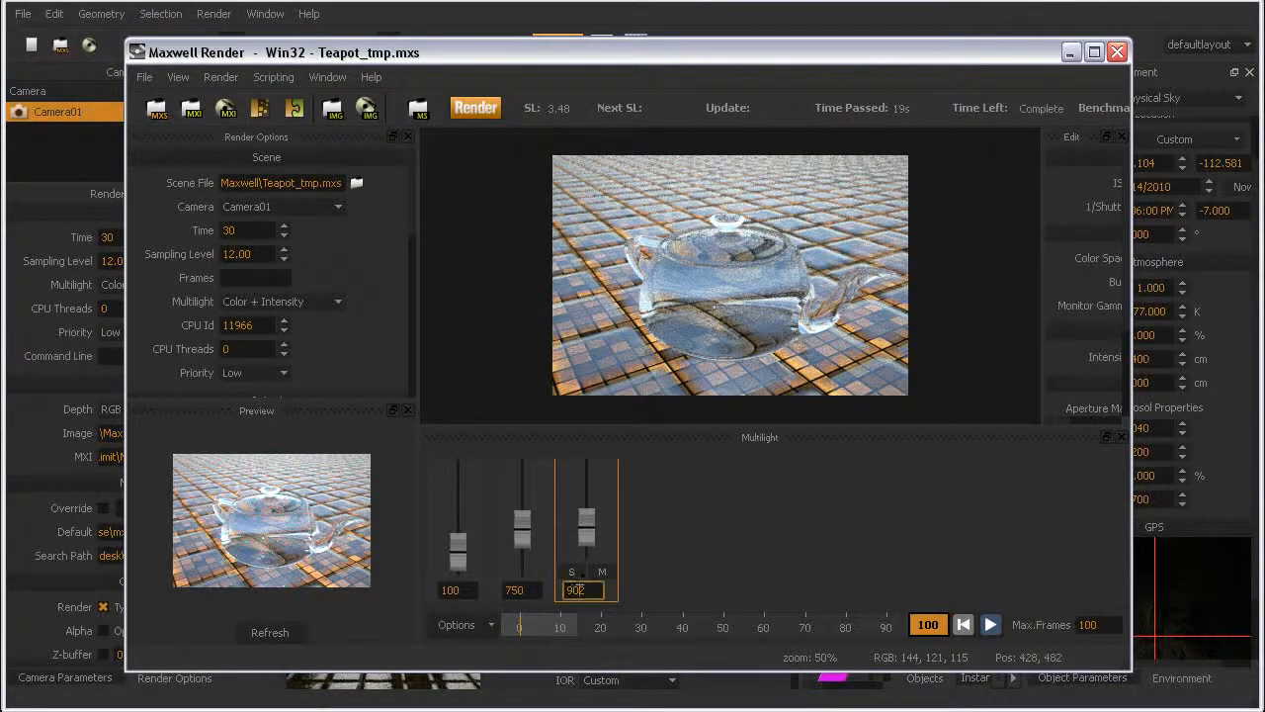
{"action": "left_click_drag", "start_coordinate": [584, 589], "coordinate": [532, 590]}
{"action": "type", "text": "100"}
{"action": "key", "text": "Return"}
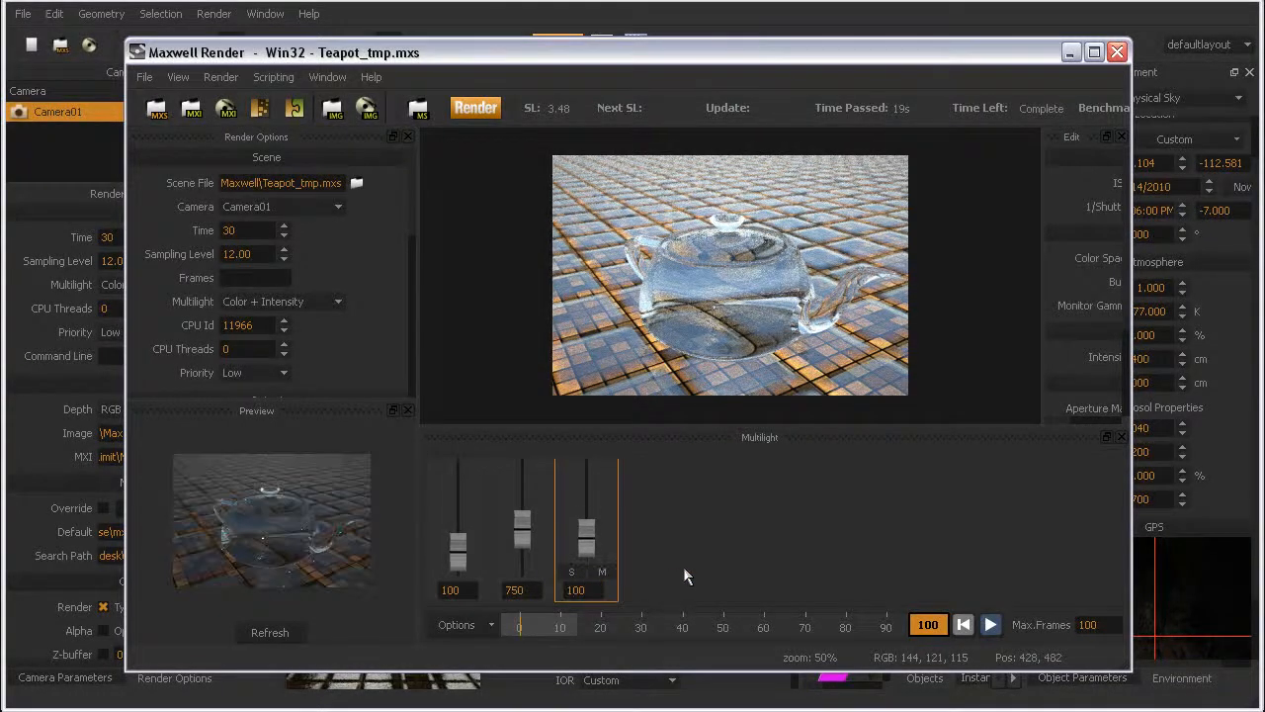
Step: Scrub and play back the Multilight animation in the preview, returning to frame 0
{"action": "left_click_drag", "start_coordinate": [927, 624], "coordinate": [519, 625]}
{"action": "mouse_move", "coordinate": [444, 642]}
{"action": "left_mouse_down"}
{"action": "mouse_move", "coordinate": [905, 638]}
{"action": "mouse_move", "coordinate": [606, 647]}
{"action": "mouse_move", "coordinate": [390, 633]}
{"action": "left_mouse_up"}
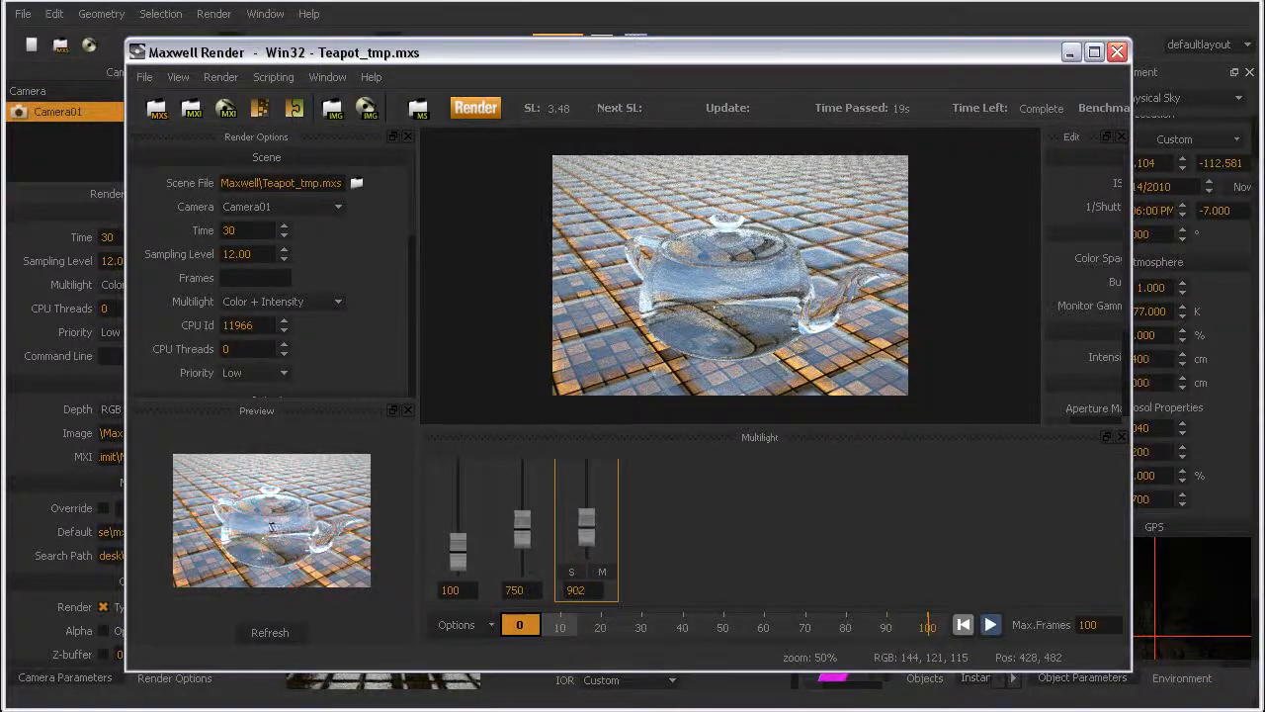
{"action": "left_click", "coordinate": [990, 625]}
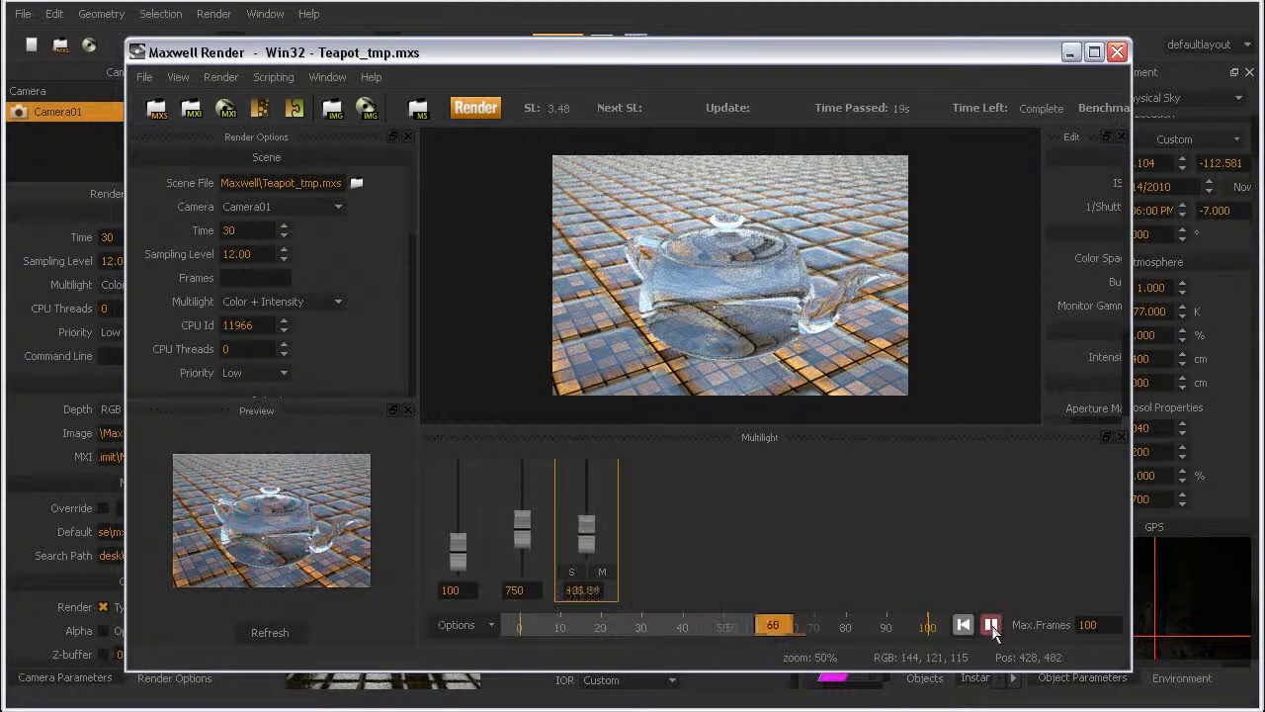
{"action": "left_click", "coordinate": [992, 627]}
{"action": "mouse_move", "coordinate": [857, 630]}
{"action": "left_mouse_down"}
{"action": "mouse_move", "coordinate": [906, 632]}
{"action": "mouse_move", "coordinate": [556, 641]}
{"action": "mouse_move", "coordinate": [836, 656]}
{"action": "mouse_move", "coordinate": [692, 667]}
{"action": "mouse_move", "coordinate": [367, 666]}
{"action": "left_mouse_up"}
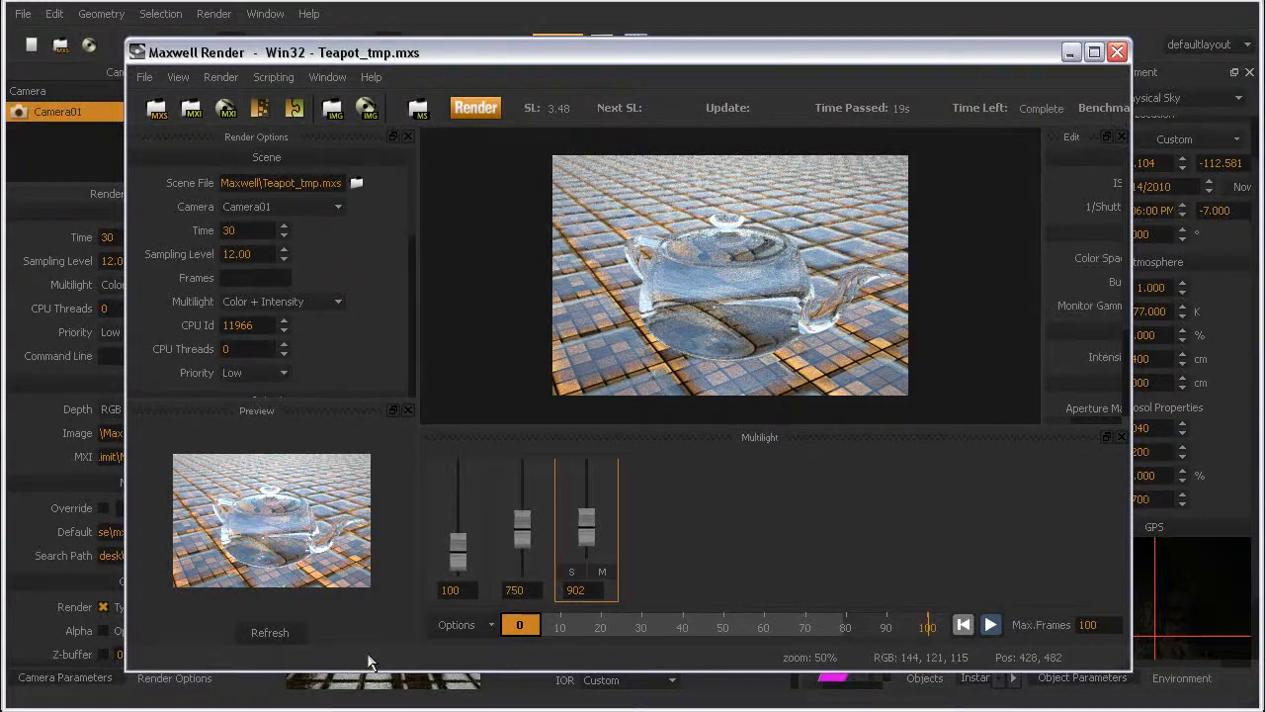
Step: Lower the Multilight Iso to 1, raise the Environment light to 3759 and refresh the render after each change
{"action": "scroll", "coordinate": [709, 578], "scroll_direction": "up", "scroll_amount": 1}
{"action": "scroll", "coordinate": [472, 553], "scroll_direction": "down", "scroll_amount": 1}
{"action": "left_click_drag", "start_coordinate": [458, 559], "coordinate": [458, 585]}
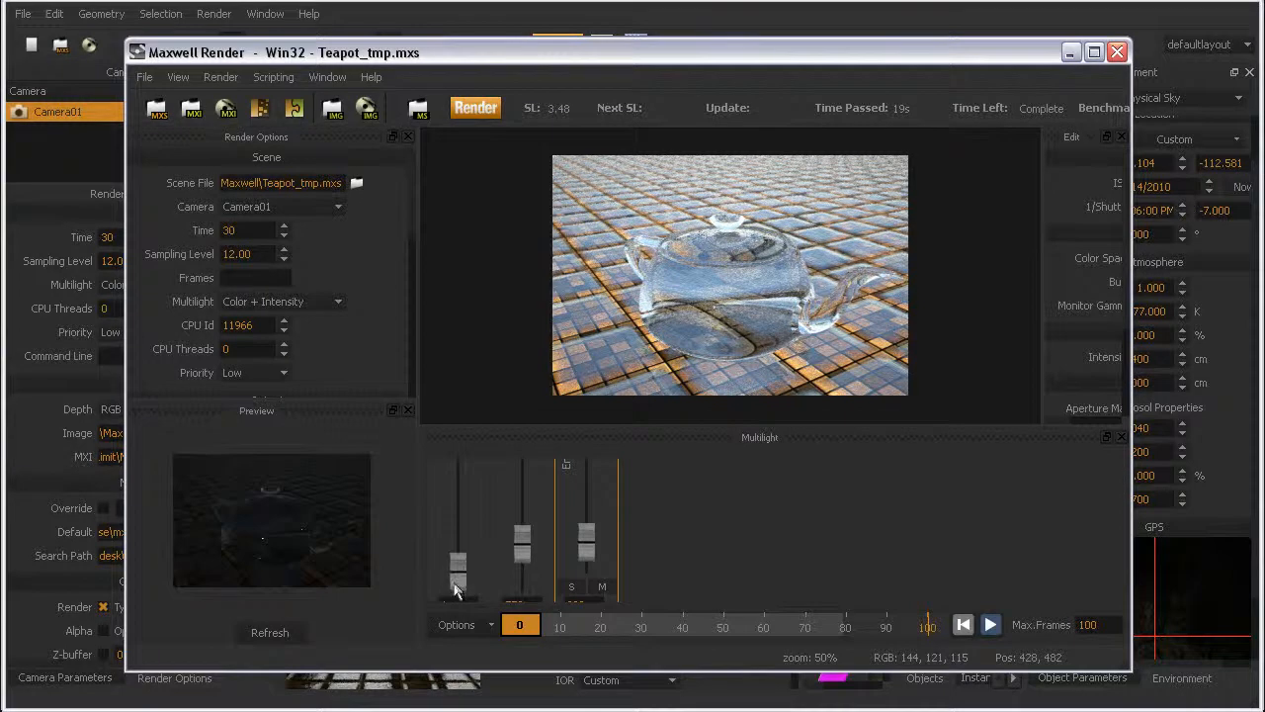
{"action": "left_click", "coordinate": [270, 633]}
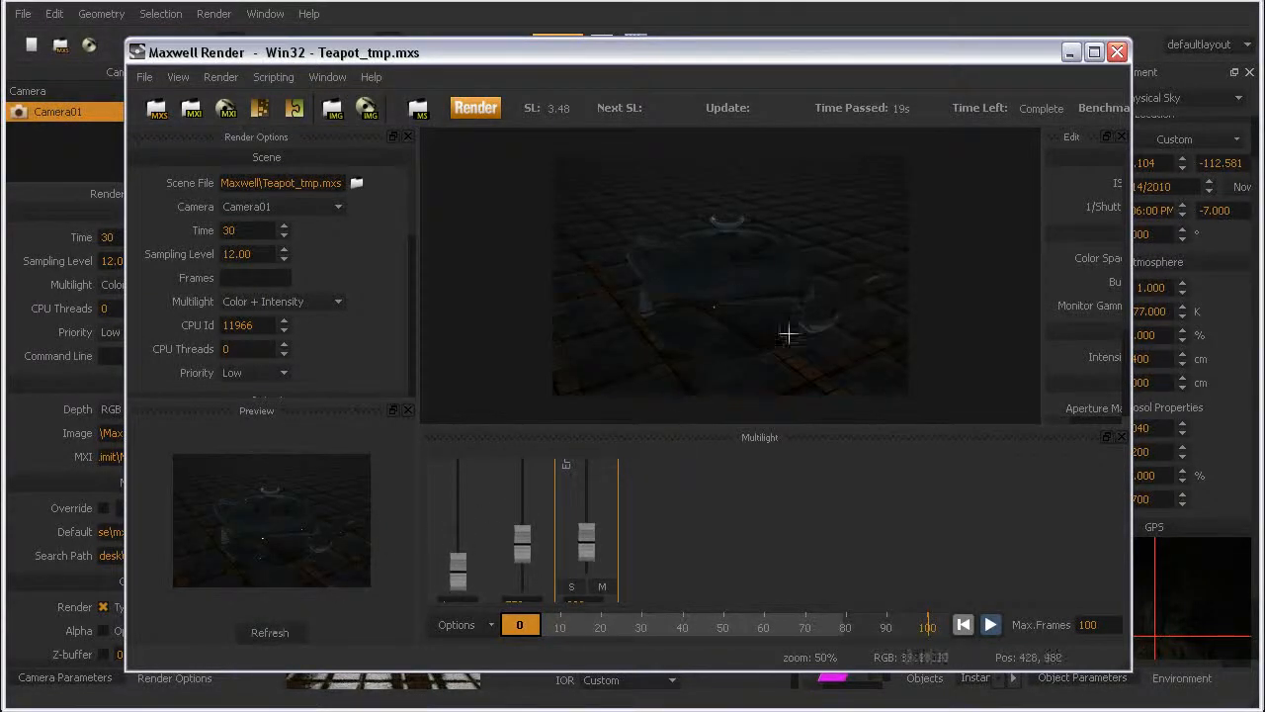
{"action": "left_click_drag", "start_coordinate": [586, 539], "coordinate": [591, 502]}
{"action": "left_click", "coordinate": [277, 633]}
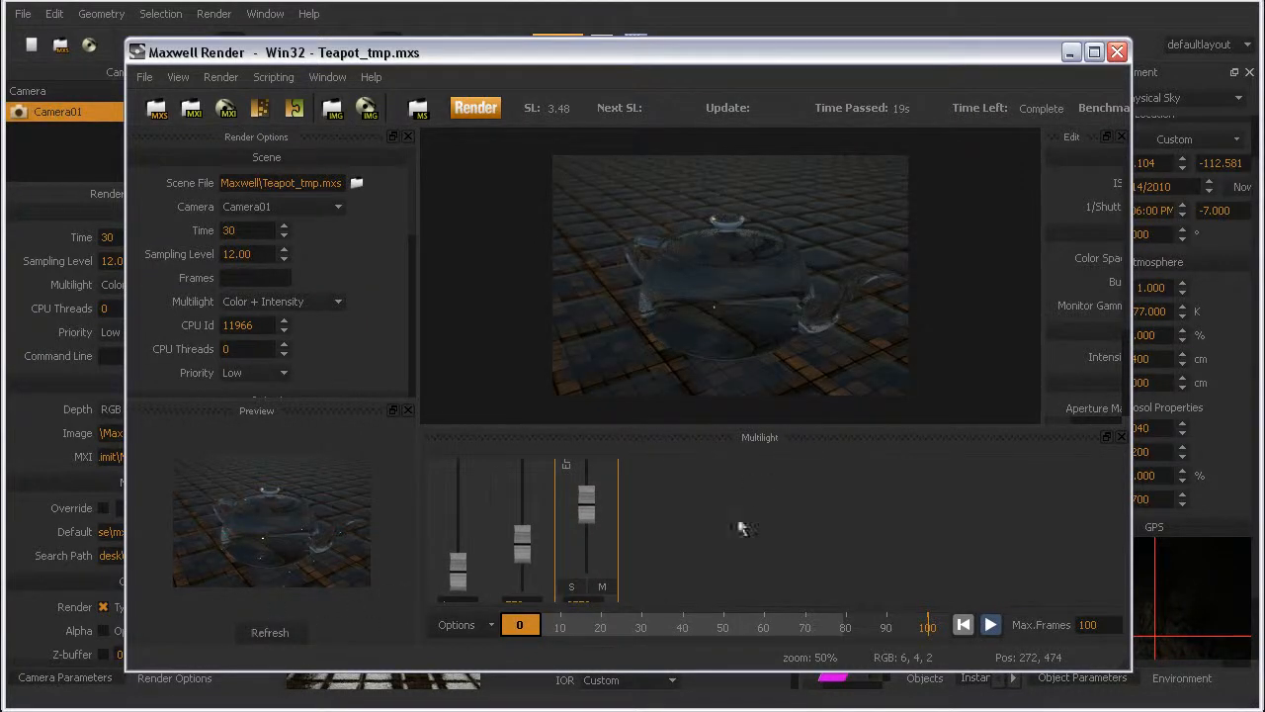
Step: Set the Multilight Shutter to 398, scrub the timeline at its start and close the render window
{"action": "mouse_move", "coordinate": [532, 563]}
{"action": "left_mouse_down"}
{"action": "mouse_move", "coordinate": [524, 514]}
{"action": "mouse_move", "coordinate": [521, 578]}
{"action": "left_mouse_up"}
{"action": "scroll", "coordinate": [557, 523], "scroll_direction": "up", "scroll_amount": 1}
{"action": "scroll", "coordinate": [542, 494], "scroll_direction": "down", "scroll_amount": 2}
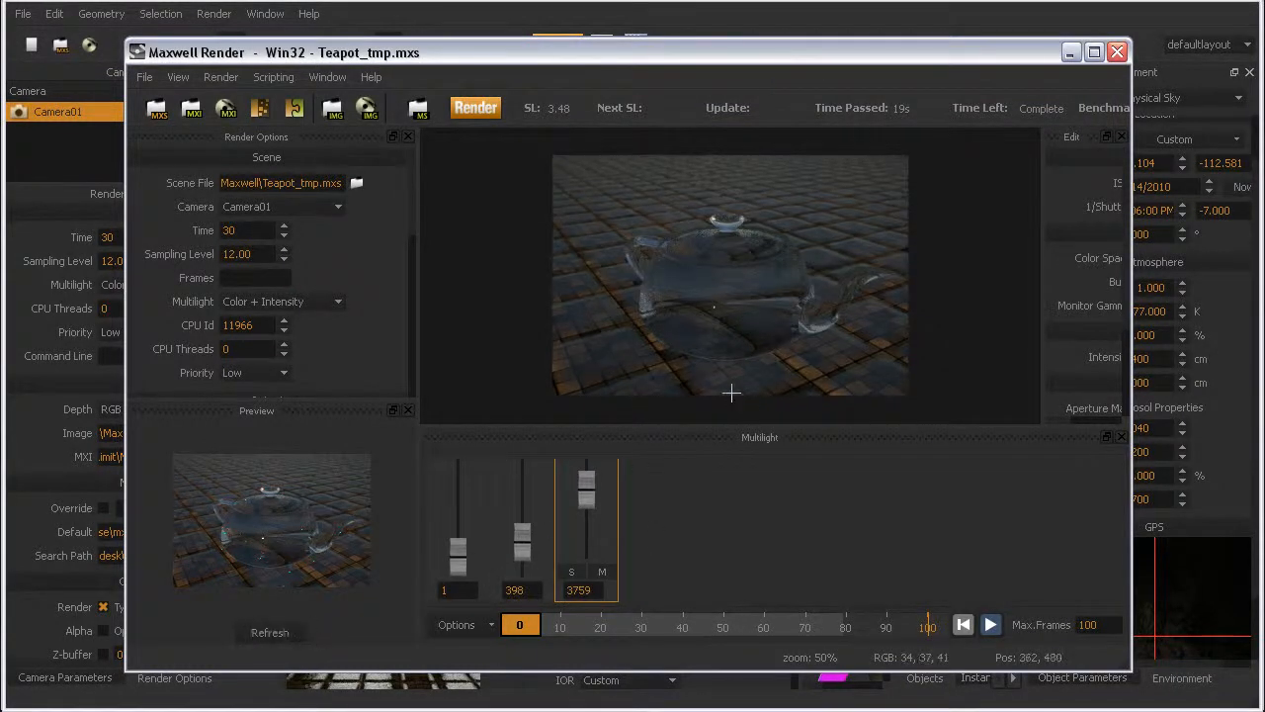
{"action": "mouse_move", "coordinate": [528, 625]}
{"action": "left_mouse_down"}
{"action": "mouse_move", "coordinate": [813, 636]}
{"action": "mouse_move", "coordinate": [510, 656]}
{"action": "mouse_move", "coordinate": [814, 652]}
{"action": "mouse_move", "coordinate": [458, 667]}
{"action": "left_mouse_up"}
{"action": "left_click", "coordinate": [1117, 51]}
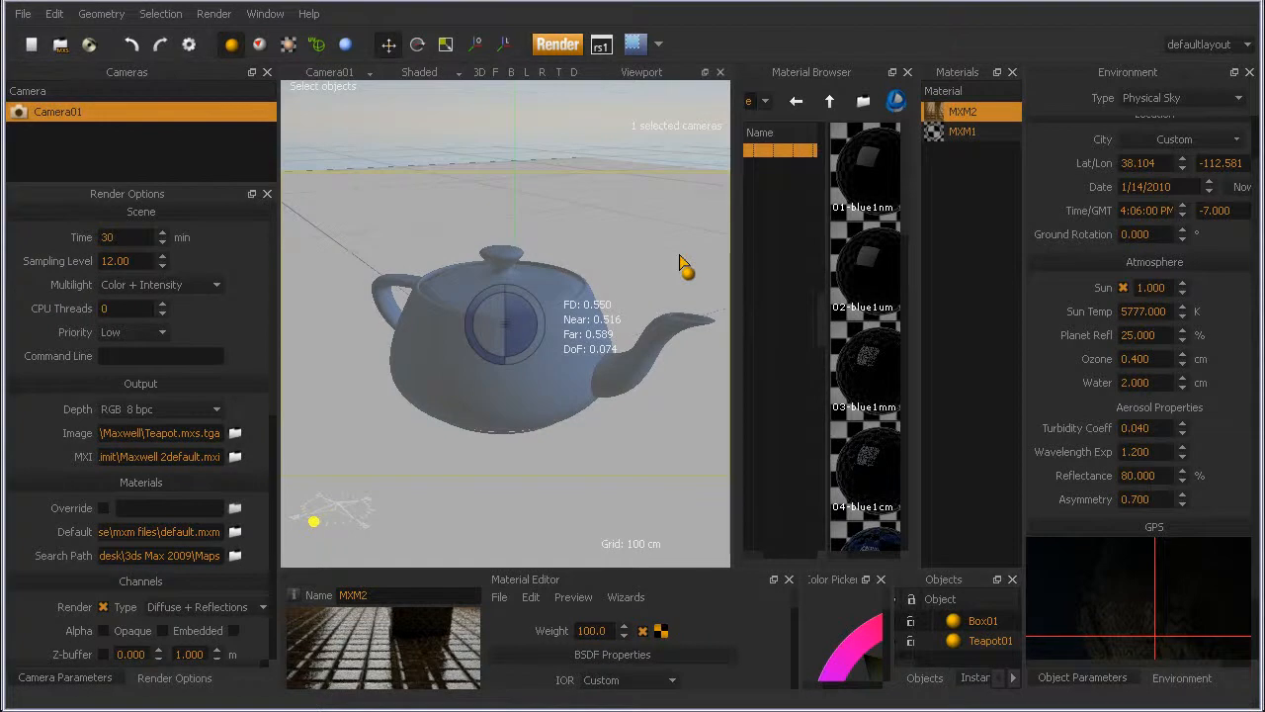